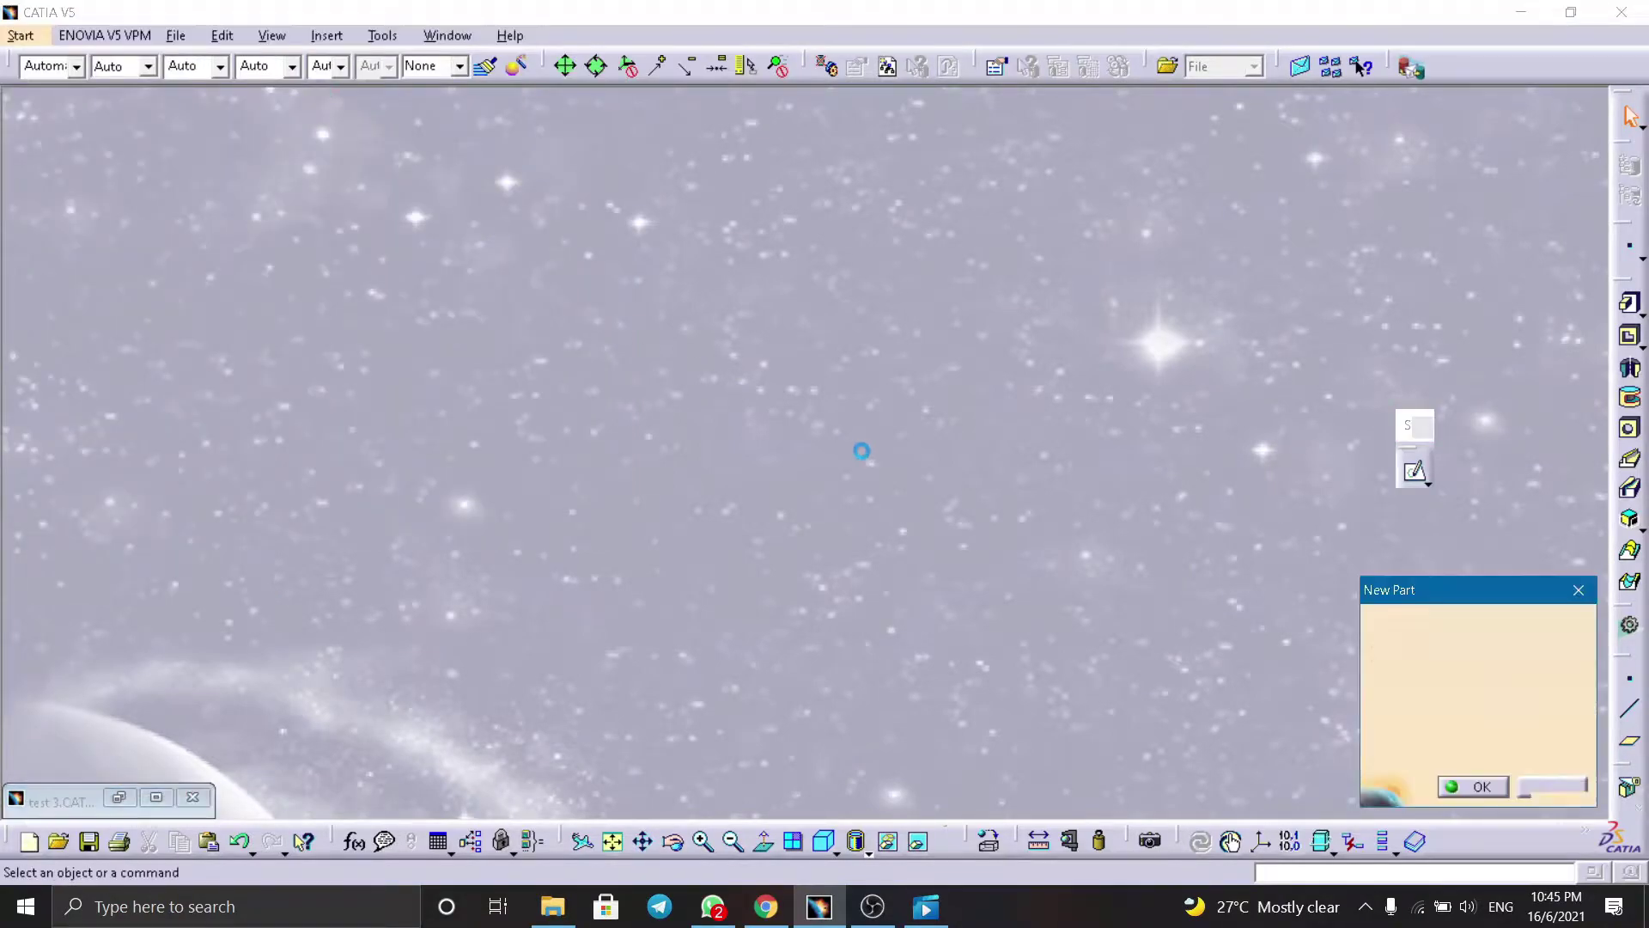
Step: Create a new part named Spocket Hub
{"action": "left_click", "coordinate": [1521, 621]}
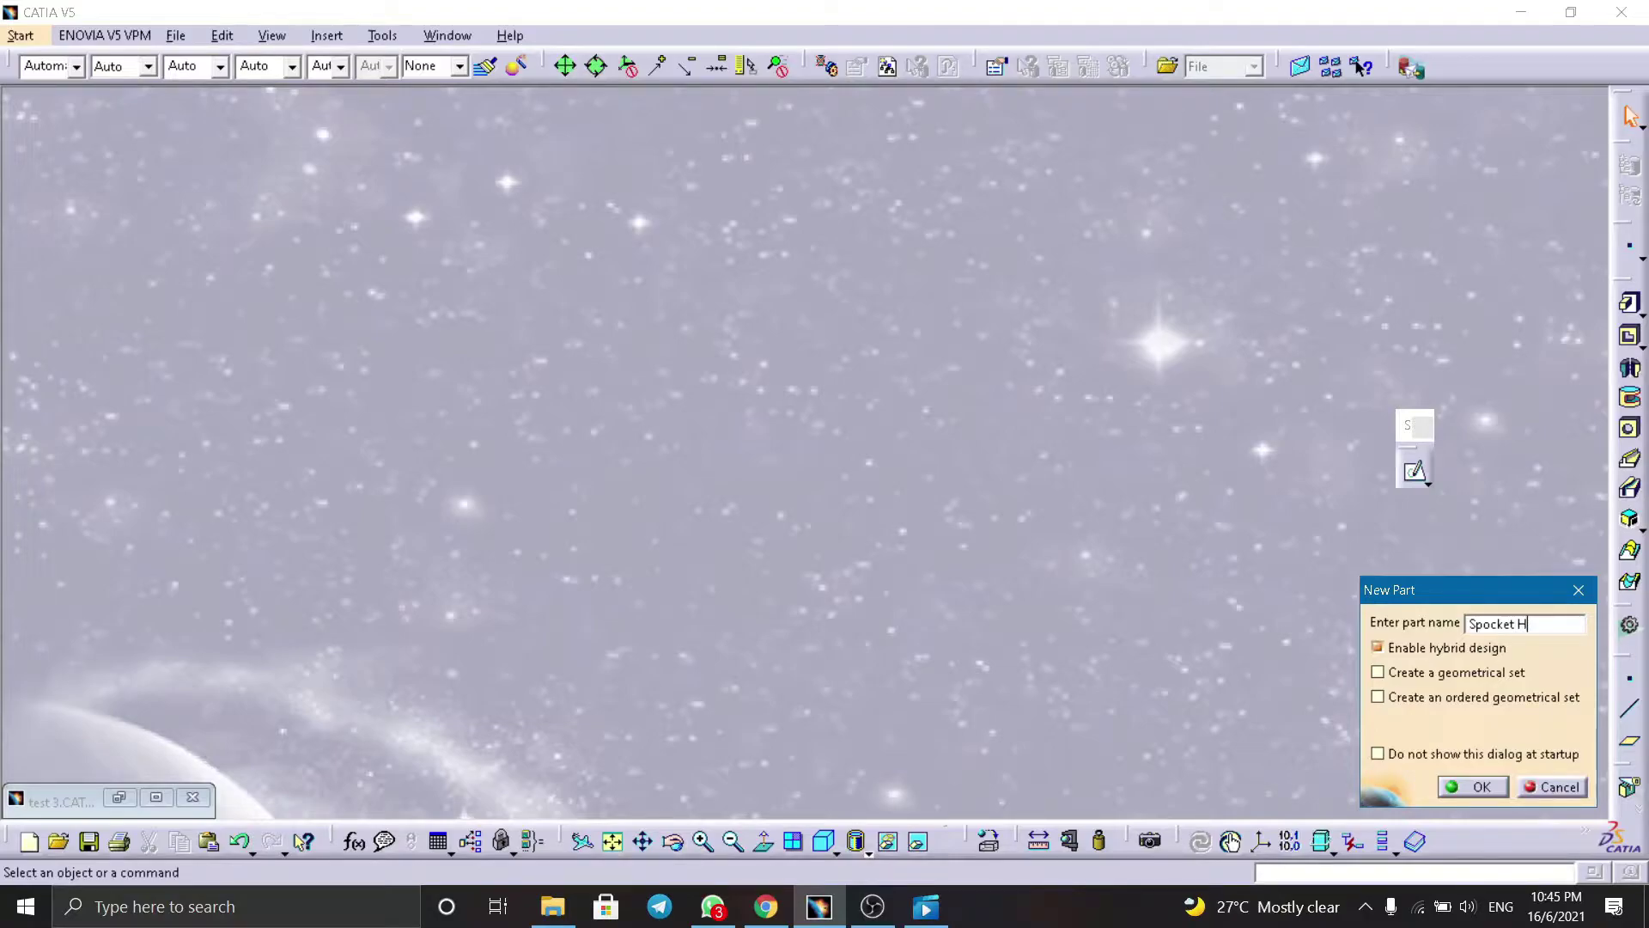
{"action": "key", "text": "Return"}
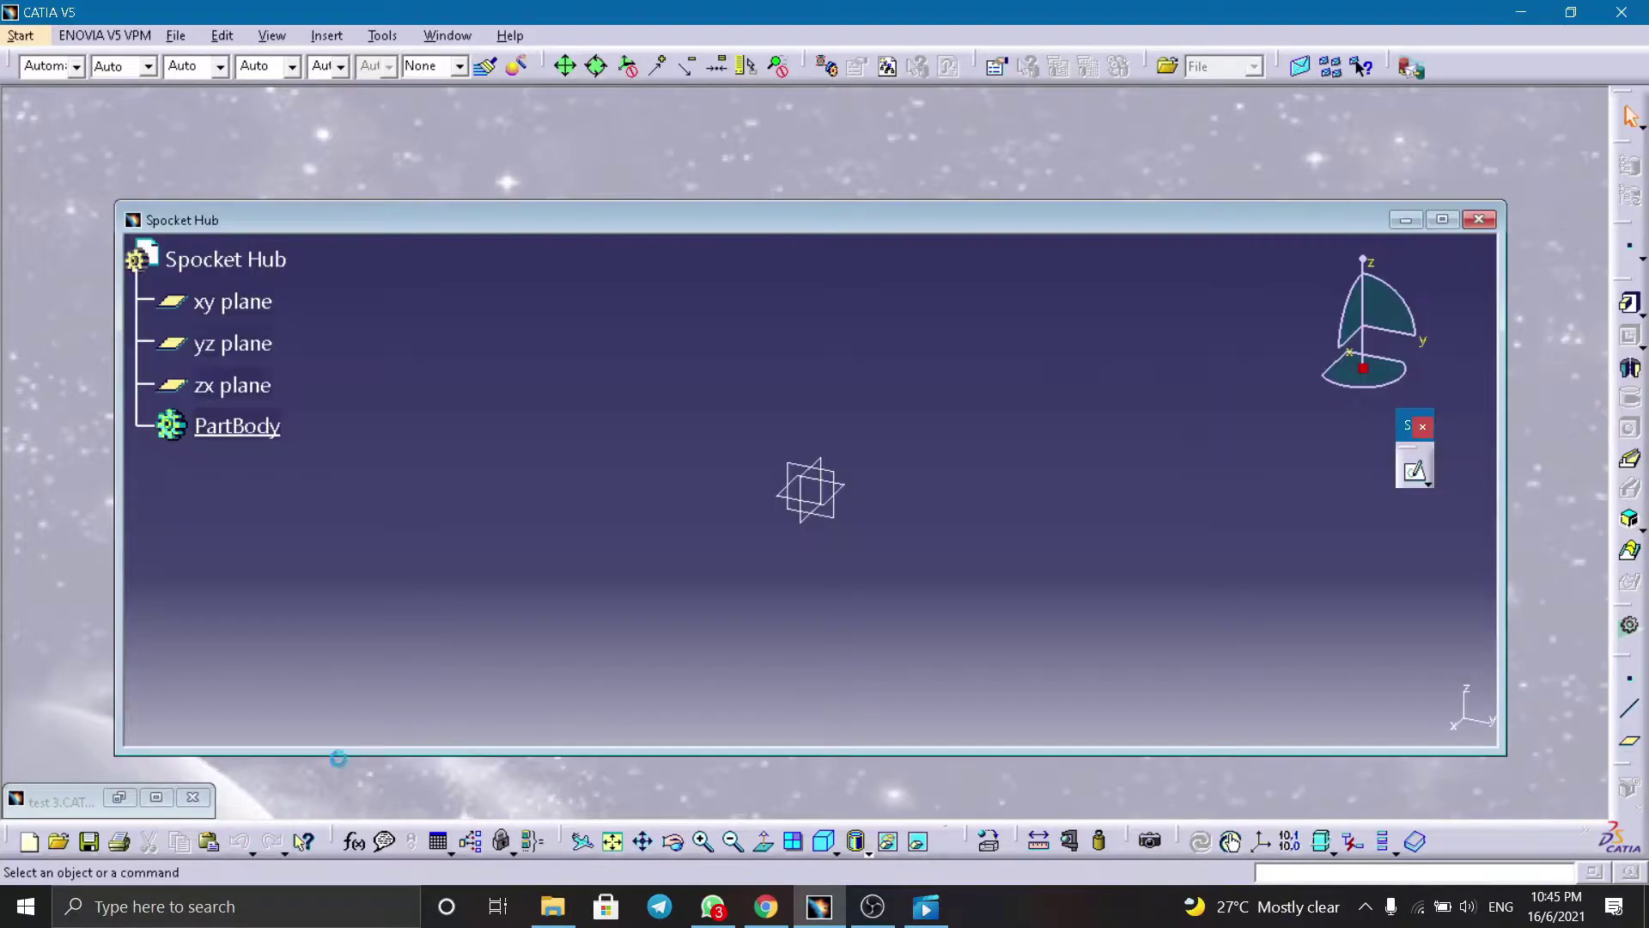
Step: Restore the finished test 3 part and bring the beginning of its feature tree into view
{"action": "left_click", "coordinate": [156, 798]}
{"action": "scroll", "coordinate": [388, 460], "scroll_direction": "up", "scroll_amount": 3}
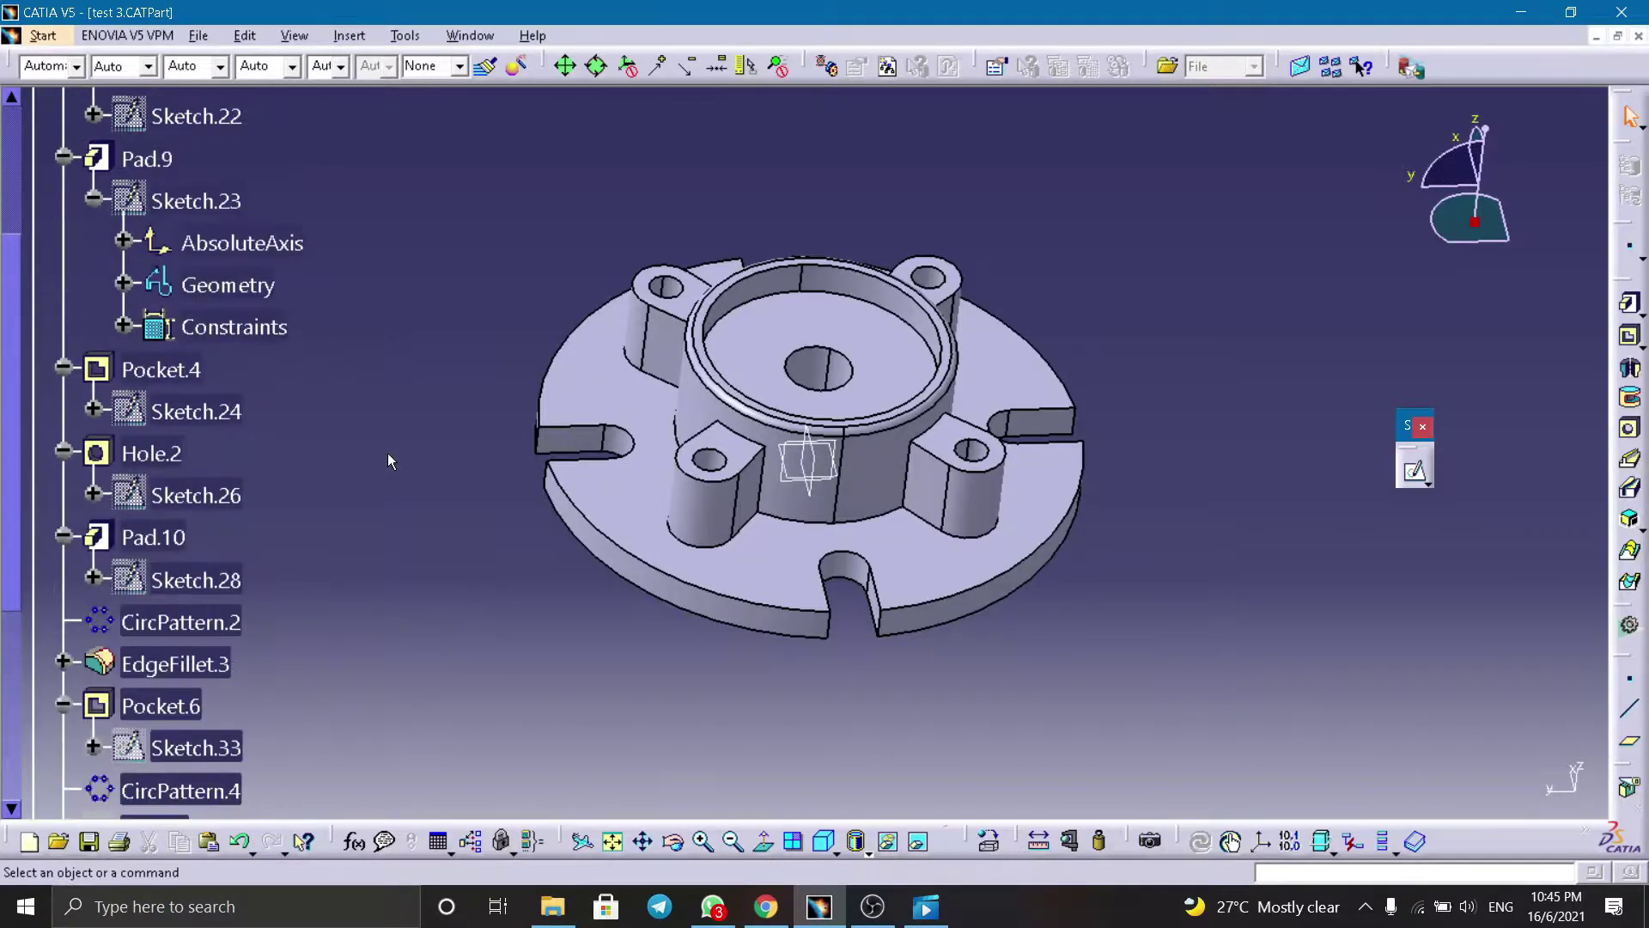
{"action": "scroll", "coordinate": [384, 453], "scroll_direction": "up", "scroll_amount": 6}
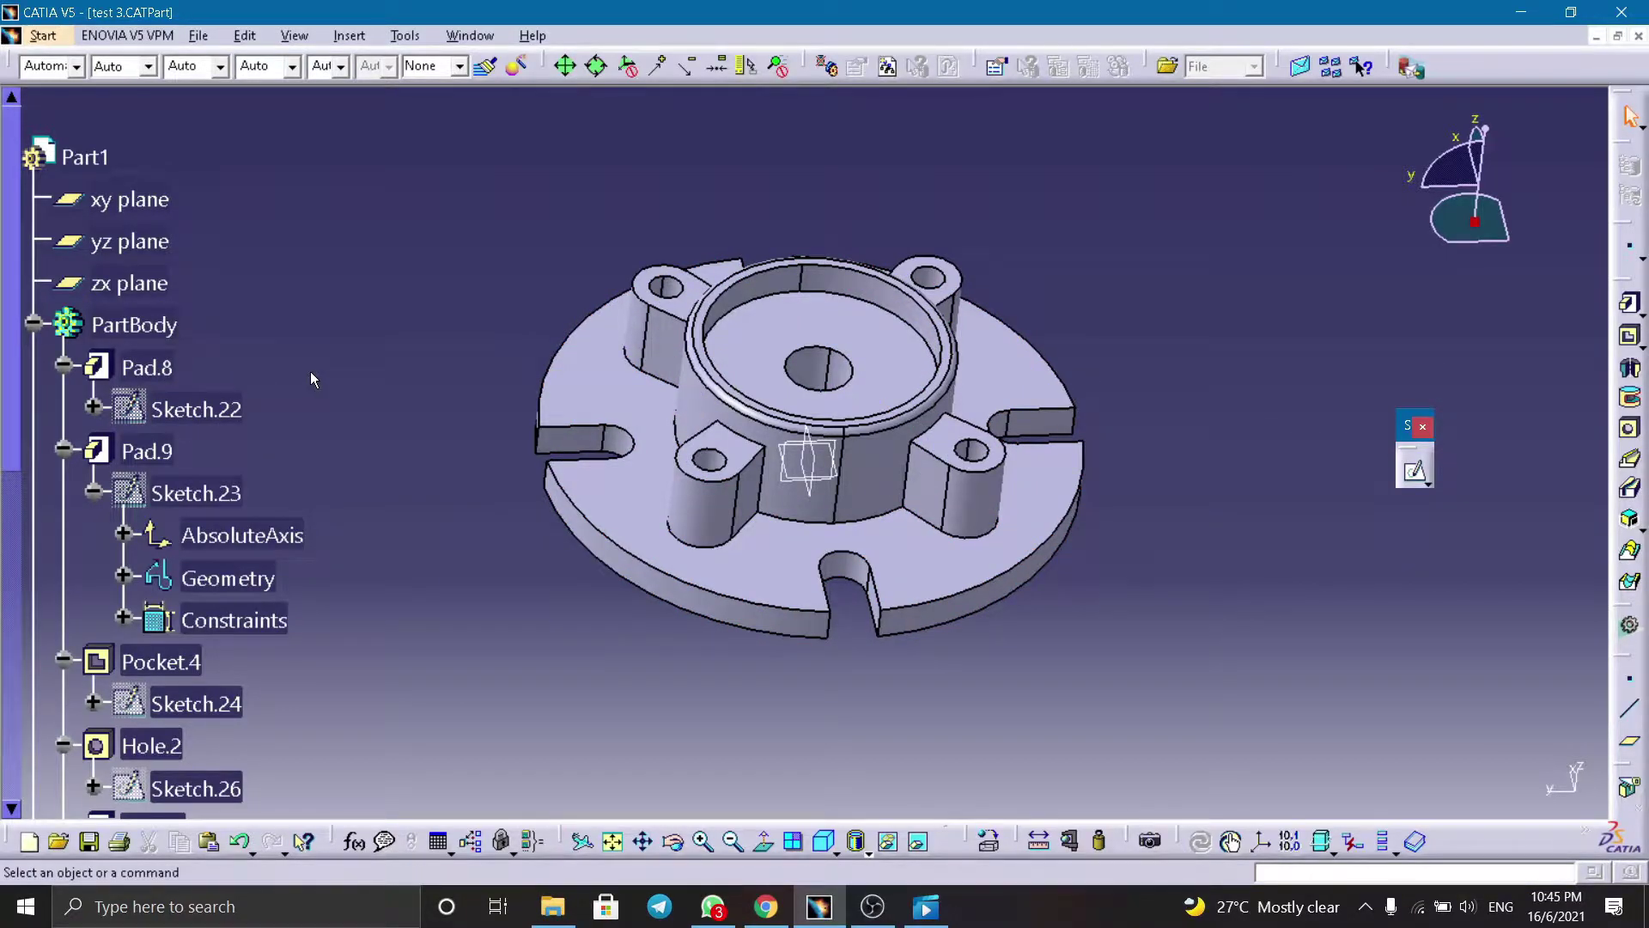
Step: Examine the base flange's sketch, Sketch.22, and the settings of its pad, Pad.8
{"action": "left_click", "coordinate": [204, 409]}
{"action": "double_click", "coordinate": [205, 409]}
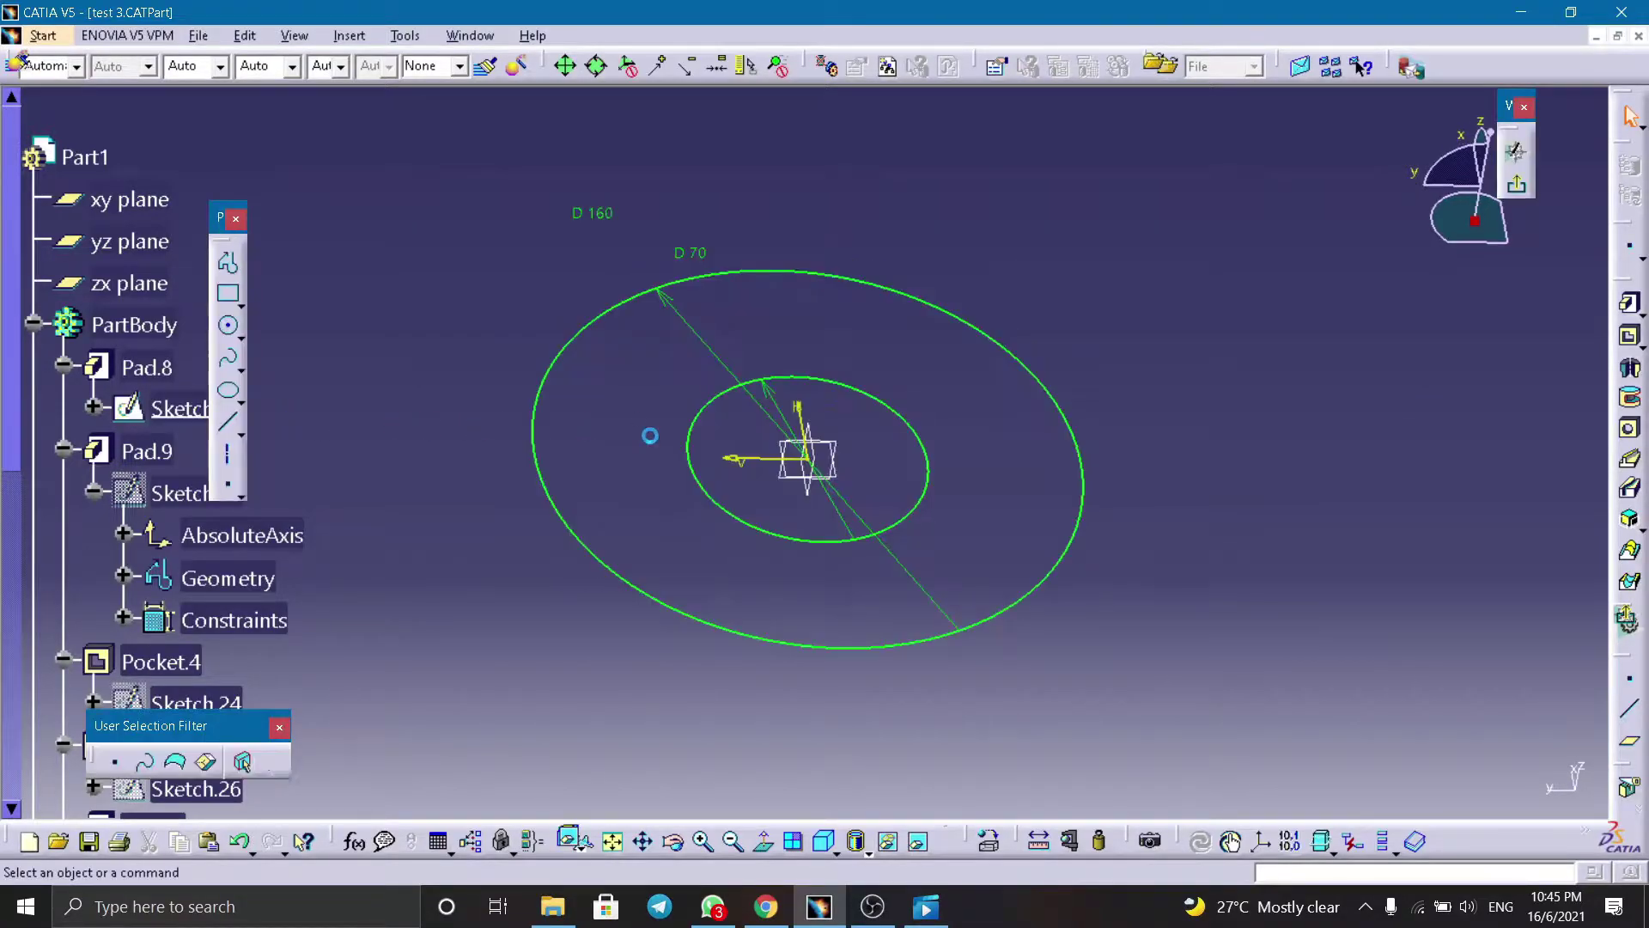
{"action": "left_click", "coordinate": [229, 331]}
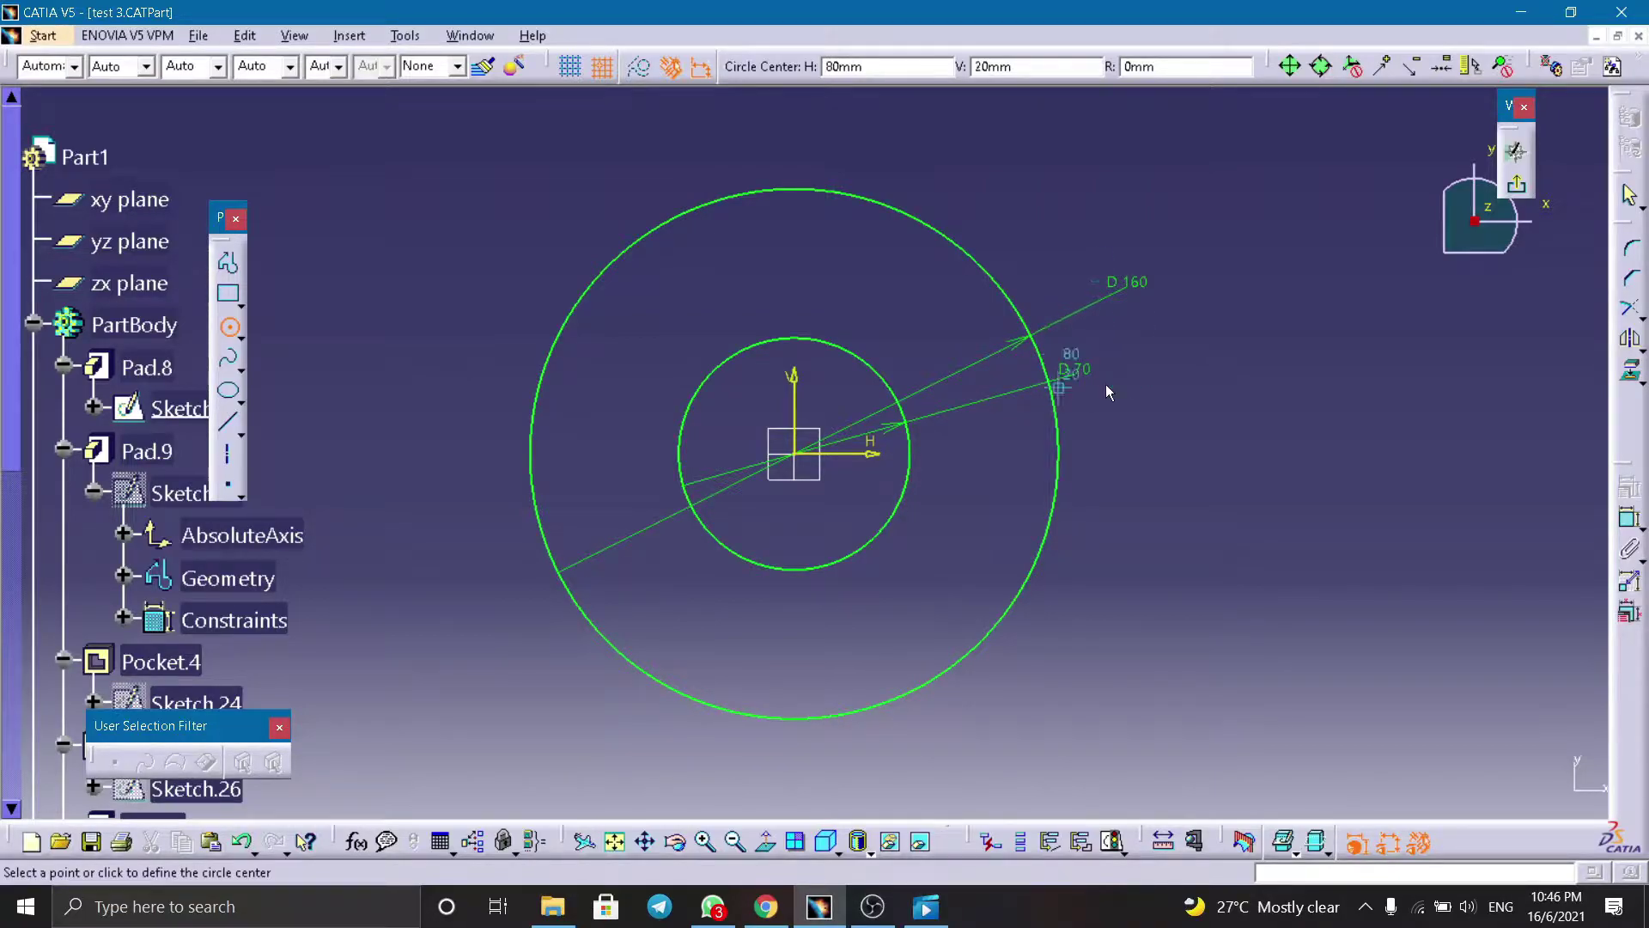
{"action": "left_click", "coordinate": [1517, 184]}
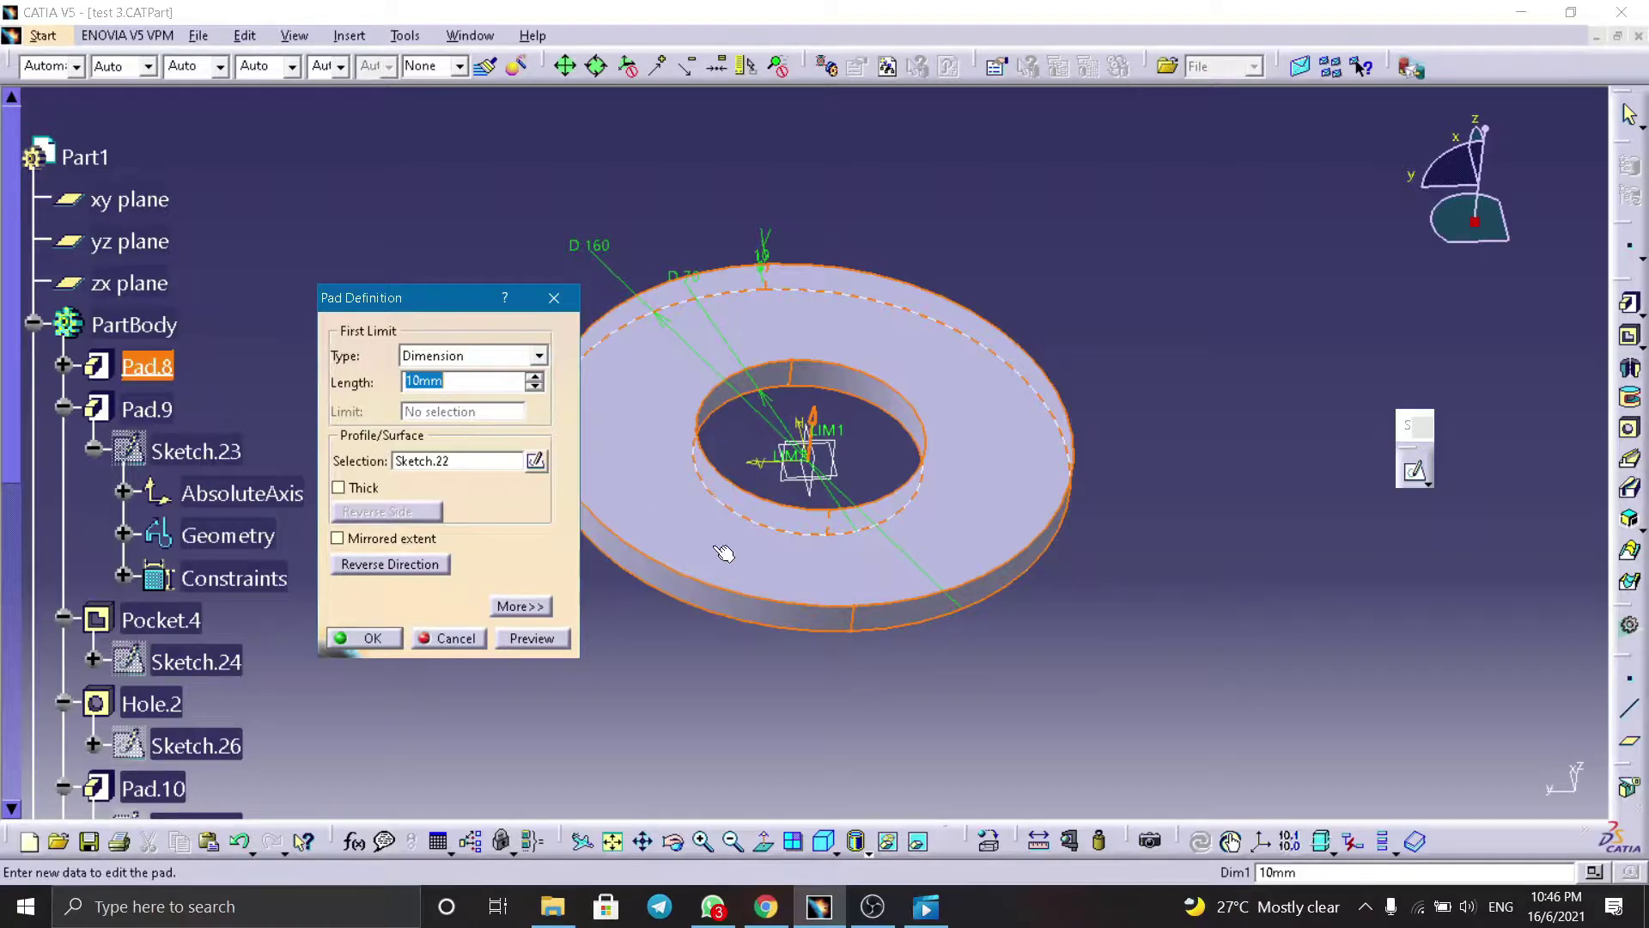
{"action": "left_click", "coordinate": [368, 639]}
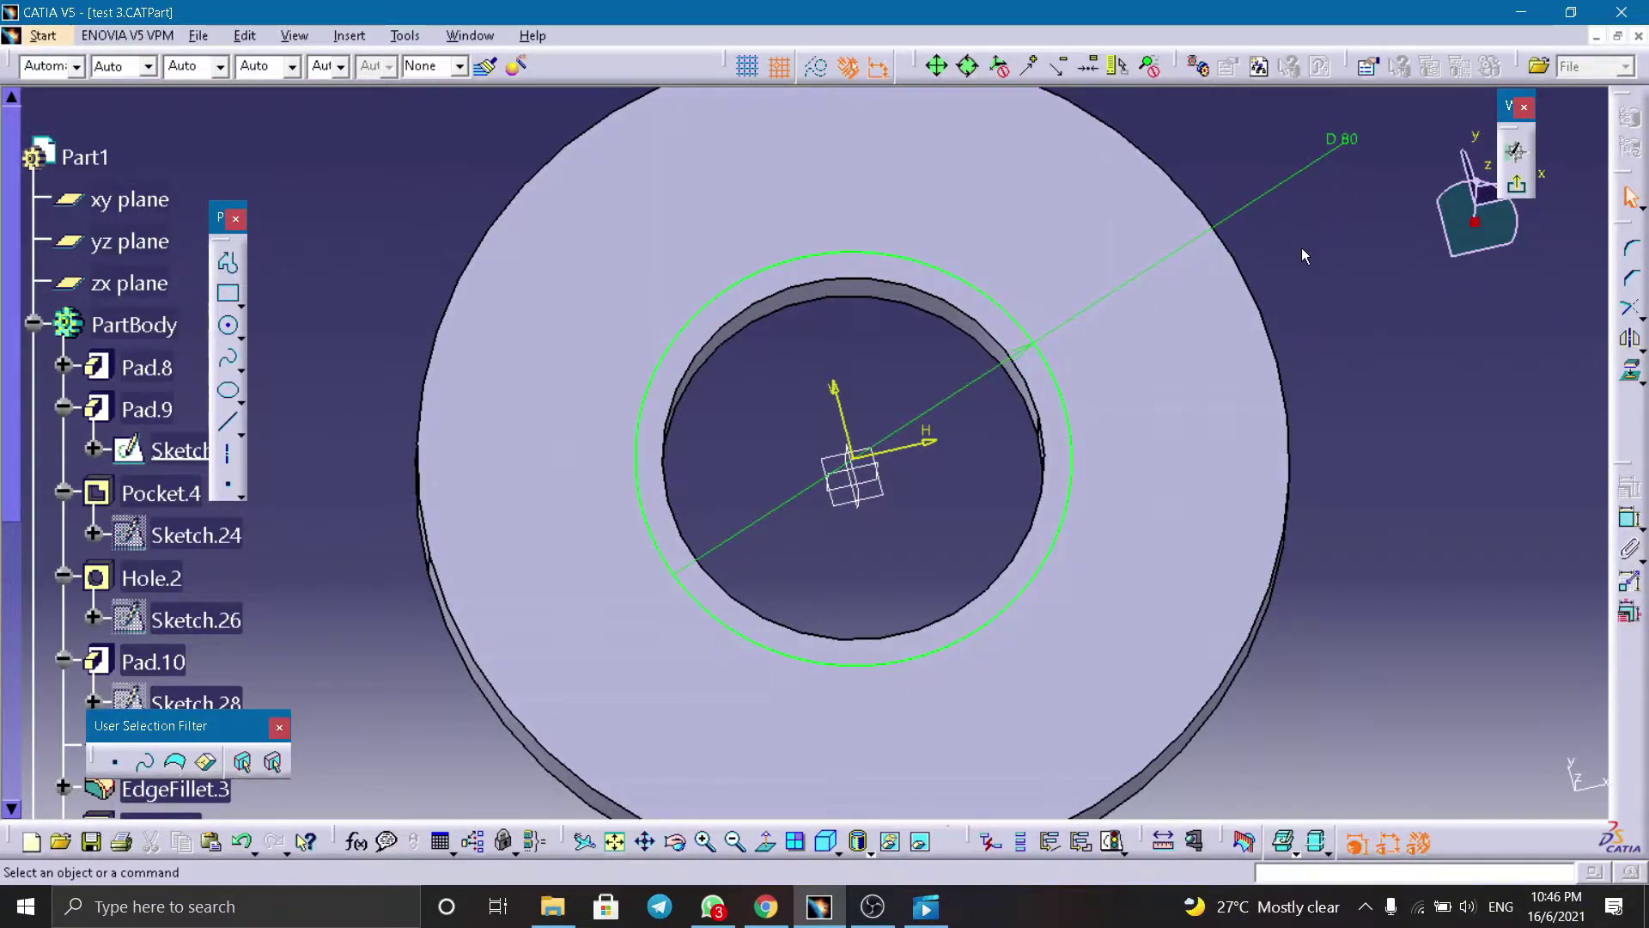
Step: Leave the central boss's sketch and examine the pad definition of Pad.9
{"action": "left_click", "coordinate": [1517, 184]}
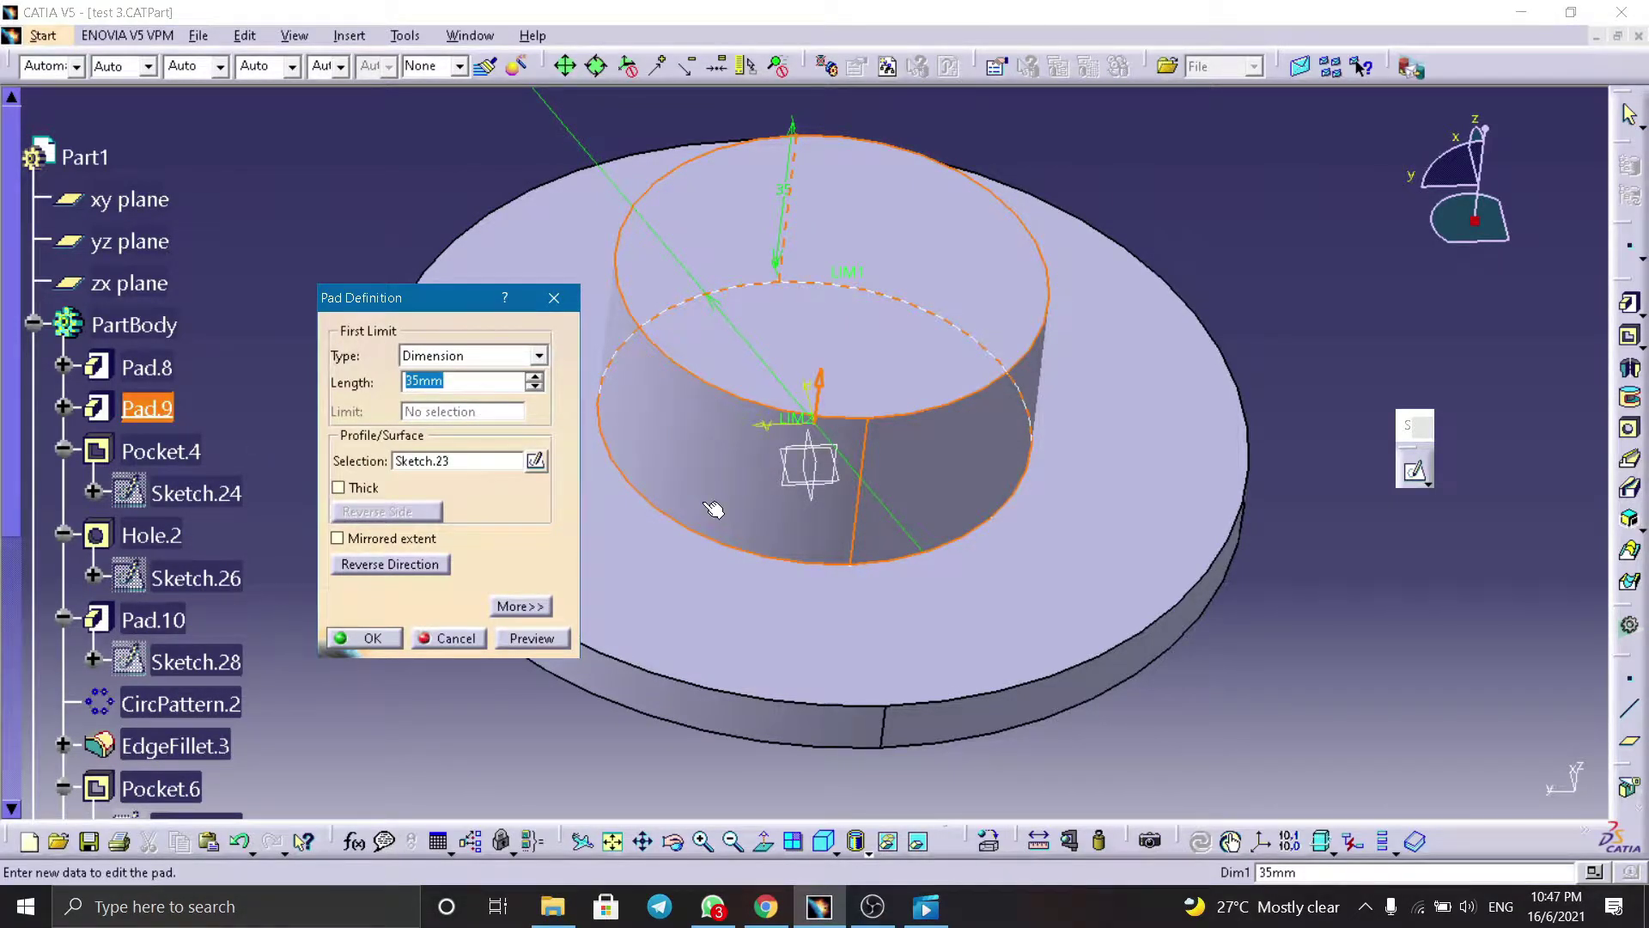
{"action": "left_click_drag", "start_coordinate": [467, 297], "coordinate": [1297, 245]}
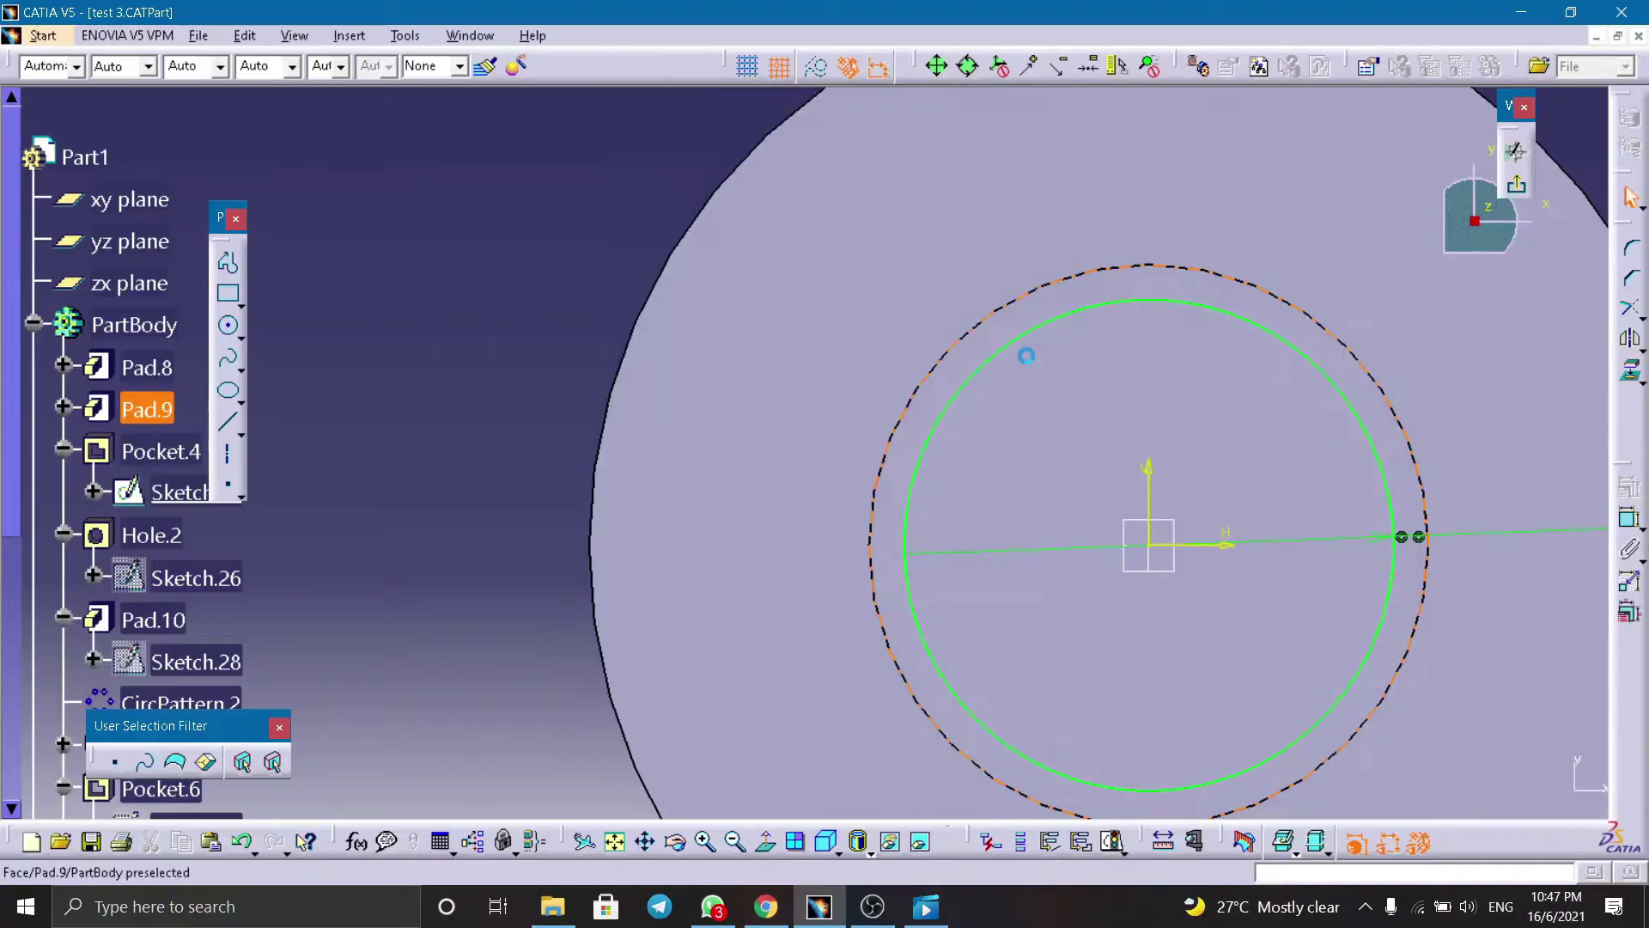
Step: Examine the circular recess in the central boss, covering its sketch and the Pocket.4 definition
{"action": "mouse_move", "coordinate": [1219, 333]}
{"action": "middle_mouse_down"}
{"action": "mouse_move", "coordinate": [1038, 180]}
{"action": "mouse_move", "coordinate": [692, 290]}
{"action": "middle_mouse_up"}
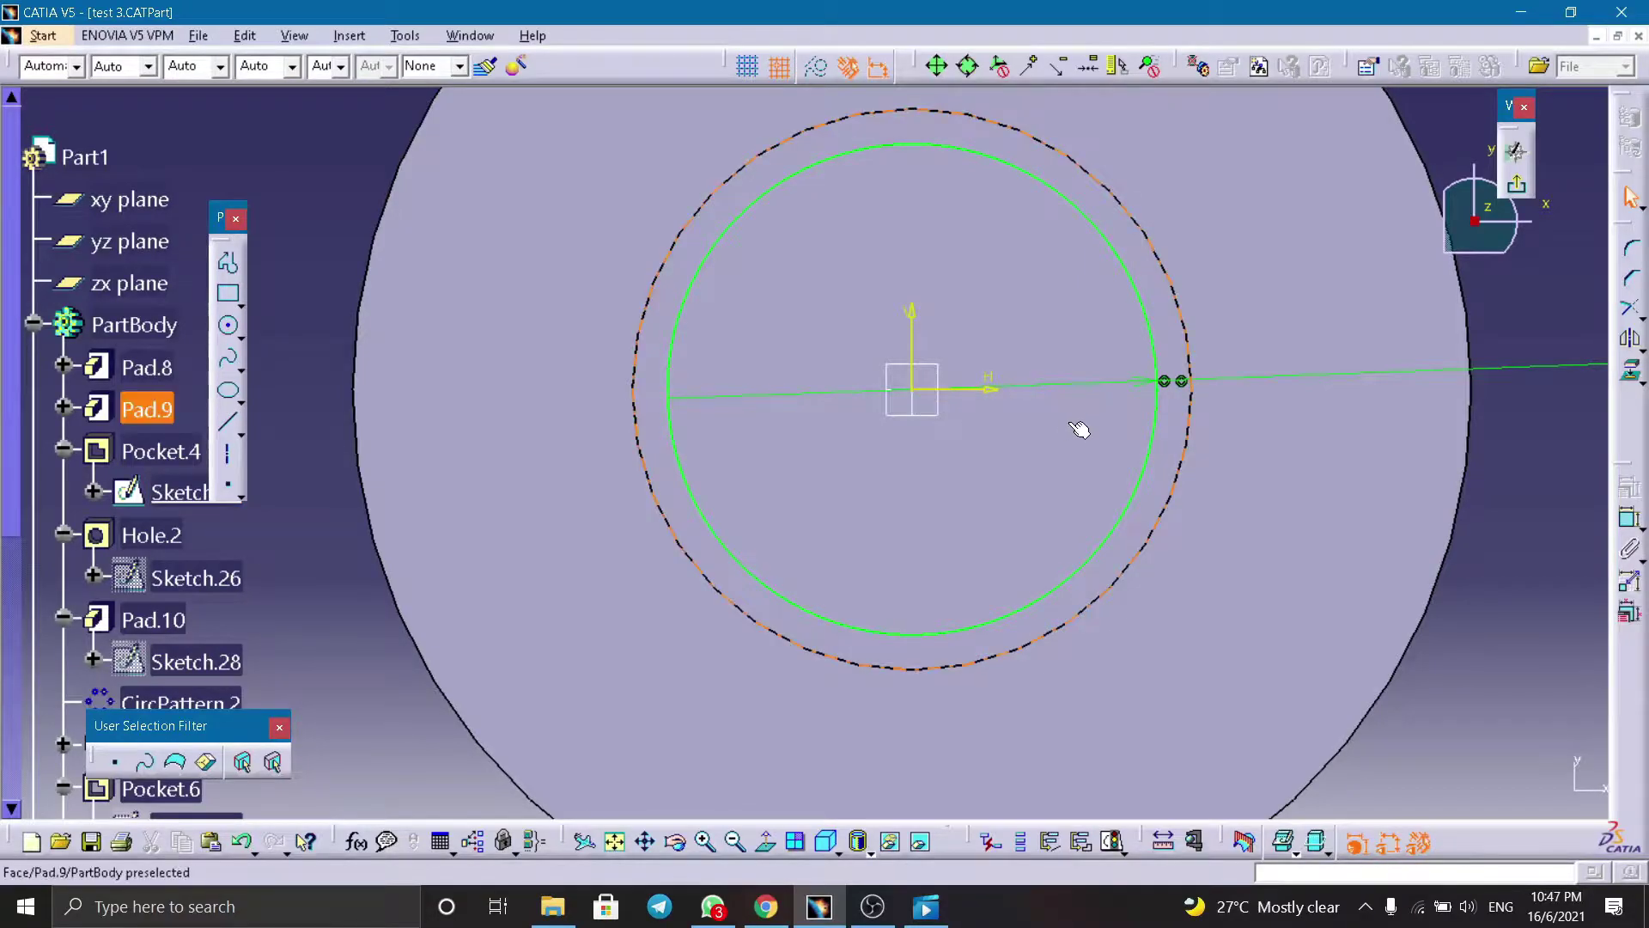
{"action": "middle_click_drag", "start_coordinate": [1071, 430], "coordinate": [1065, 494]}
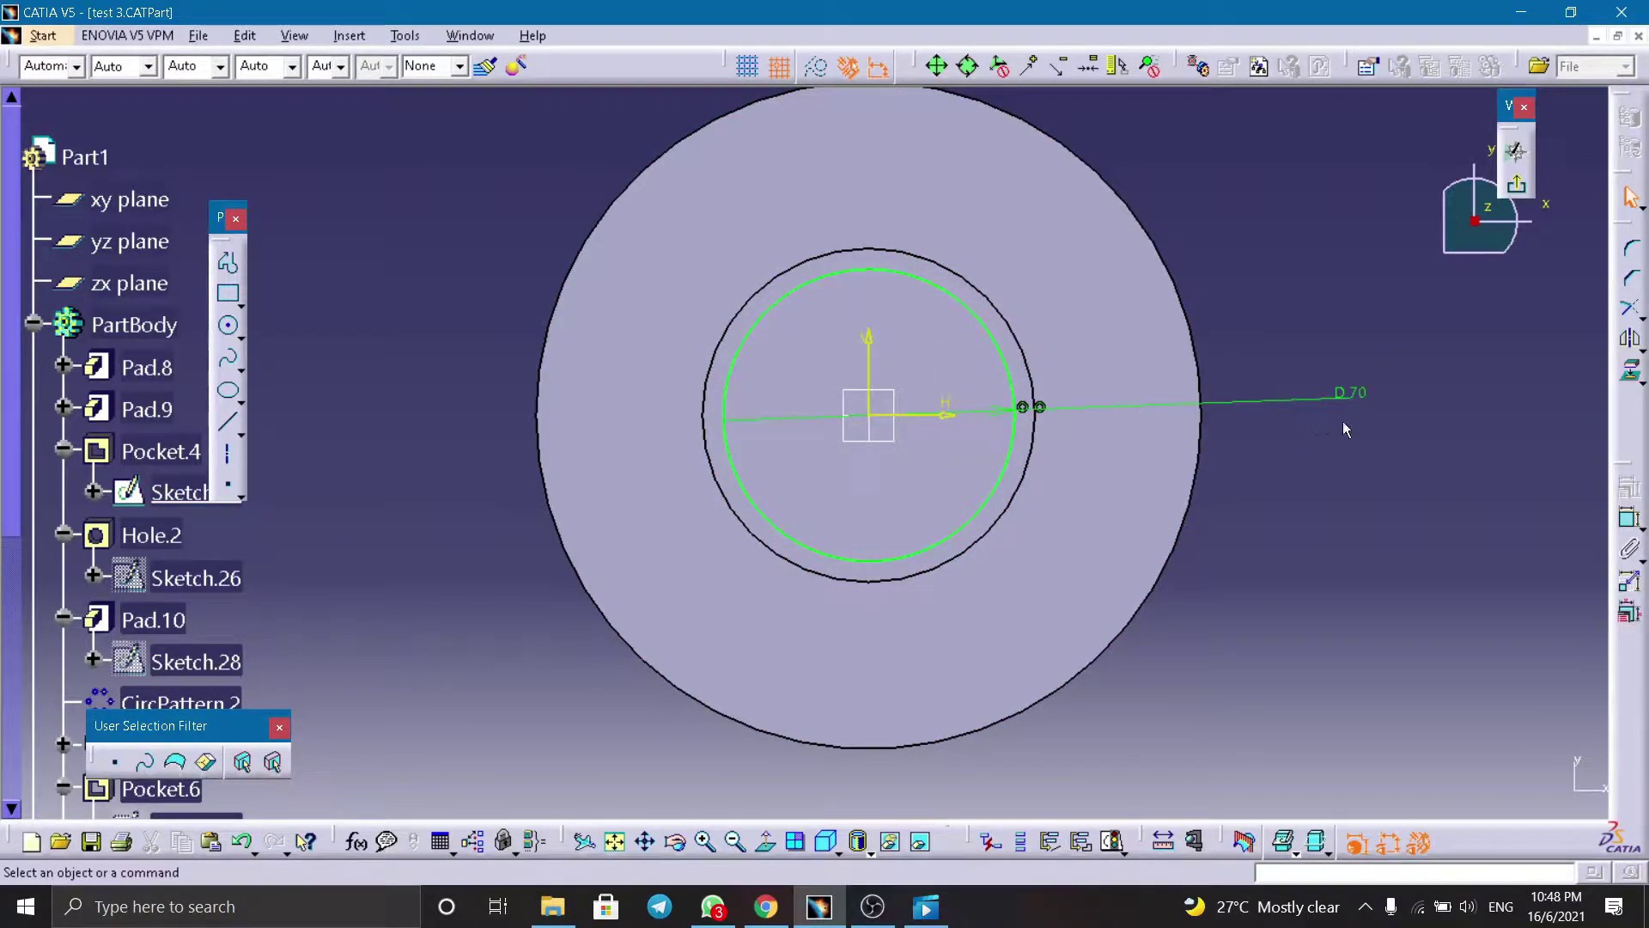
{"action": "double_click", "coordinate": [158, 453]}
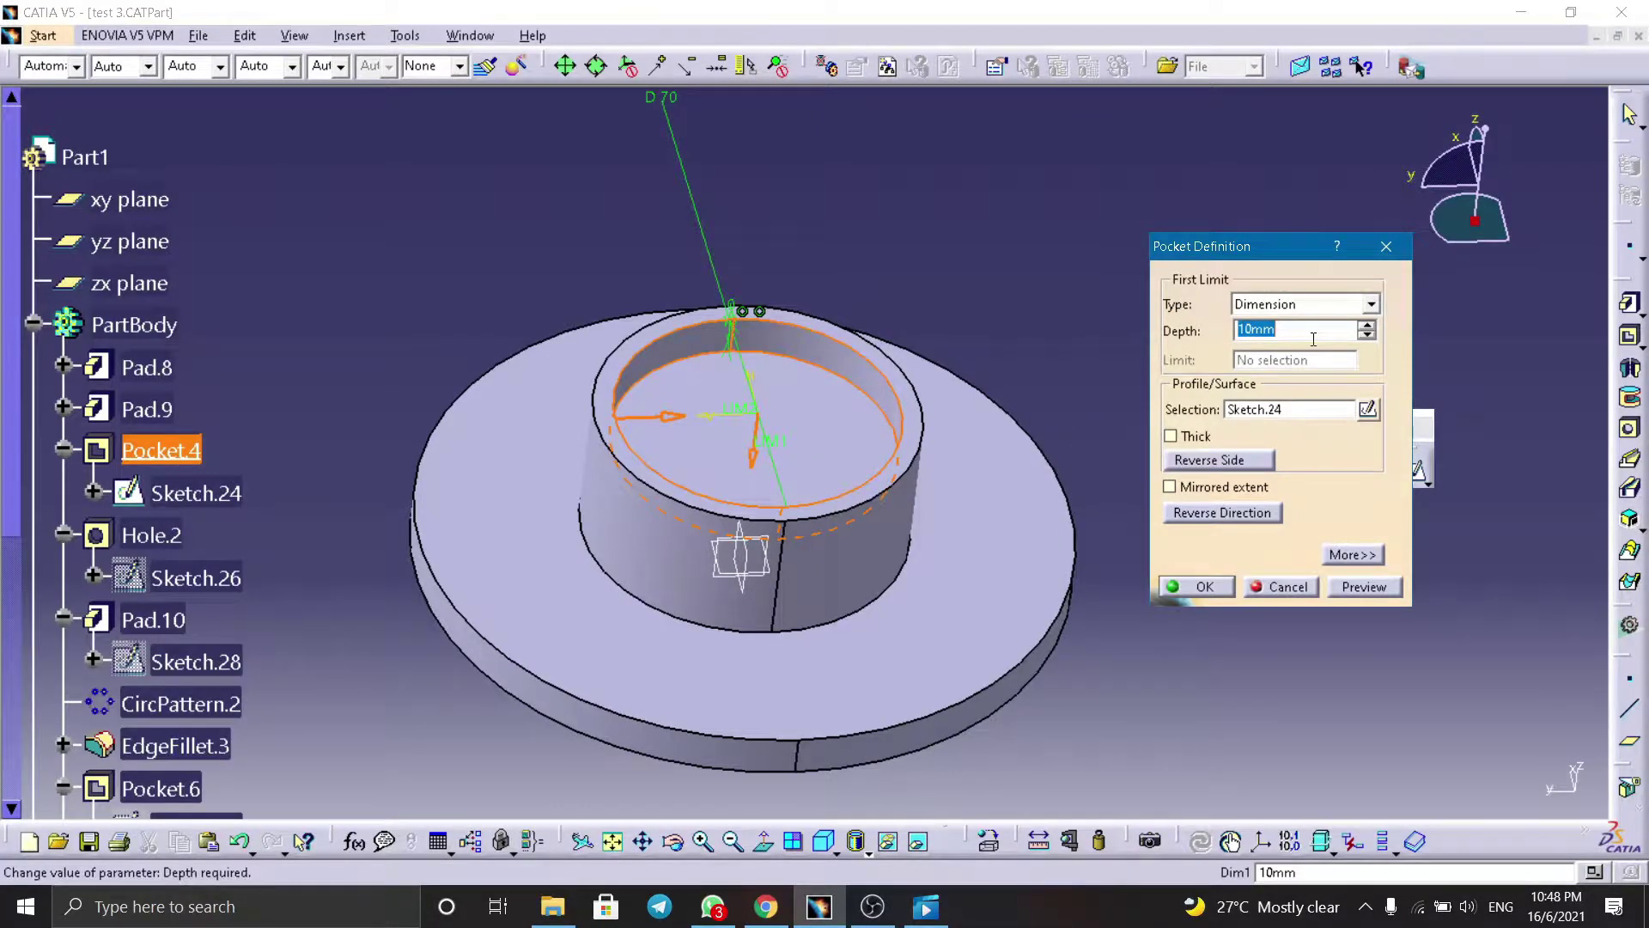
{"action": "left_click_drag", "start_coordinate": [1280, 246], "coordinate": [1138, 258]}
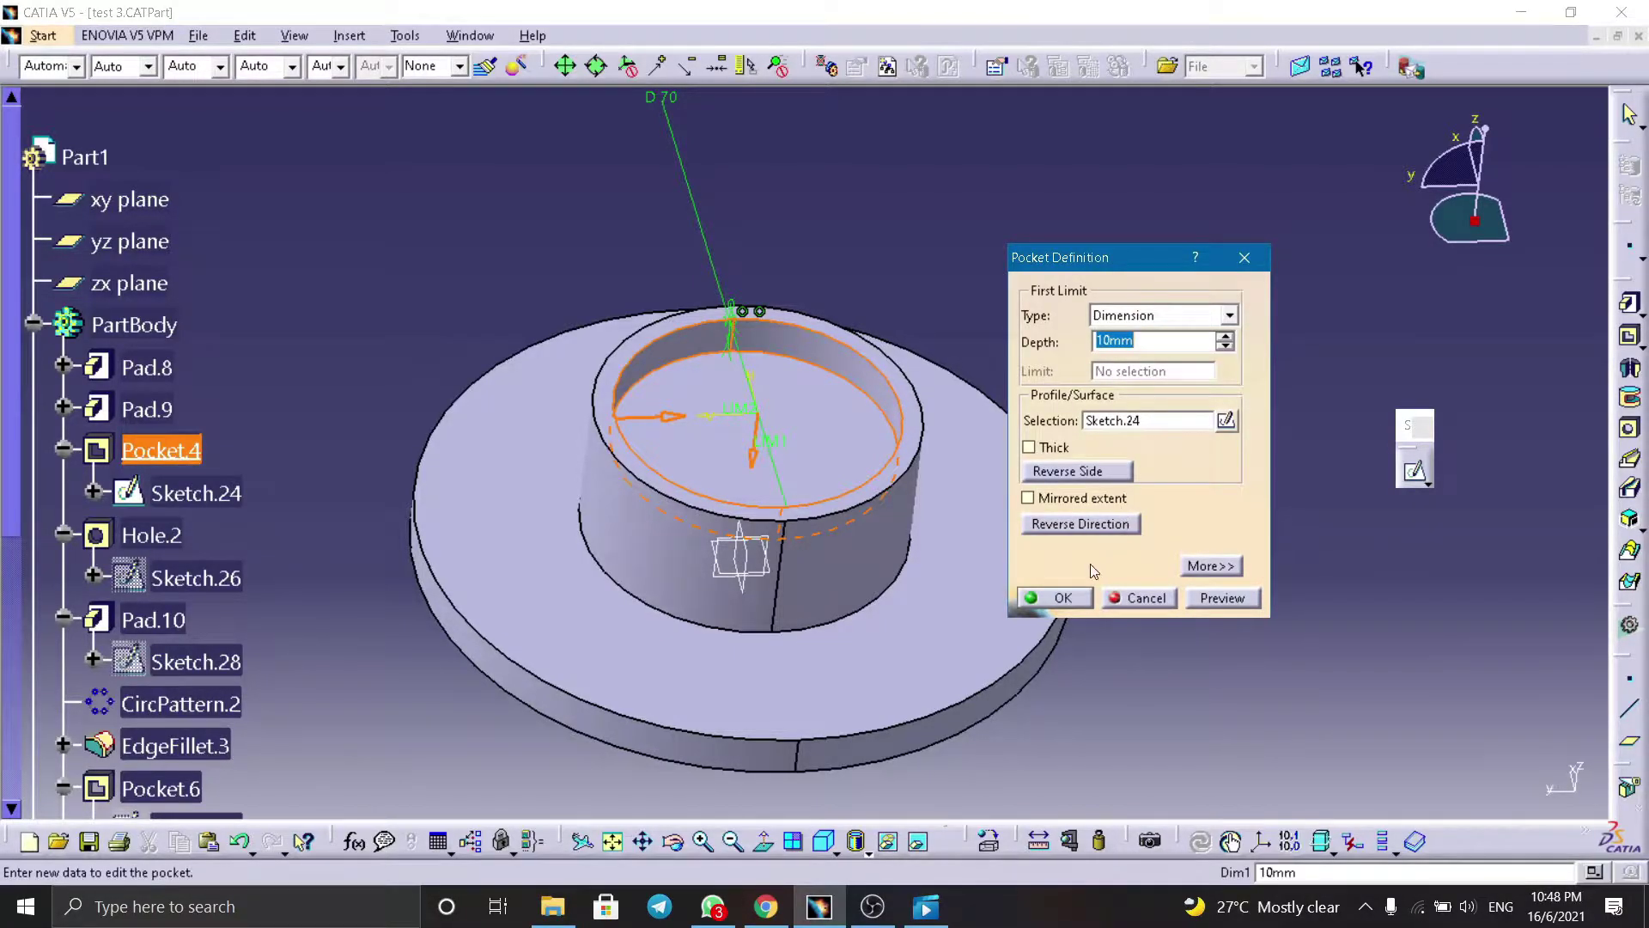
{"action": "left_click", "coordinate": [1049, 599]}
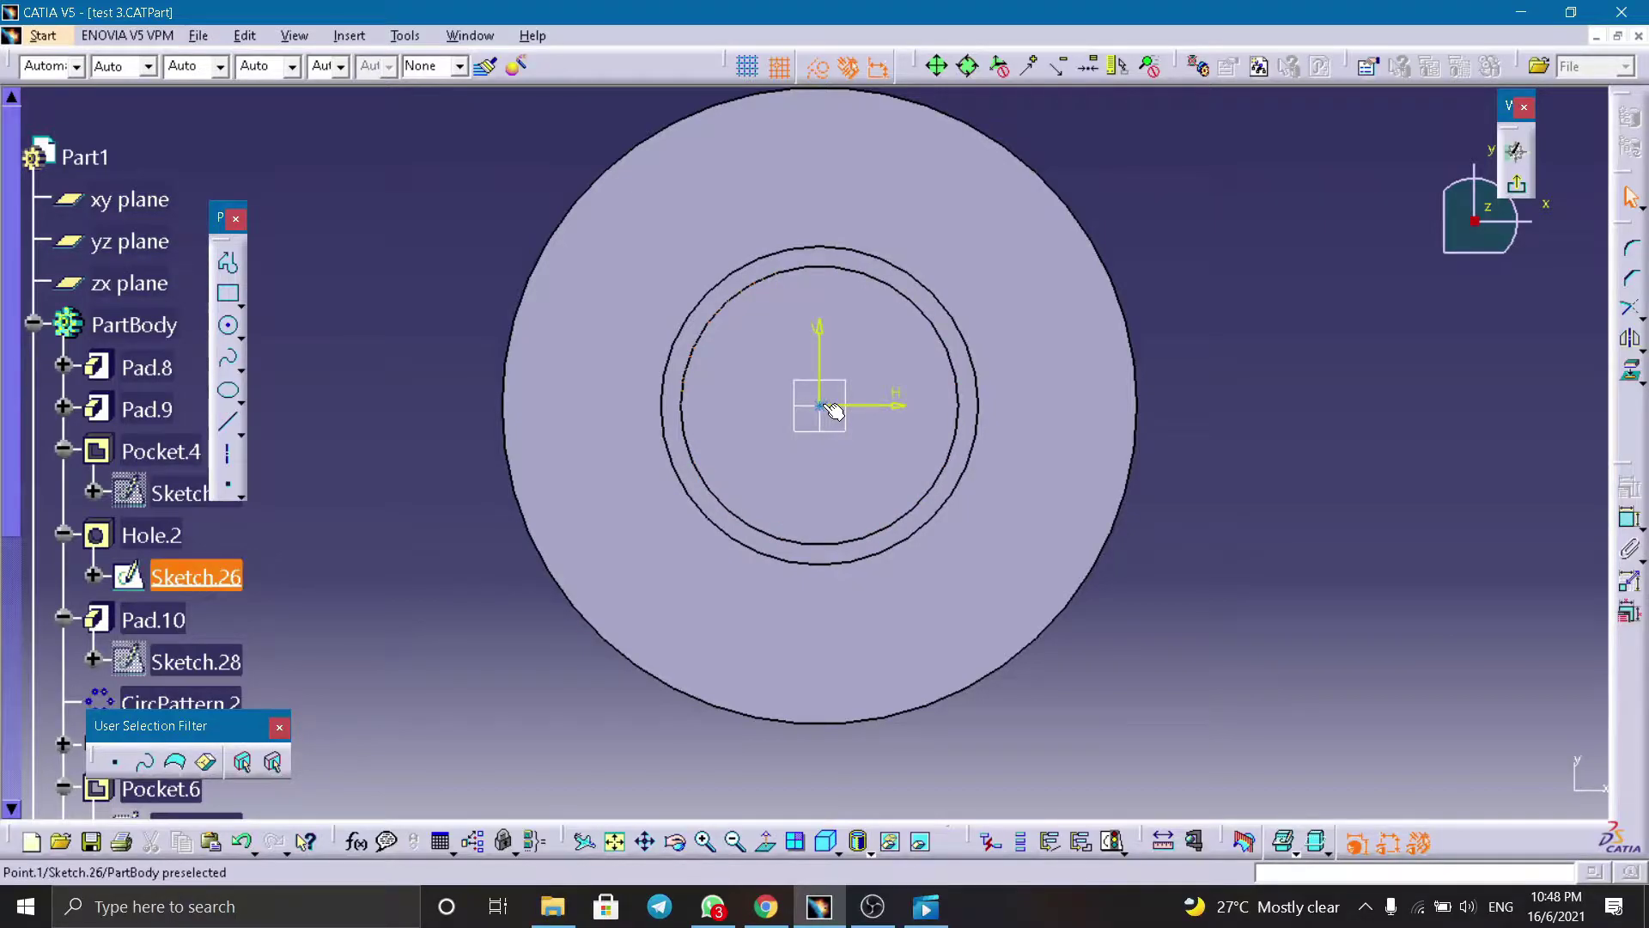
Step: Examine the centre hole's positioning sketch, its hole definition and the available extension types
{"action": "mouse_move", "coordinate": [831, 407]}
{"action": "middle_mouse_down"}
{"action": "mouse_move", "coordinate": [869, 296]}
{"action": "mouse_move", "coordinate": [864, 468]}
{"action": "middle_mouse_up"}
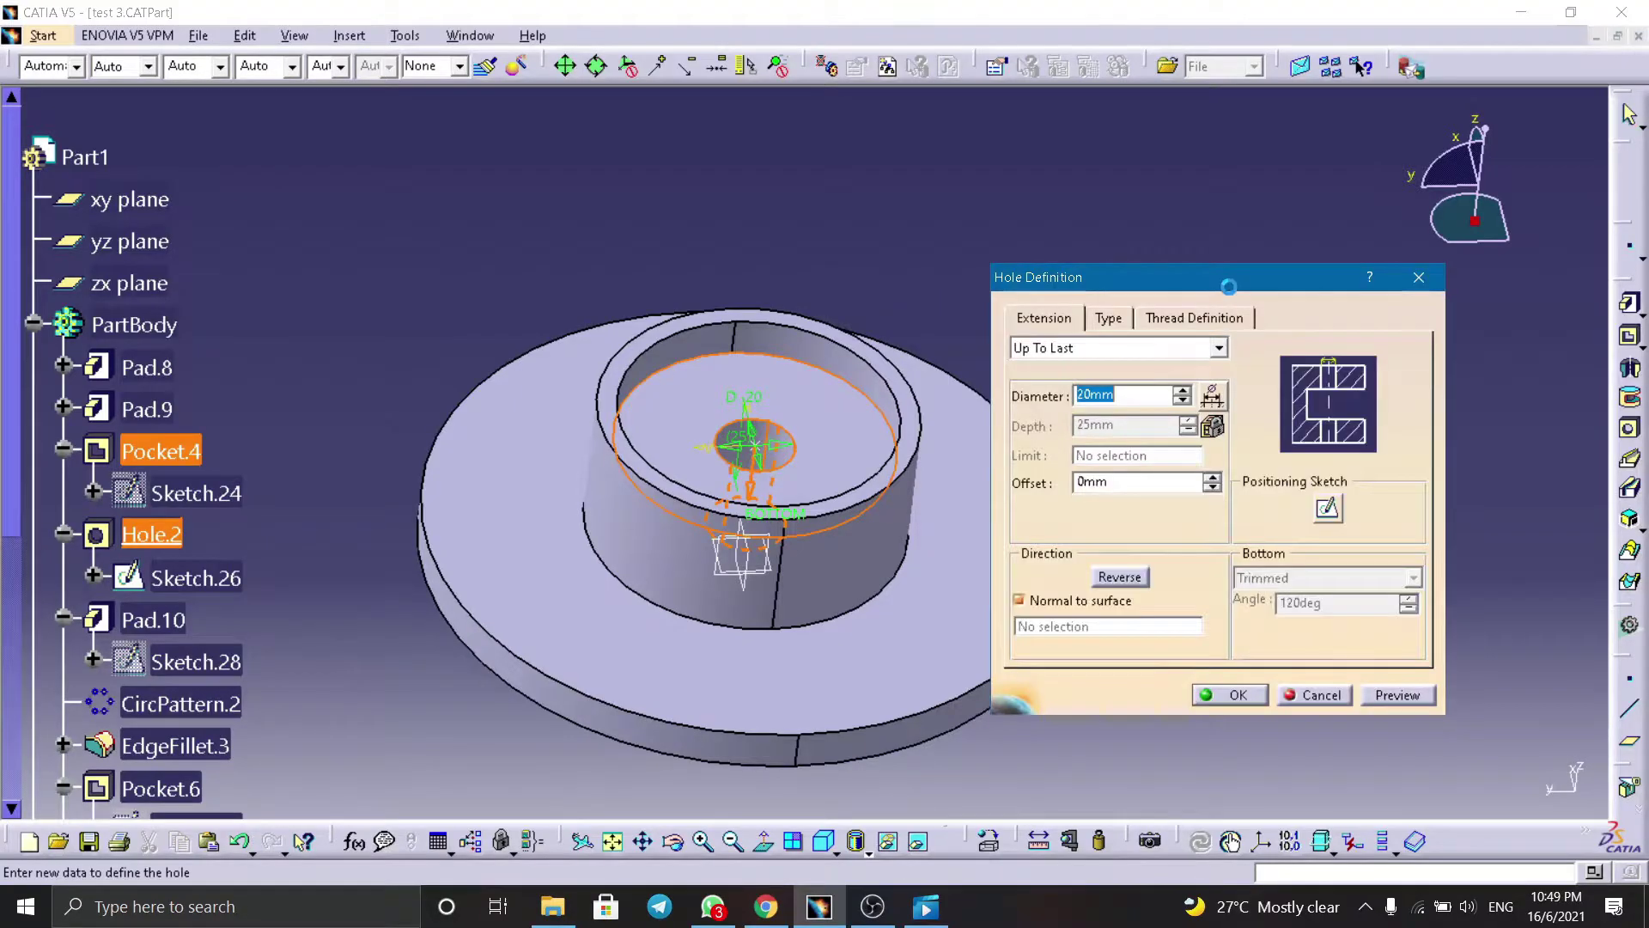
{"action": "left_click_drag", "start_coordinate": [1232, 288], "coordinate": [1206, 240]}
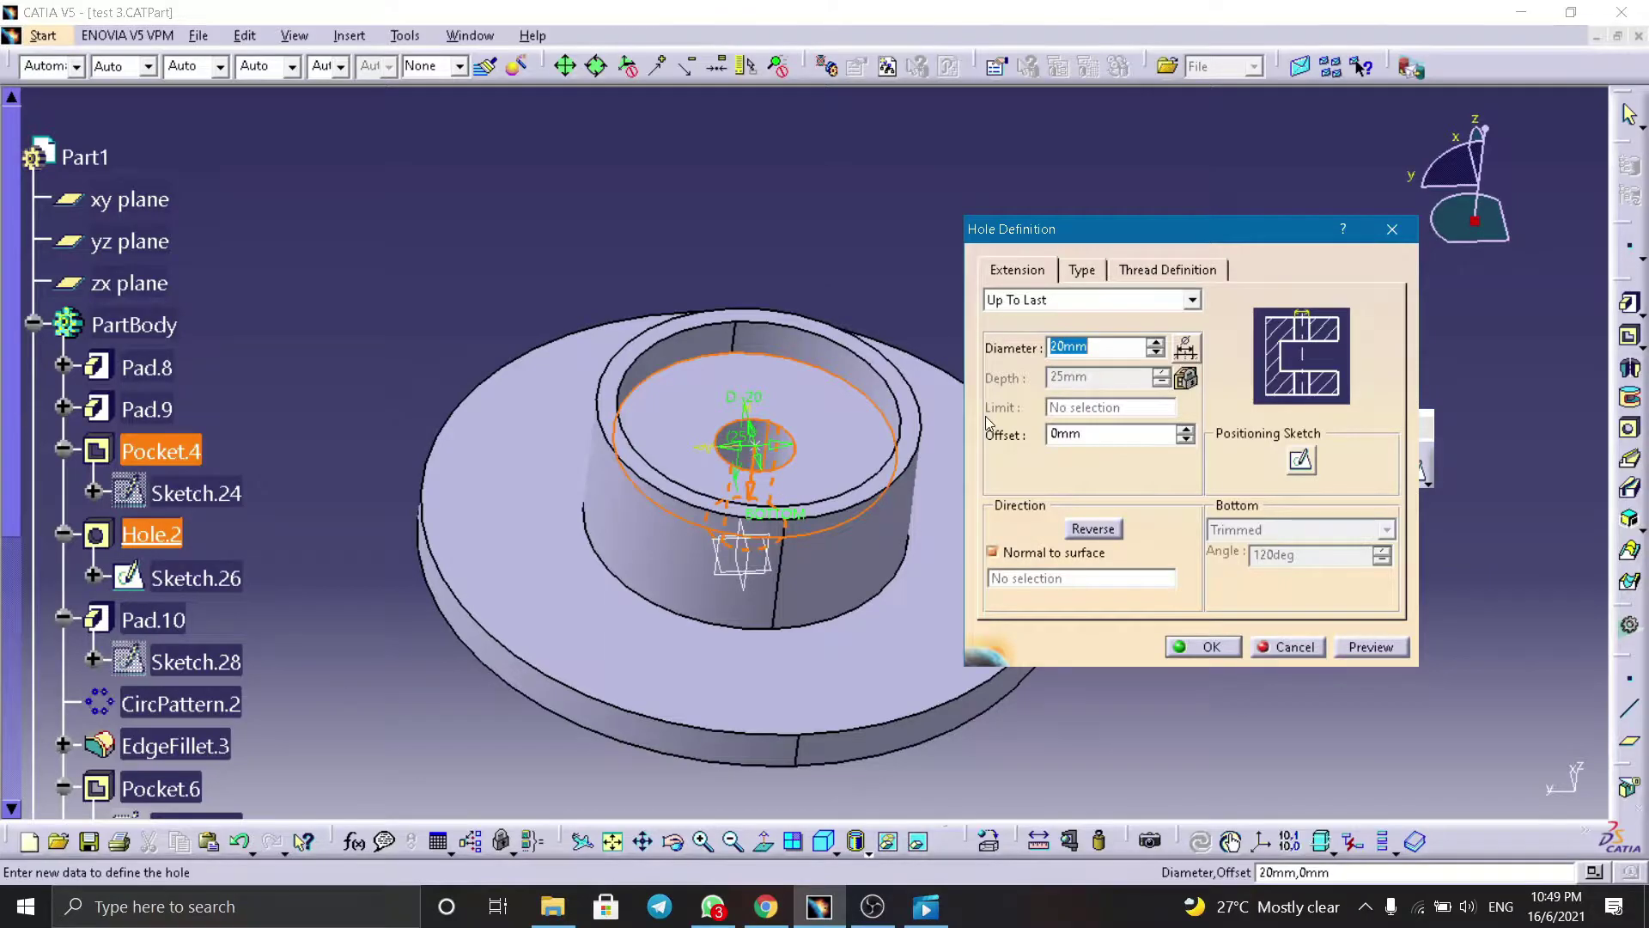
{"action": "left_click", "coordinate": [1039, 301]}
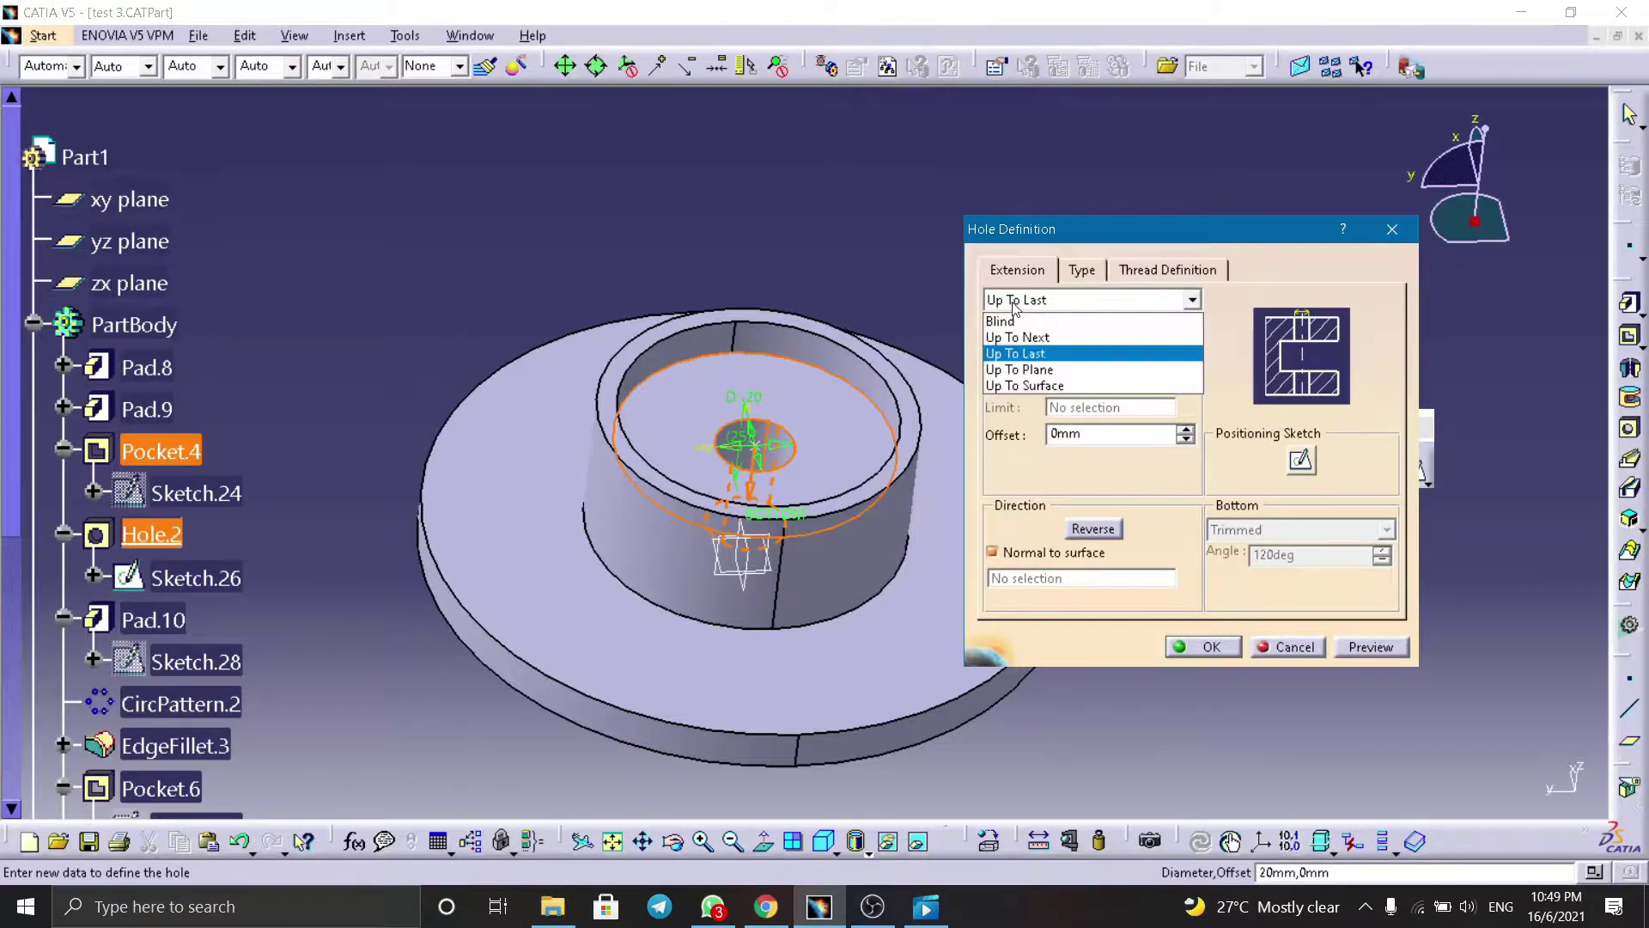
{"action": "left_click", "coordinate": [1229, 300]}
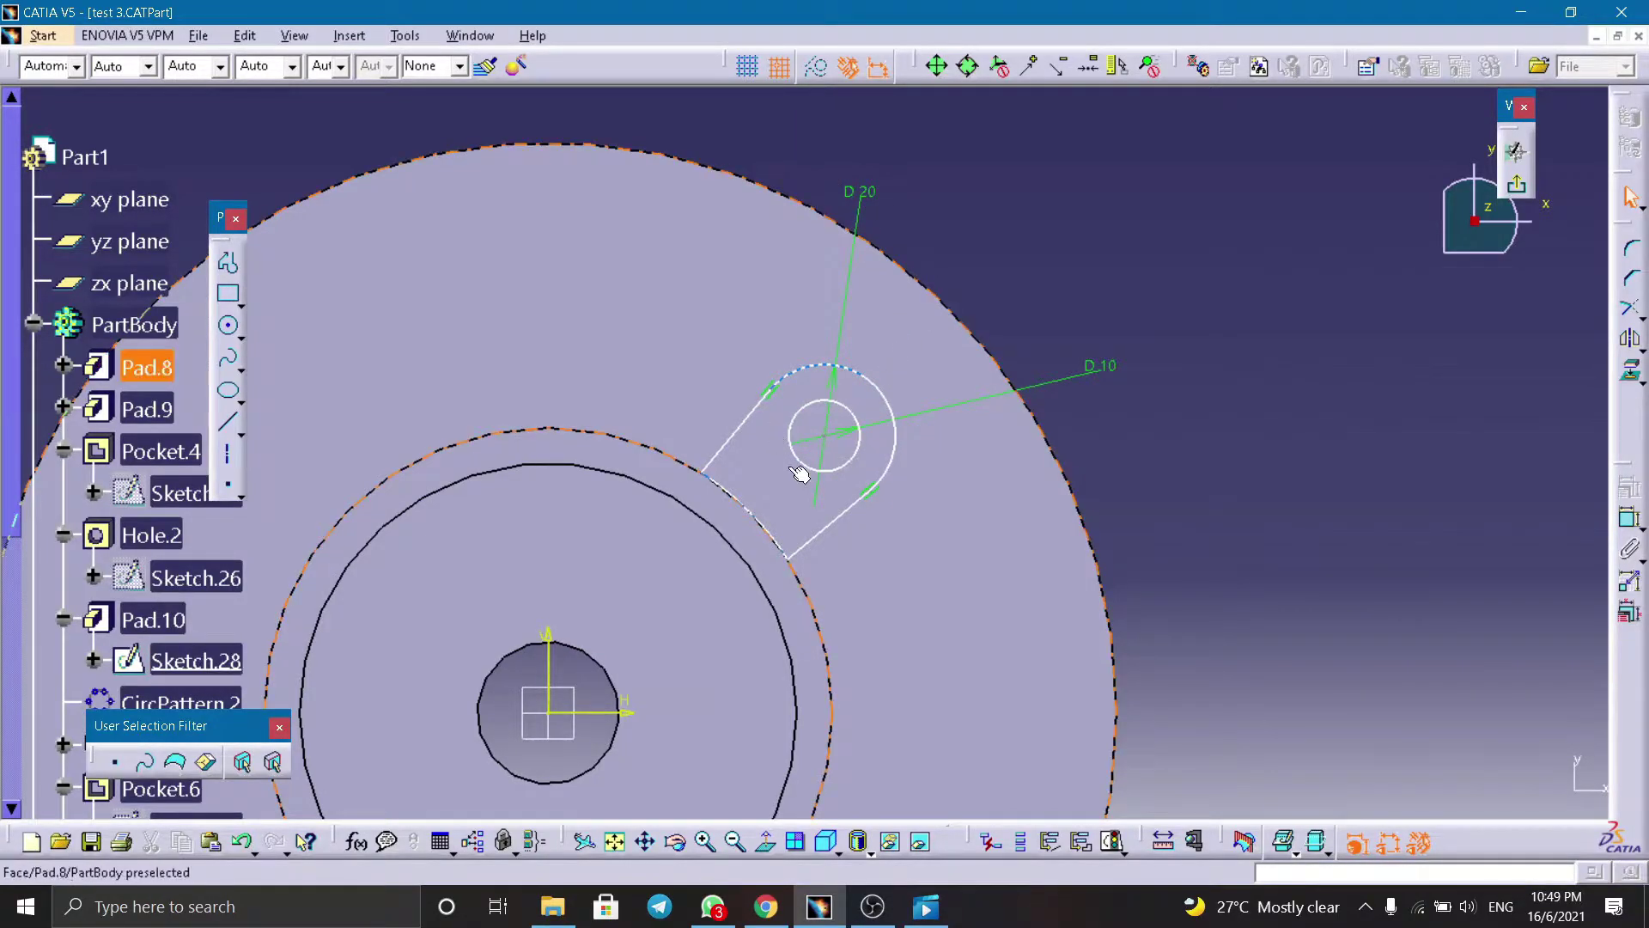
Step: Examine the mounting lug's sketch, Sketch.28, and the settings of its pad, Pad.10
{"action": "middle_click_drag", "start_coordinate": [902, 498], "coordinate": [998, 375]}
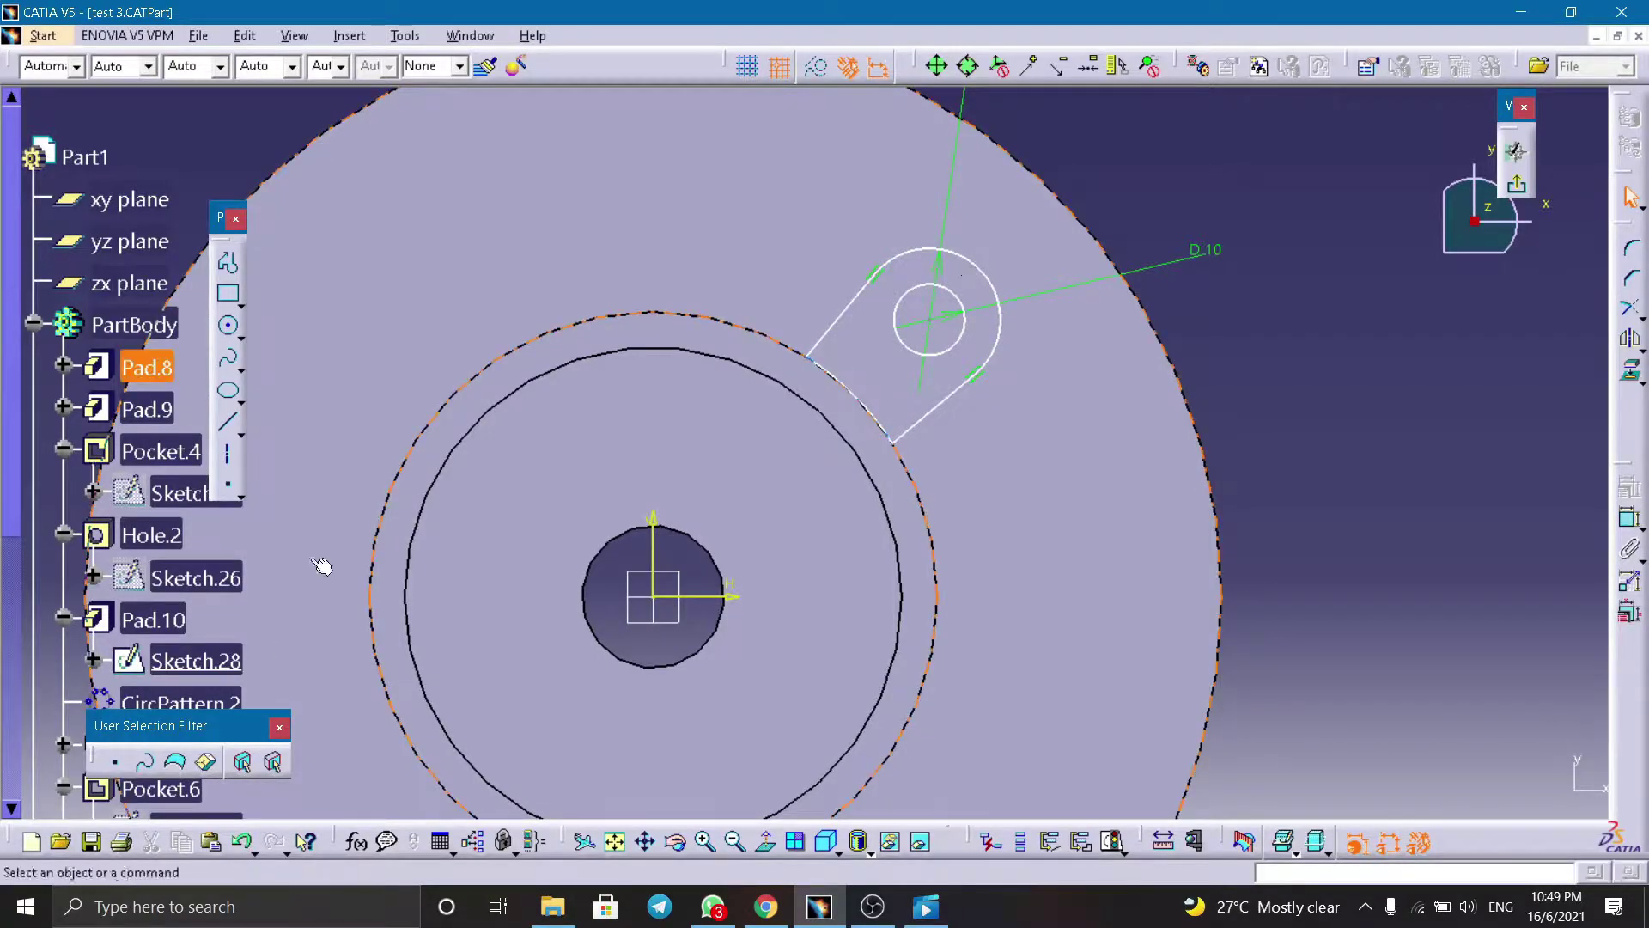
{"action": "left_click", "coordinate": [159, 615]}
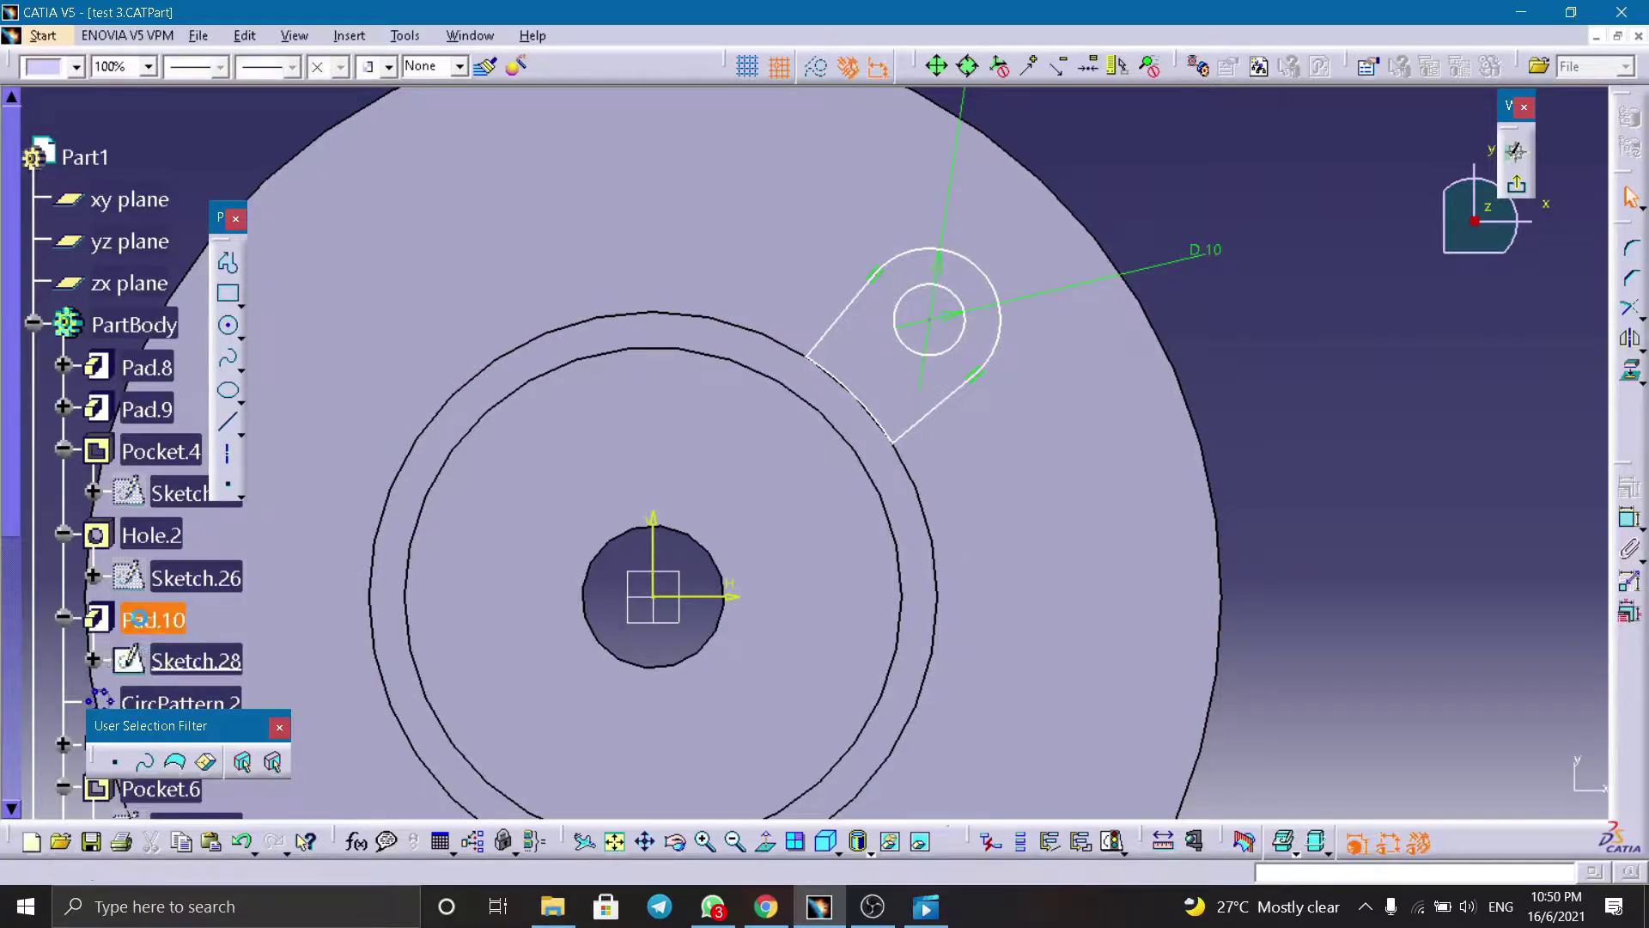
{"action": "double_click", "coordinate": [167, 603]}
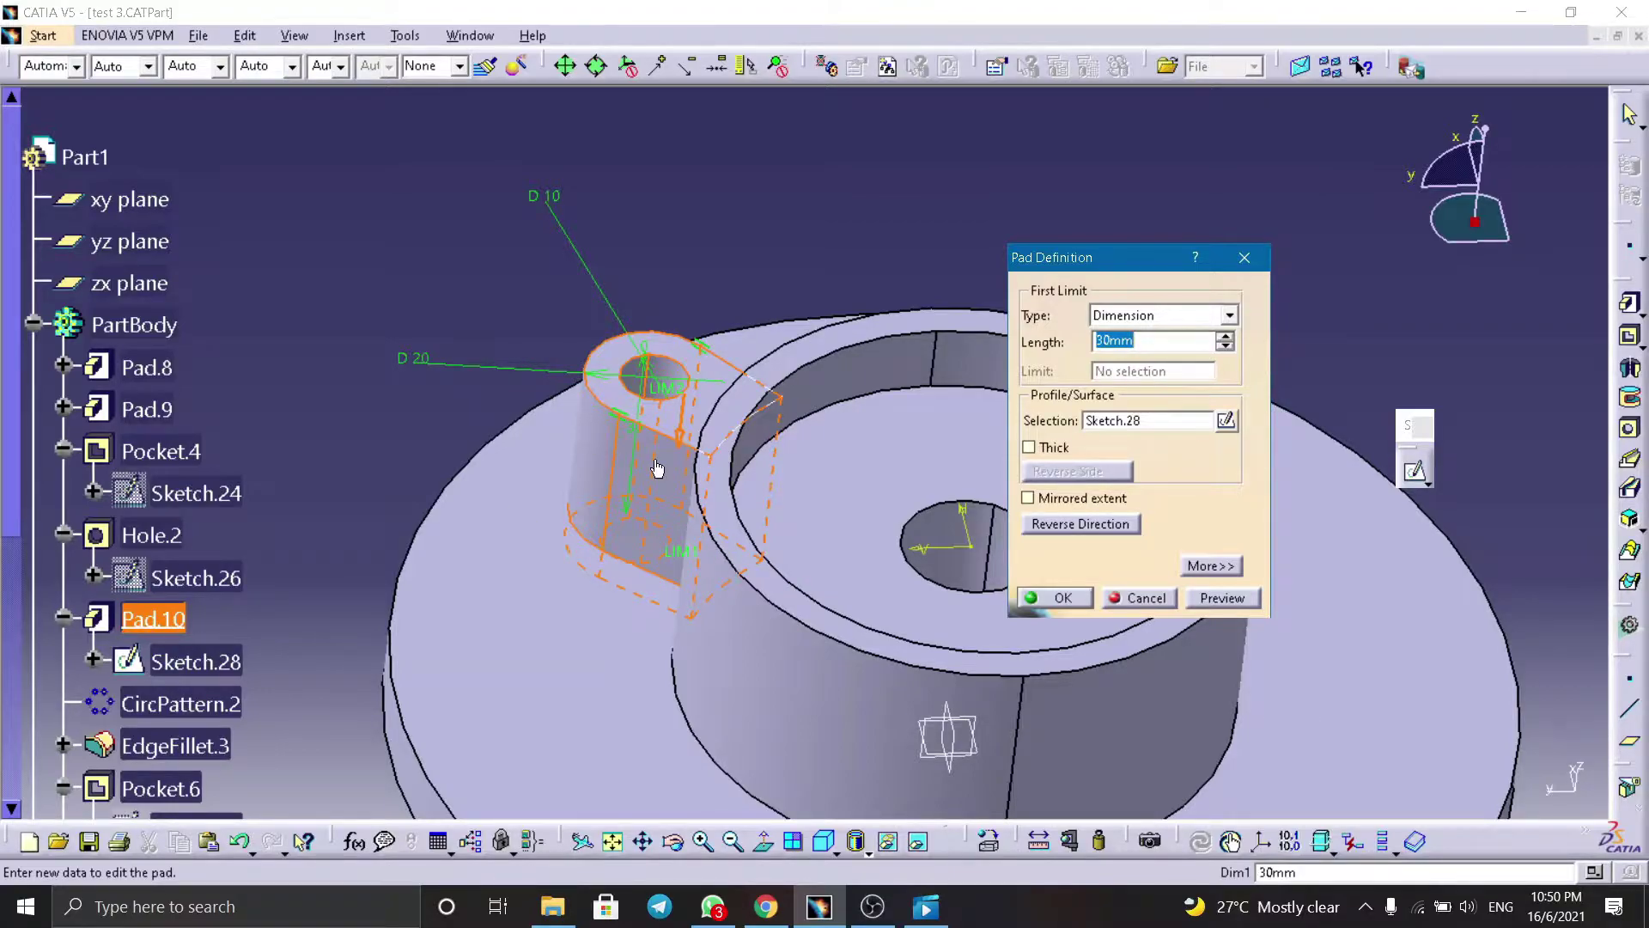
{"action": "left_click", "coordinate": [668, 462]}
{"action": "middle_click_drag", "start_coordinate": [668, 461], "coordinate": [712, 413], "text": "ctrl"}
{"action": "middle_click_drag", "start_coordinate": [711, 413], "coordinate": [823, 465]}
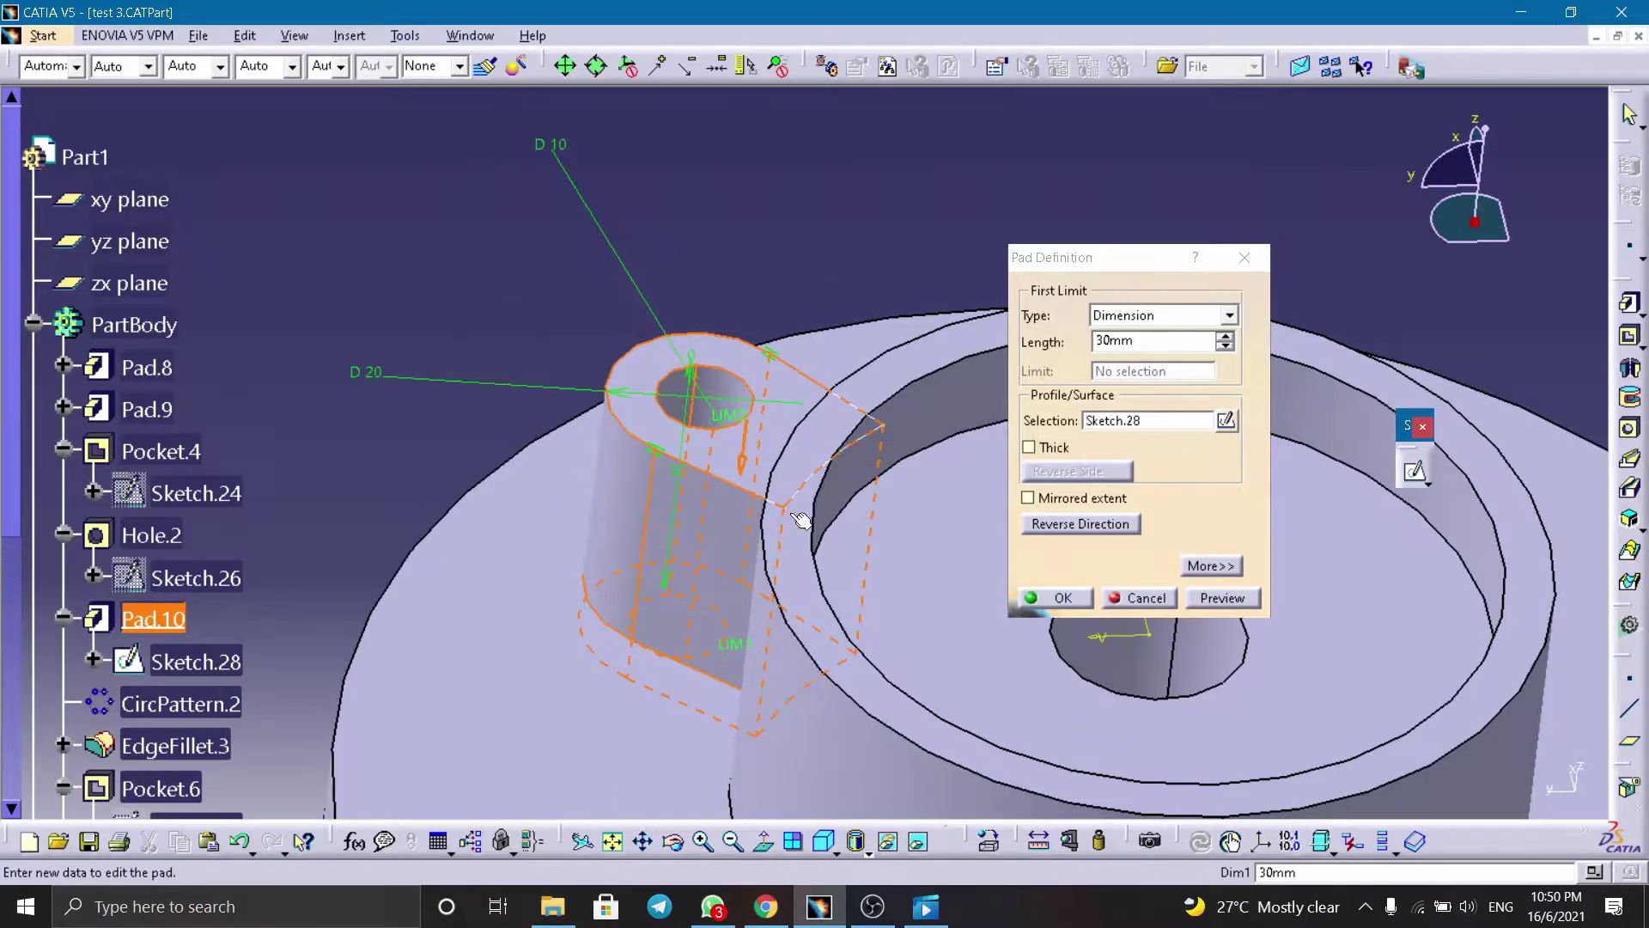
{"action": "left_click", "coordinate": [1064, 597]}
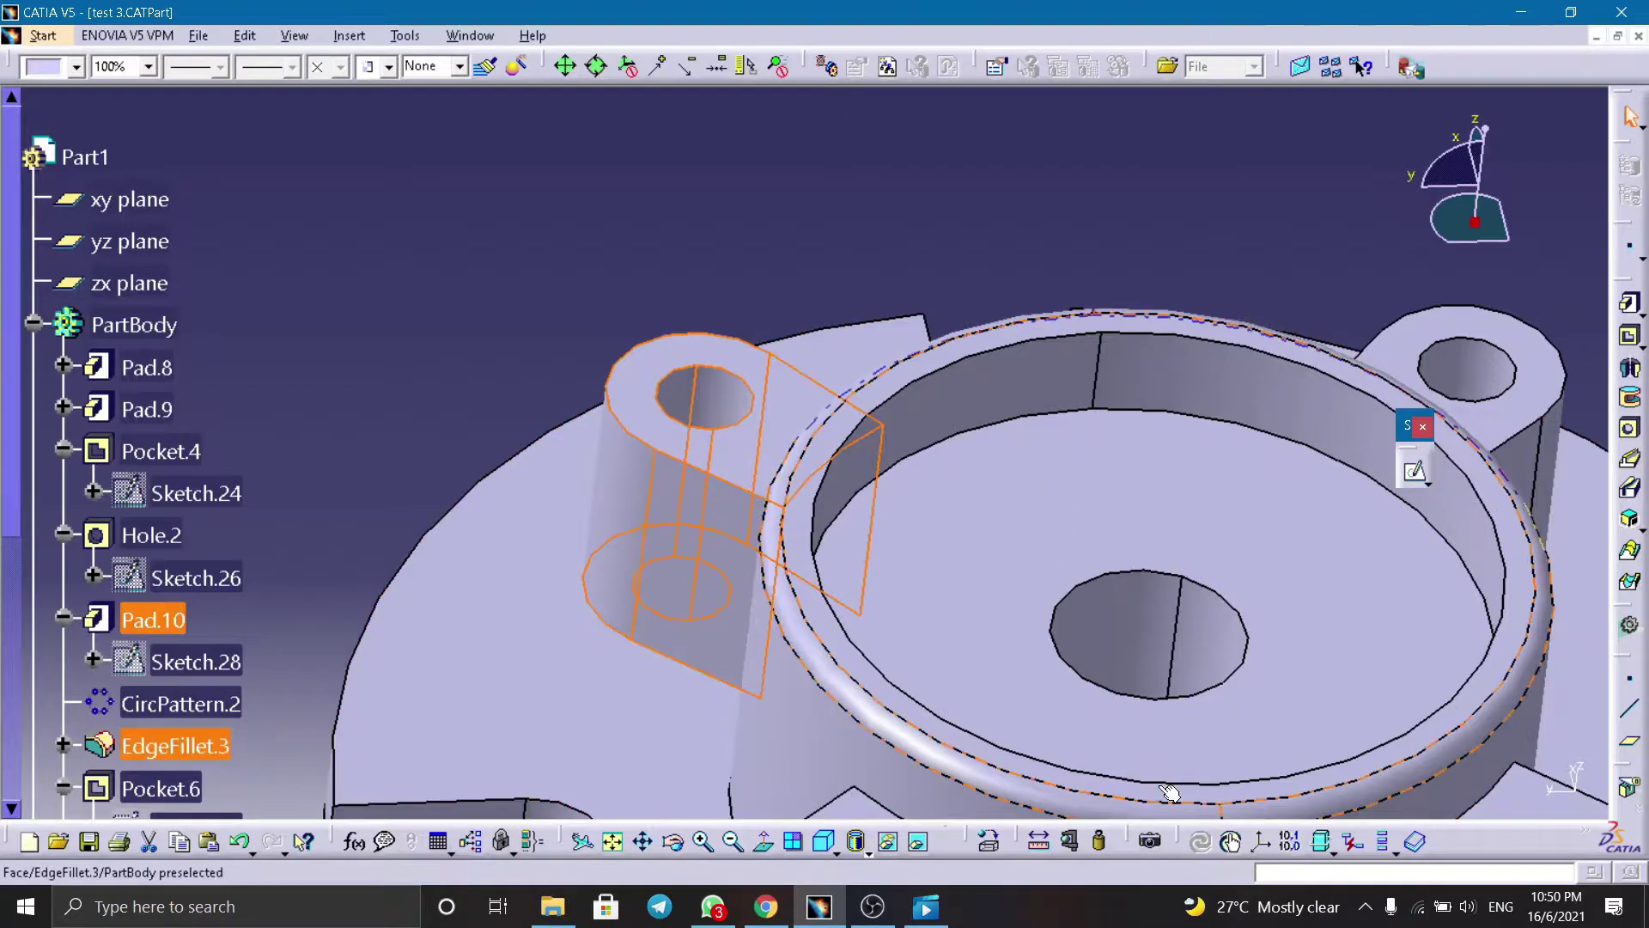
Step: Examine the circular pattern definition of the mounting lugs, including instances, angular spacing and reference element
{"action": "left_click", "coordinate": [200, 704]}
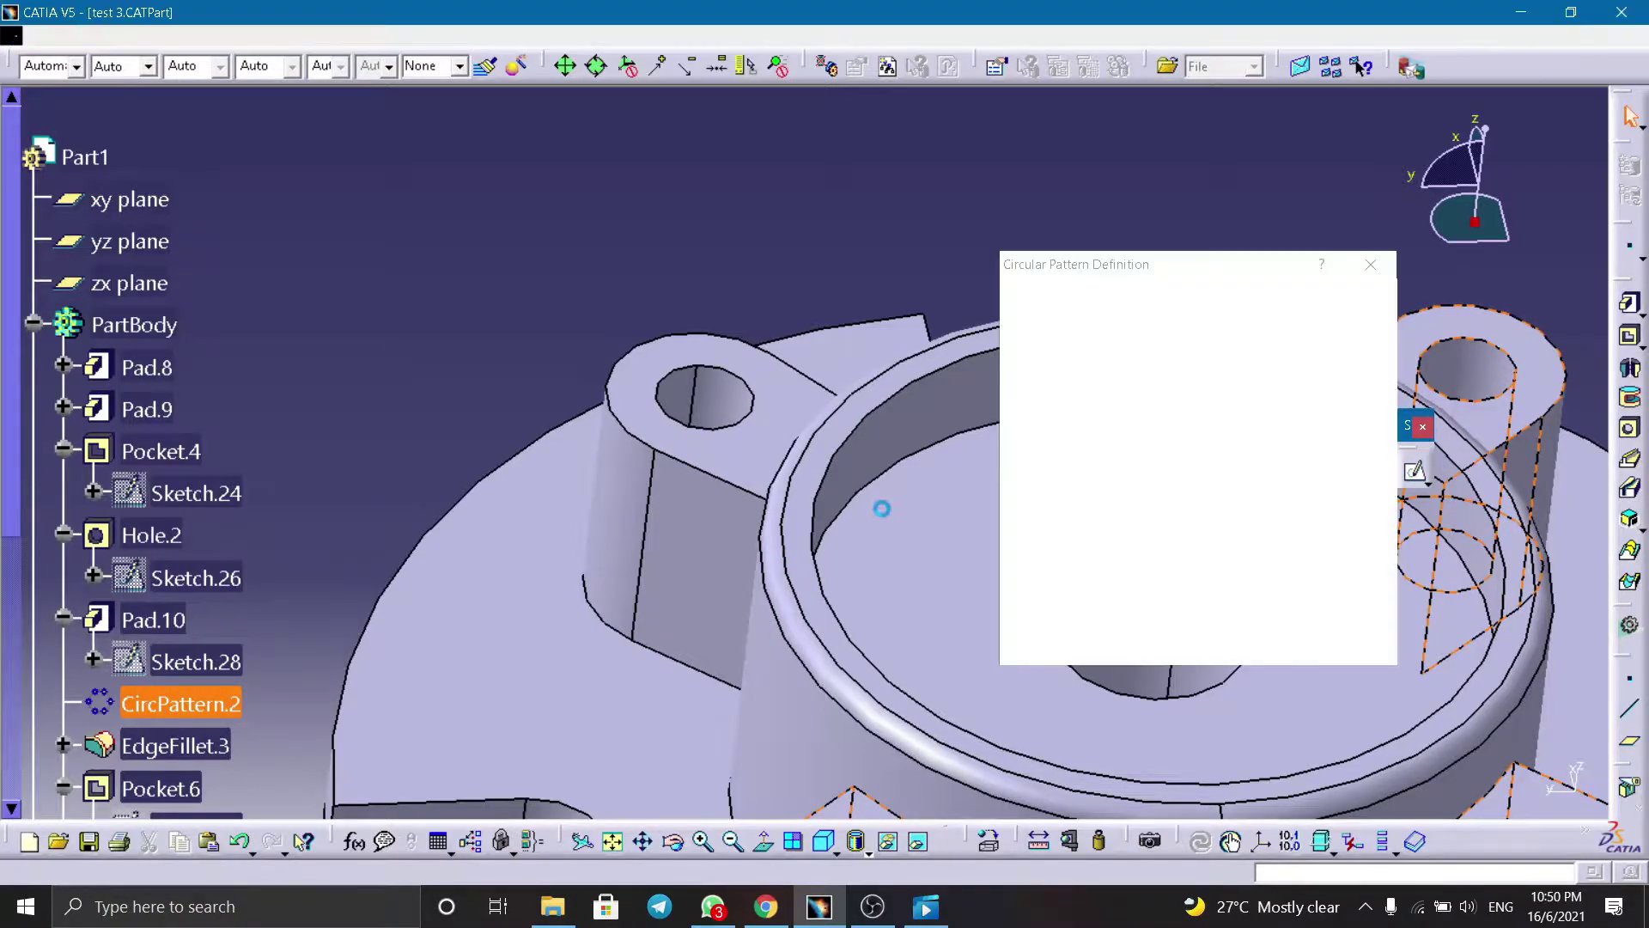
{"action": "left_click_drag", "start_coordinate": [1210, 272], "coordinate": [613, 263]}
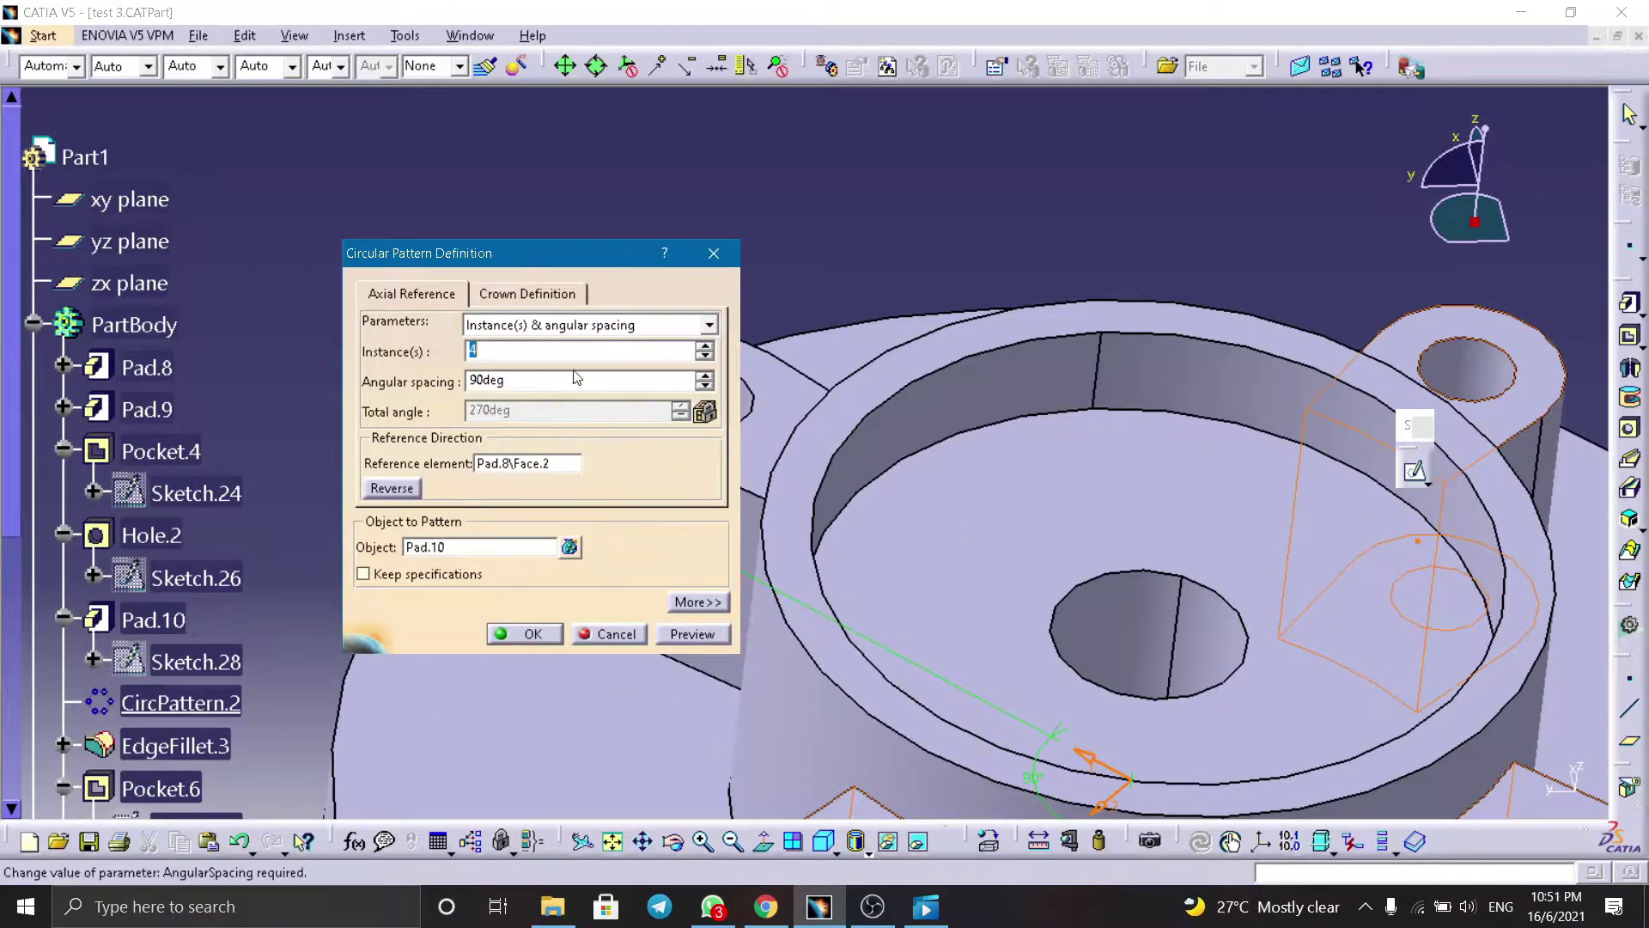
{"action": "middle_click_drag", "start_coordinate": [1072, 441], "coordinate": [1081, 550]}
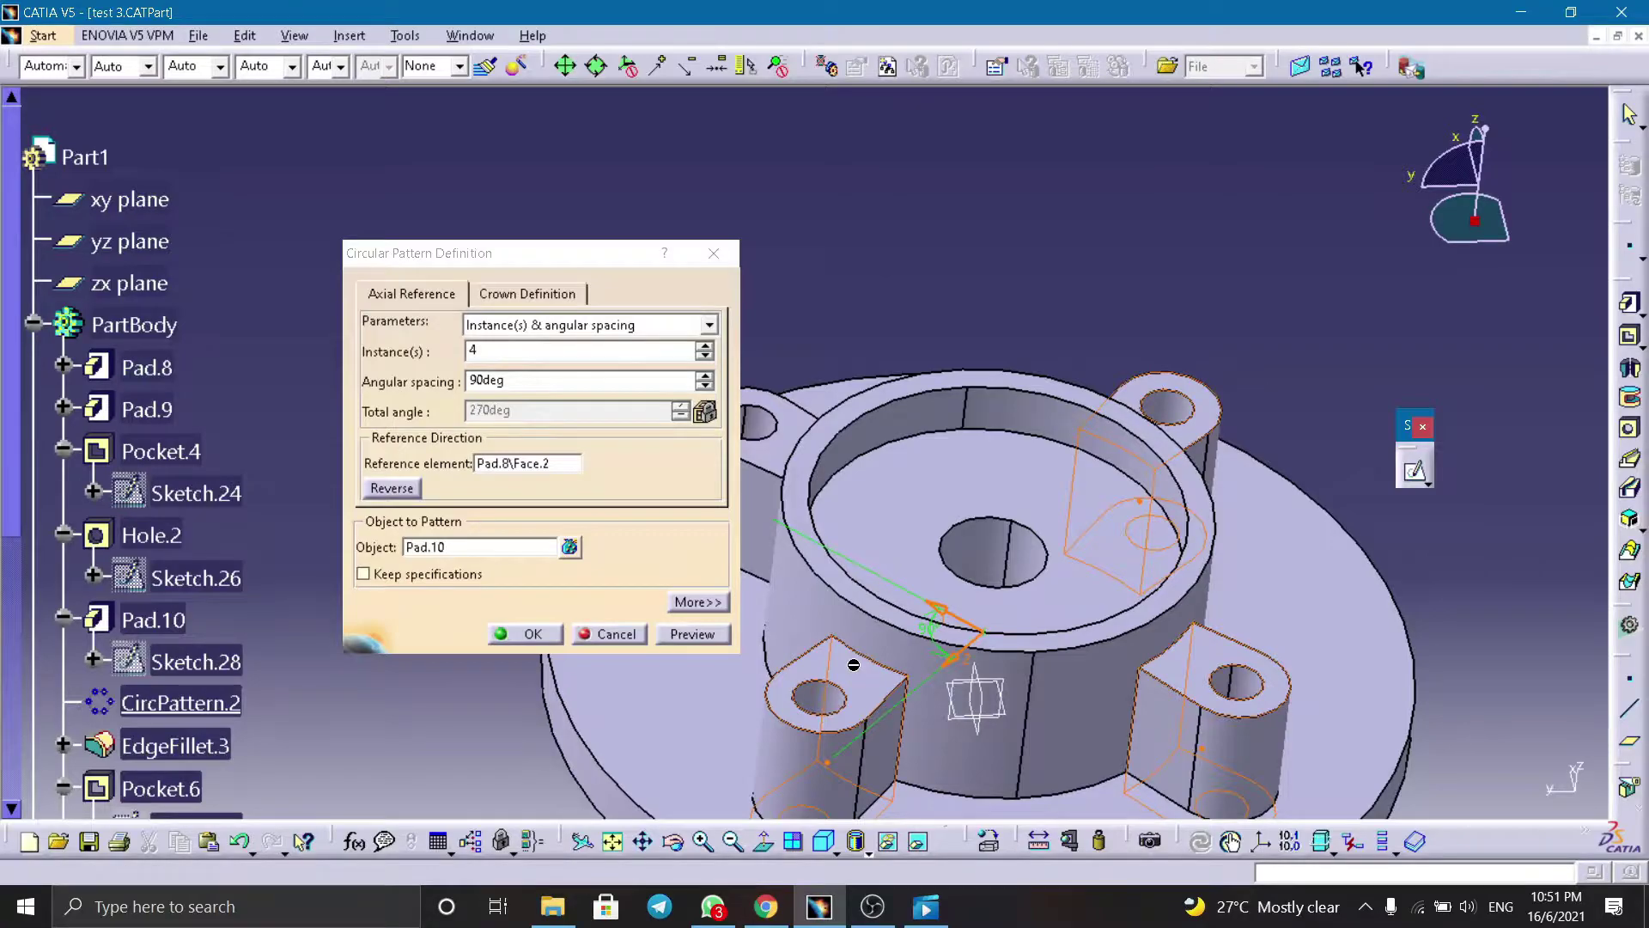
{"action": "left_click", "coordinate": [540, 384]}
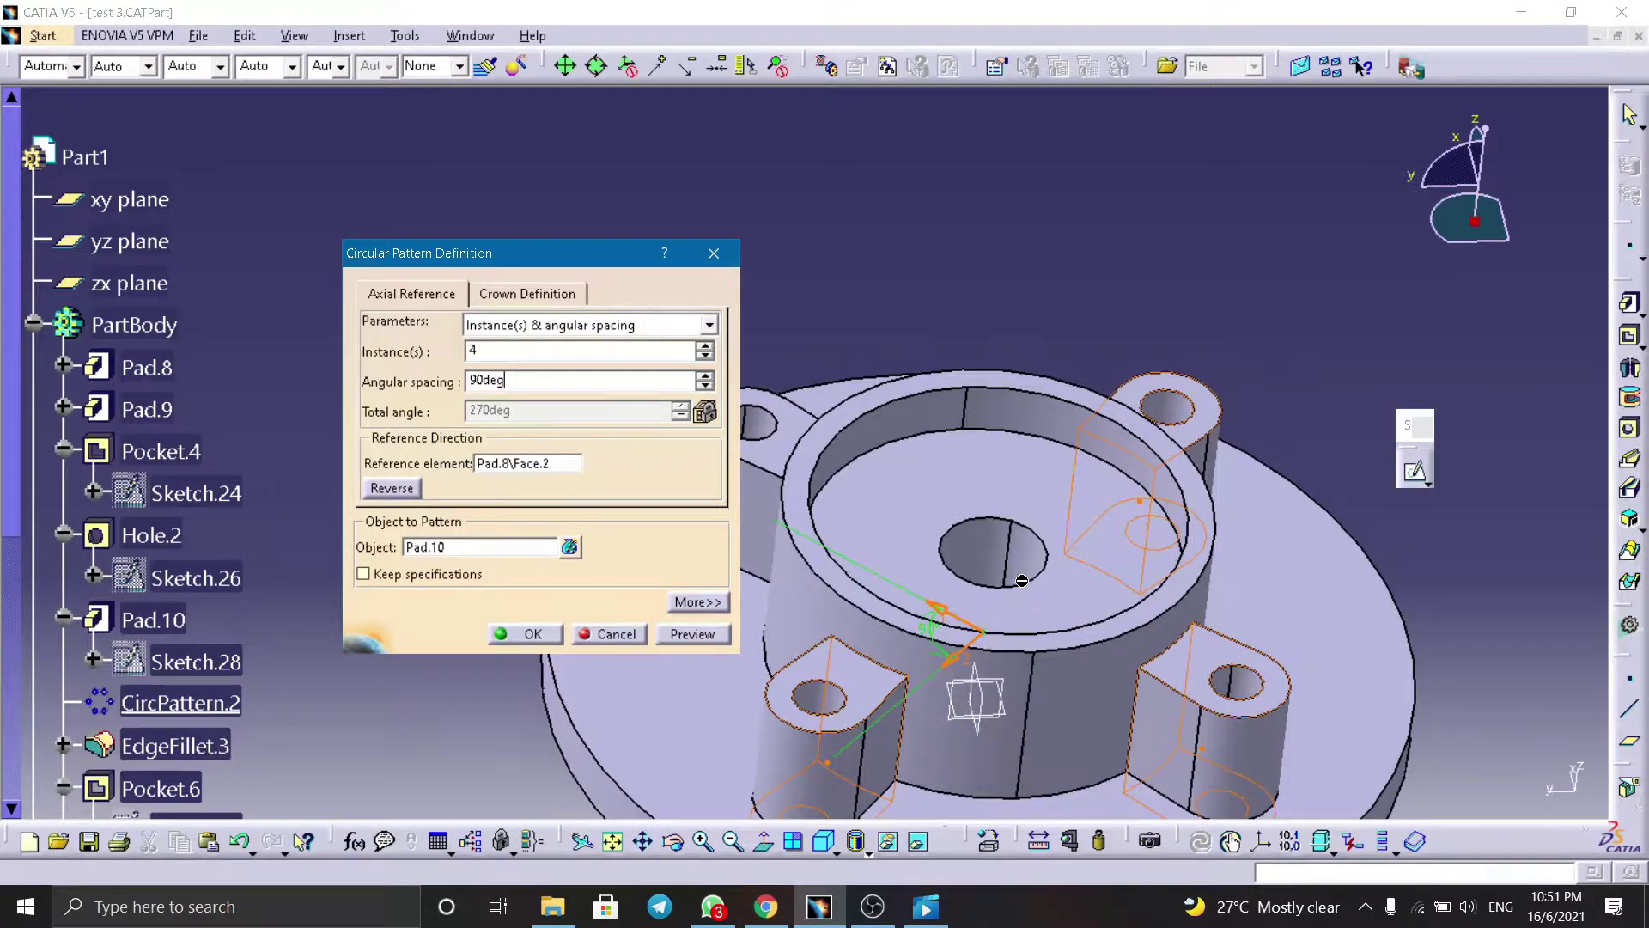
{"action": "left_click", "coordinate": [536, 632]}
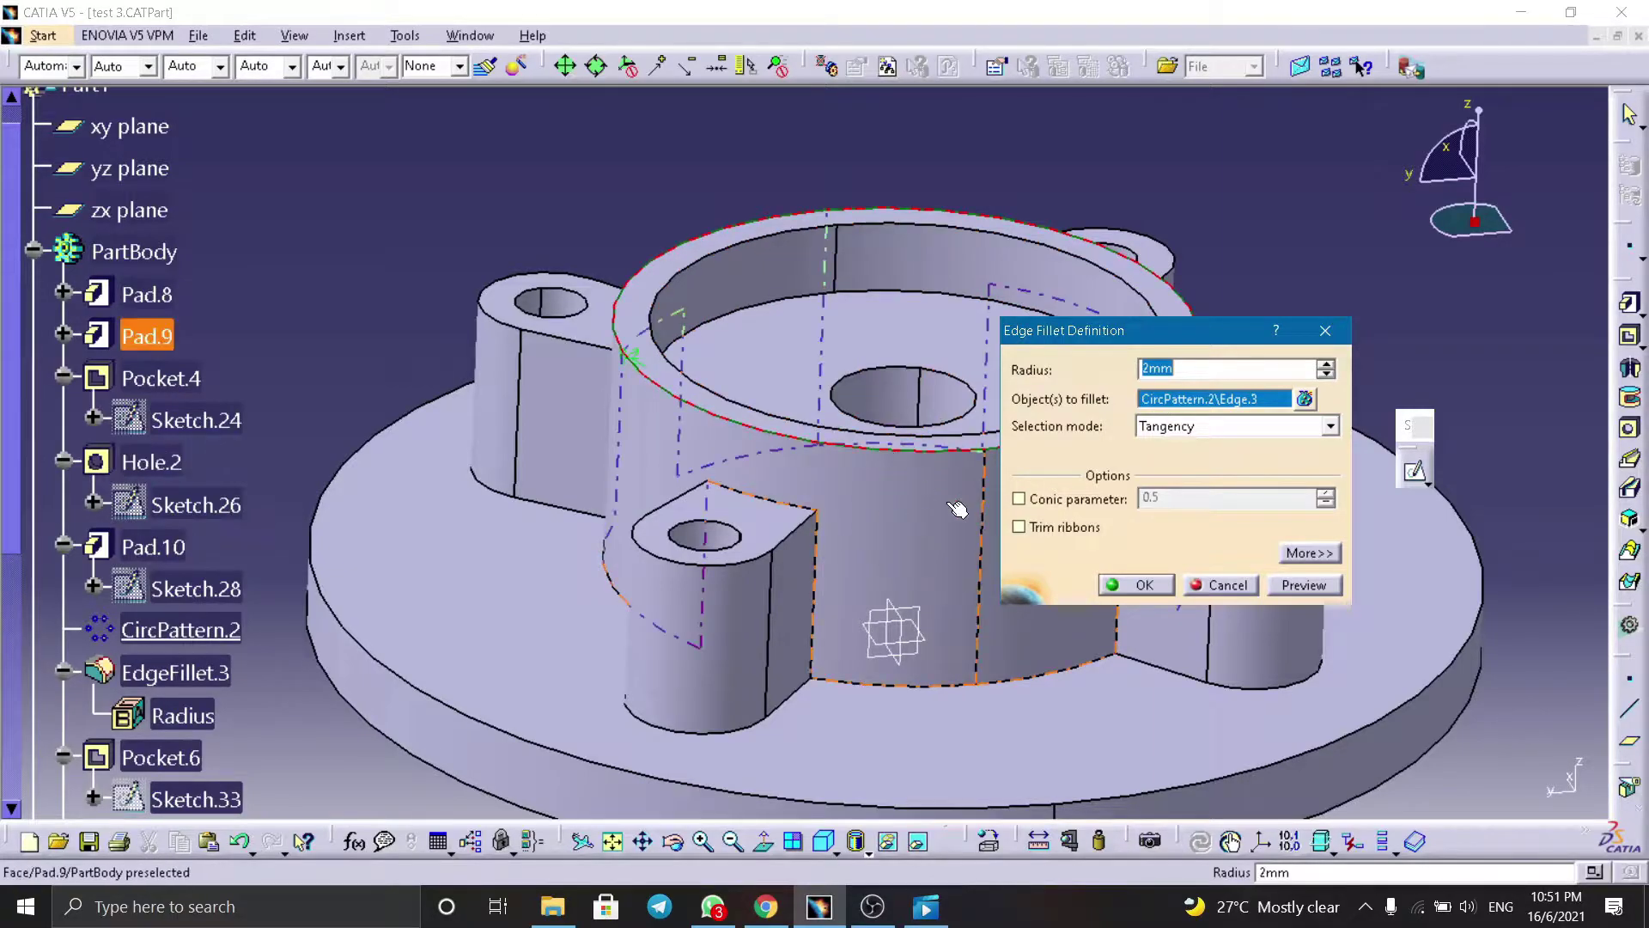
Step: Check the edge fillet definition on the central boss's outer rim and close it
{"action": "left_click", "coordinate": [1126, 585]}
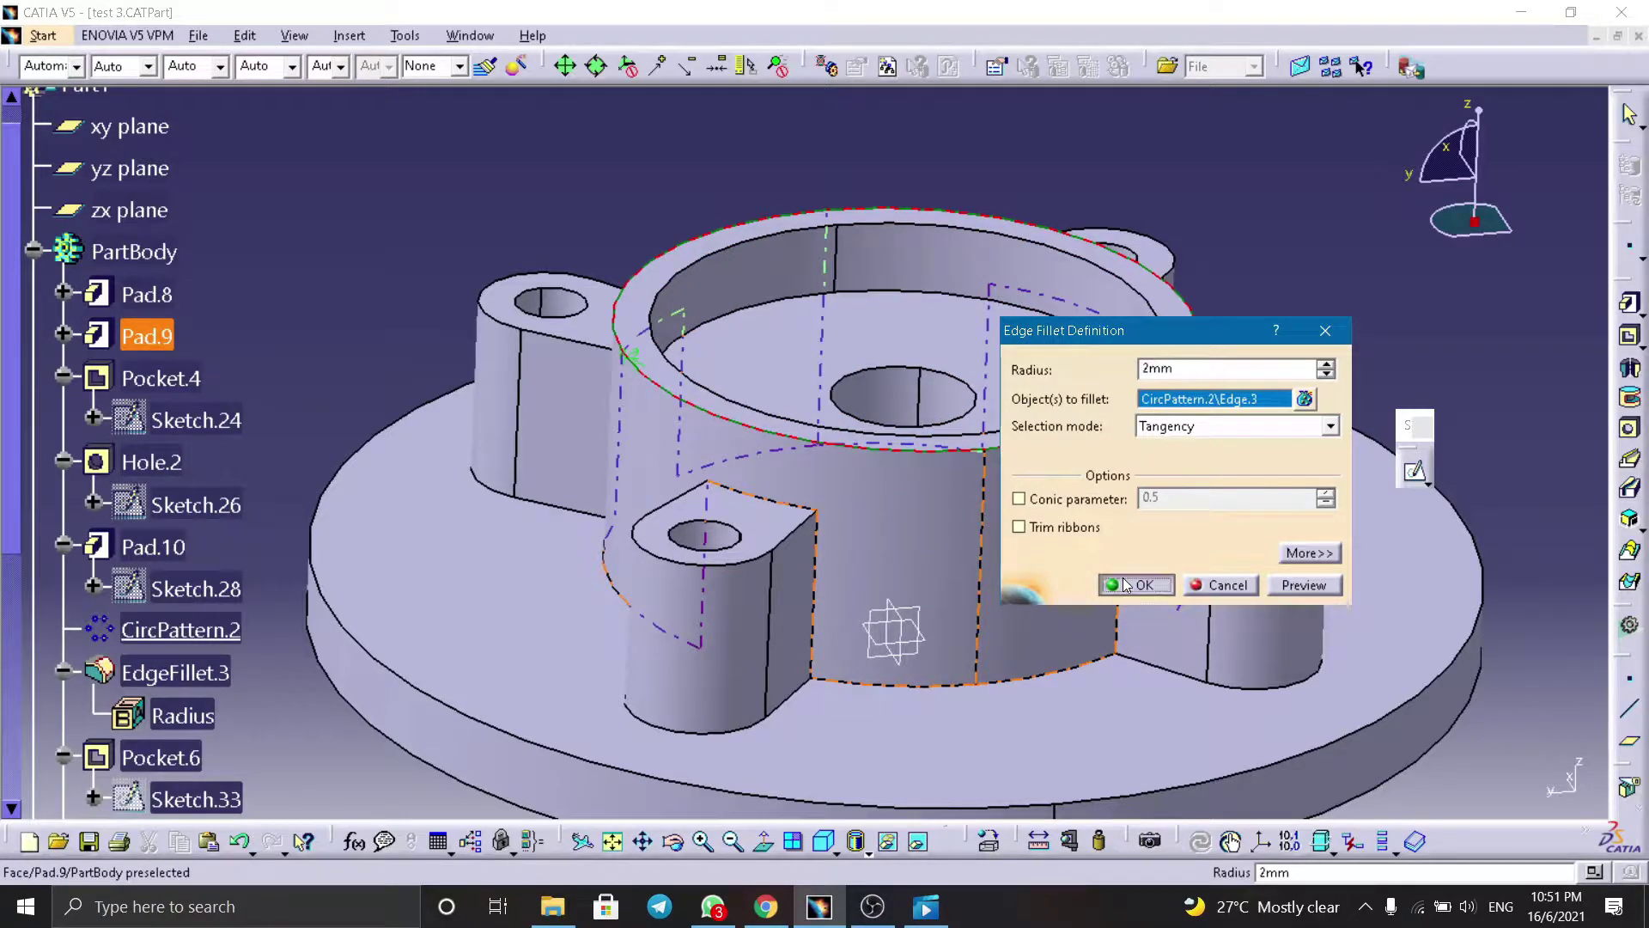
{"action": "middle_click_drag", "start_coordinate": [726, 426], "coordinate": [727, 374], "text": "ctrl"}
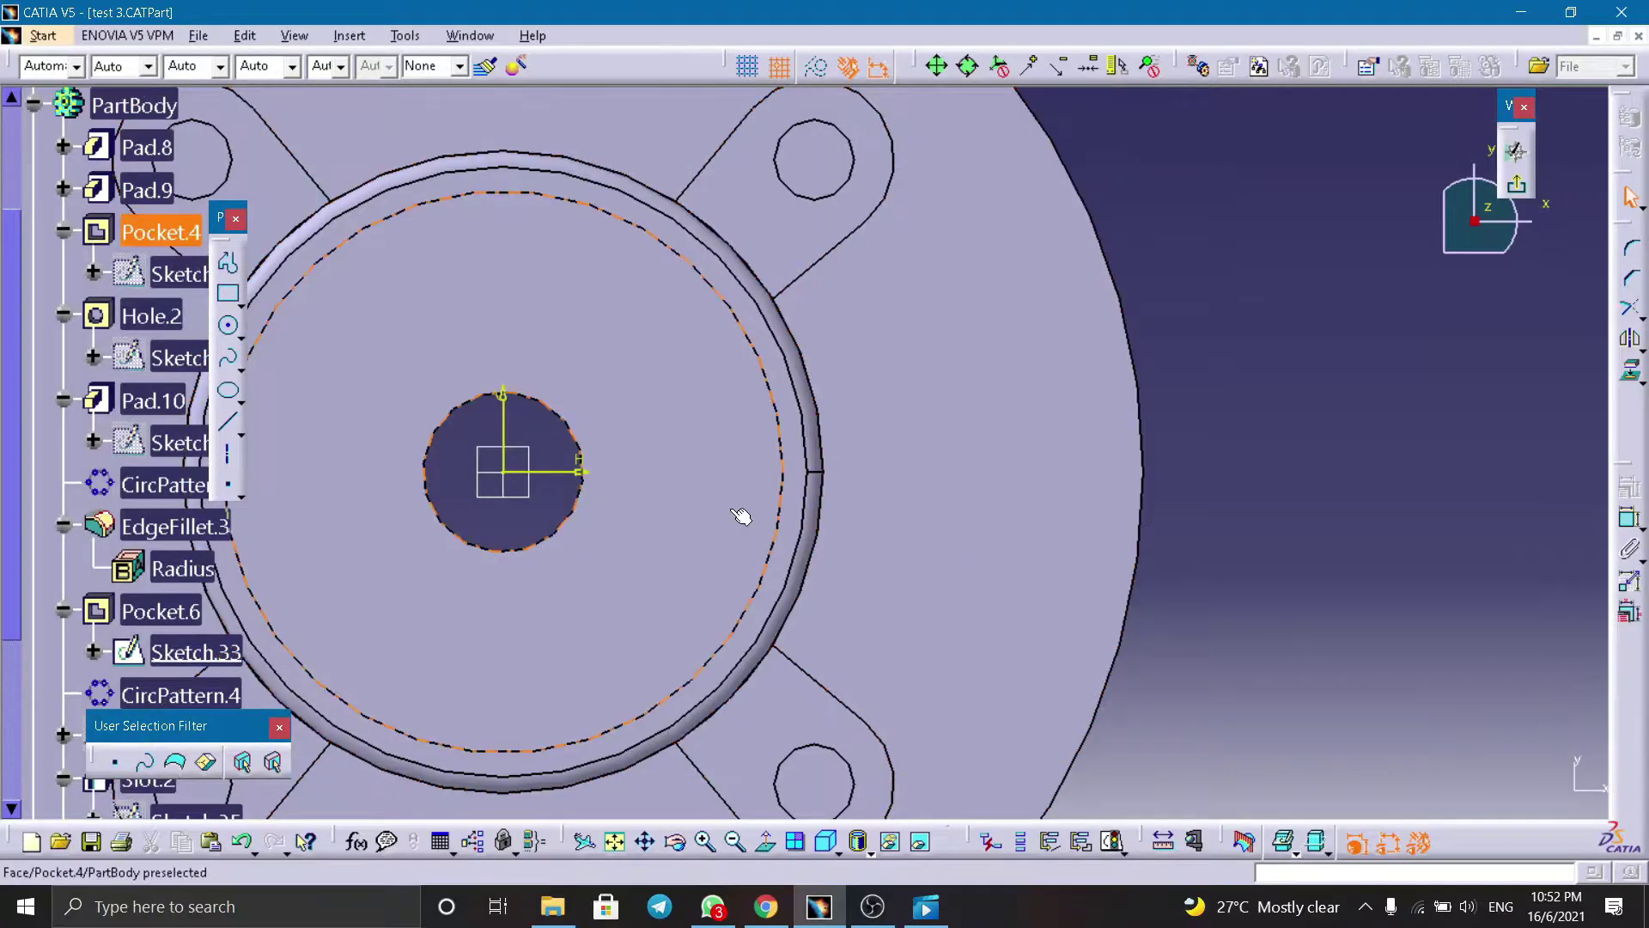
Step: Examine the flange hole's sketch, Sketch.33, and the type, depth and direction settings of its pocket, Pocket.6
{"action": "mouse_move", "coordinate": [741, 501]}
{"action": "middle_mouse_down"}
{"action": "mouse_move", "coordinate": [957, 434]}
{"action": "mouse_move", "coordinate": [938, 528]}
{"action": "mouse_move", "coordinate": [802, 423]}
{"action": "mouse_move", "coordinate": [817, 427]}
{"action": "mouse_move", "coordinate": [816, 302]}
{"action": "middle_mouse_up"}
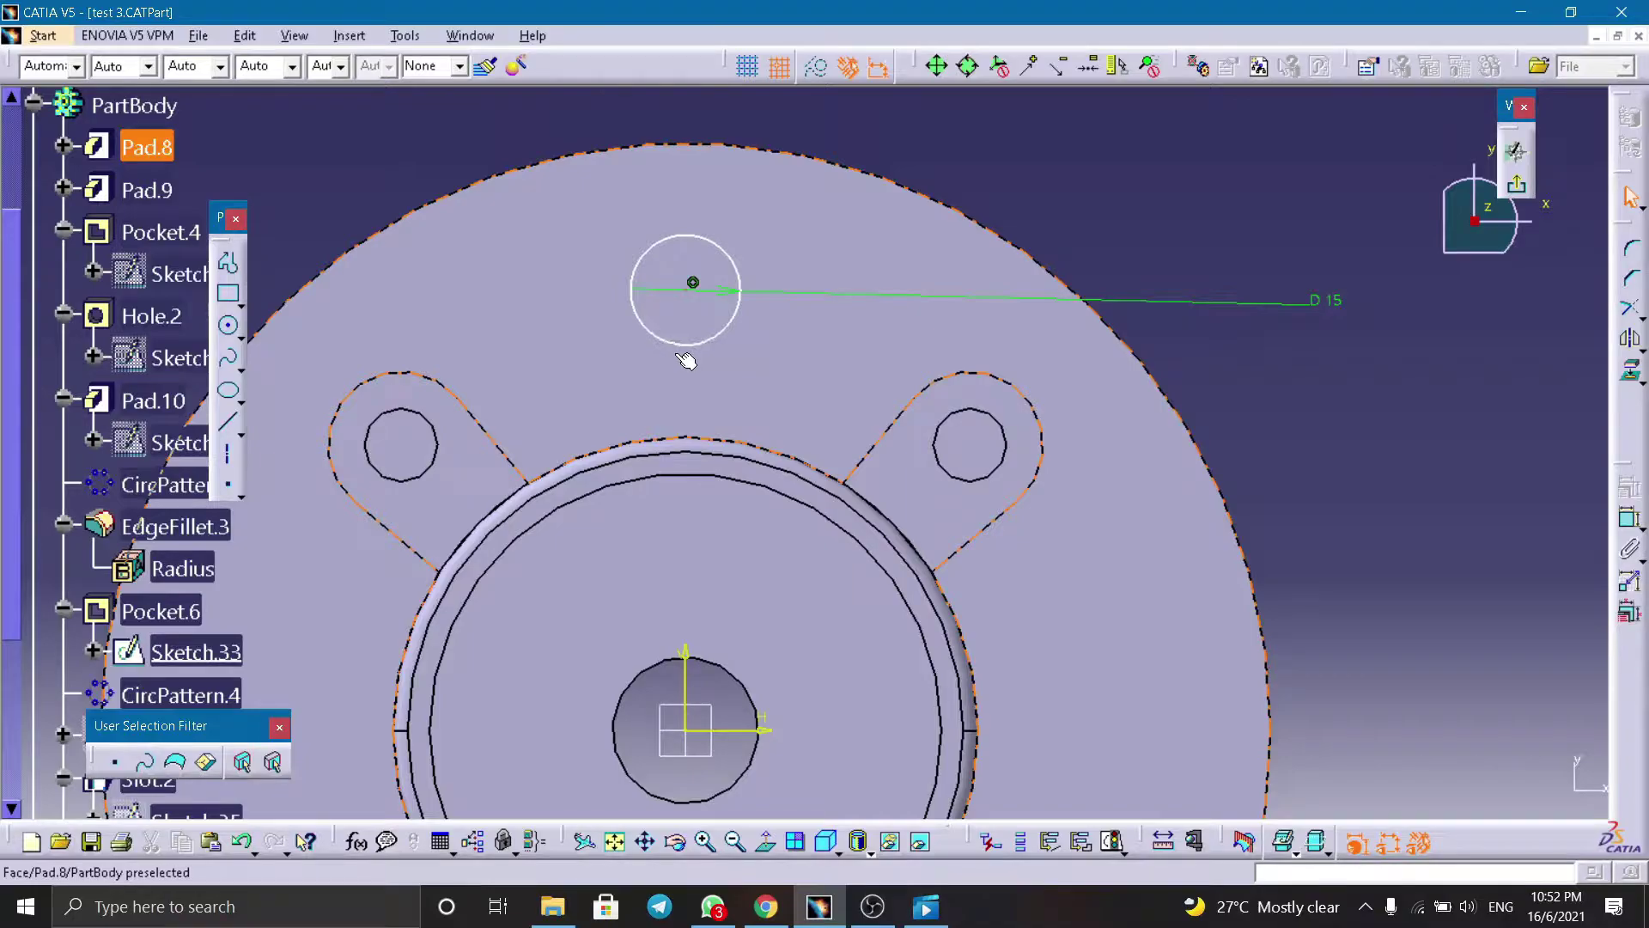
{"action": "scroll", "coordinate": [213, 650], "scroll_direction": "down", "scroll_amount": 2}
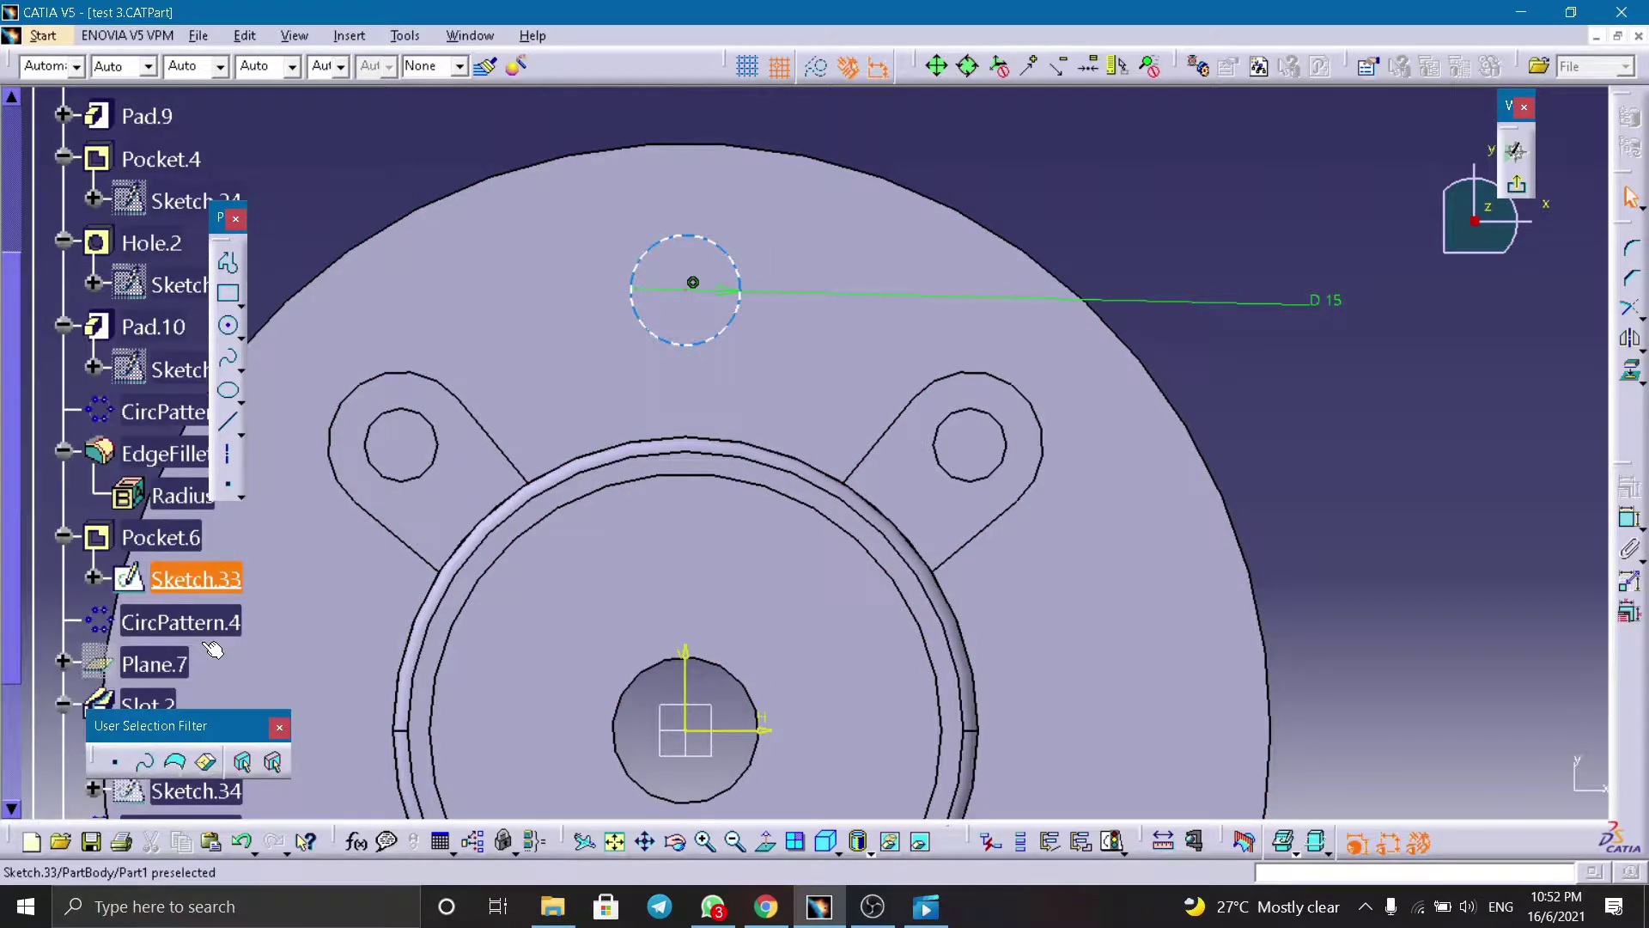
{"action": "left_click", "coordinate": [166, 542]}
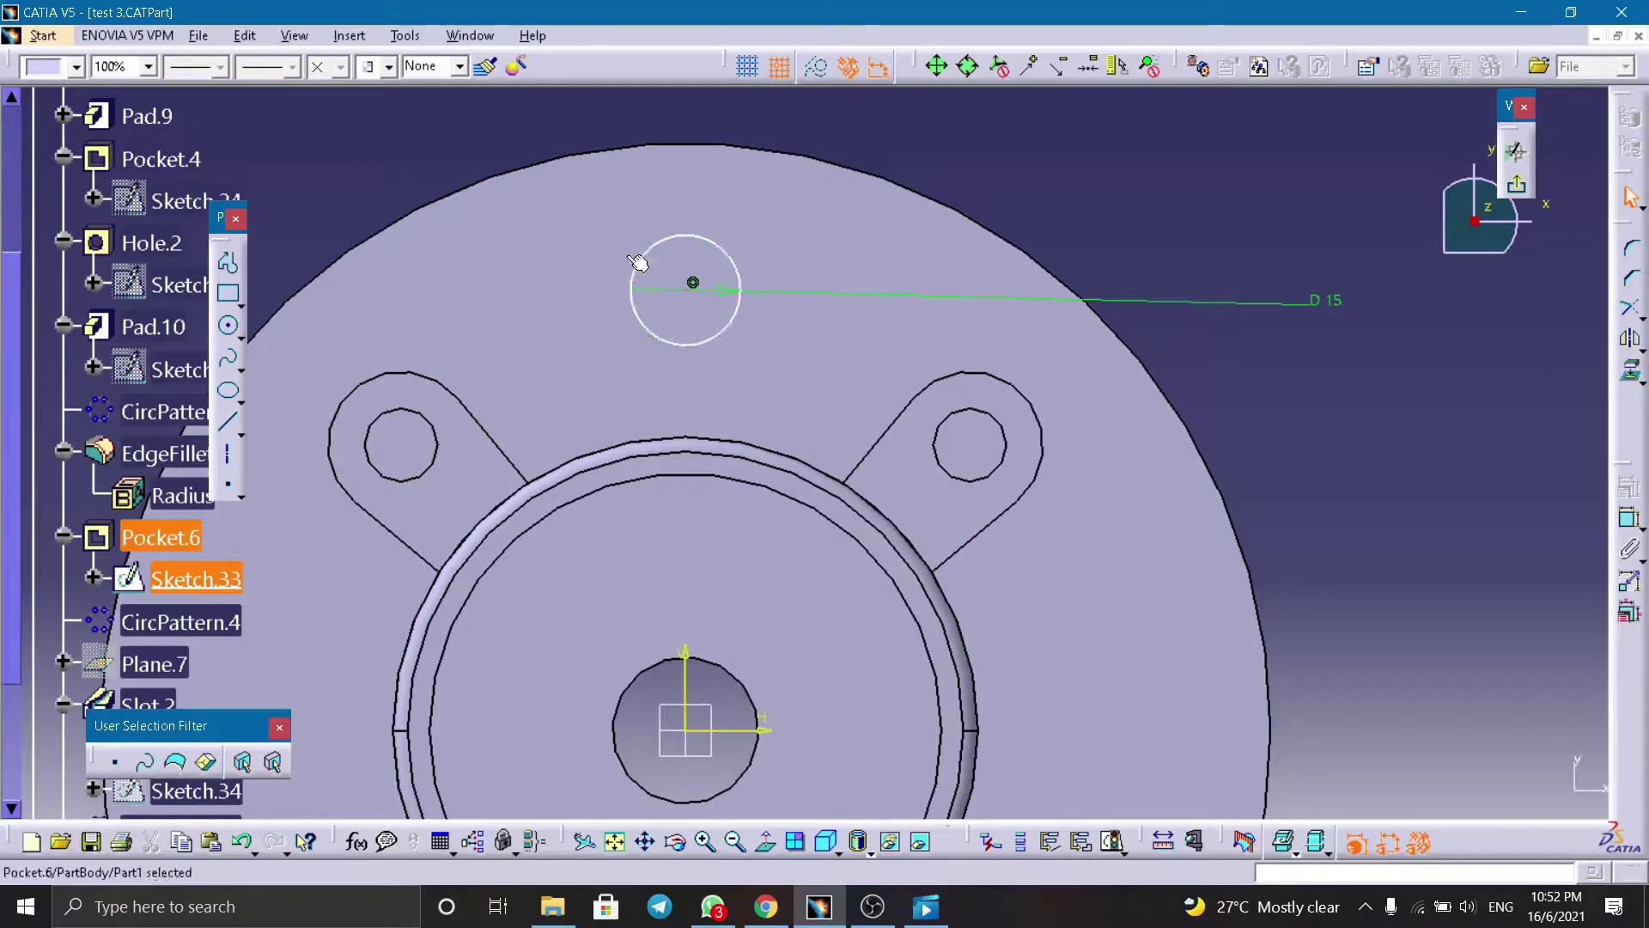
{"action": "double_click", "coordinate": [153, 532]}
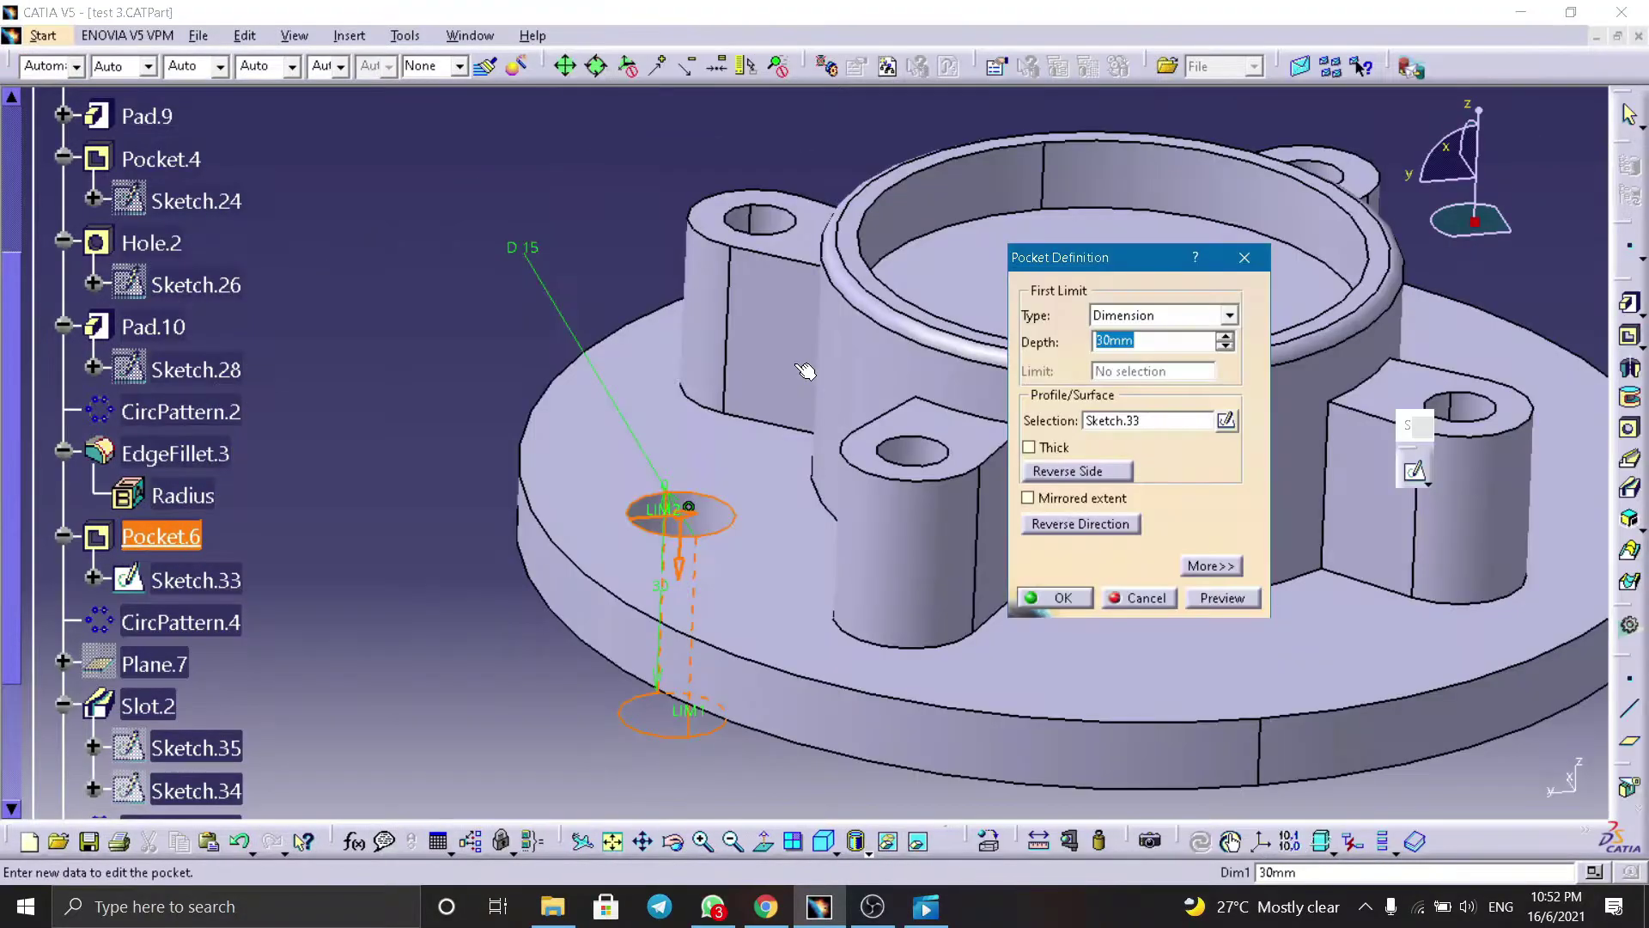
{"action": "middle_click_drag", "start_coordinate": [725, 549], "coordinate": [847, 441], "text": "ctrl"}
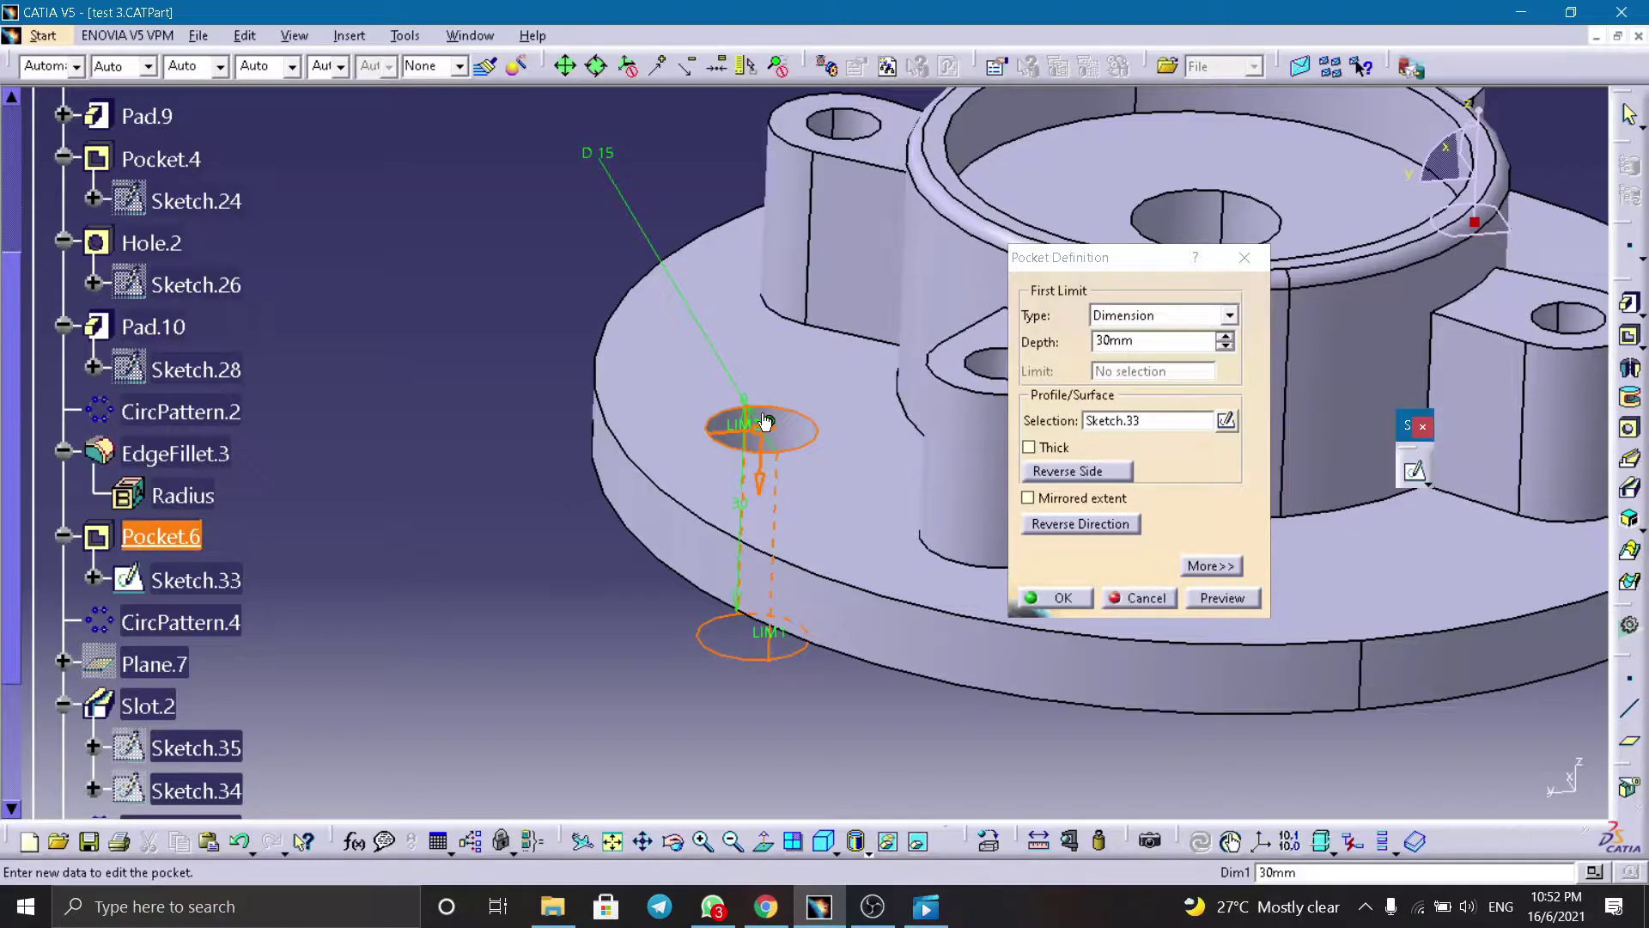
{"action": "mouse_move", "coordinate": [792, 488]}
{"action": "middle_mouse_down"}
{"action": "mouse_move", "coordinate": [784, 681]}
{"action": "mouse_move", "coordinate": [772, 513]}
{"action": "middle_mouse_up"}
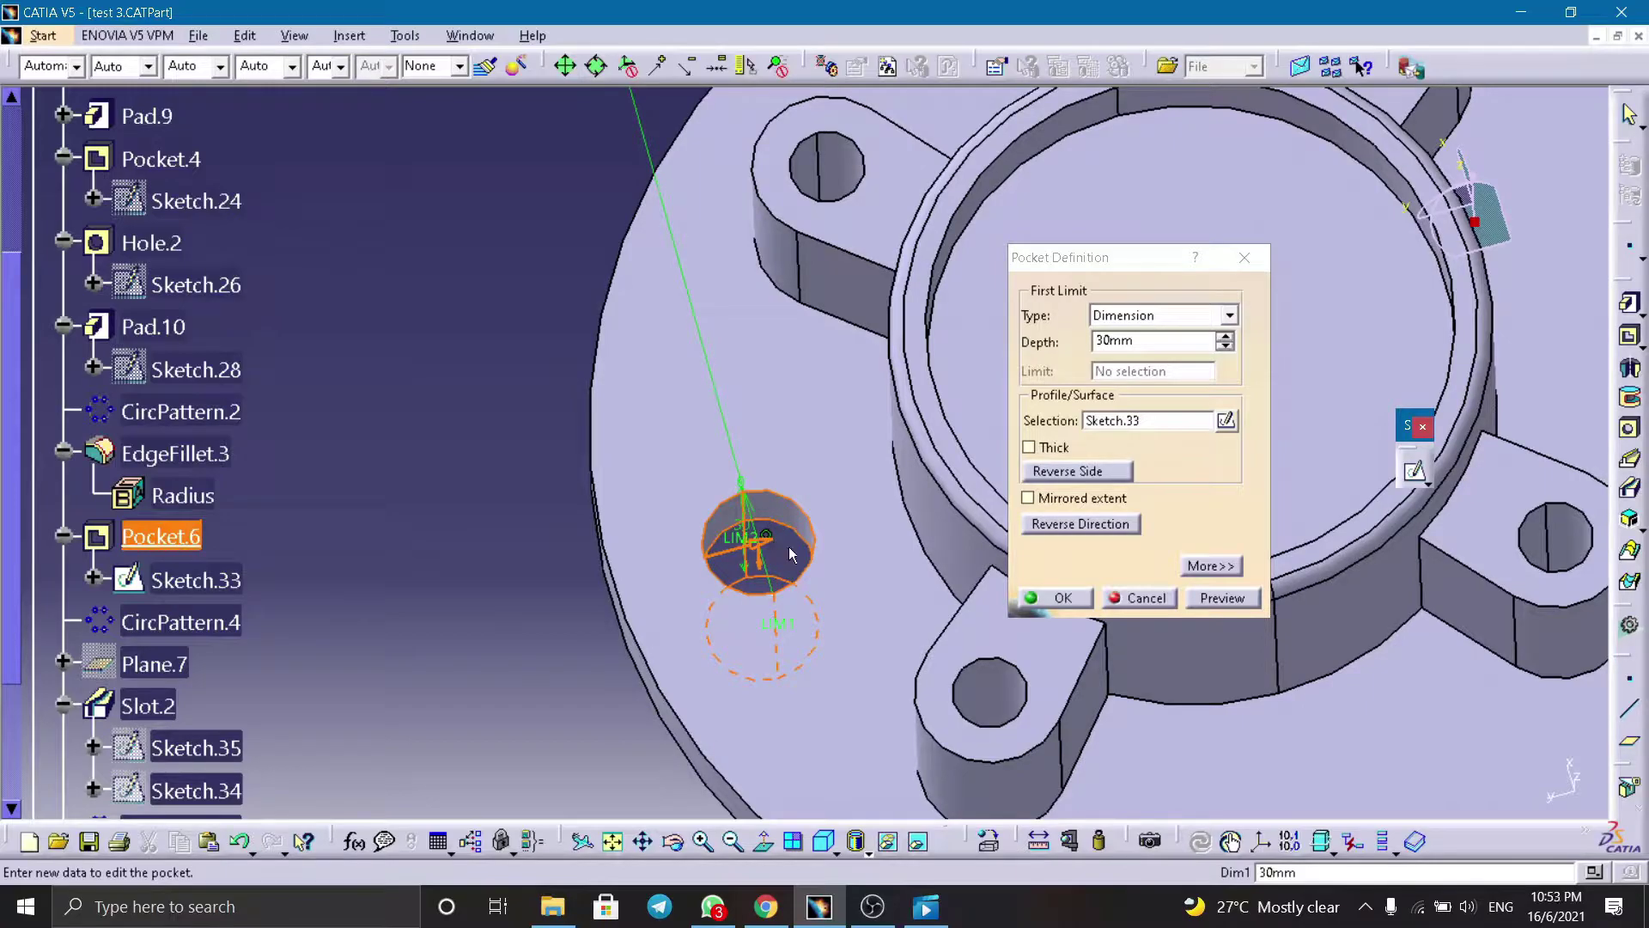
{"action": "middle_click_drag", "start_coordinate": [770, 575], "coordinate": [893, 466]}
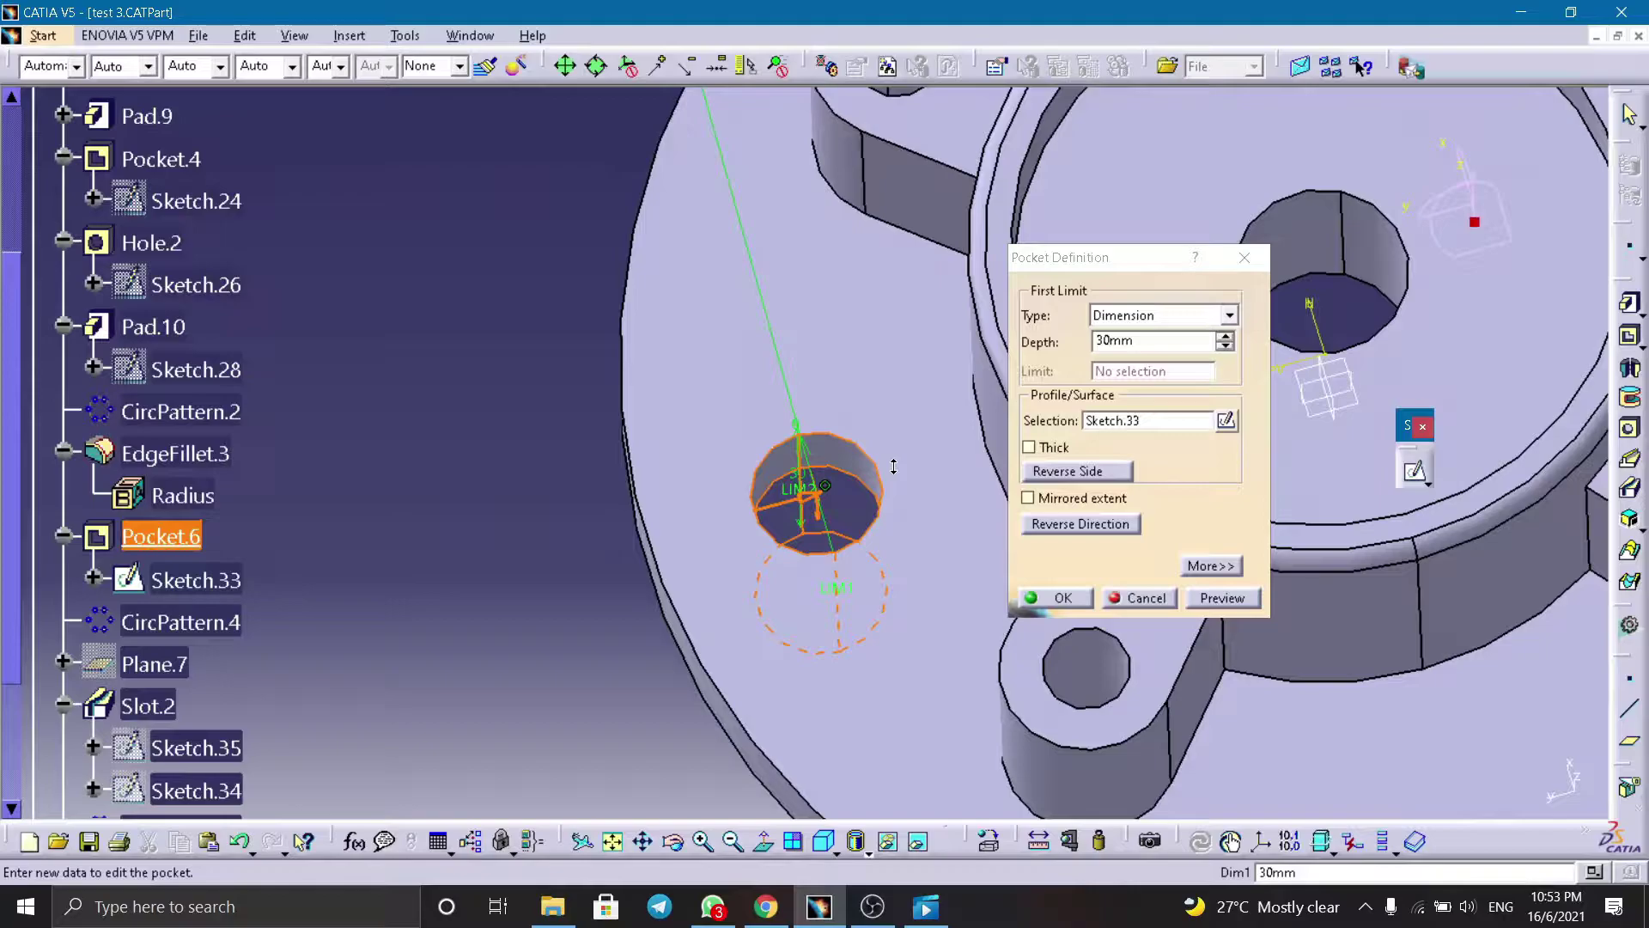
{"action": "middle_click_drag", "start_coordinate": [893, 466], "coordinate": [893, 455]}
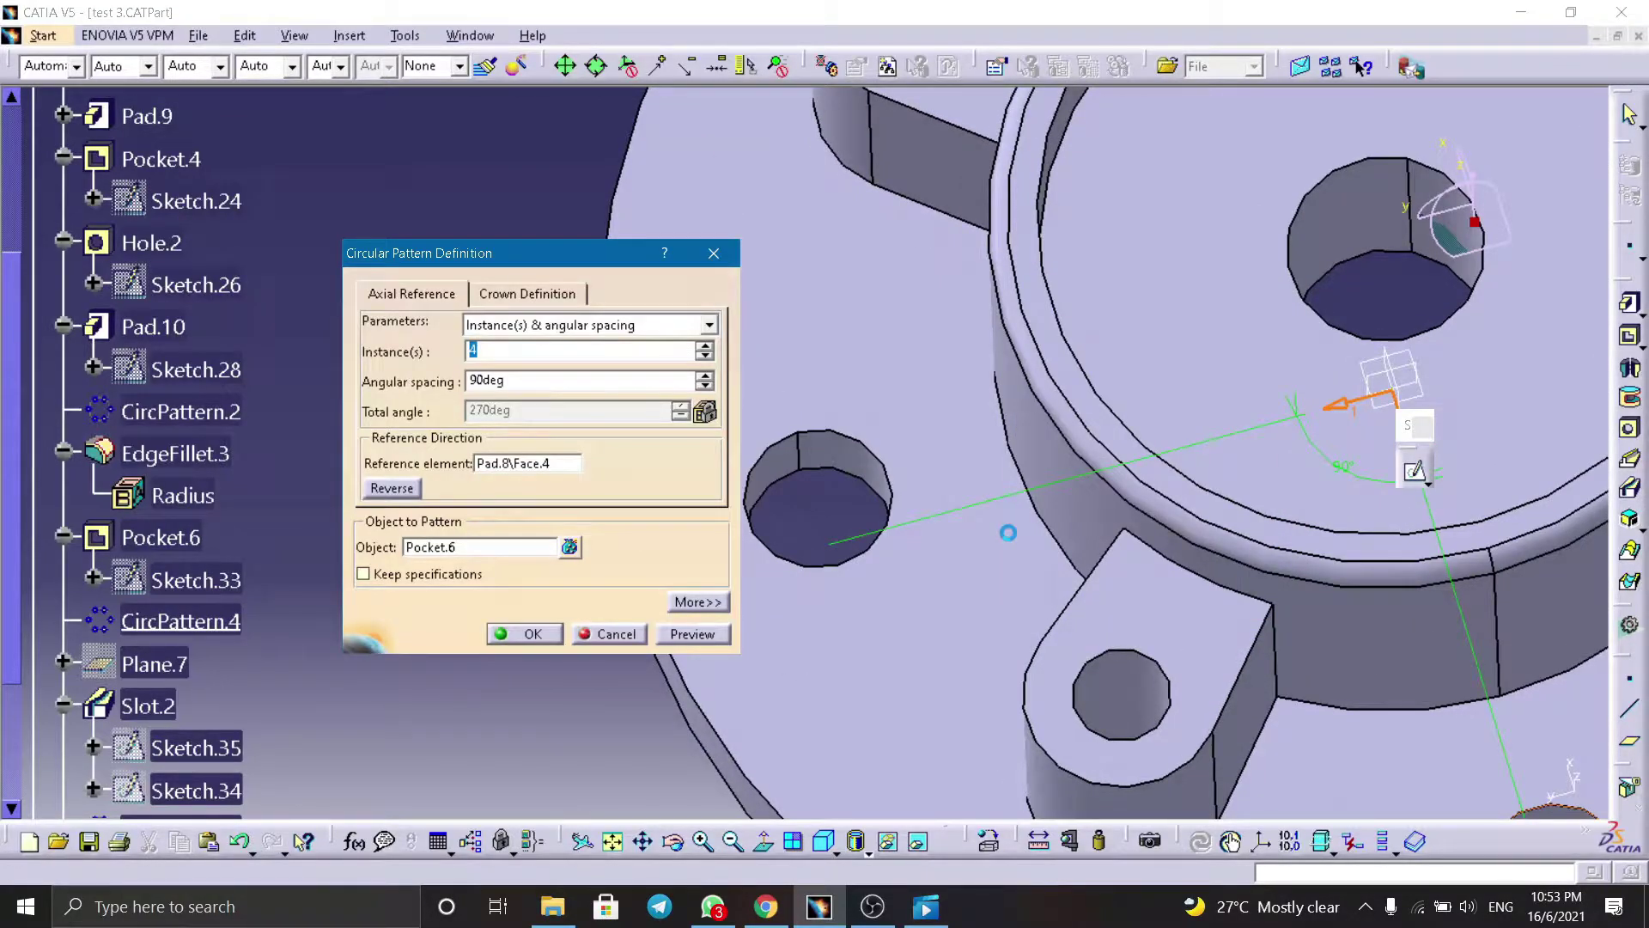
Step: Check the circular pattern definition of the flange holes, CircPattern.4, and the offset definition of reference plane Plane.7
{"action": "middle_click_drag", "start_coordinate": [1009, 533], "coordinate": [947, 622]}
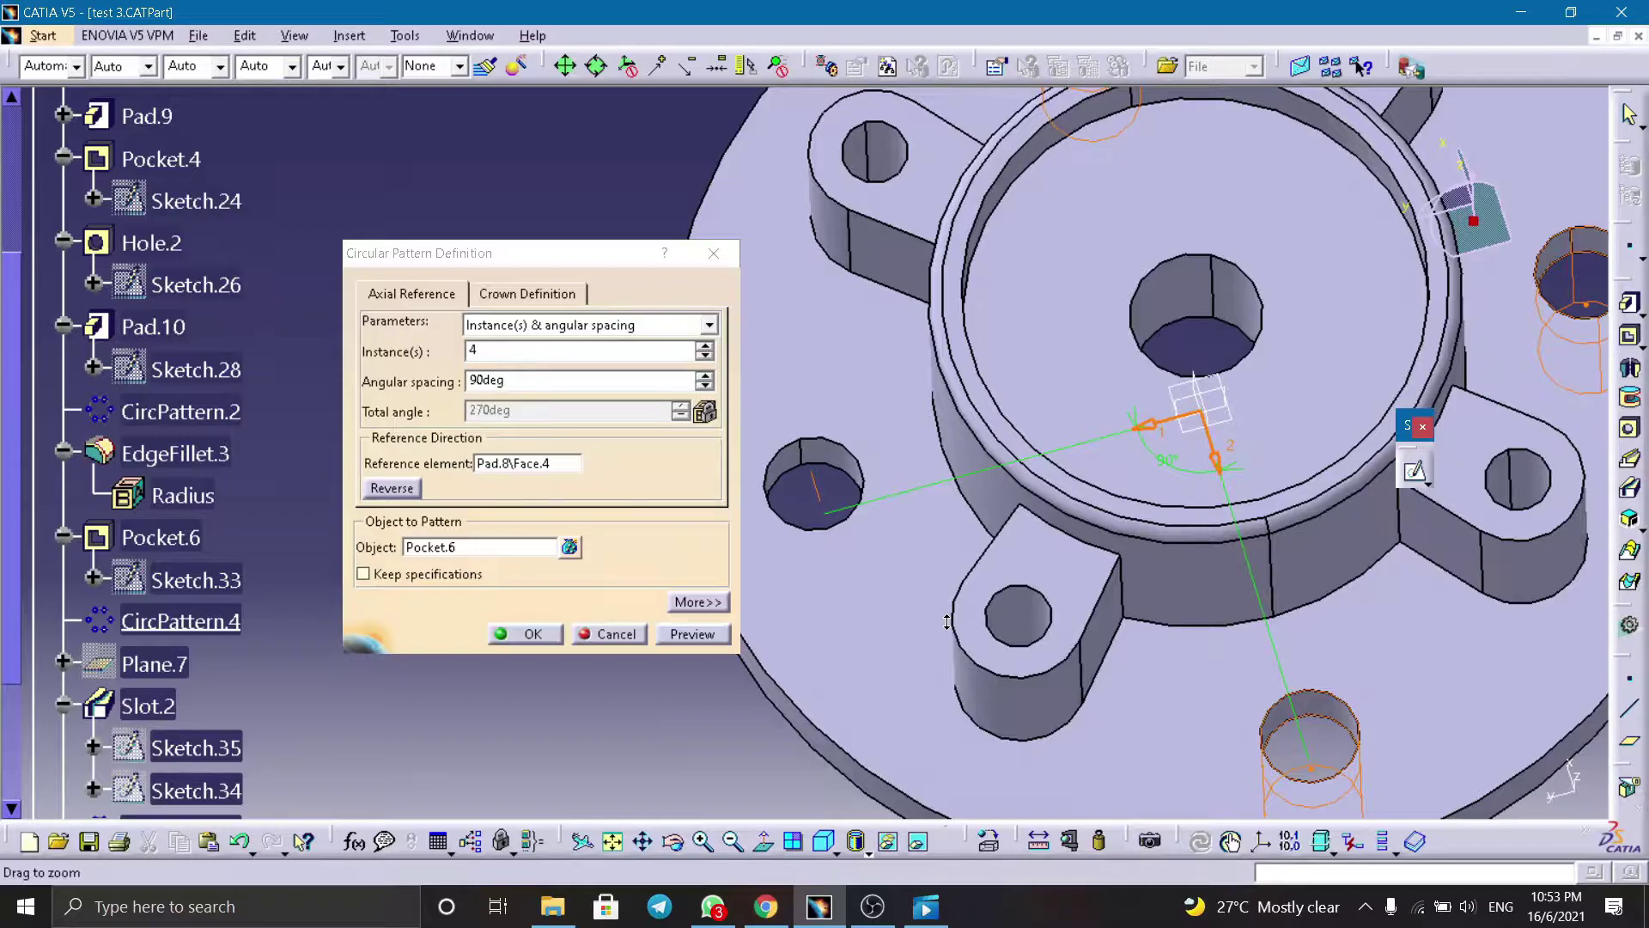
{"action": "middle_click_drag", "start_coordinate": [946, 621], "coordinate": [937, 682]}
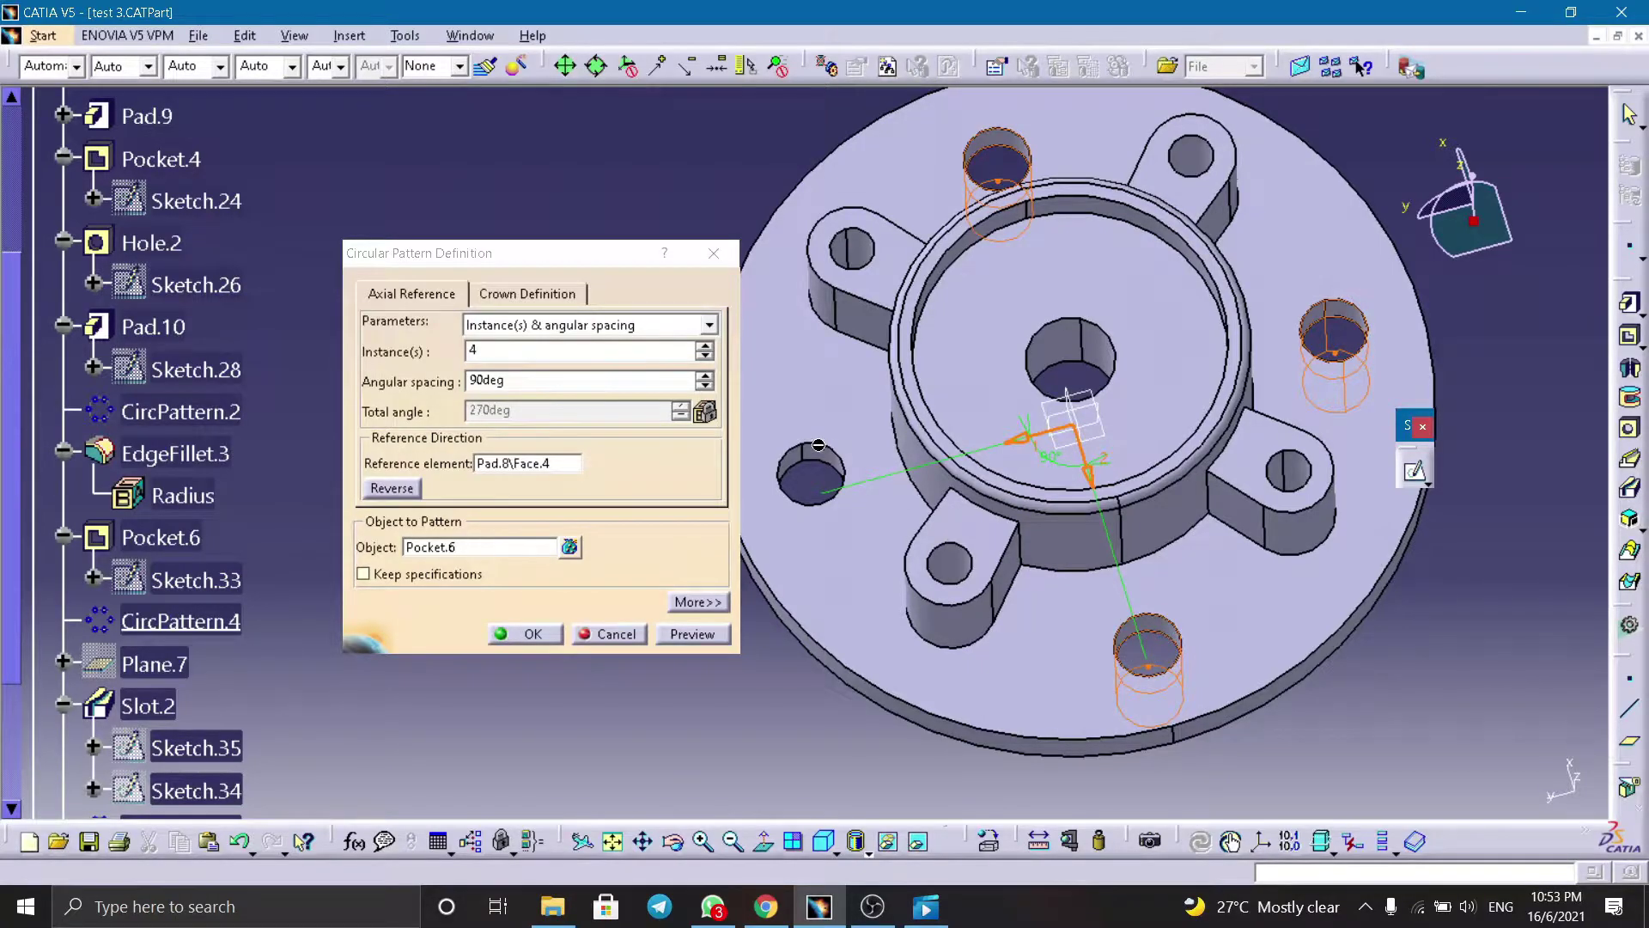
{"action": "left_click", "coordinate": [526, 633]}
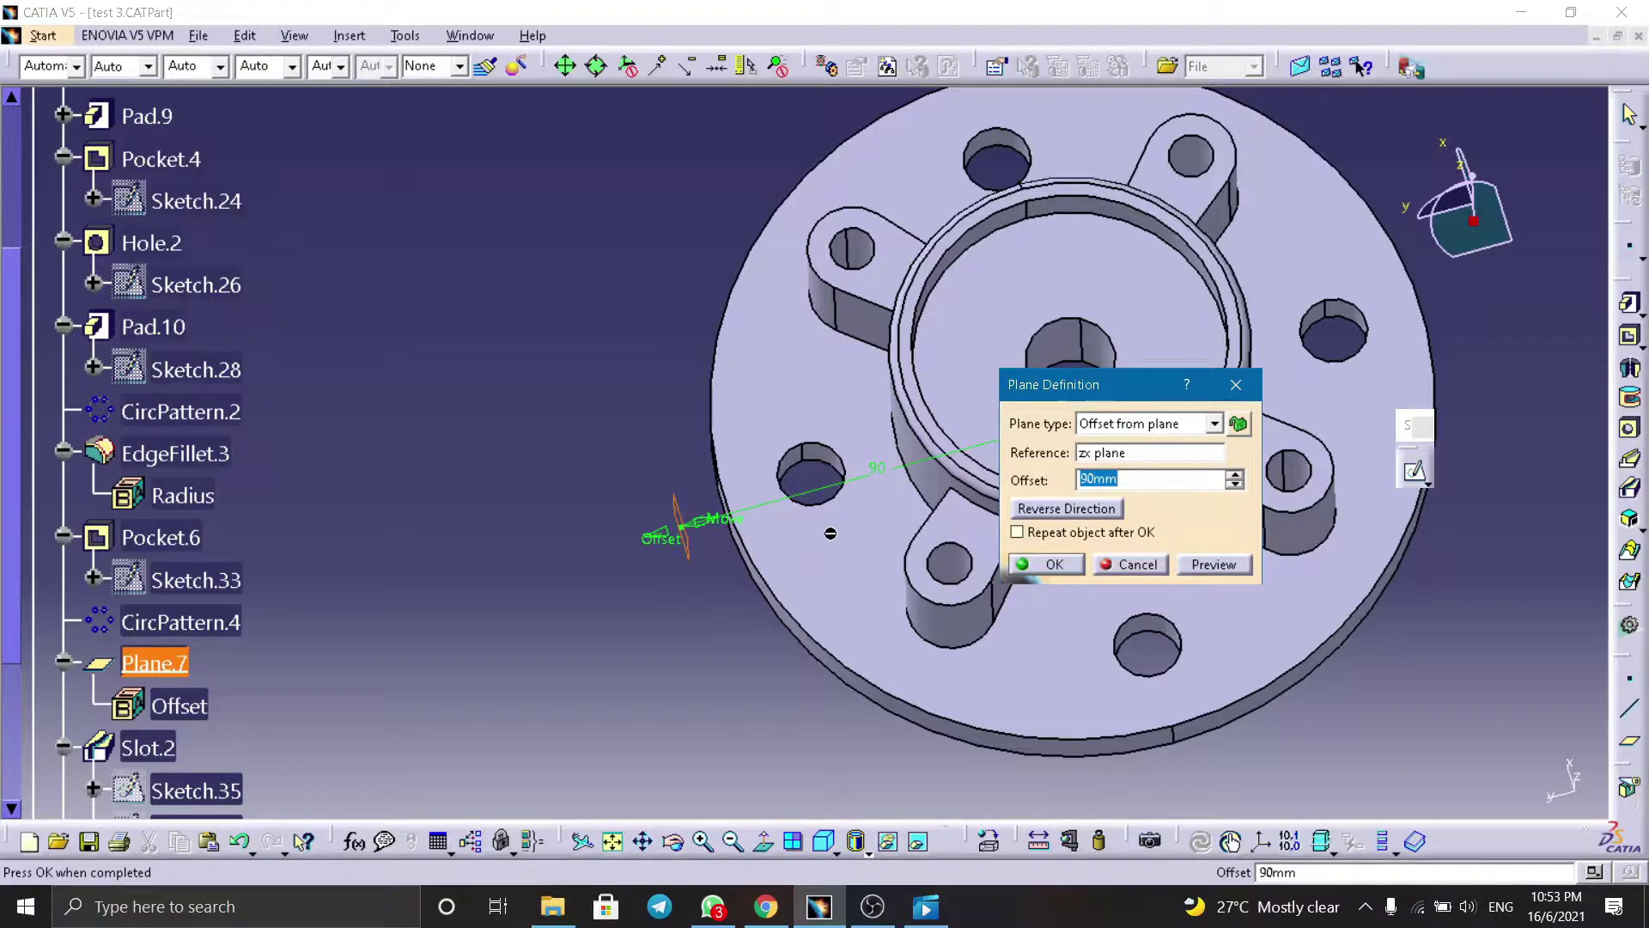
{"action": "middle_click_drag", "start_coordinate": [866, 510], "coordinate": [760, 535]}
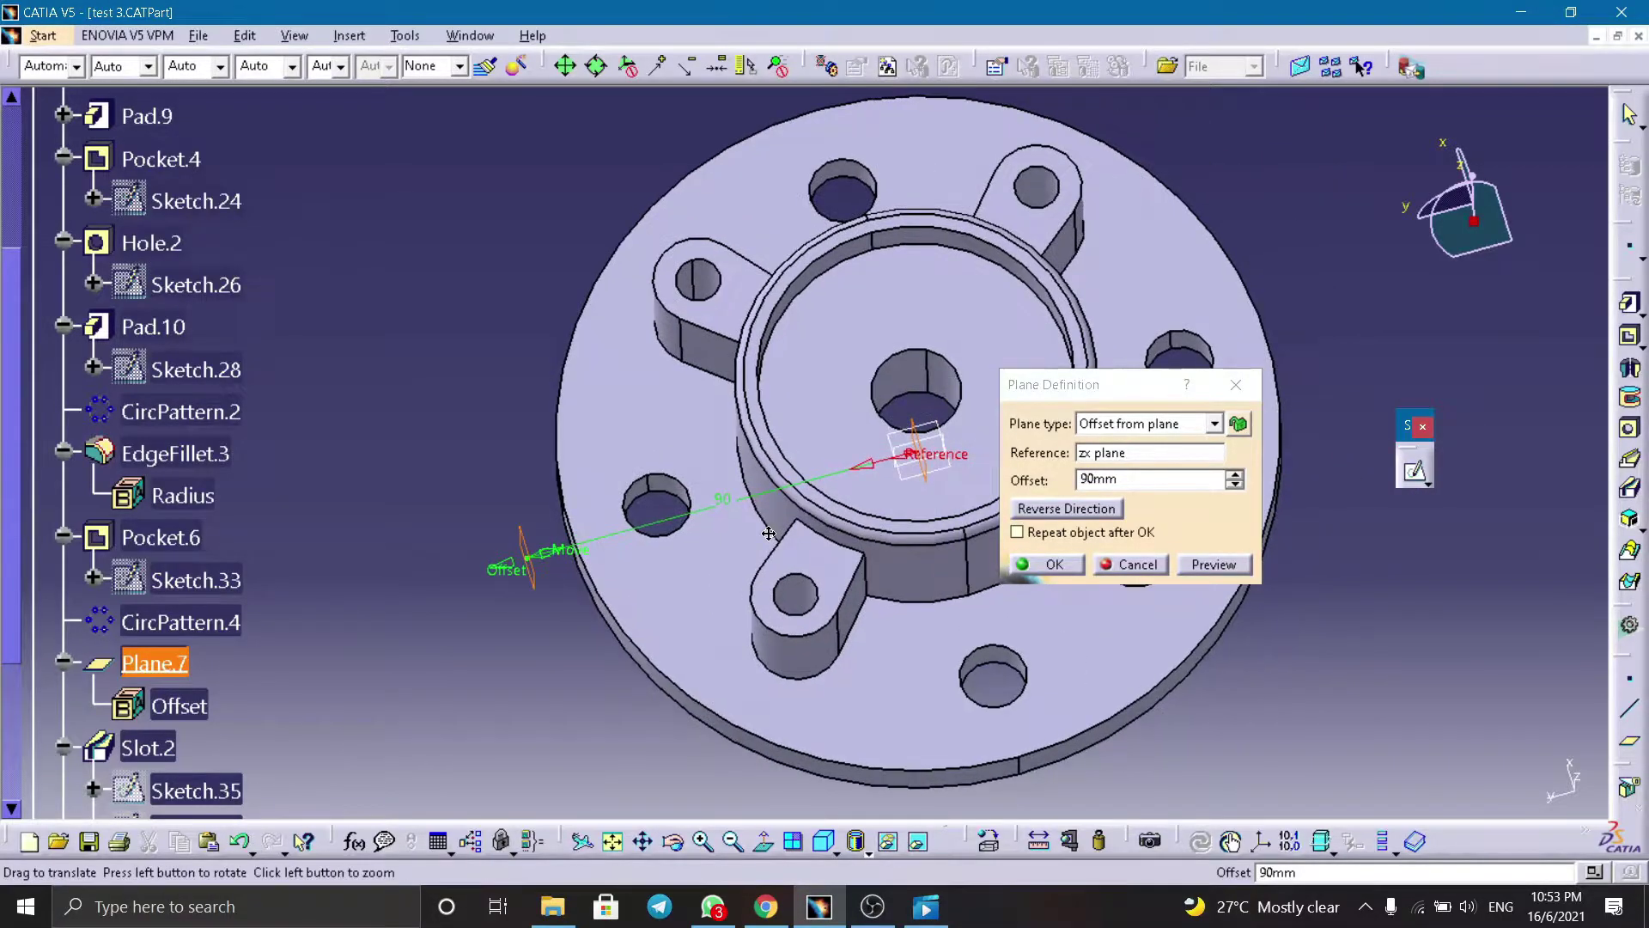
{"action": "middle_click_drag", "start_coordinate": [858, 485], "coordinate": [974, 389]}
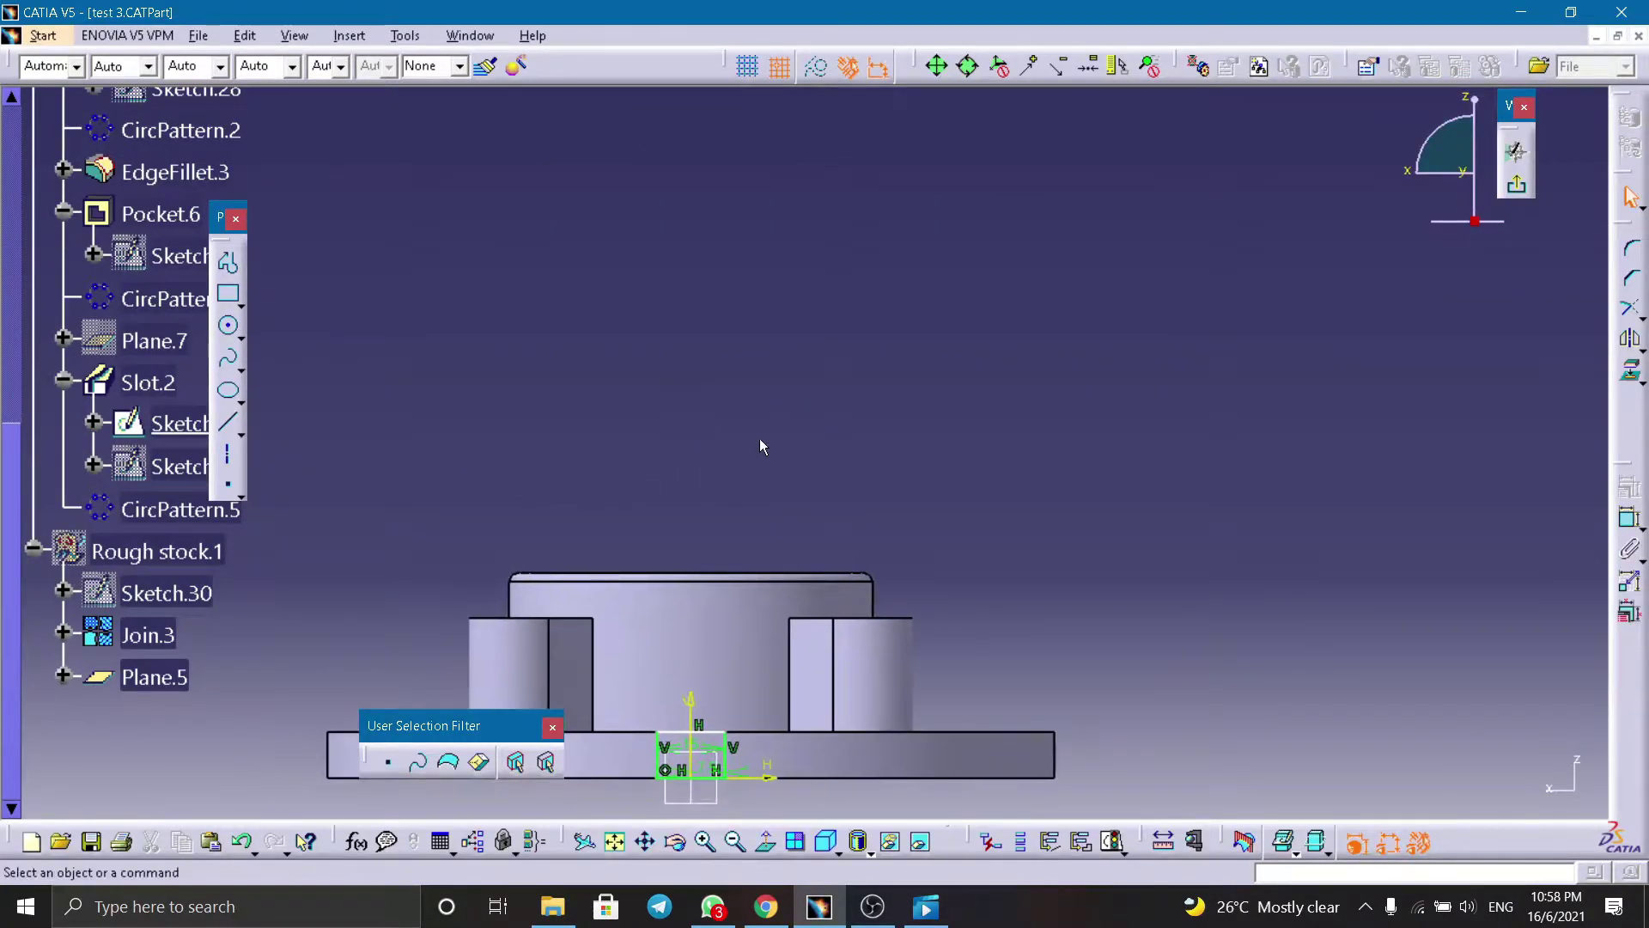
Step: Examine the rectangular profile sketch of Slot.2 at the flange rim and the open slot it cuts
{"action": "middle_click_drag", "start_coordinate": [760, 500], "coordinate": [741, 347]}
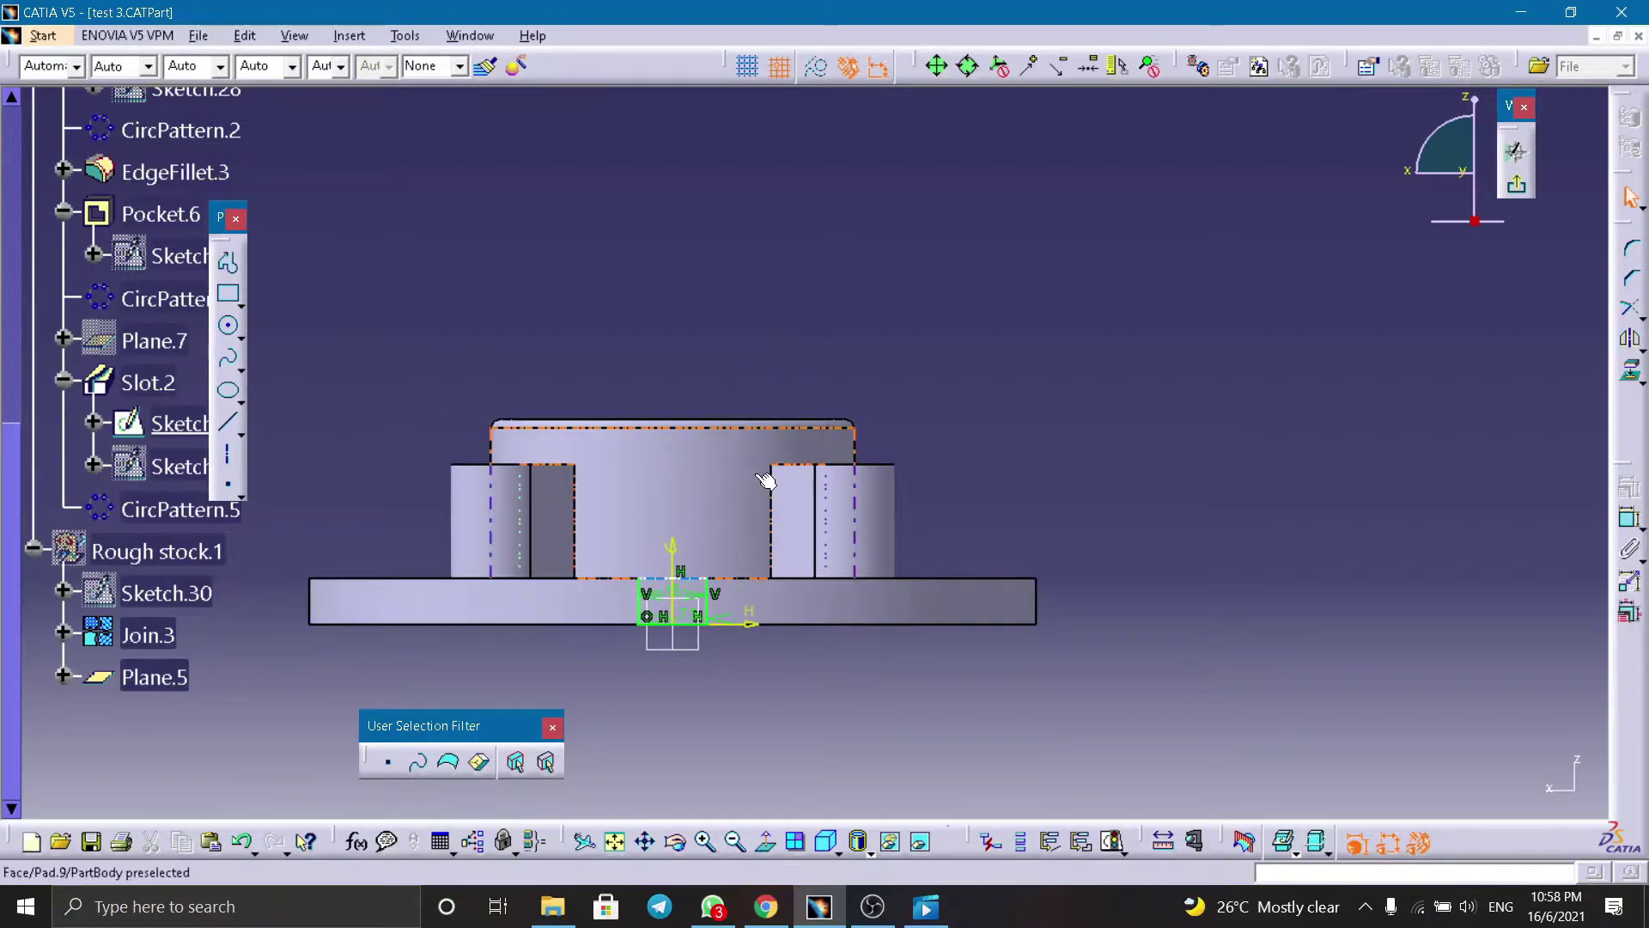
{"action": "mouse_move", "coordinate": [713, 549]}
{"action": "middle_mouse_down", "text": "ctrl"}
{"action": "mouse_move", "coordinate": [707, 478]}
{"action": "mouse_move", "coordinate": [729, 464]}
{"action": "mouse_move", "coordinate": [859, 403]}
{"action": "mouse_move", "coordinate": [928, 447]}
{"action": "mouse_move", "coordinate": [1001, 310]}
{"action": "middle_mouse_up", "text": "ctrl"}
{"action": "middle_click_drag", "start_coordinate": [1005, 457], "coordinate": [996, 411]}
{"action": "middle_click_drag", "start_coordinate": [963, 596], "coordinate": [983, 600]}
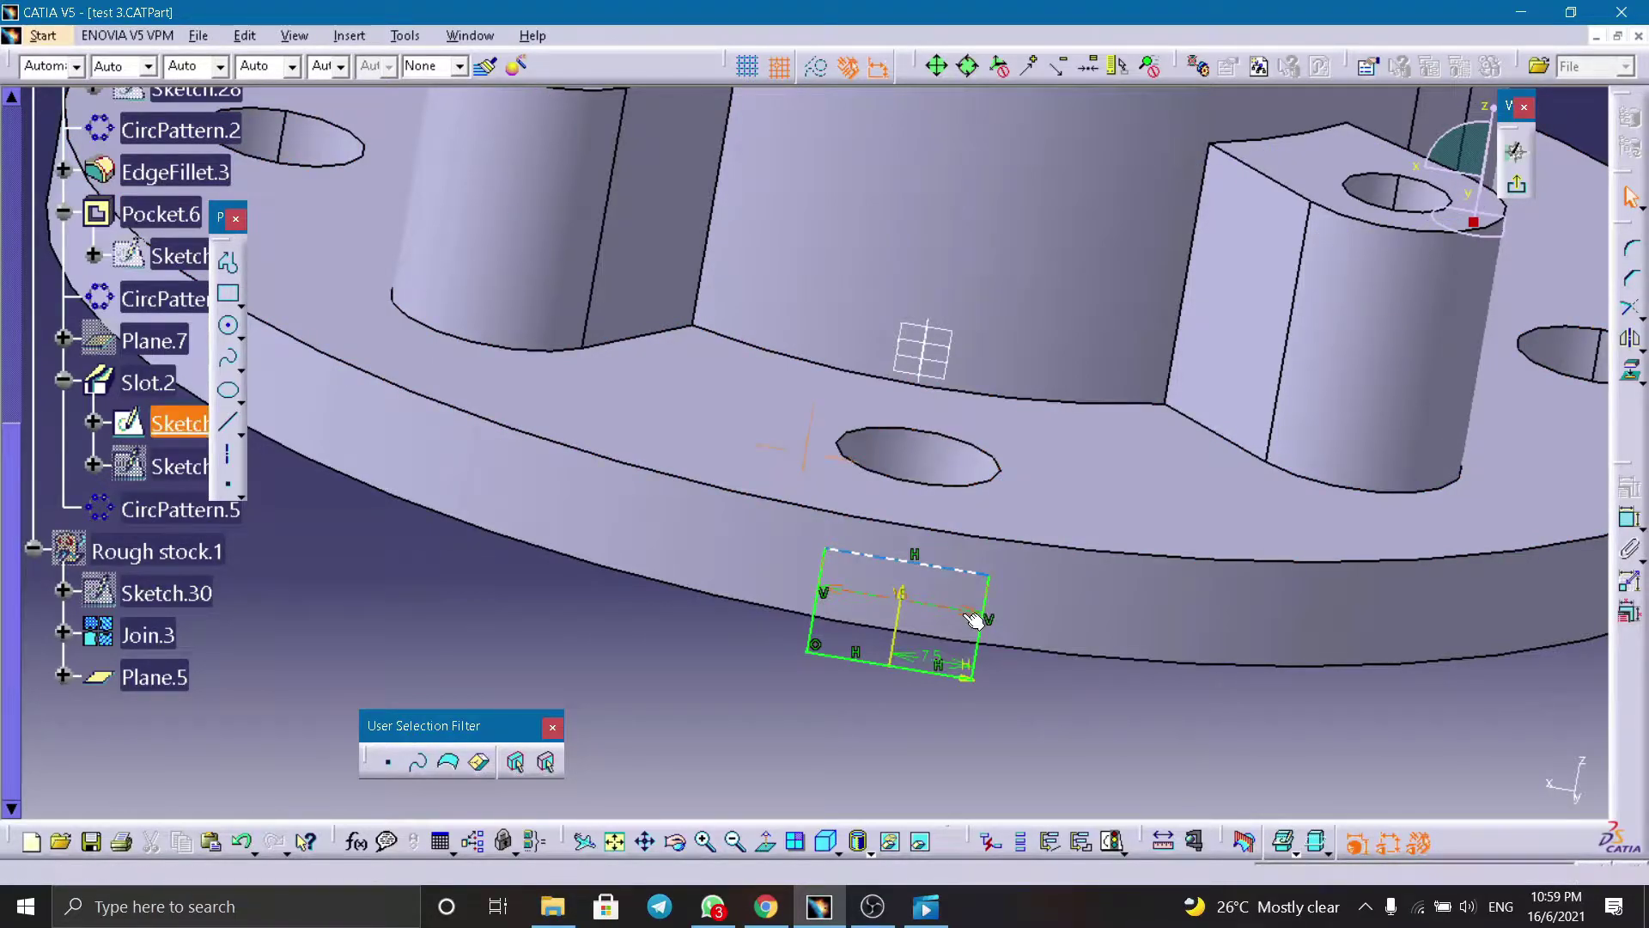
{"action": "mouse_move", "coordinate": [955, 439]}
{"action": "middle_mouse_down"}
{"action": "mouse_move", "coordinate": [887, 430]}
{"action": "mouse_move", "coordinate": [660, 548]}
{"action": "middle_mouse_up"}
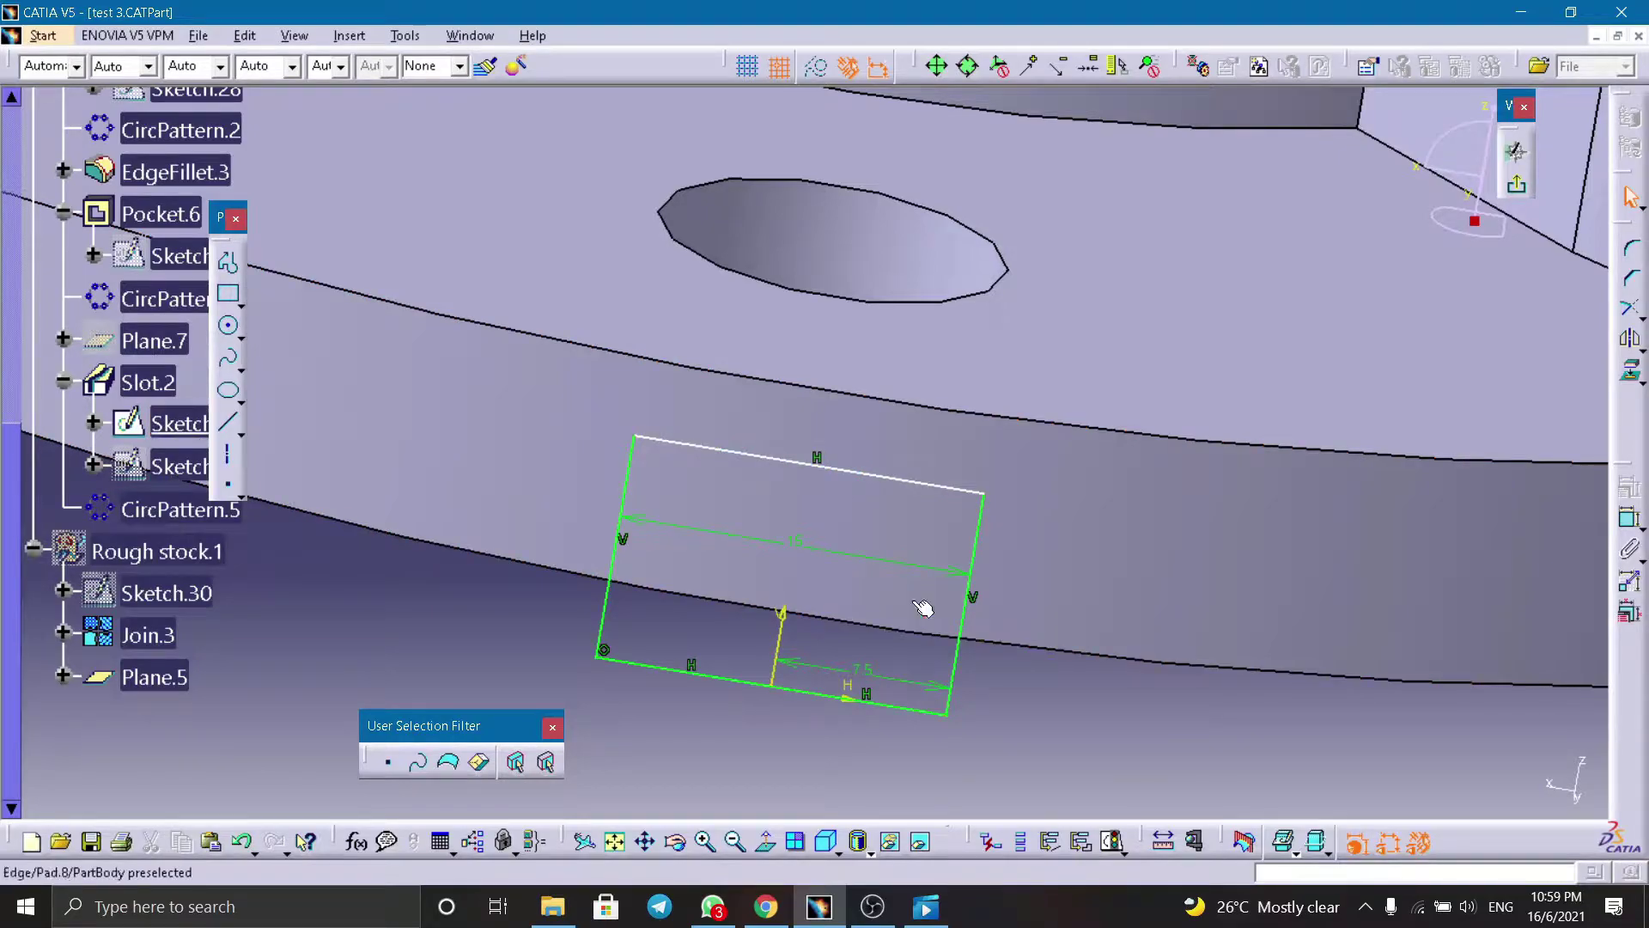
{"action": "left_click", "coordinate": [131, 383]}
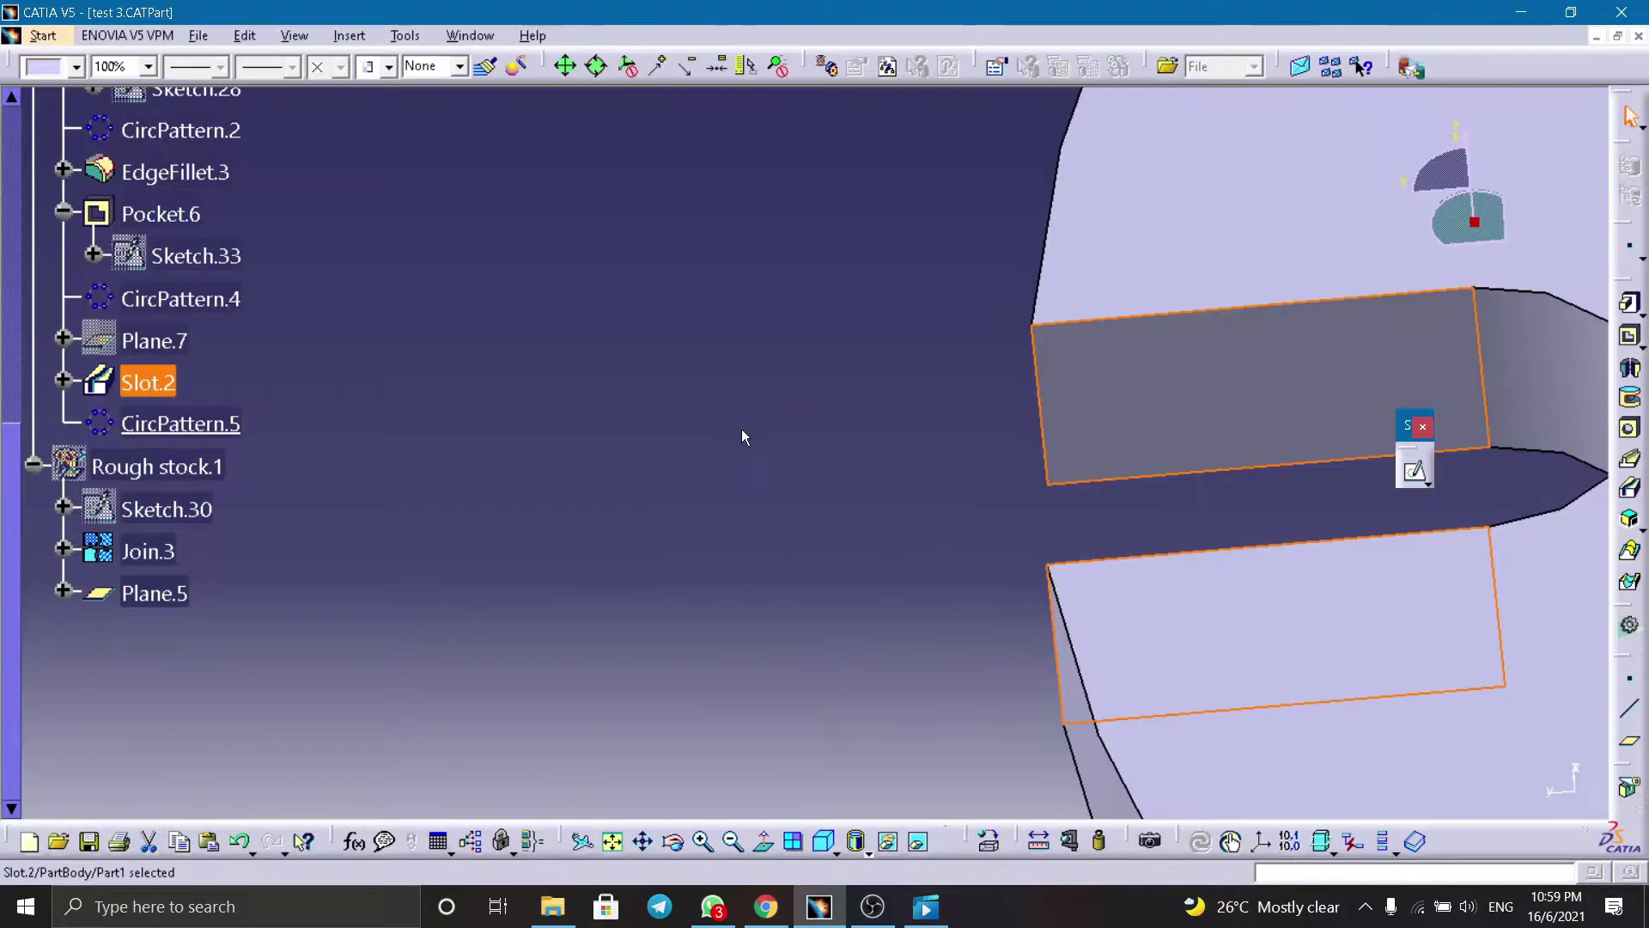
{"action": "middle_click_drag", "start_coordinate": [743, 437], "coordinate": [1026, 404], "text": "ctrl"}
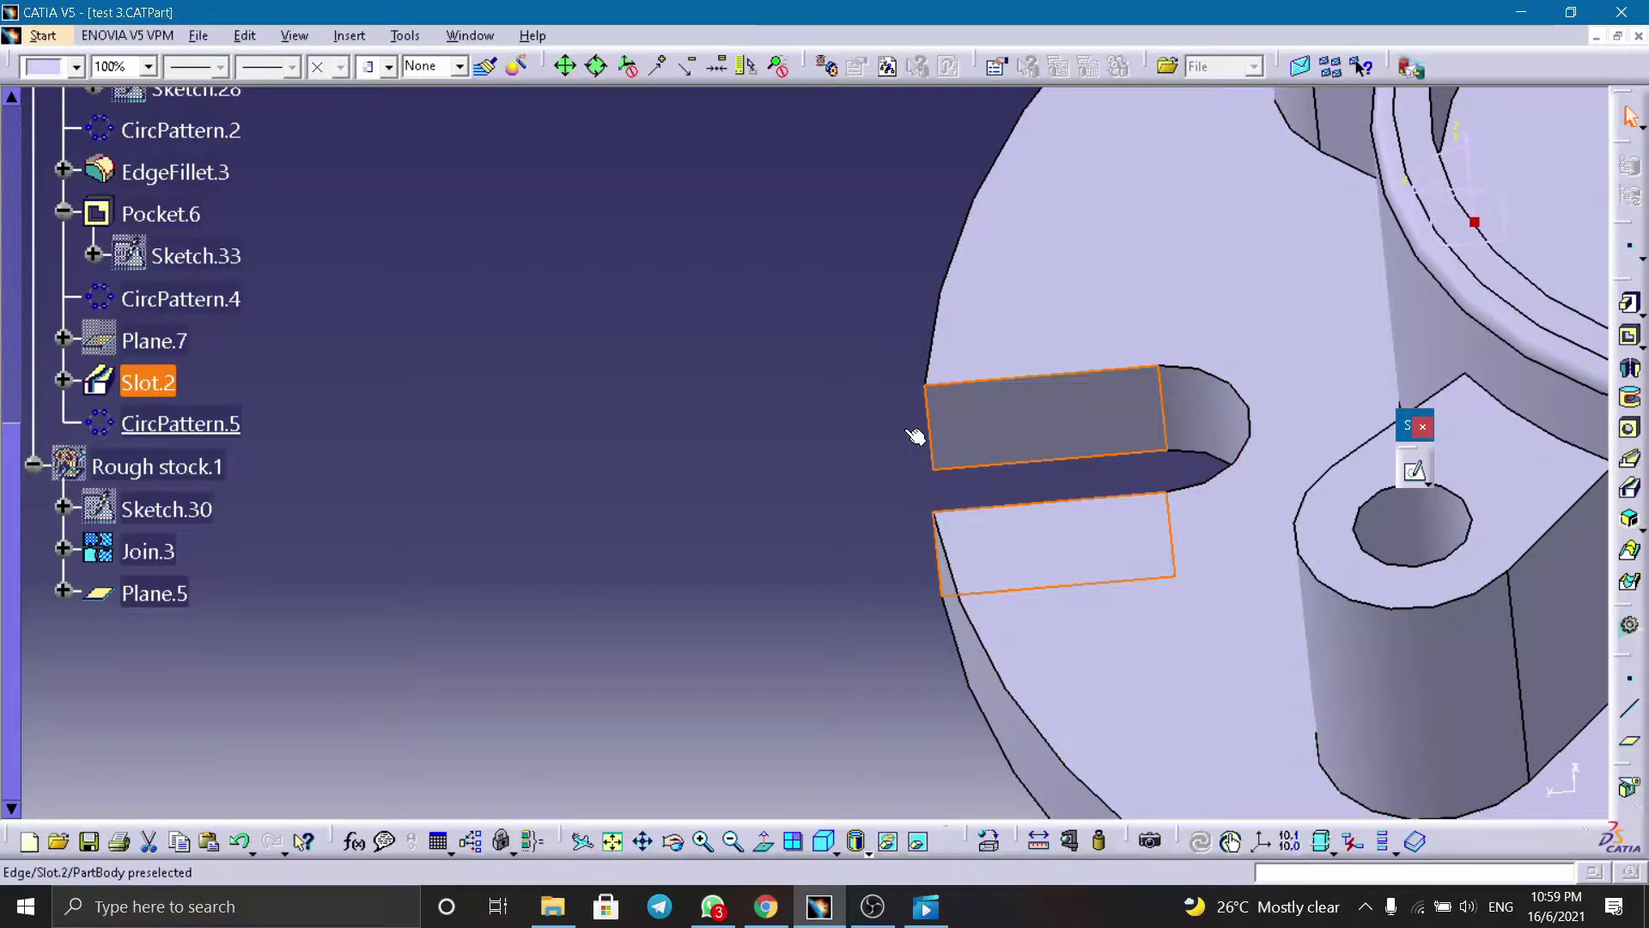
Step: Check the slots' circular pattern definition, CircPattern.5, and its available parameter types, keeping Instance(s) & angular spacing
{"action": "left_click", "coordinate": [139, 423]}
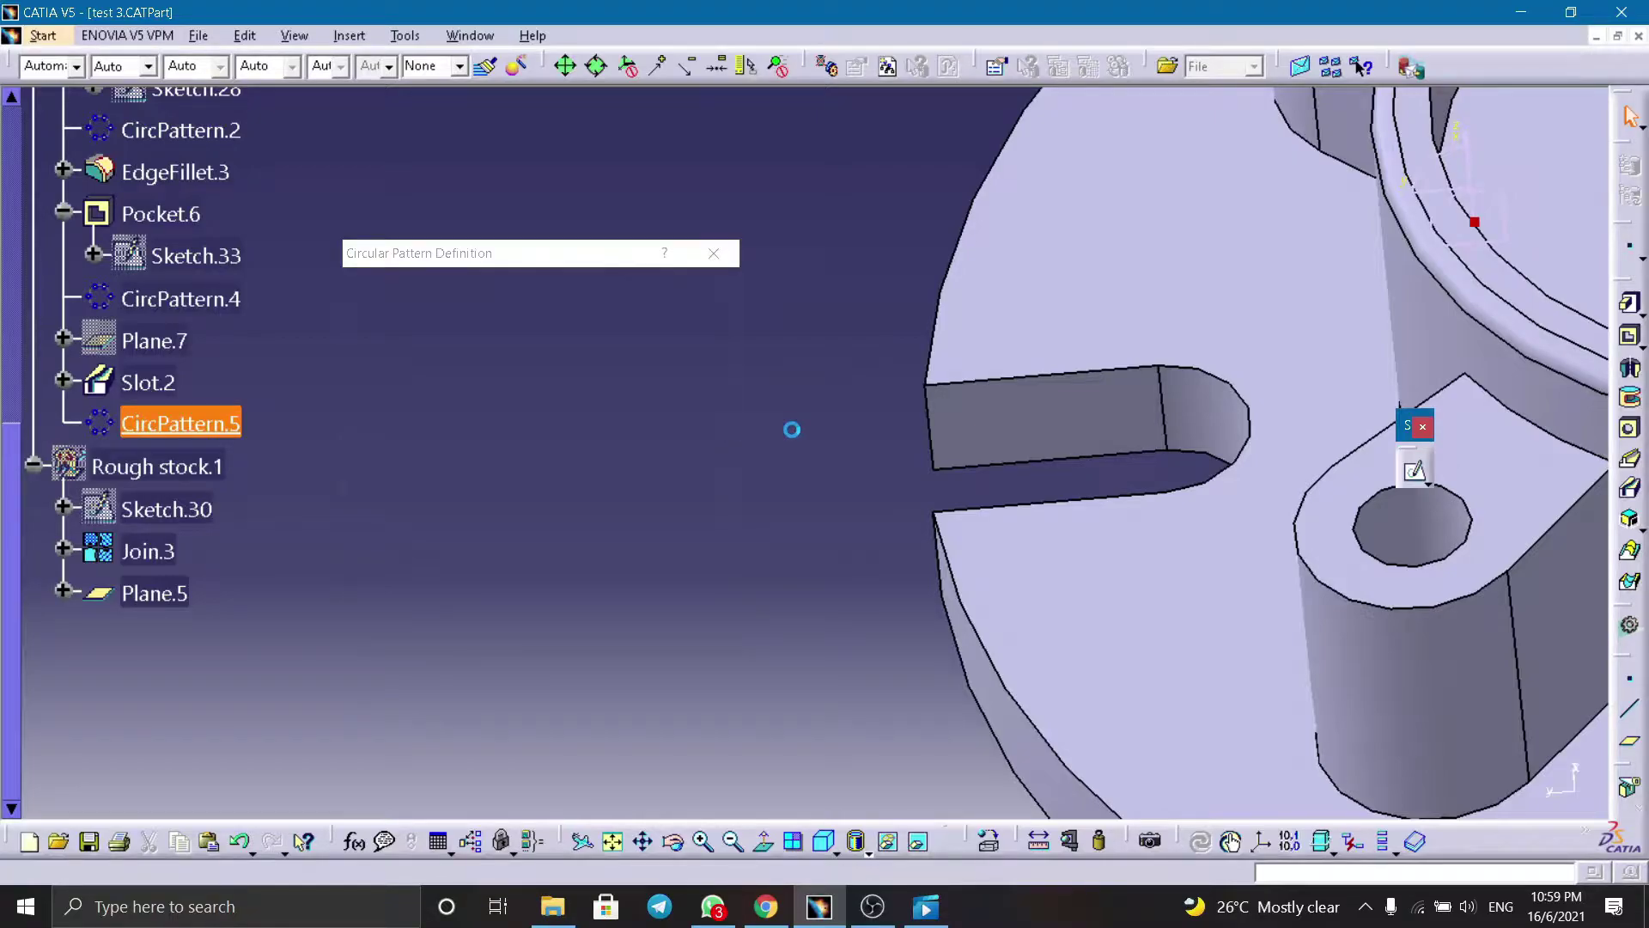
{"action": "middle_click_drag", "start_coordinate": [847, 471], "coordinate": [1026, 461]}
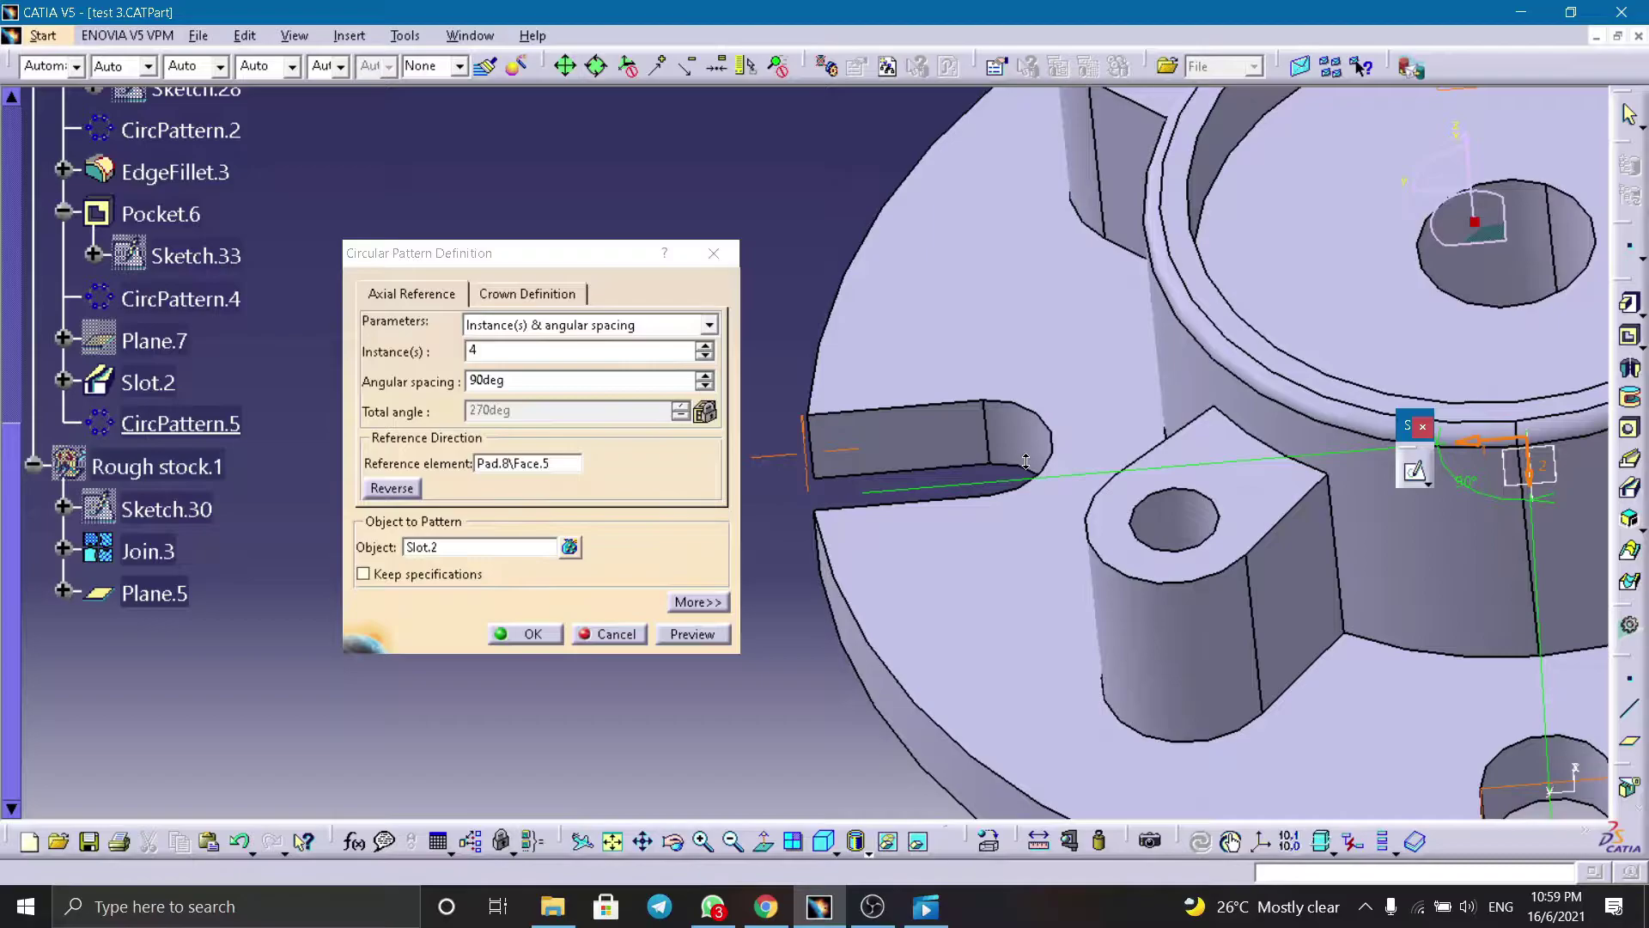
{"action": "left_click", "coordinate": [709, 327]}
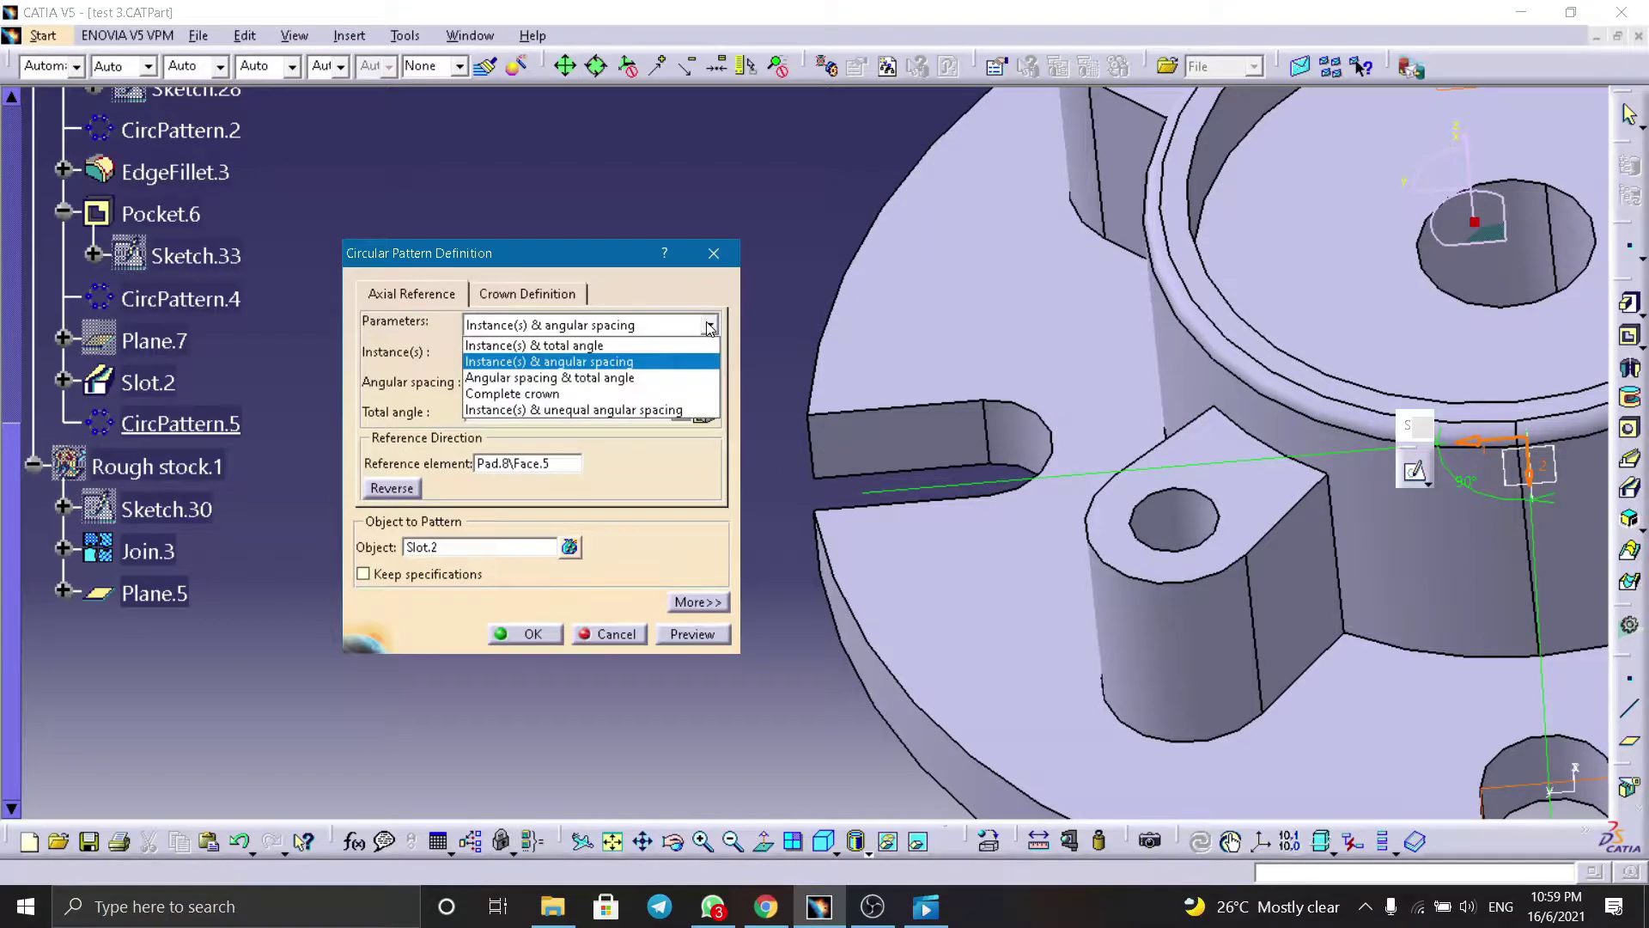
{"action": "left_click", "coordinate": [598, 361]}
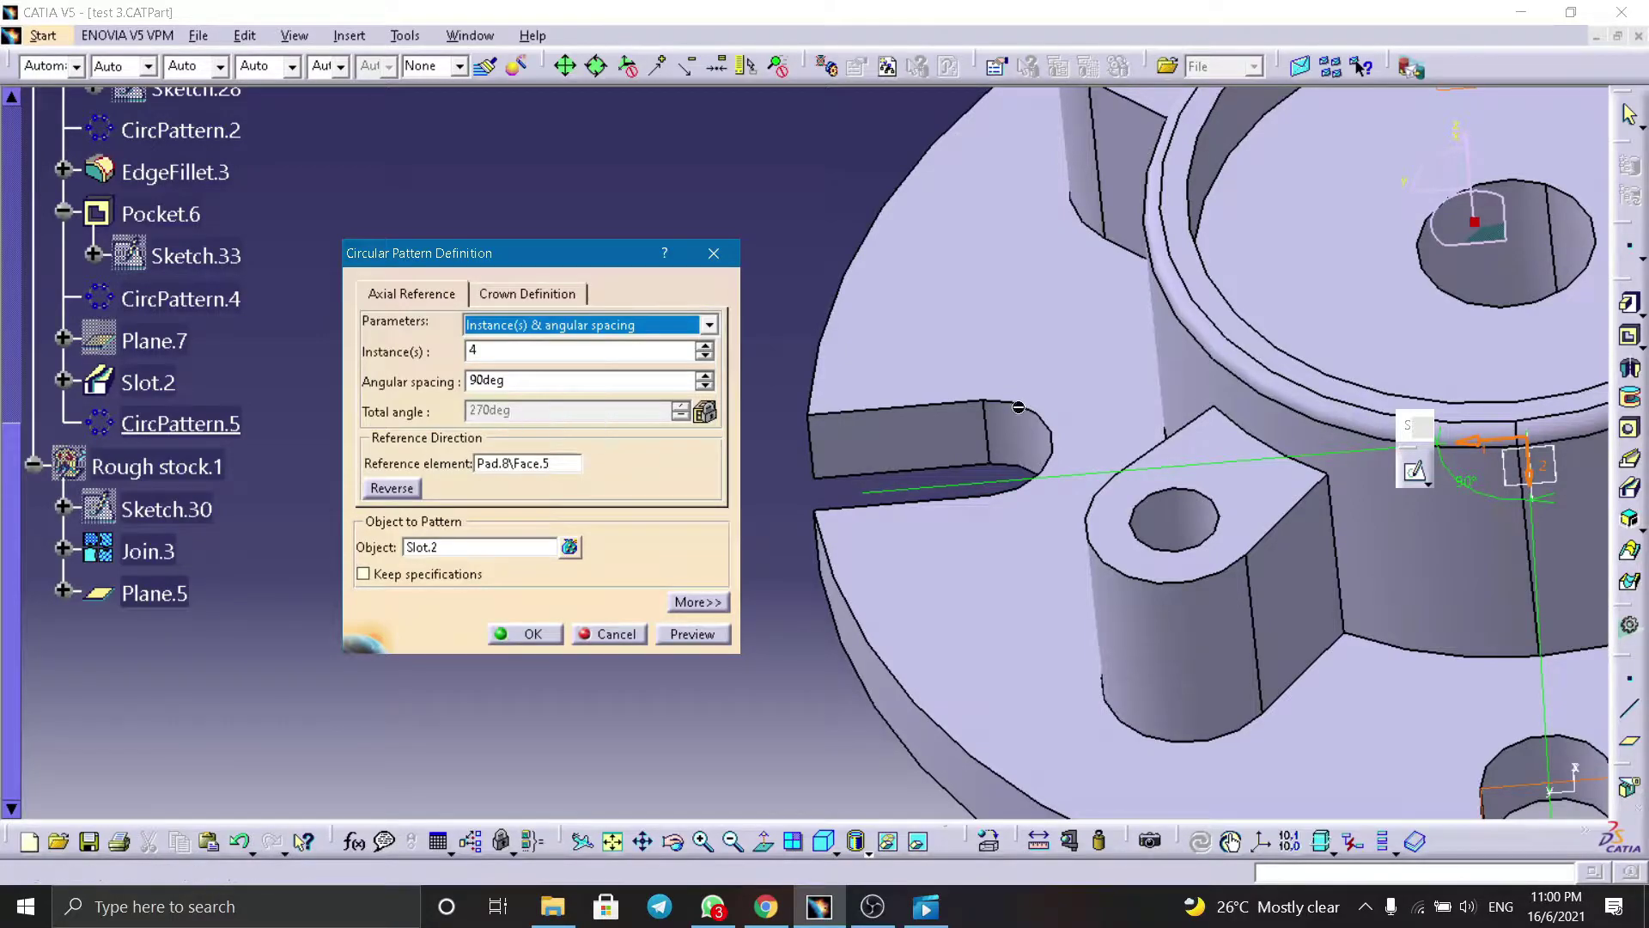
{"action": "left_click", "coordinate": [520, 637]}
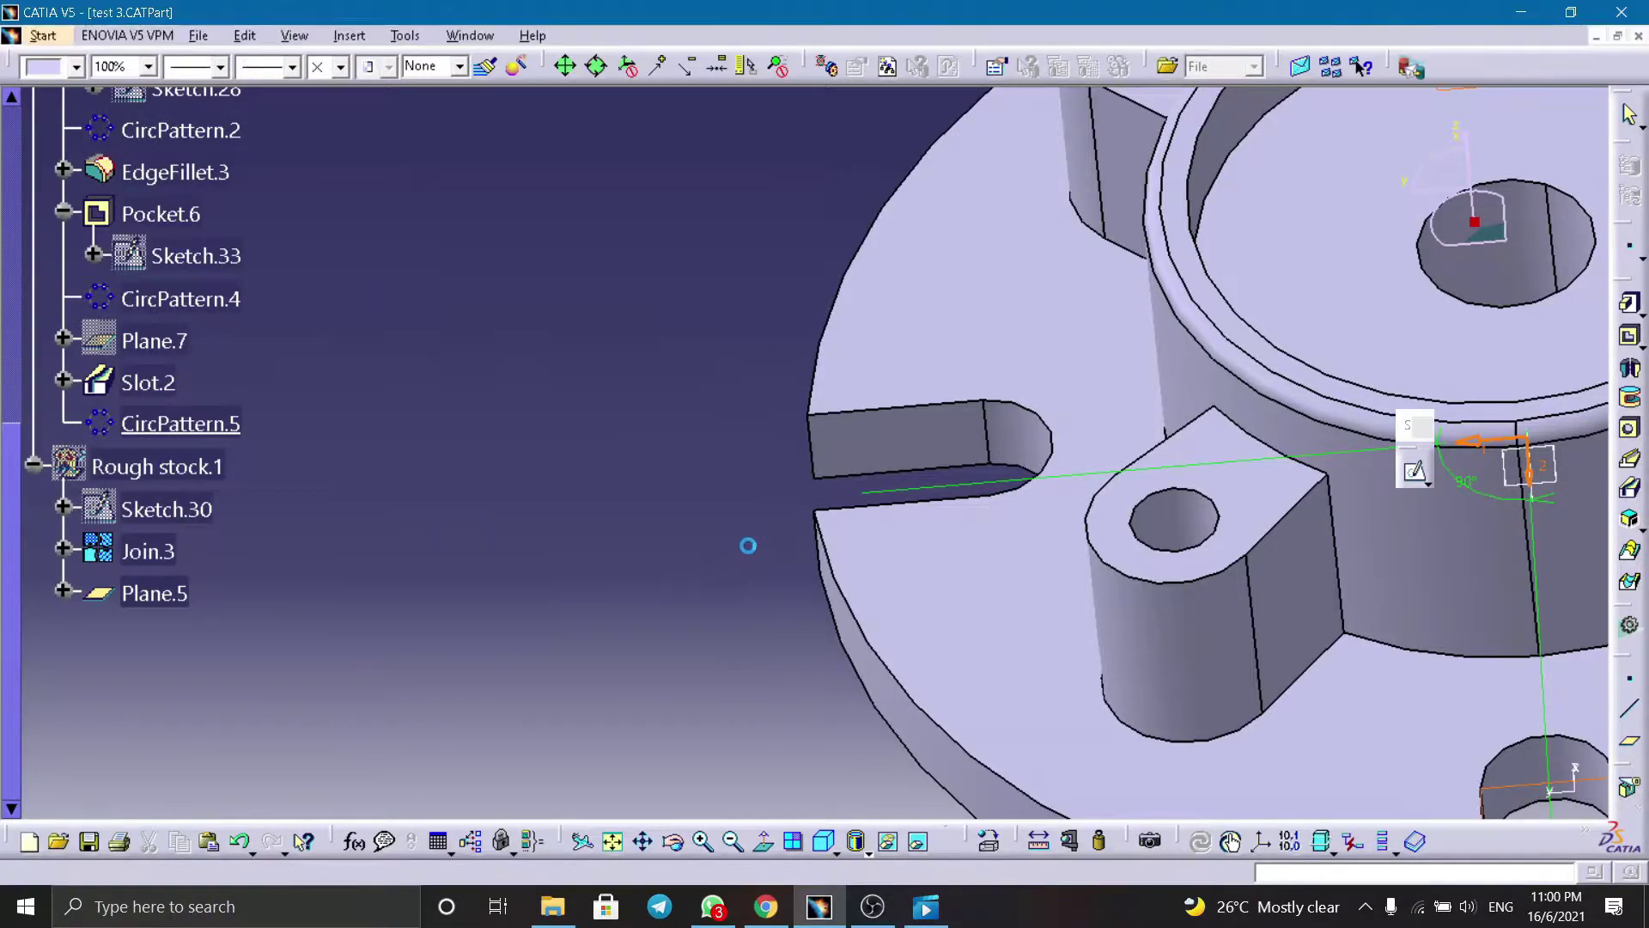
Step: Inspect the complete hub model with its four rim slots and mounting lugs
{"action": "middle_click_drag", "start_coordinate": [736, 447], "coordinate": [747, 578], "text": "ctrl"}
{"action": "left_click", "coordinate": [1133, 698]}
{"action": "middle_click_drag", "start_coordinate": [1241, 626], "coordinate": [934, 534]}
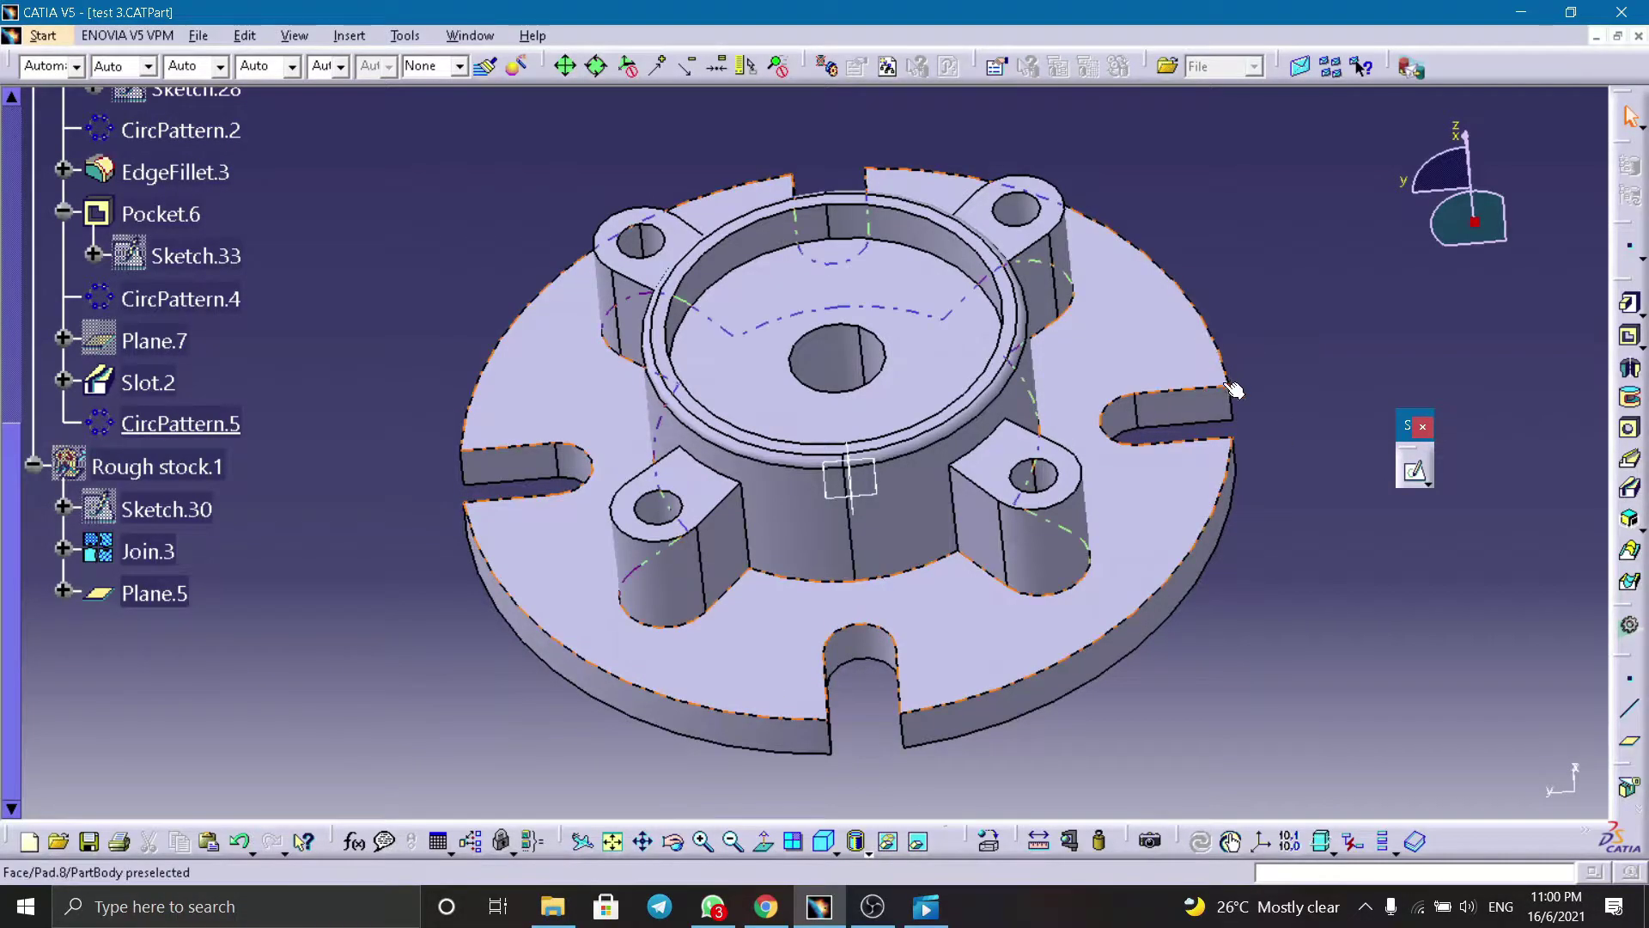
{"action": "middle_click_drag", "start_coordinate": [1078, 543], "coordinate": [1140, 538], "text": "ctrl"}
{"action": "middle_click_drag", "start_coordinate": [1079, 584], "coordinate": [1027, 581]}
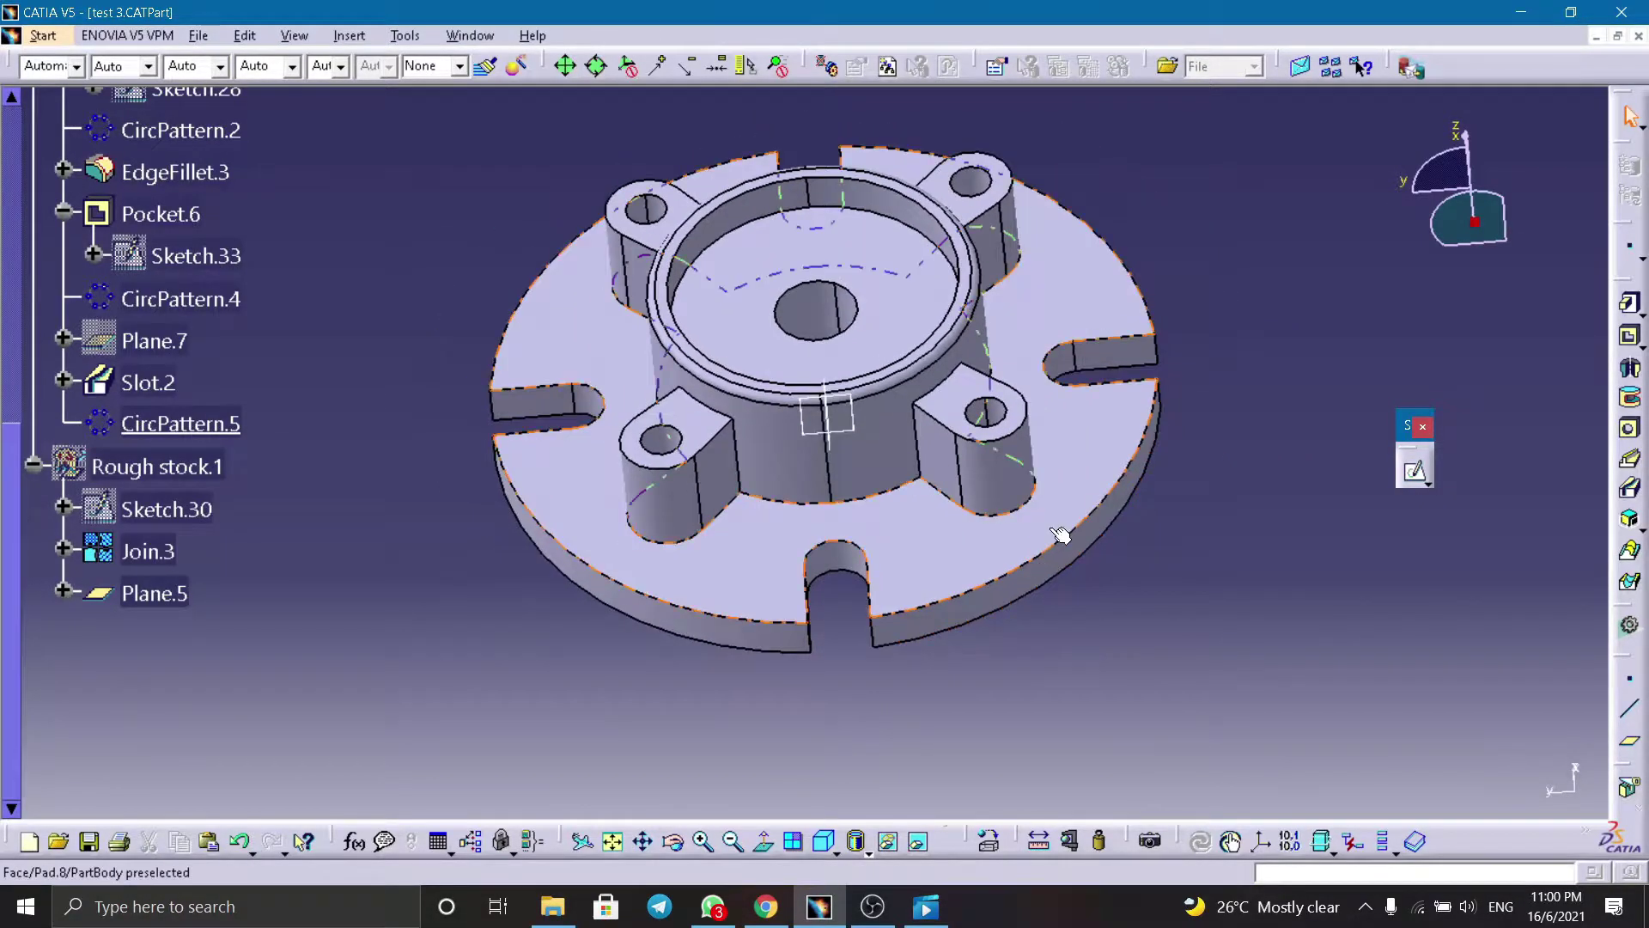
{"action": "middle_click_drag", "start_coordinate": [1160, 443], "coordinate": [1194, 524]}
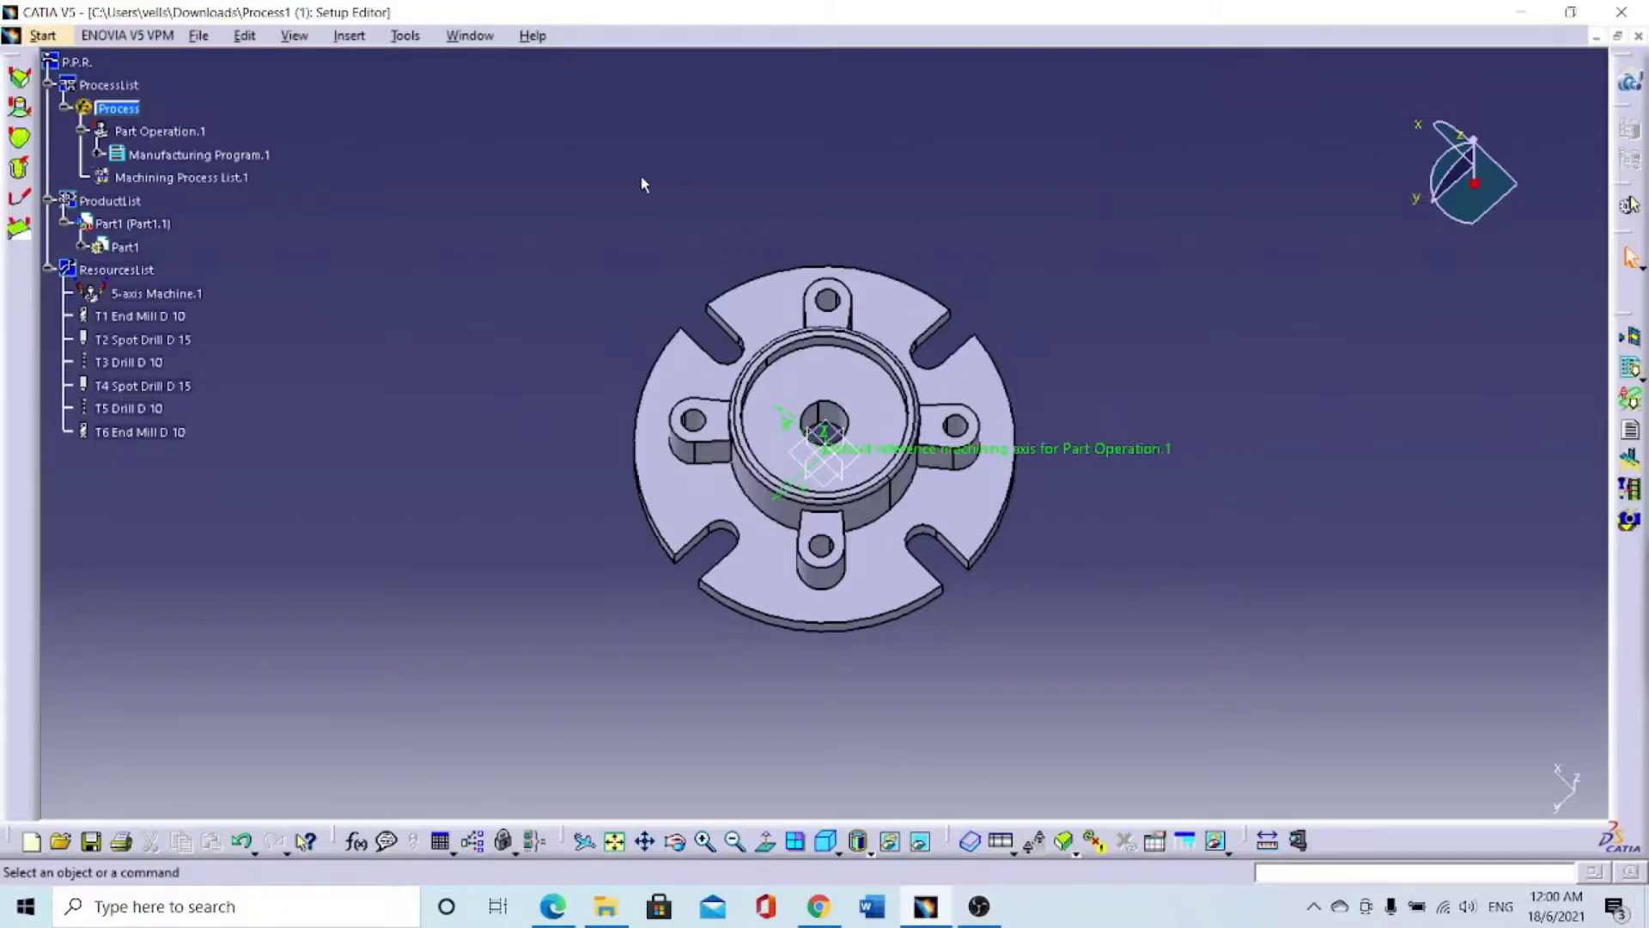
Step: Review the Part Operation.1 geometry settings and the Manufacturing Program.1 definition in the Process1 machining process
{"action": "double_click", "coordinate": [181, 142]}
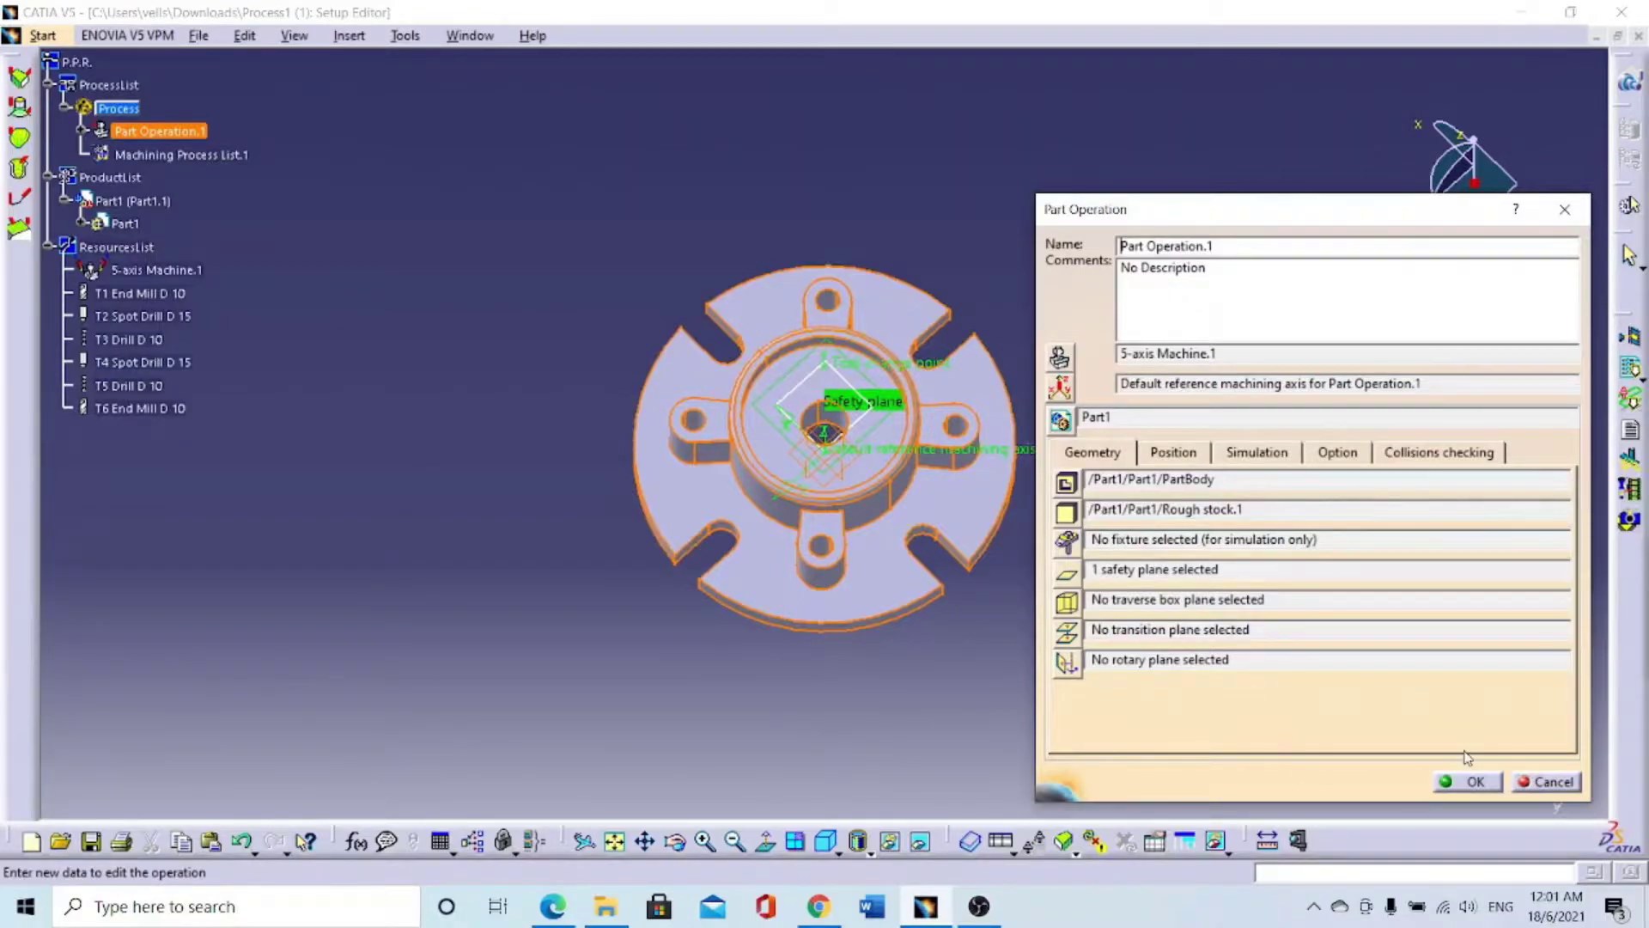
{"action": "left_click", "coordinate": [1475, 784]}
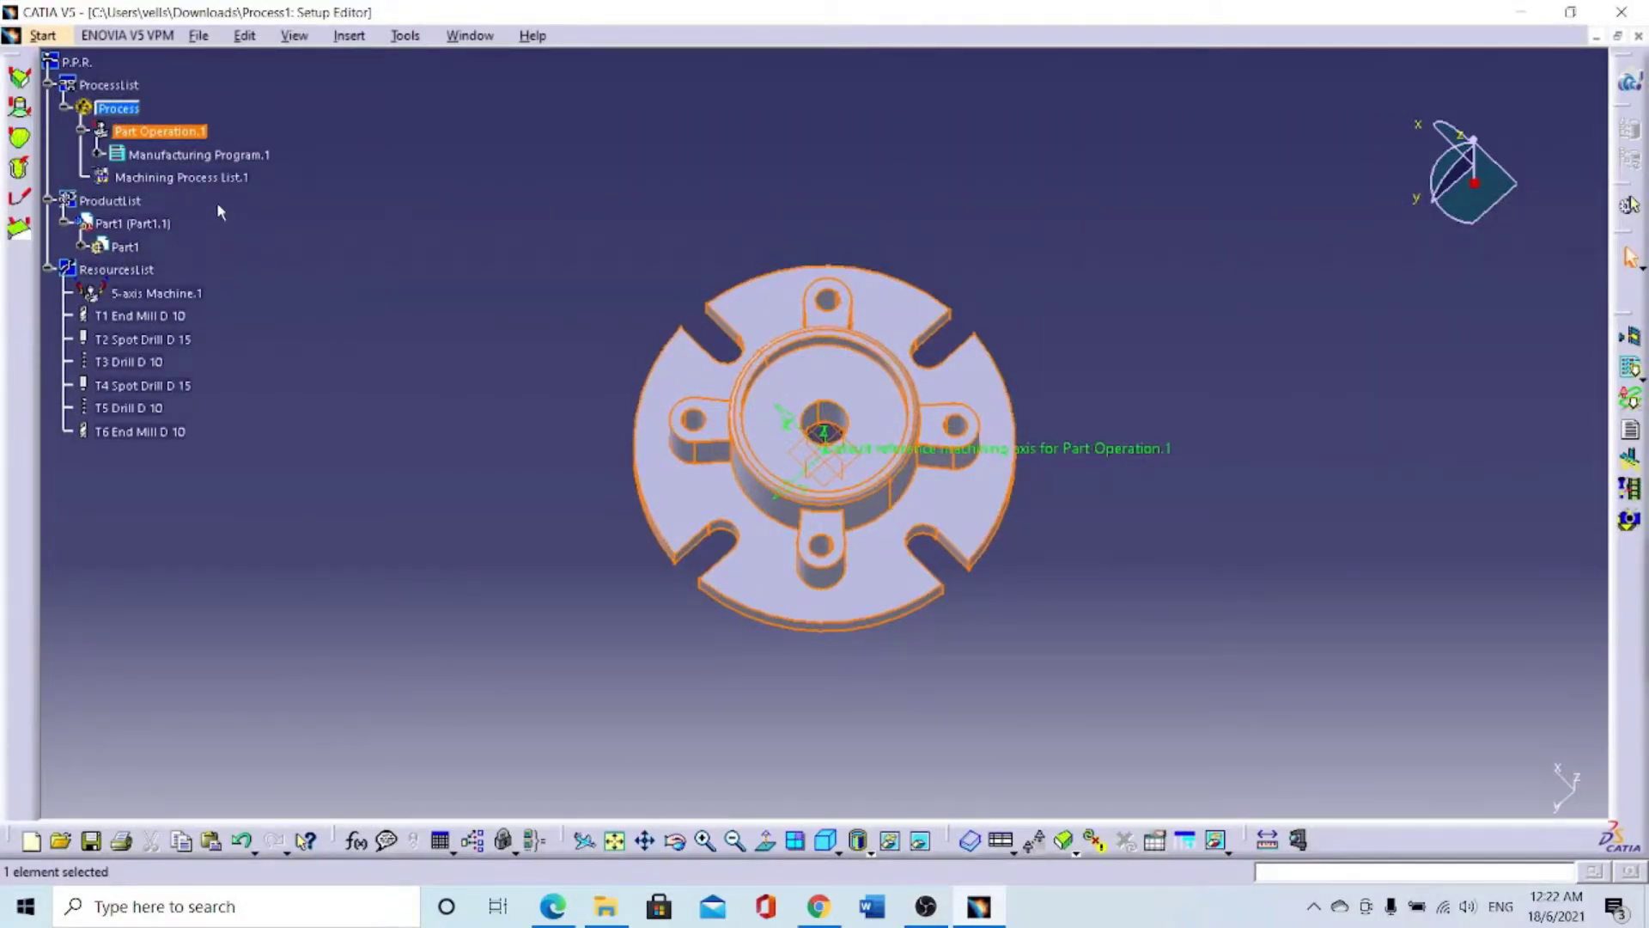
{"action": "double_click", "coordinate": [199, 159]}
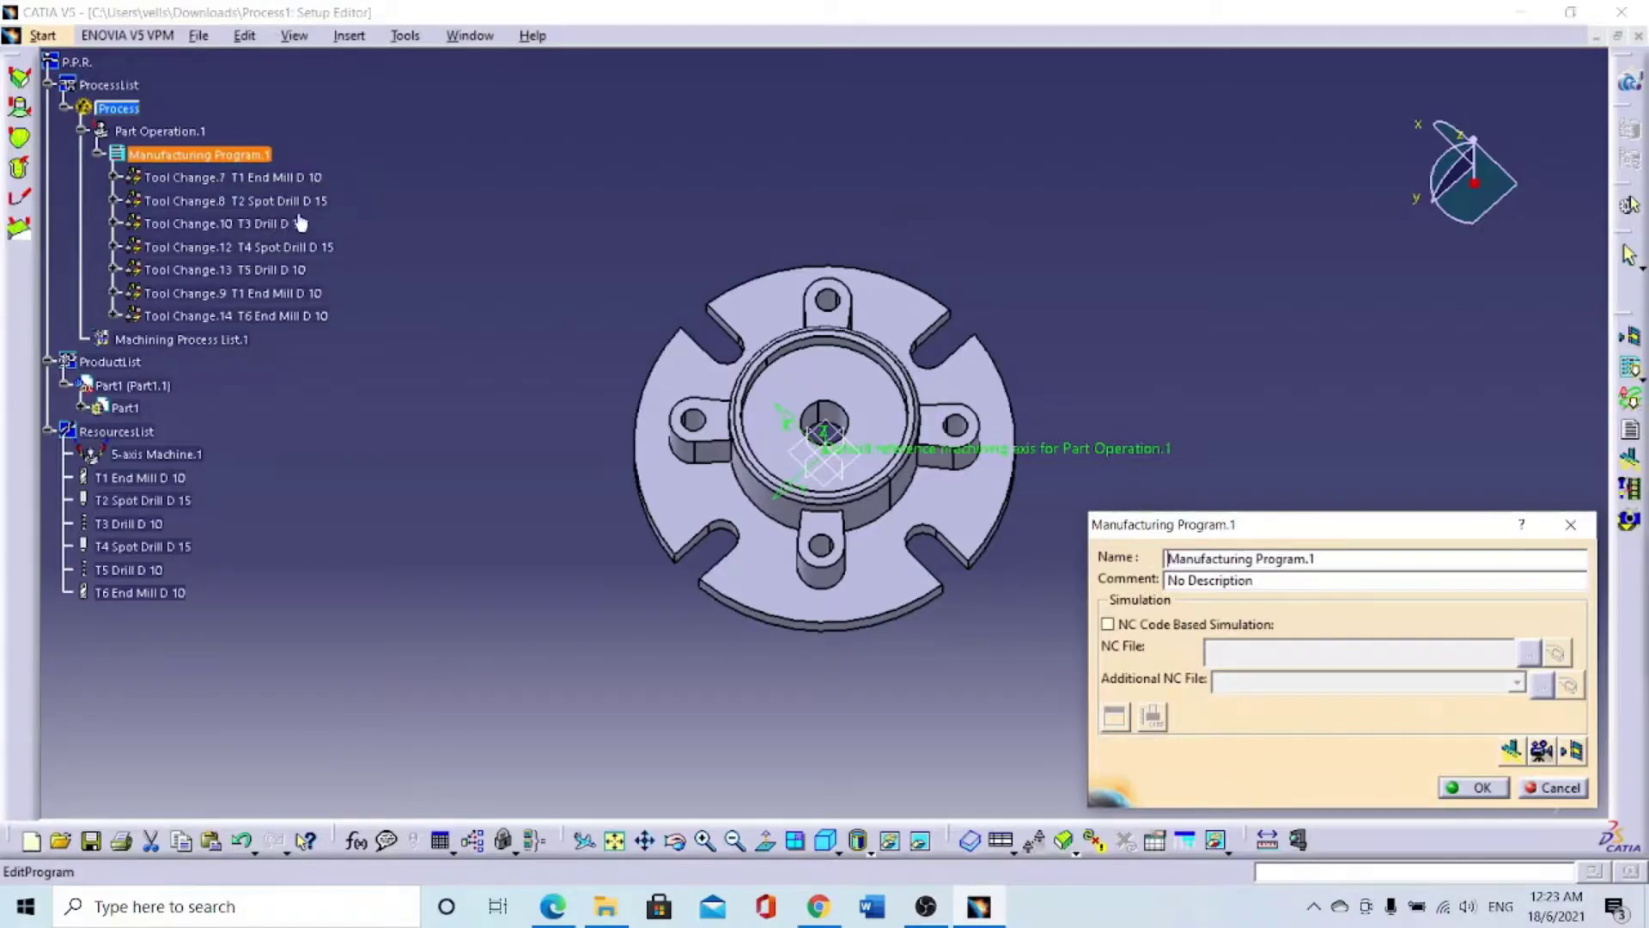
{"action": "left_click", "coordinate": [1481, 788]}
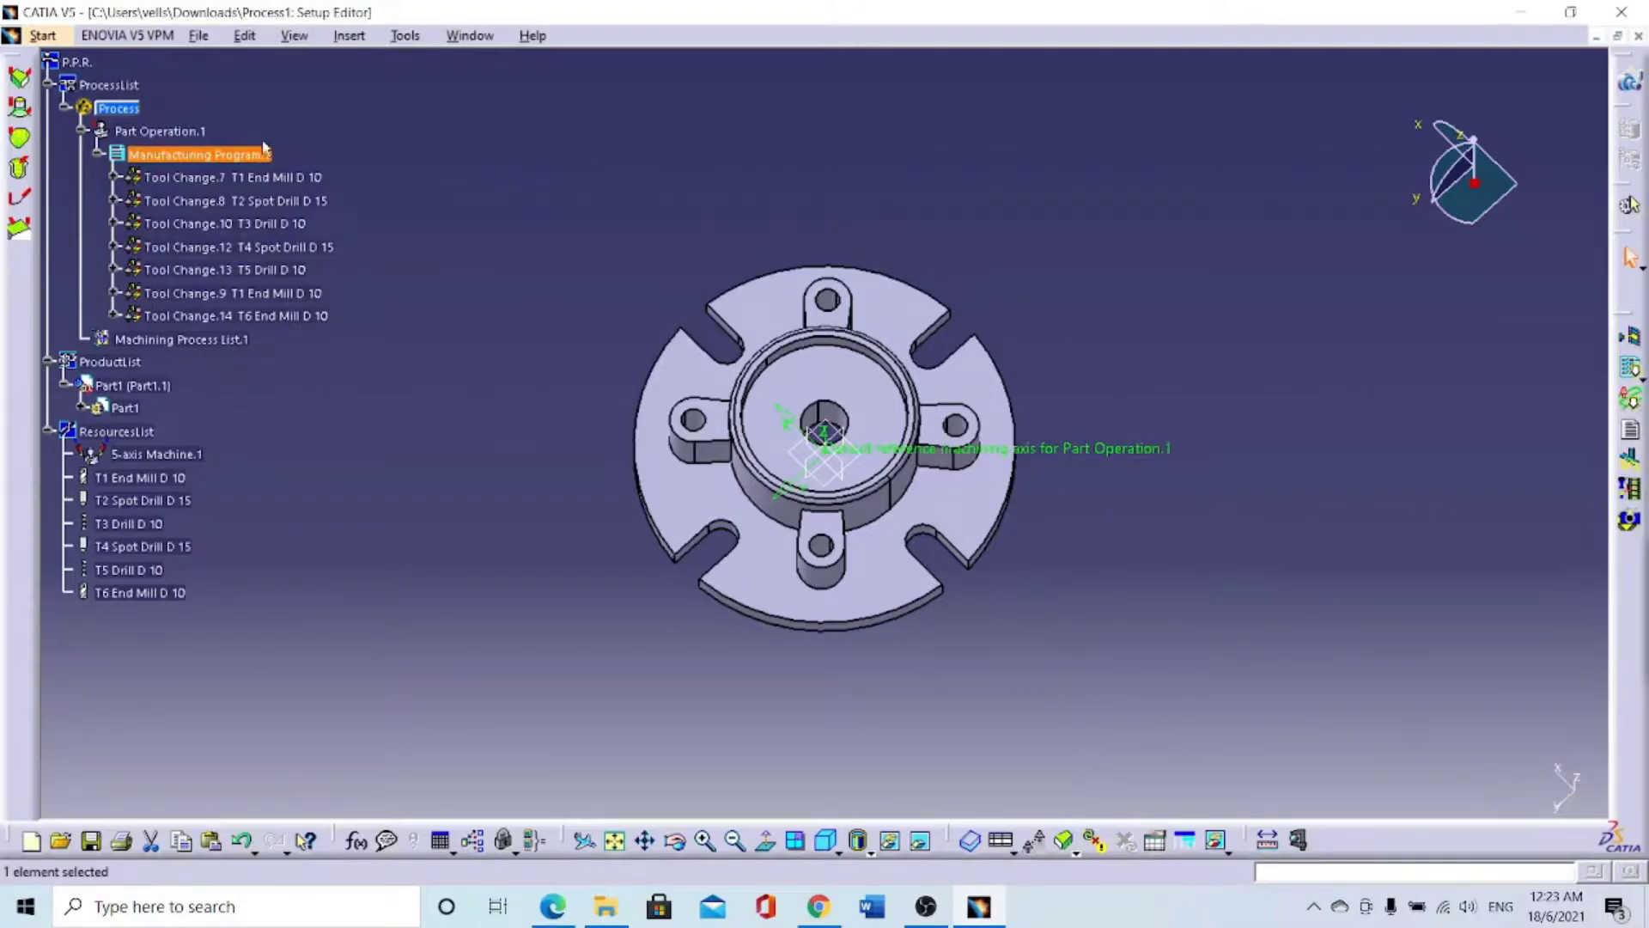
Step: Examine the T1 End Mill D 10 tool change, Tool Change.7, and play its tool path video simulation on the stock
{"action": "double_click", "coordinate": [212, 180]}
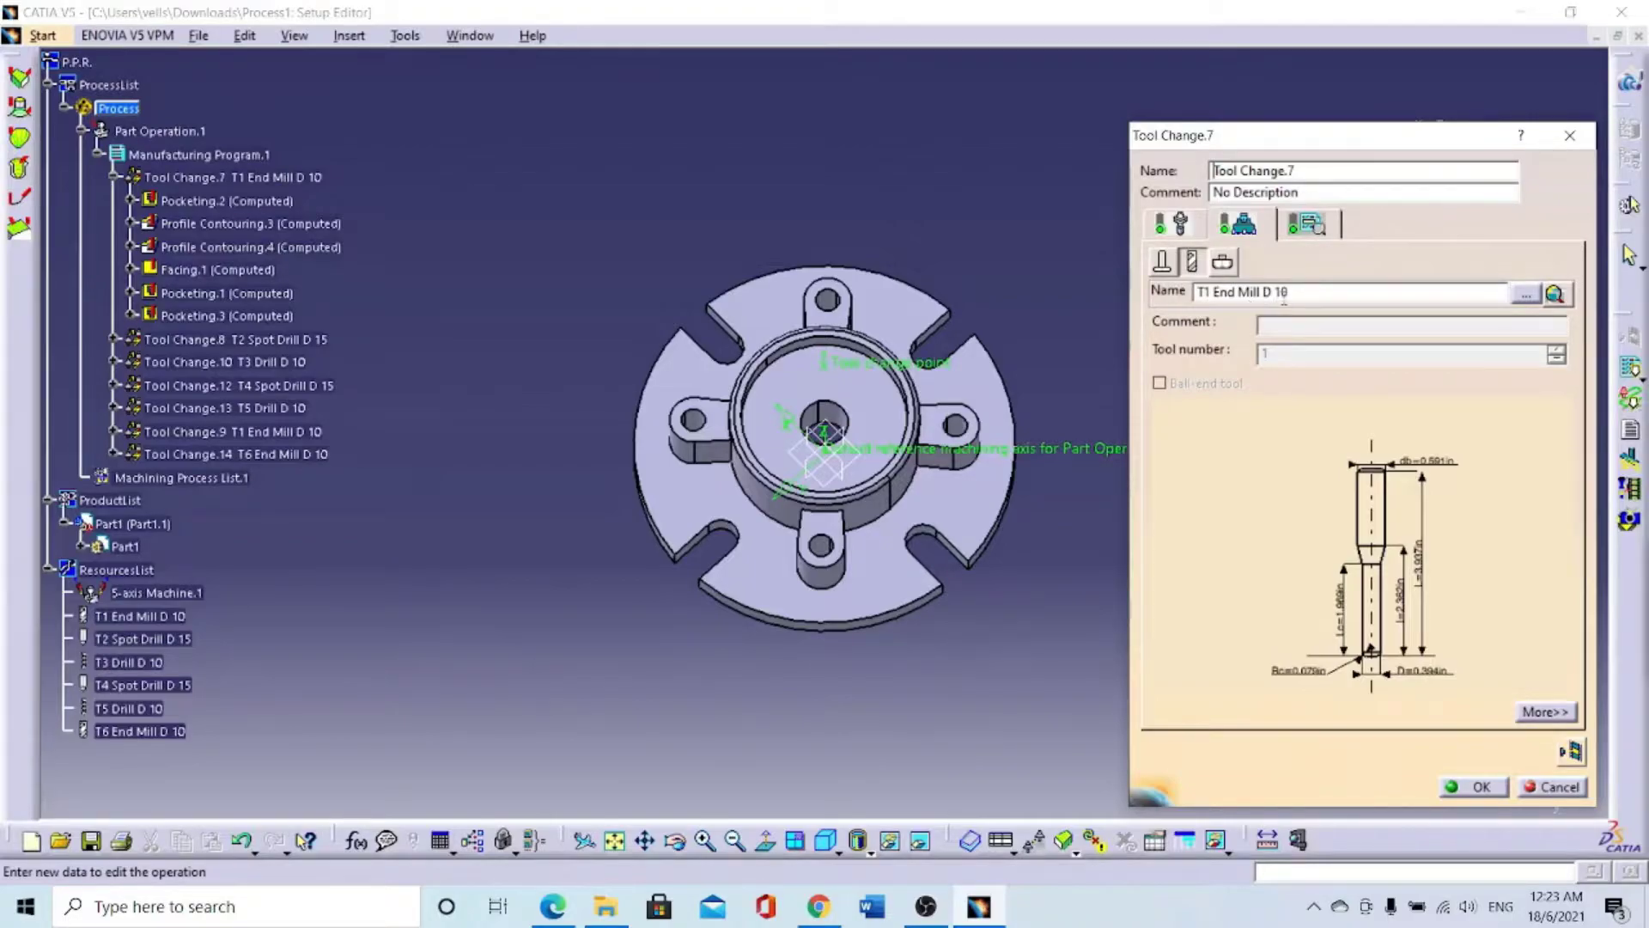
{"action": "left_click", "coordinate": [1571, 751]}
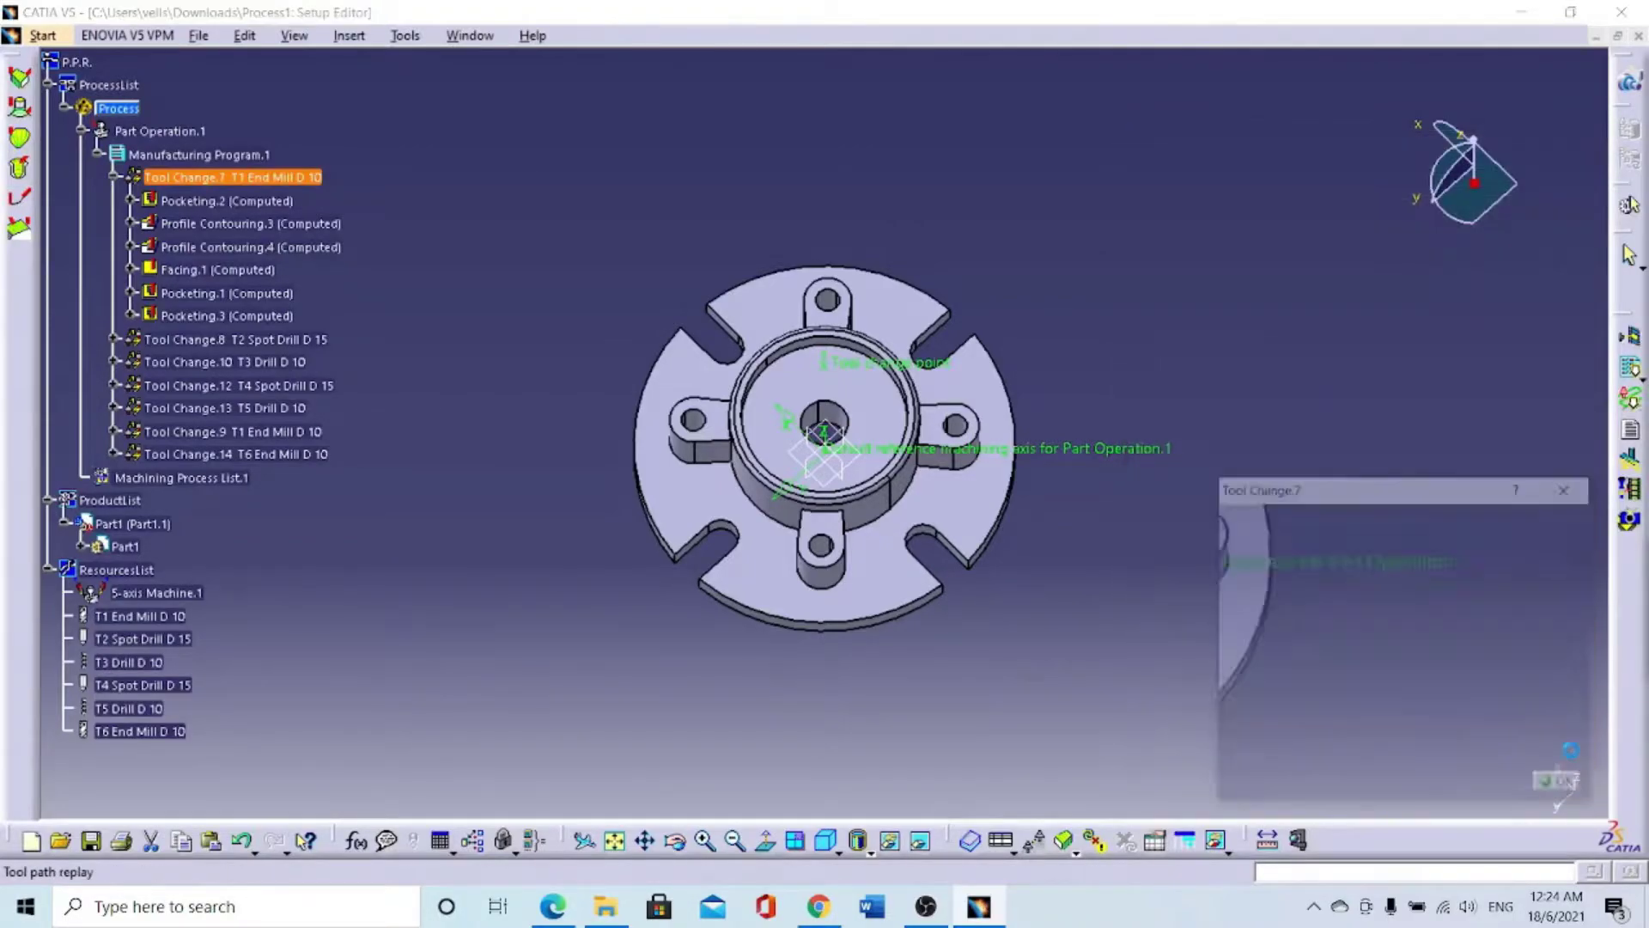
{"action": "left_click", "coordinate": [1408, 558]}
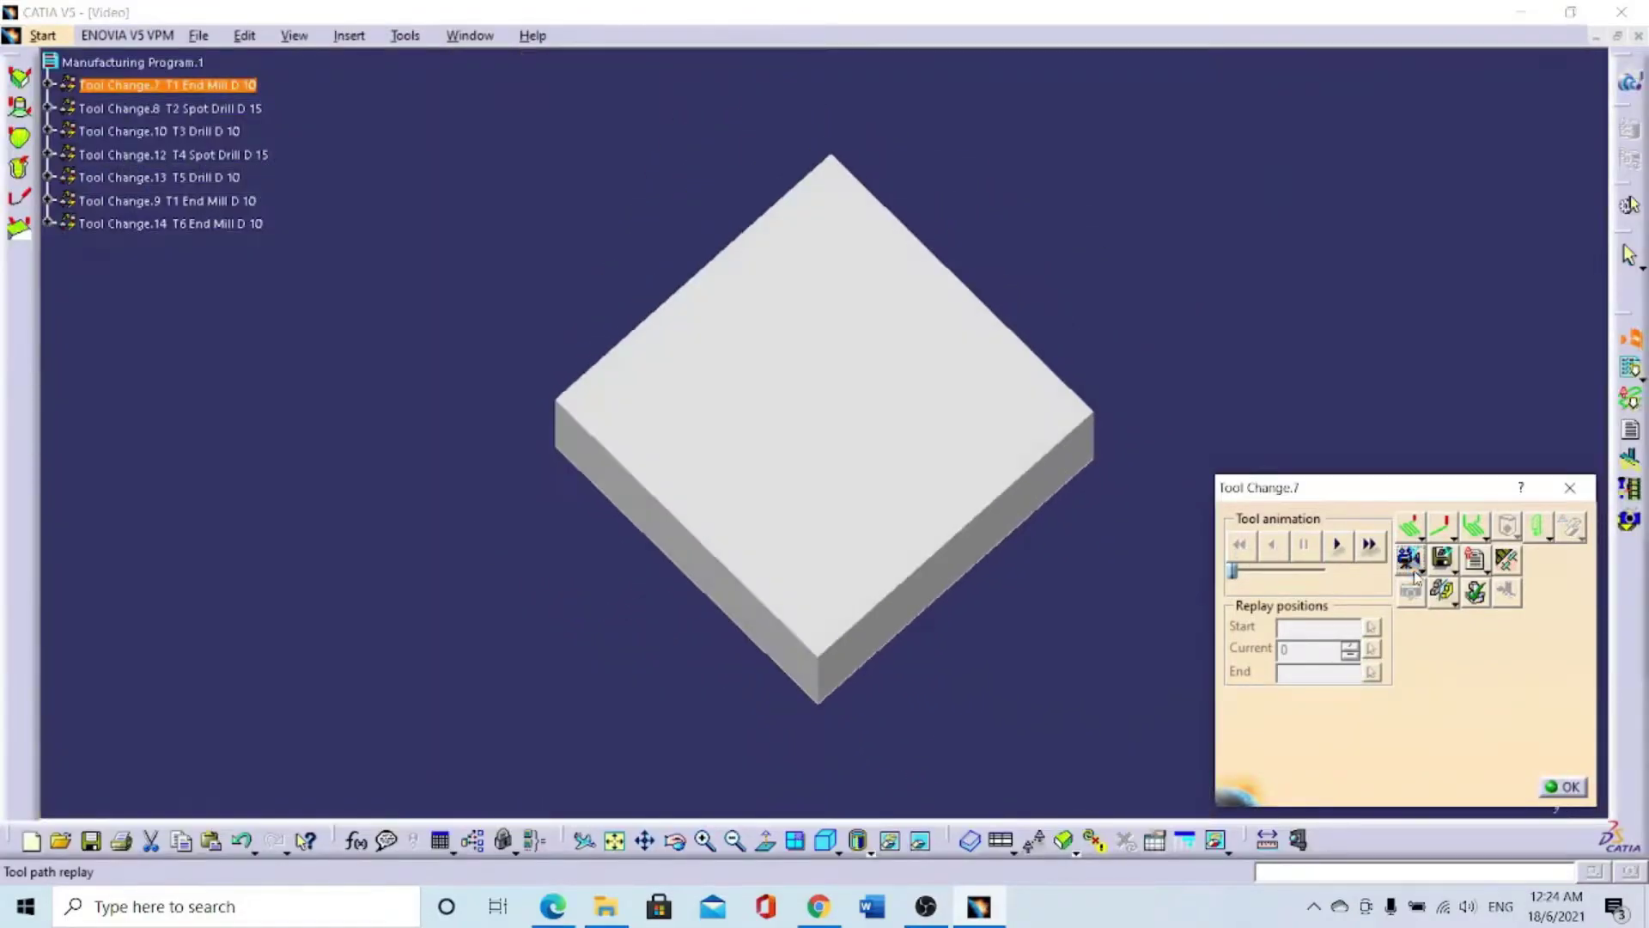
{"action": "left_click", "coordinate": [1336, 546]}
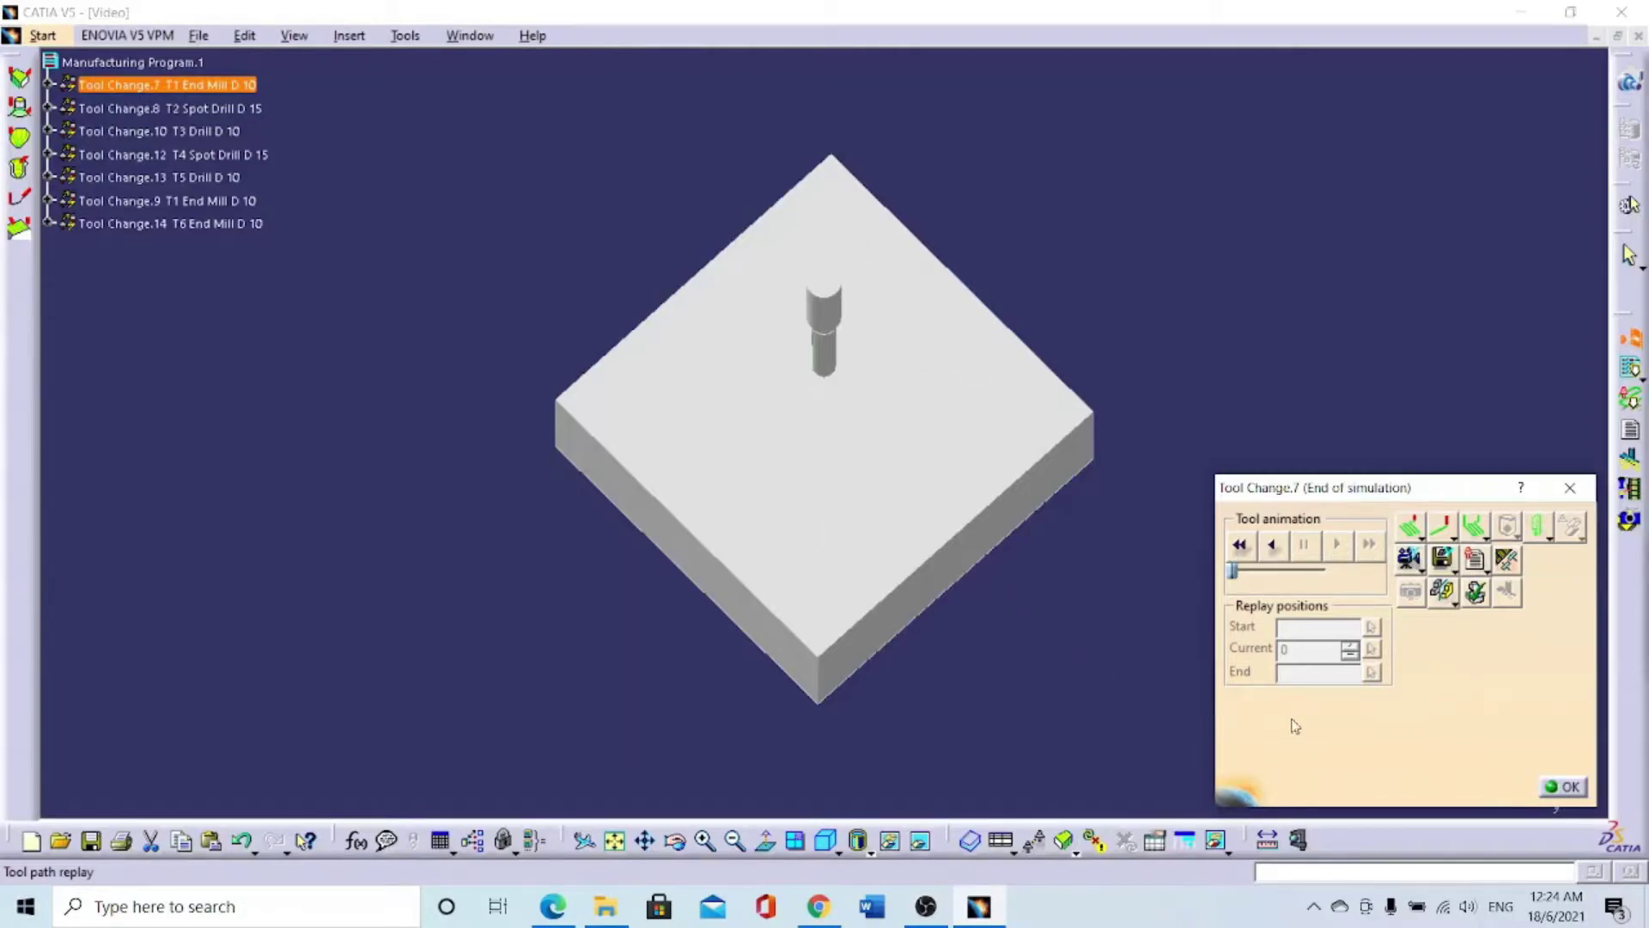
{"action": "left_click", "coordinate": [1562, 786]}
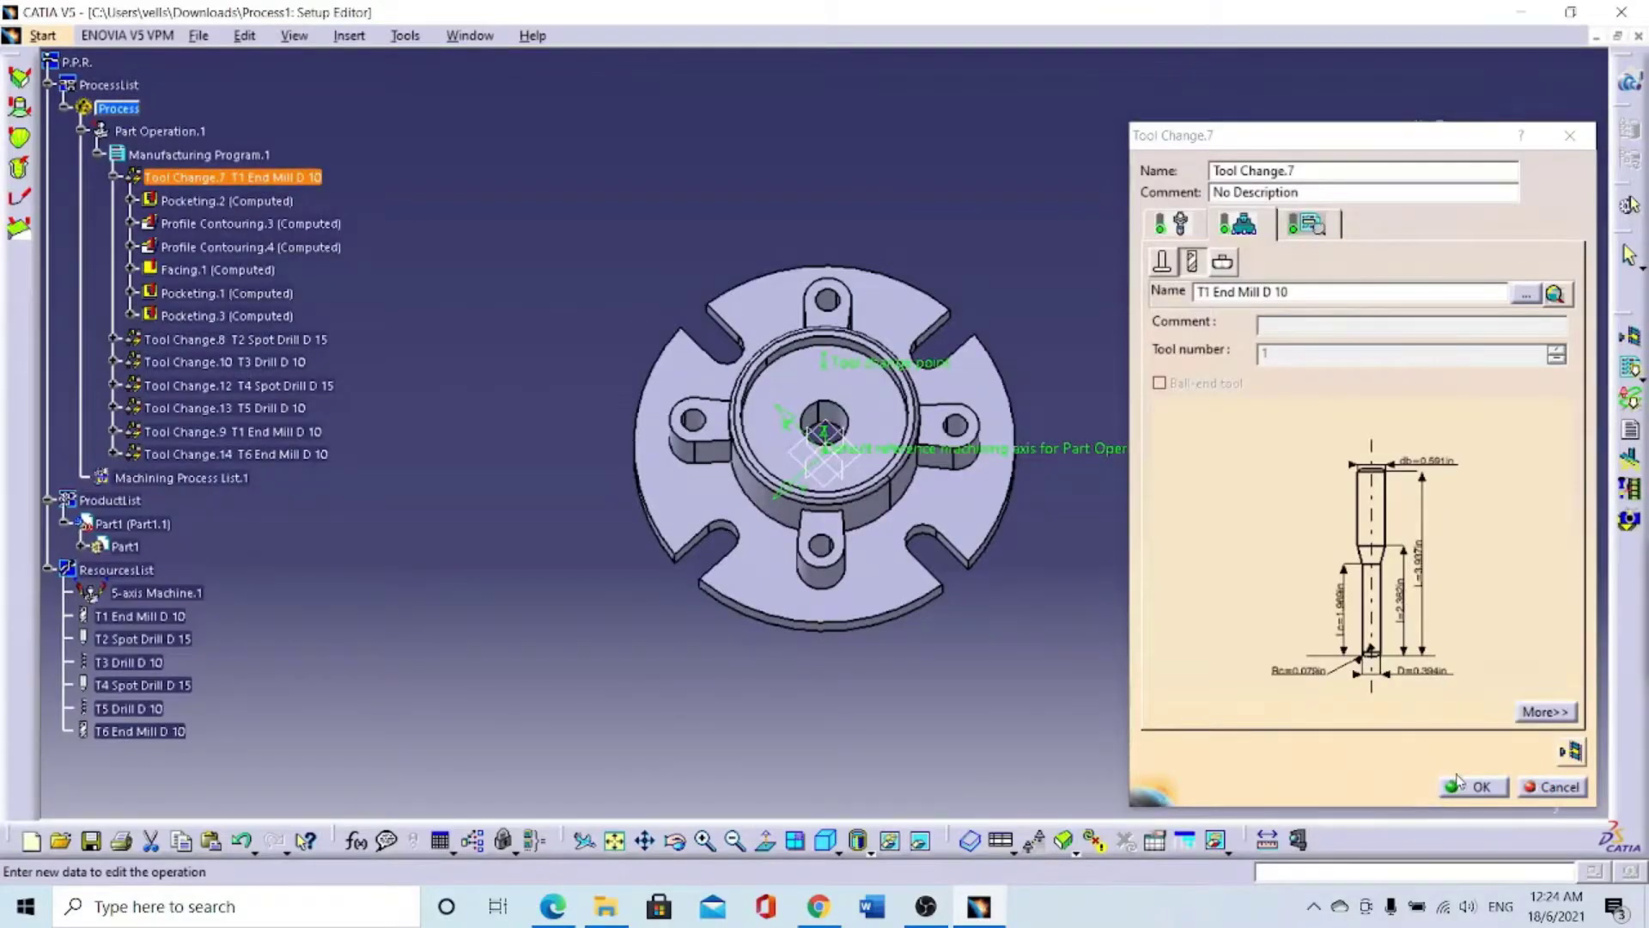
Step: Close the T1 End Mill D 10 tool change and review the geometry and tool settings of the Pocketing.2 operation
{"action": "left_click", "coordinate": [1471, 786]}
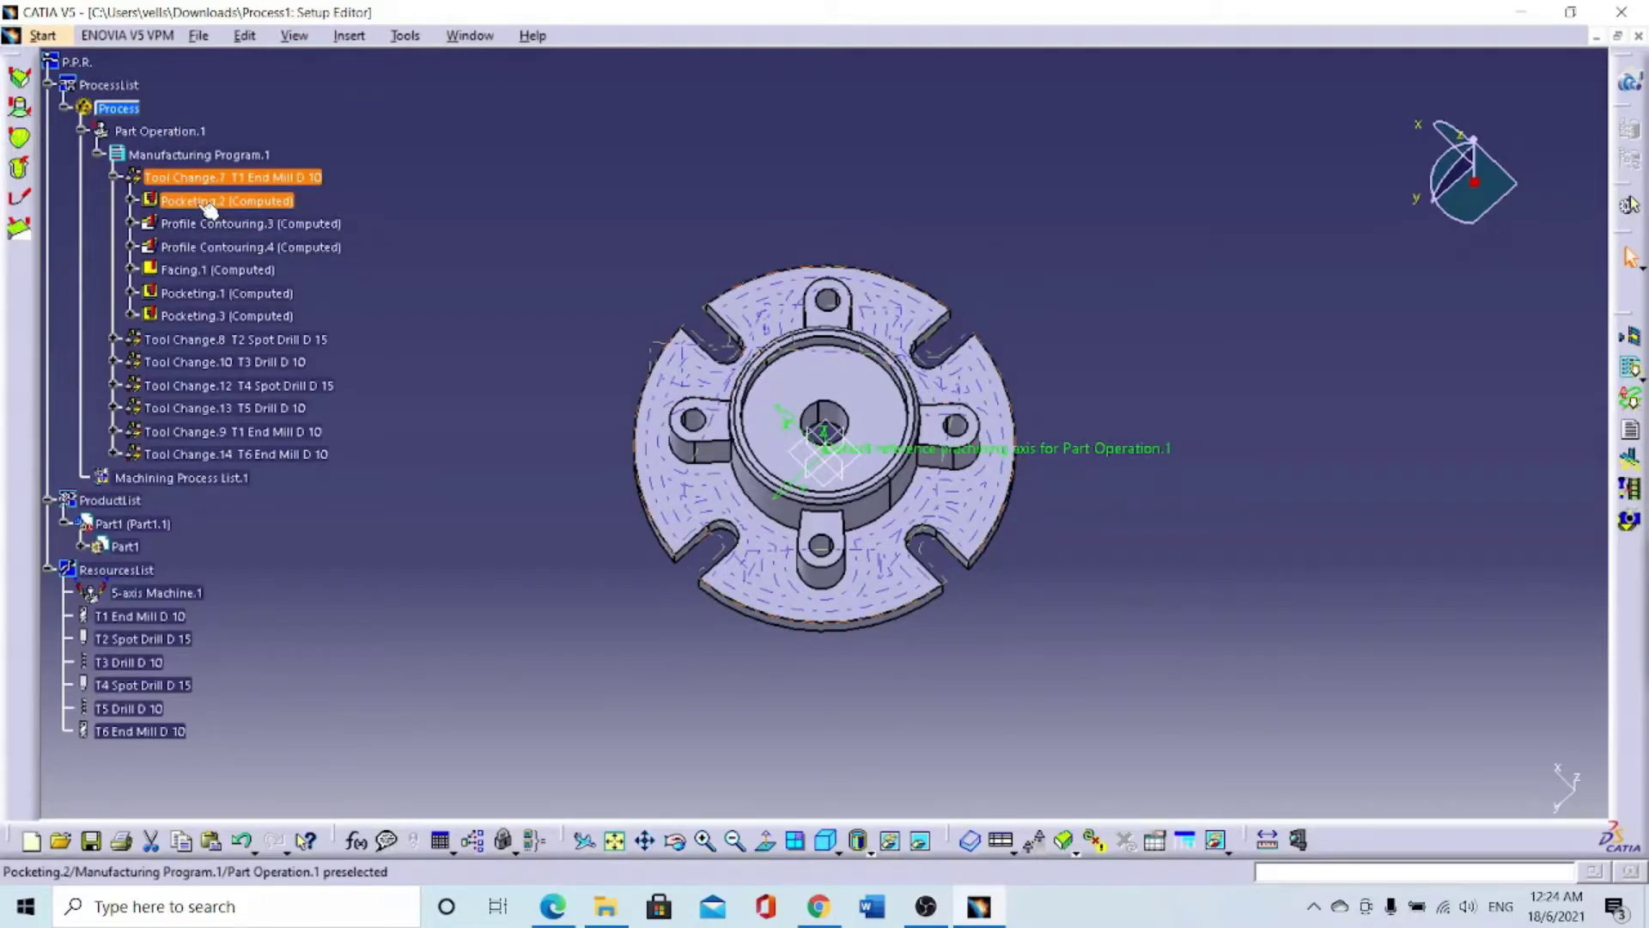
{"action": "double_click", "coordinate": [203, 204]}
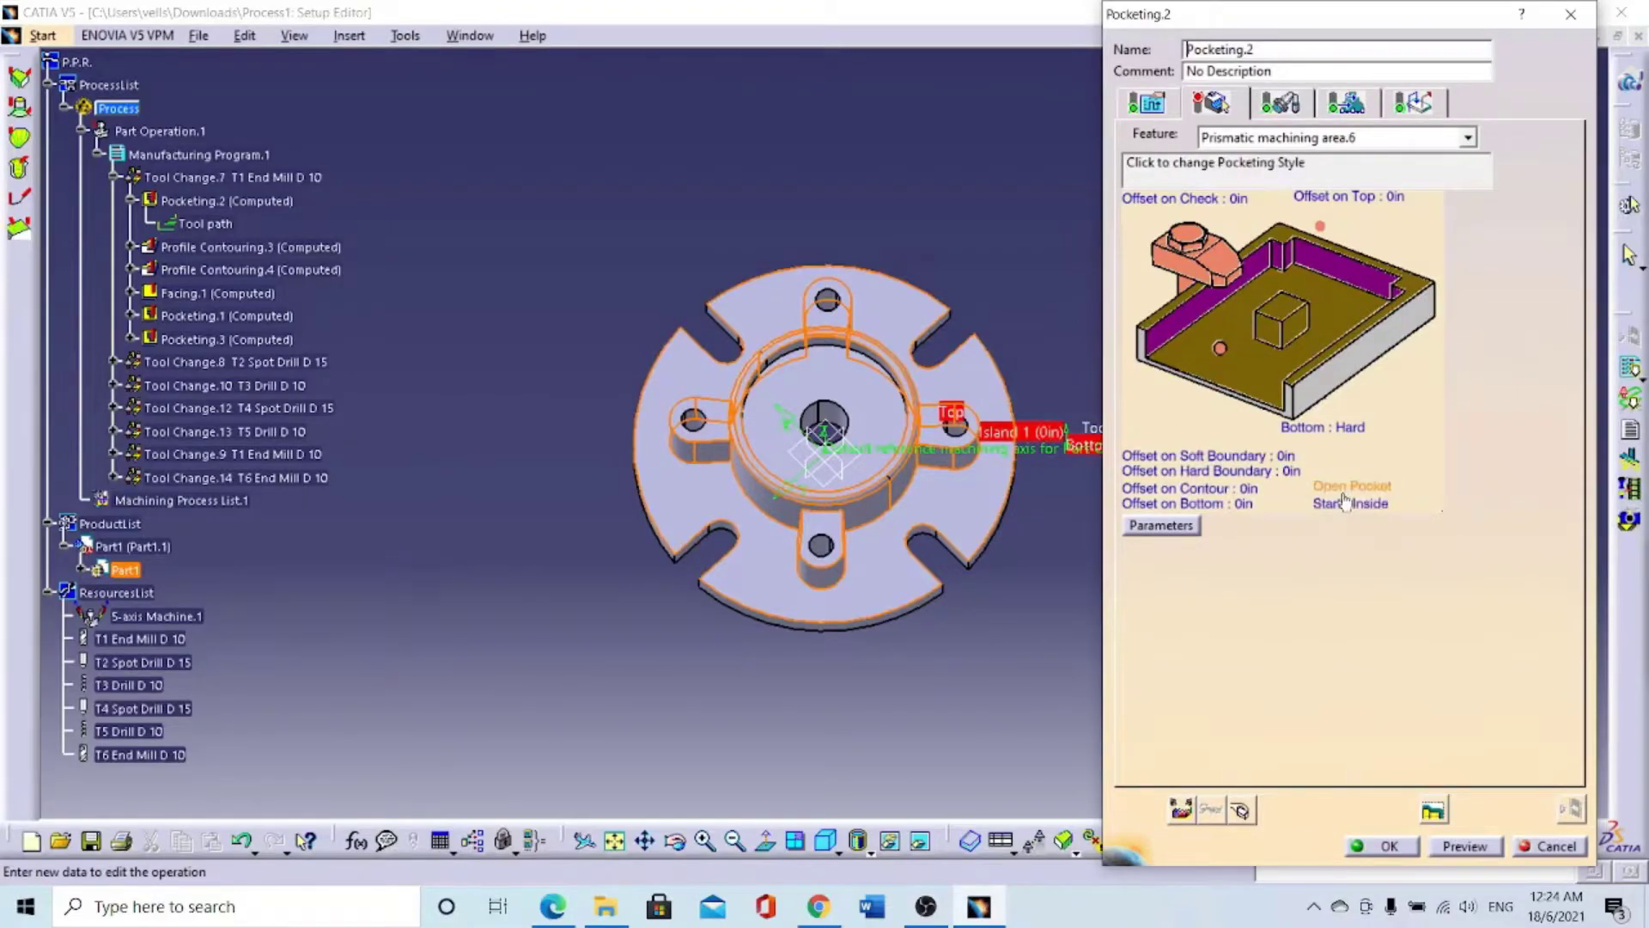
{"action": "left_click", "coordinate": [1288, 103]}
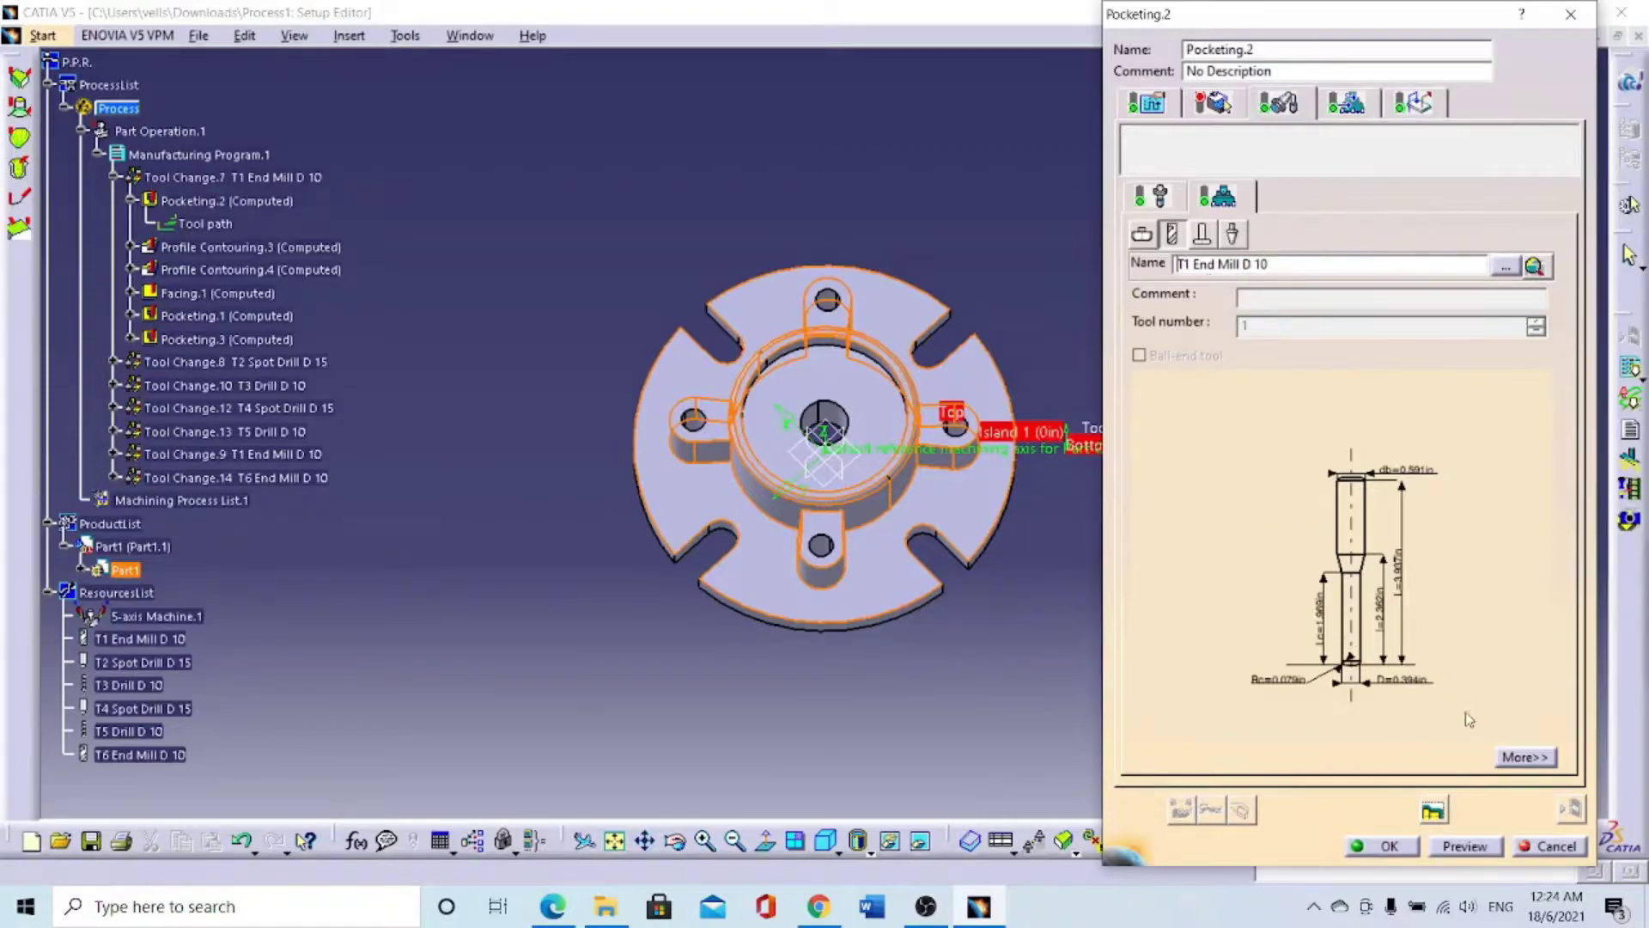
{"action": "left_click", "coordinate": [1390, 847]}
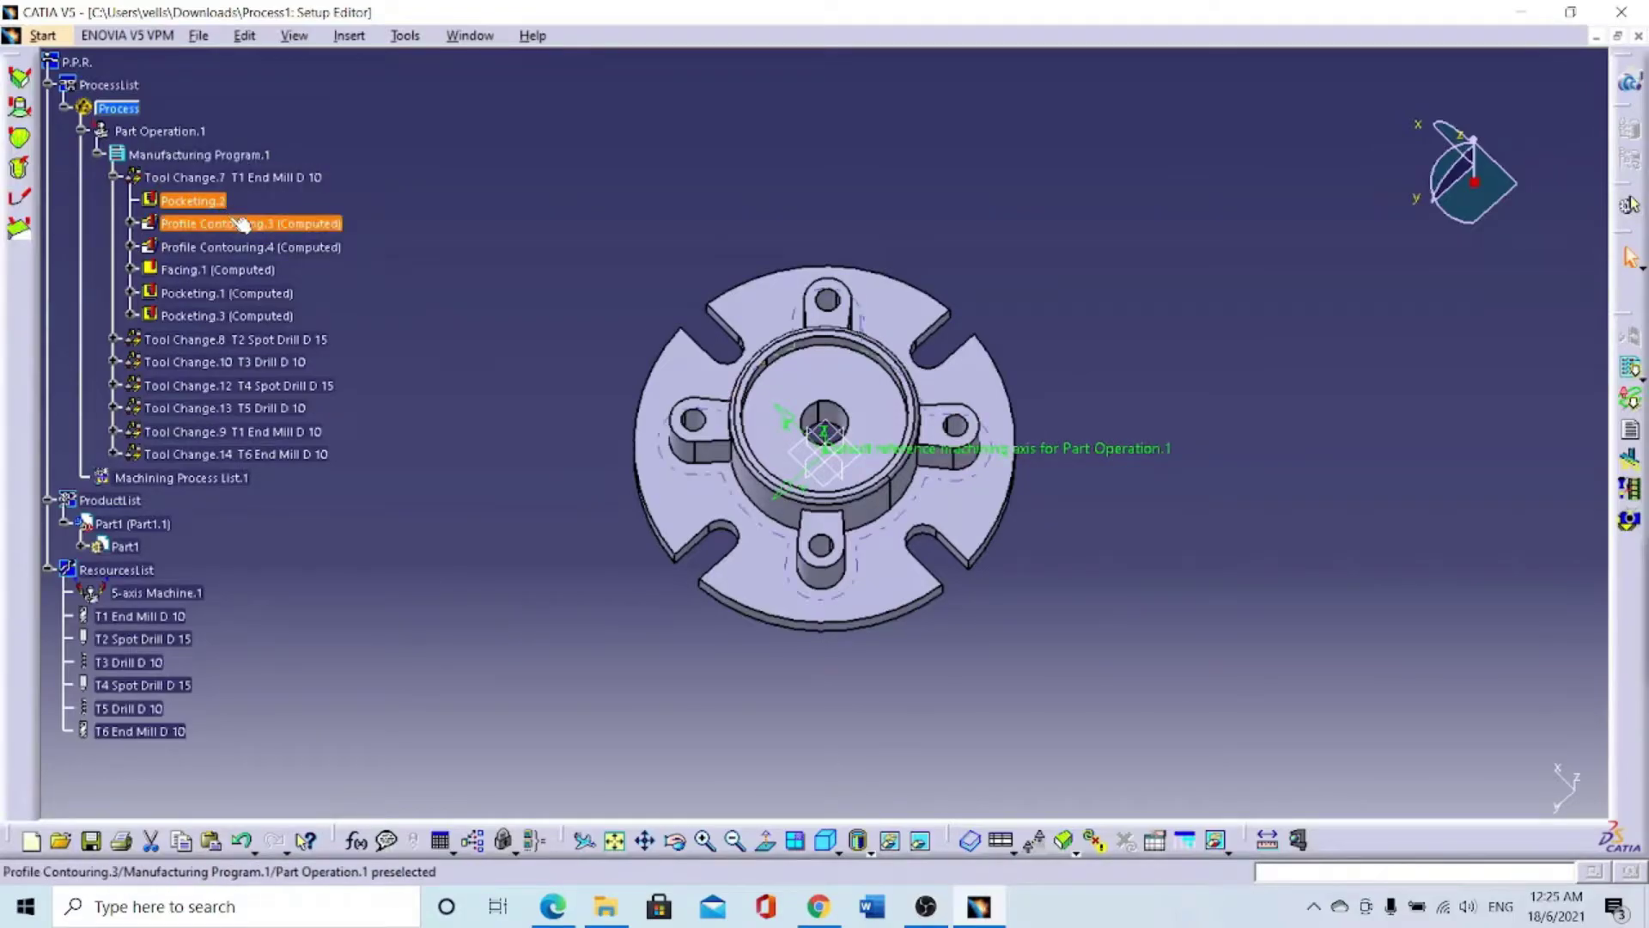
Step: Review the Profile Contouring.3 machining strategy and run its tool path video simulation on the stock
{"action": "double_click", "coordinate": [216, 225]}
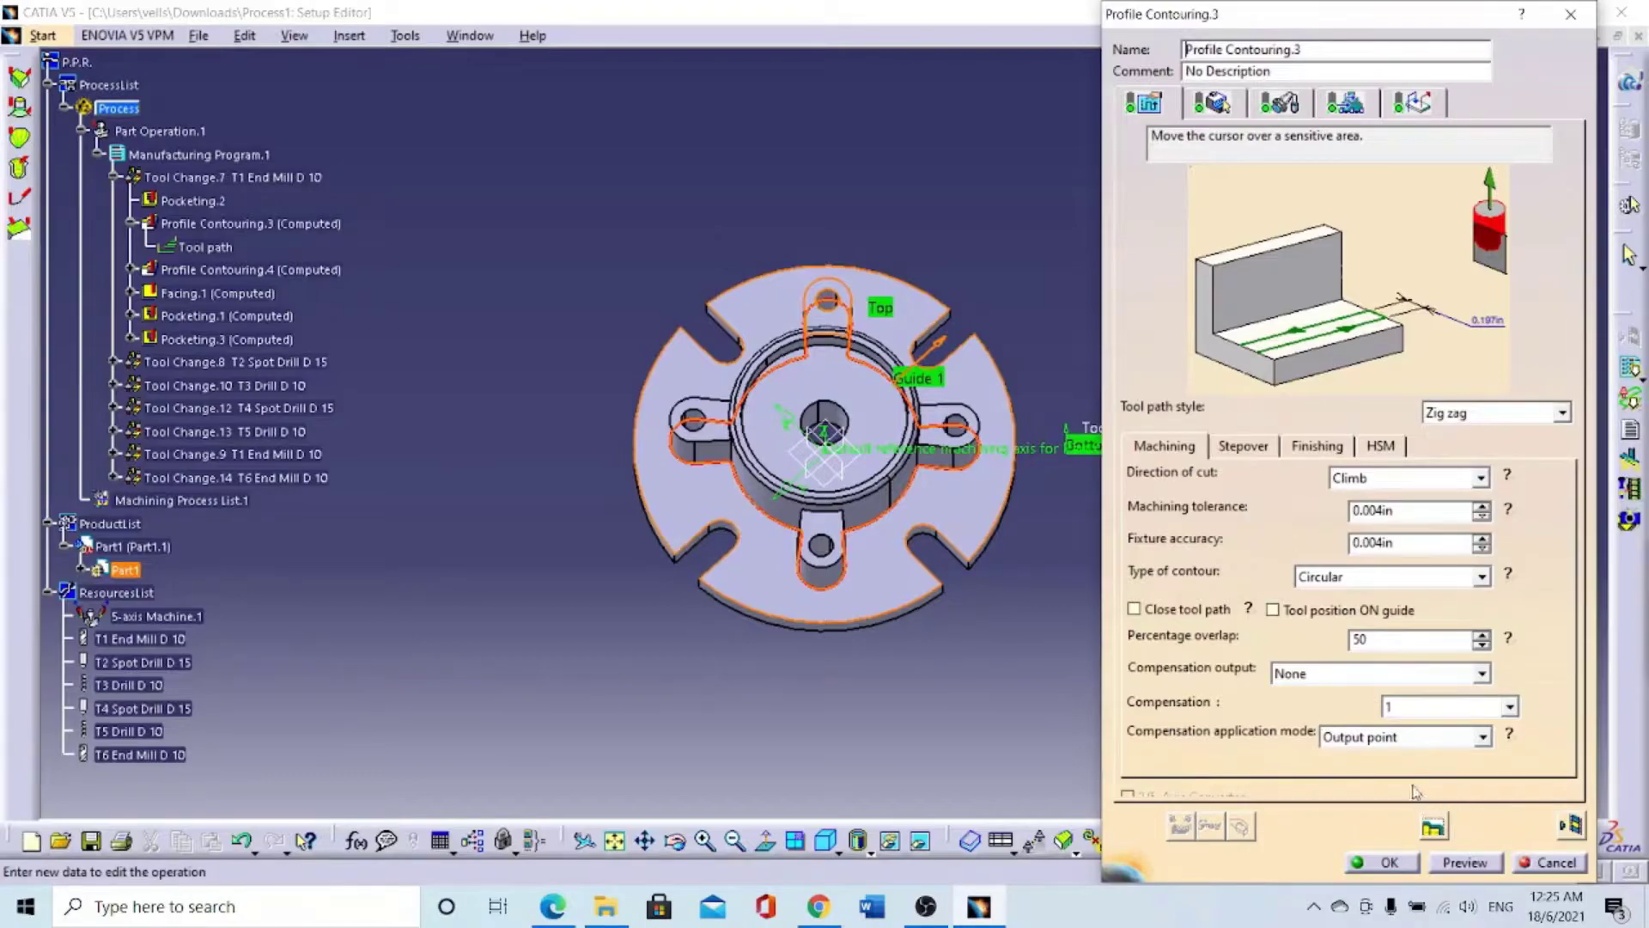
{"action": "left_click", "coordinate": [1569, 826]}
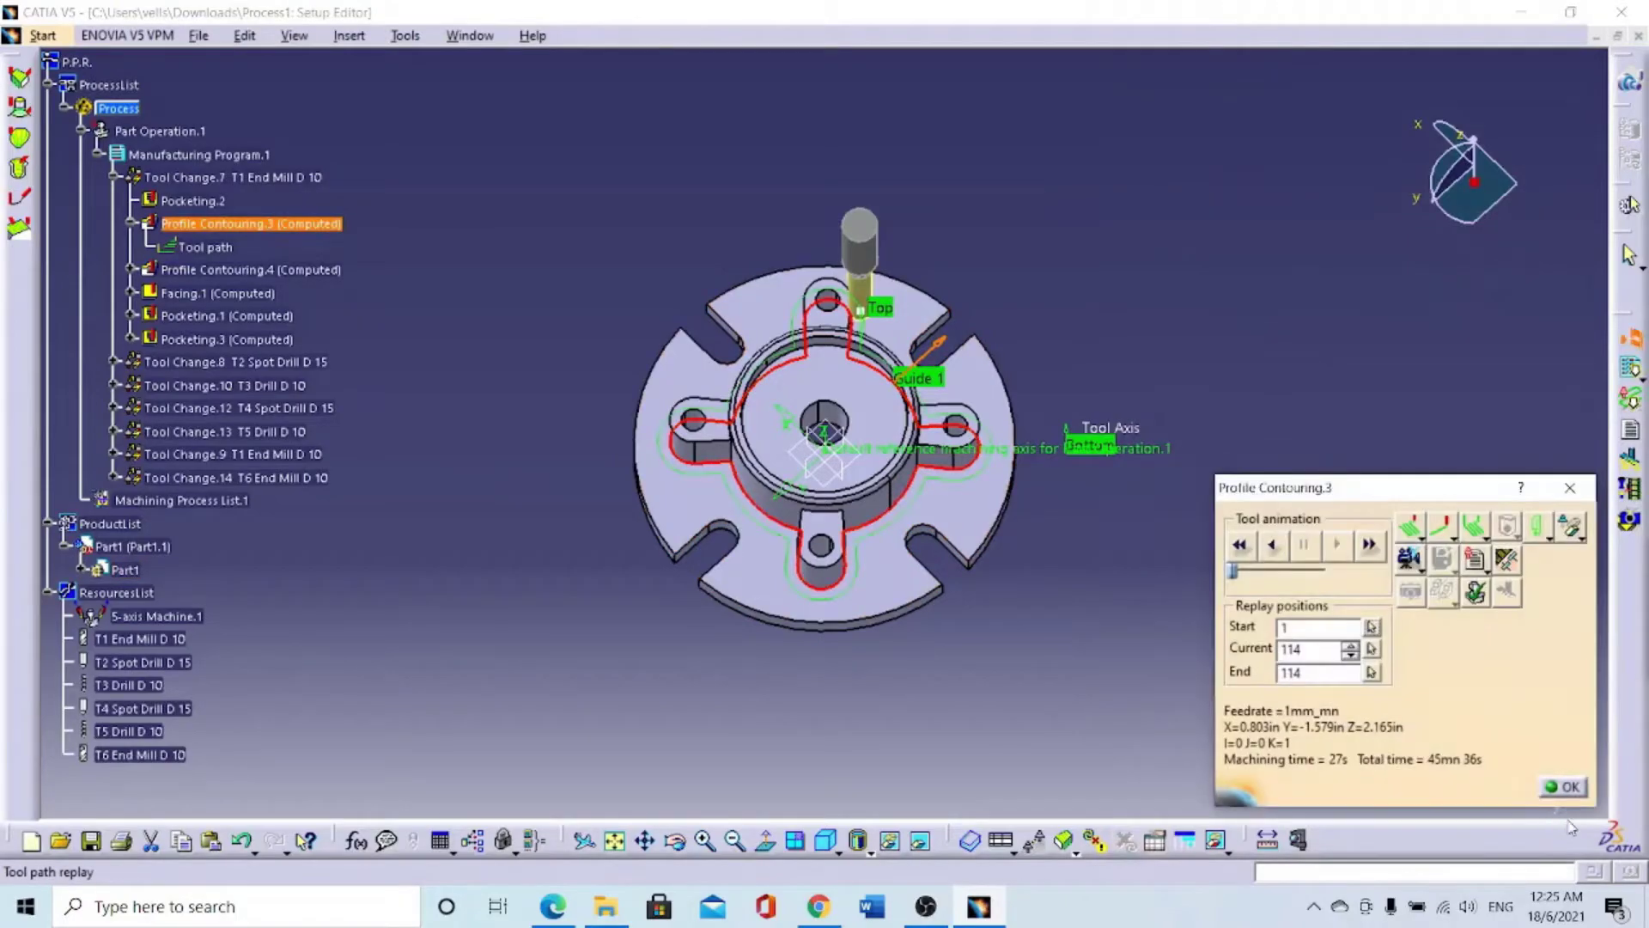
{"action": "left_click", "coordinate": [1410, 559]}
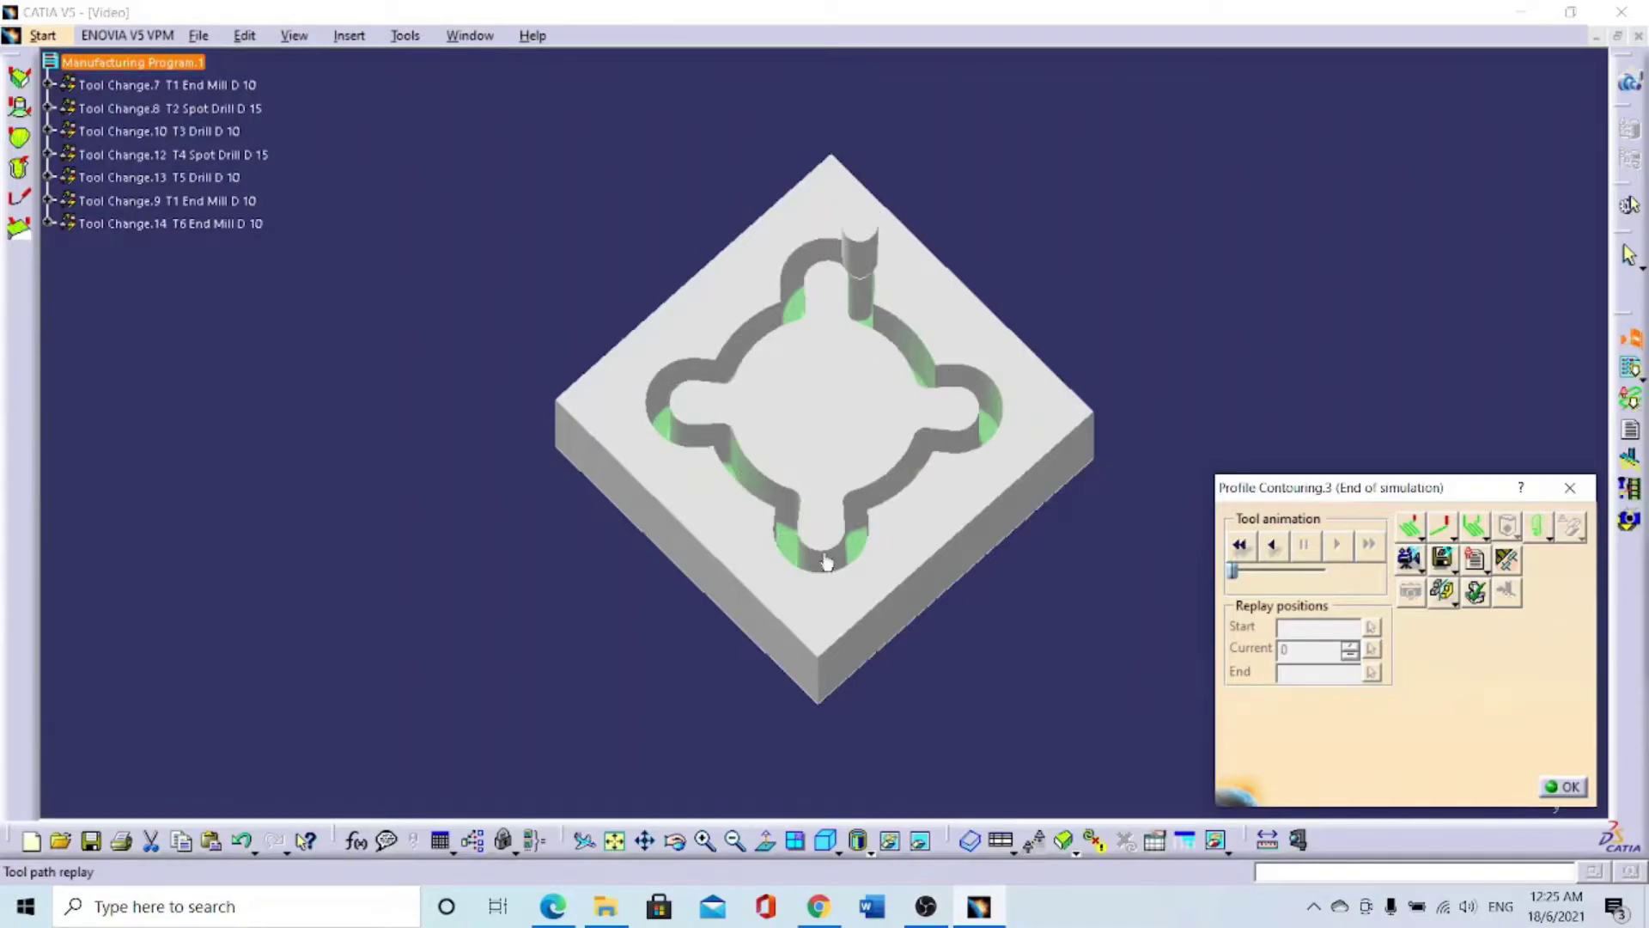
{"action": "left_click", "coordinate": [1565, 787]}
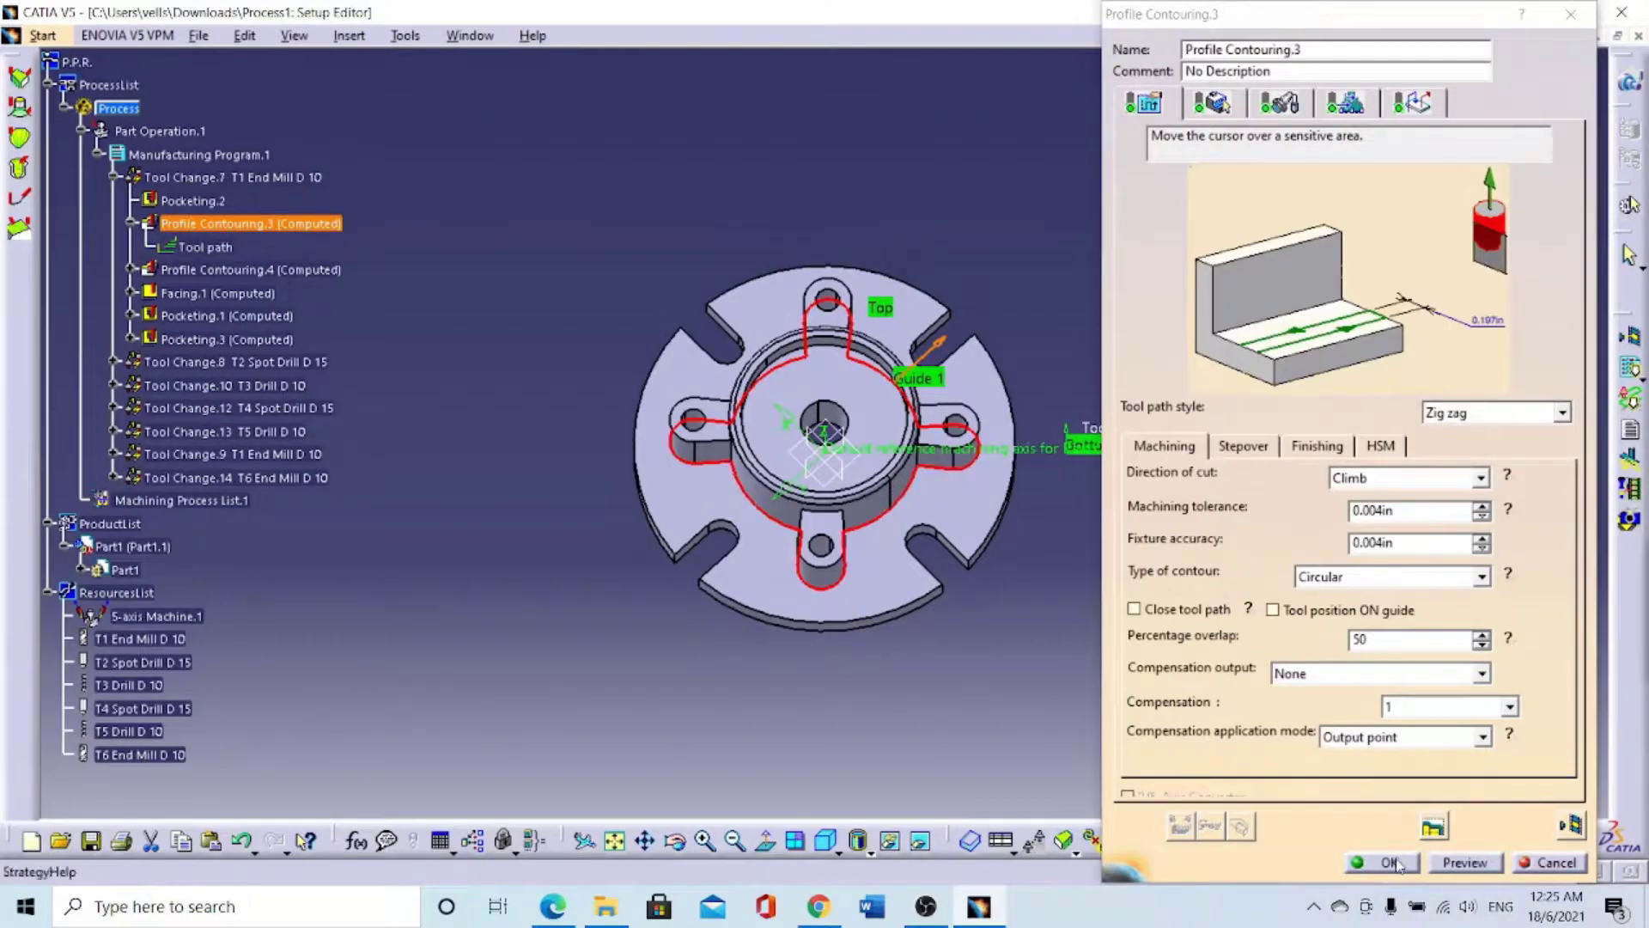
{"action": "left_click", "coordinate": [1389, 863]}
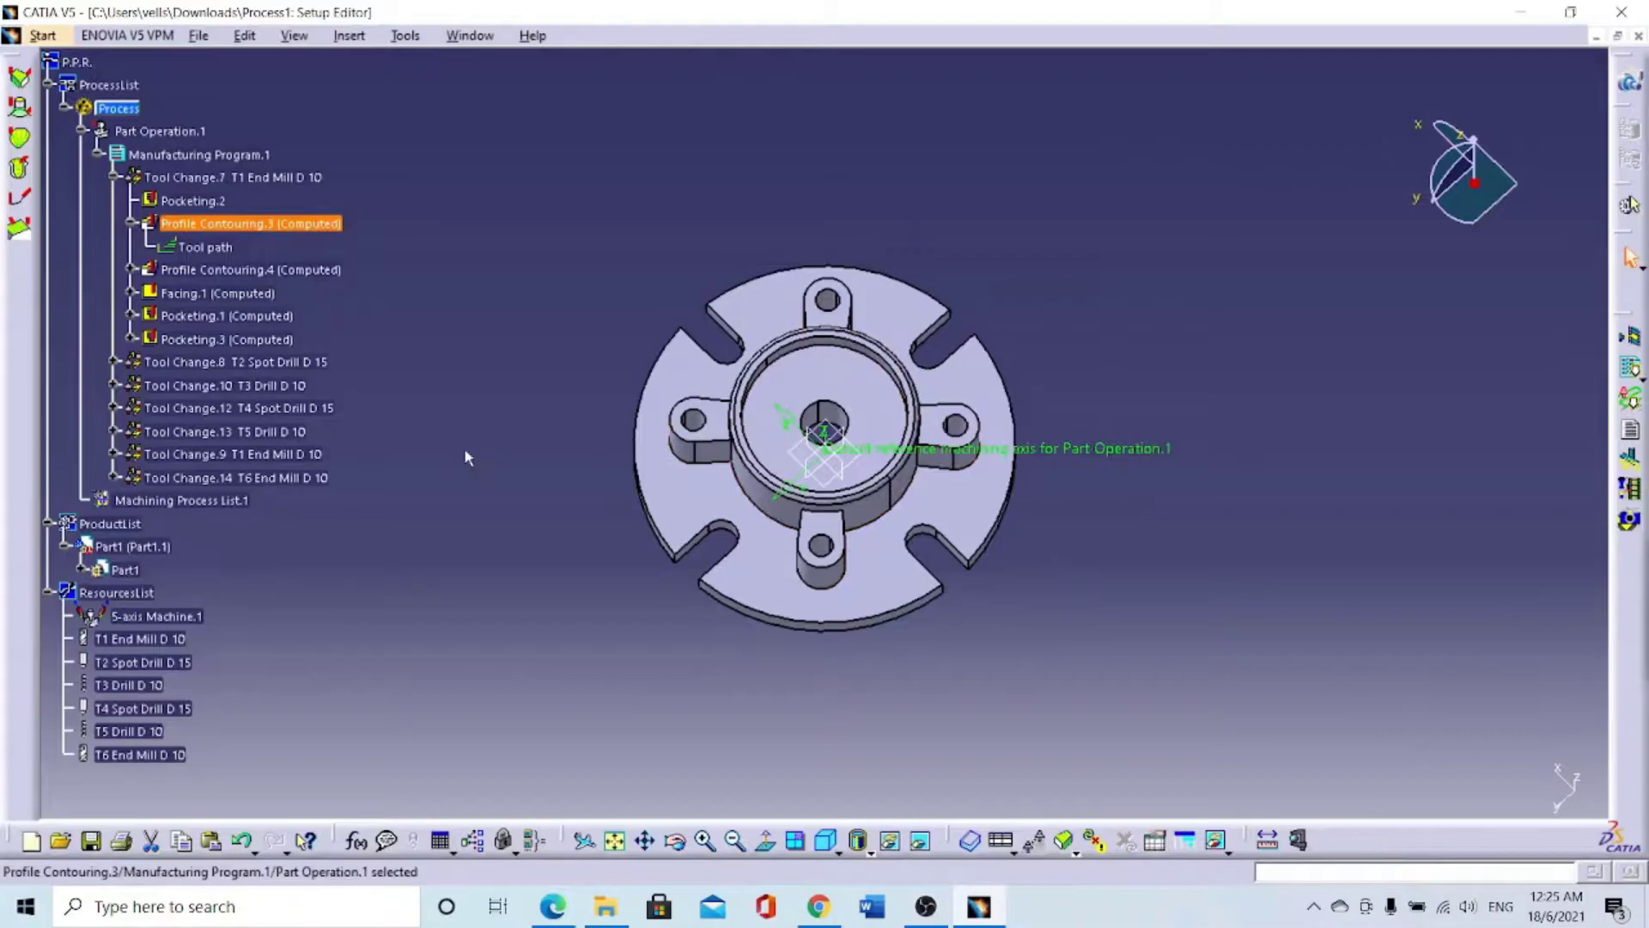
Step: Check the tool assigned to Profile Contouring.4 and play its tool path video simulation on the stock
{"action": "double_click", "coordinate": [219, 270]}
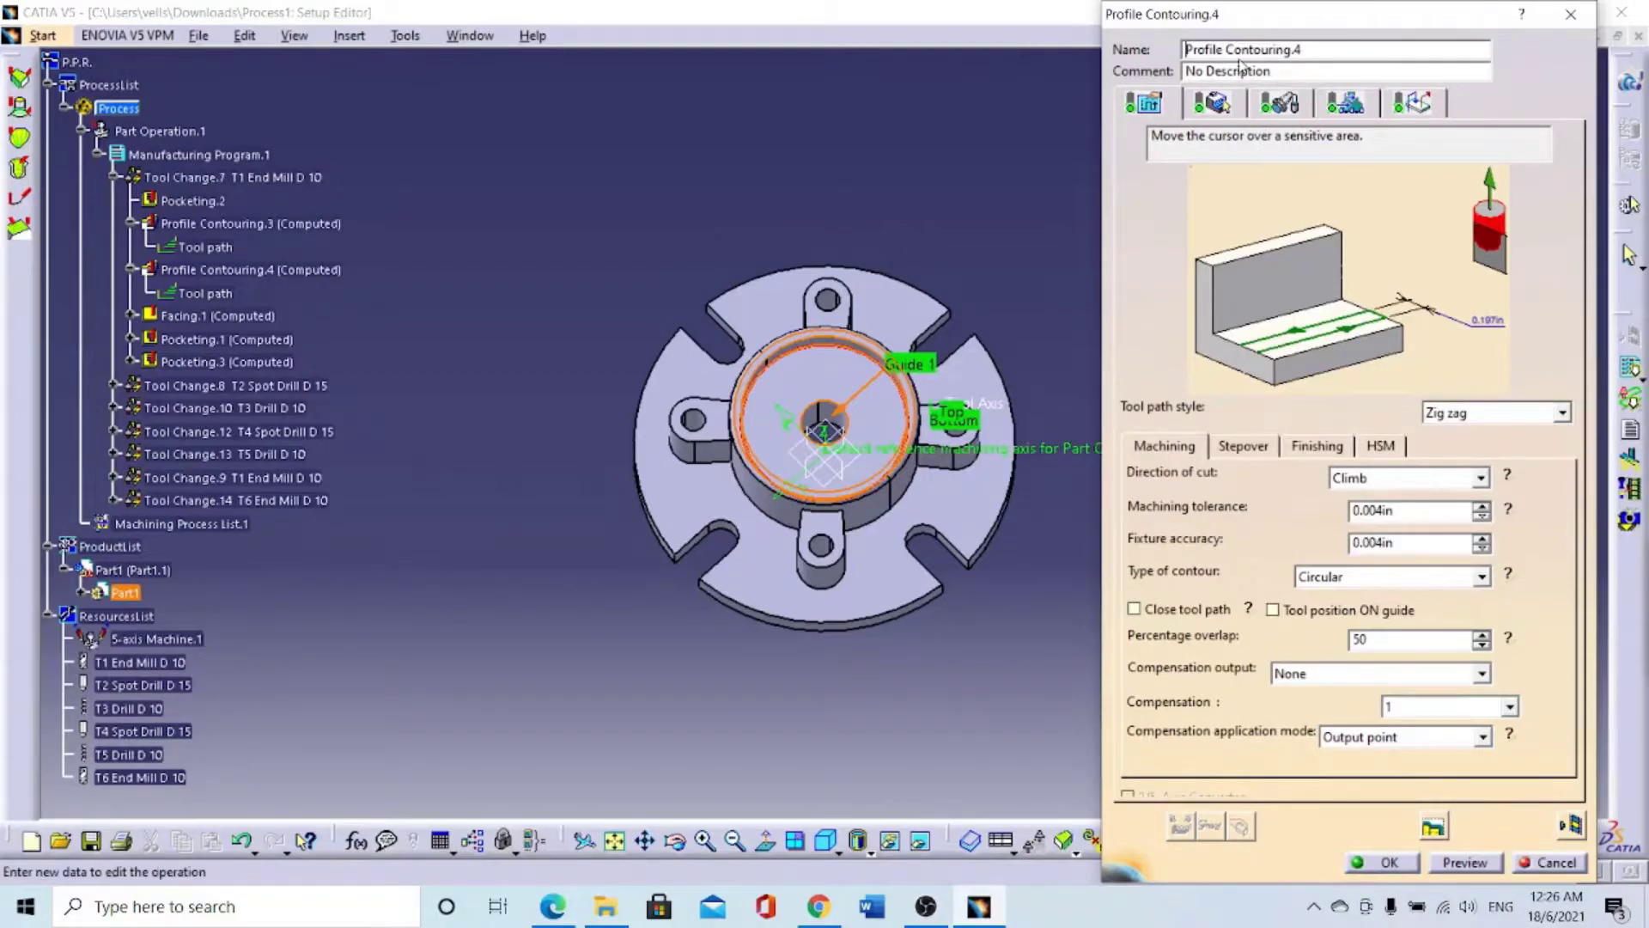
{"action": "left_click", "coordinate": [1281, 104]}
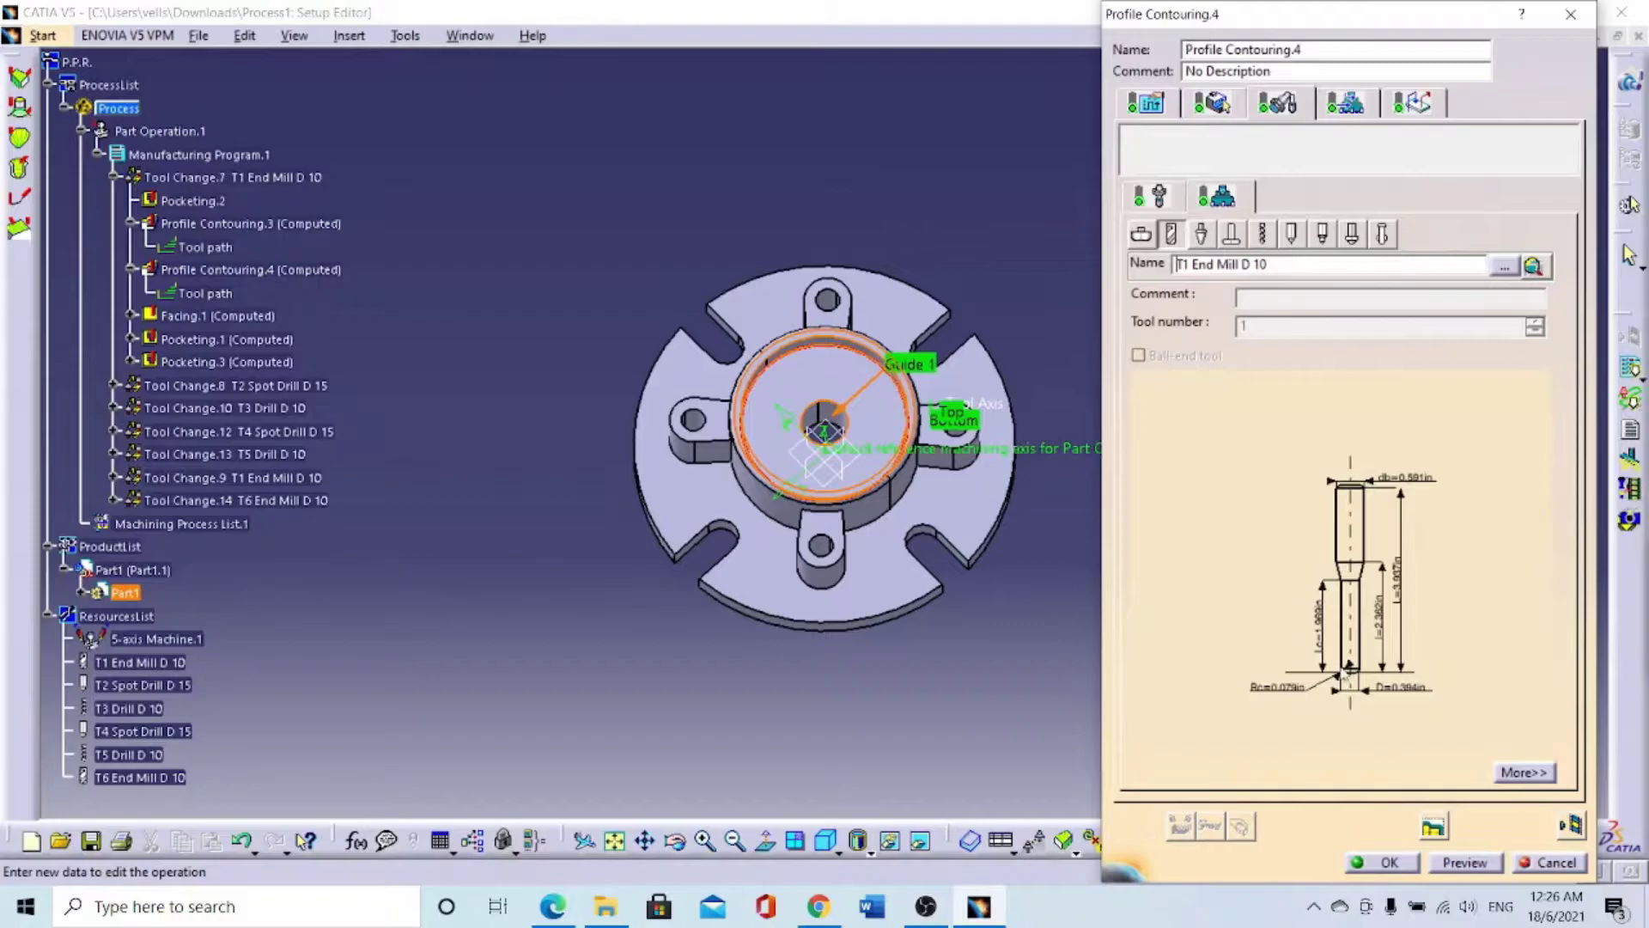
{"action": "left_click", "coordinate": [1569, 826]}
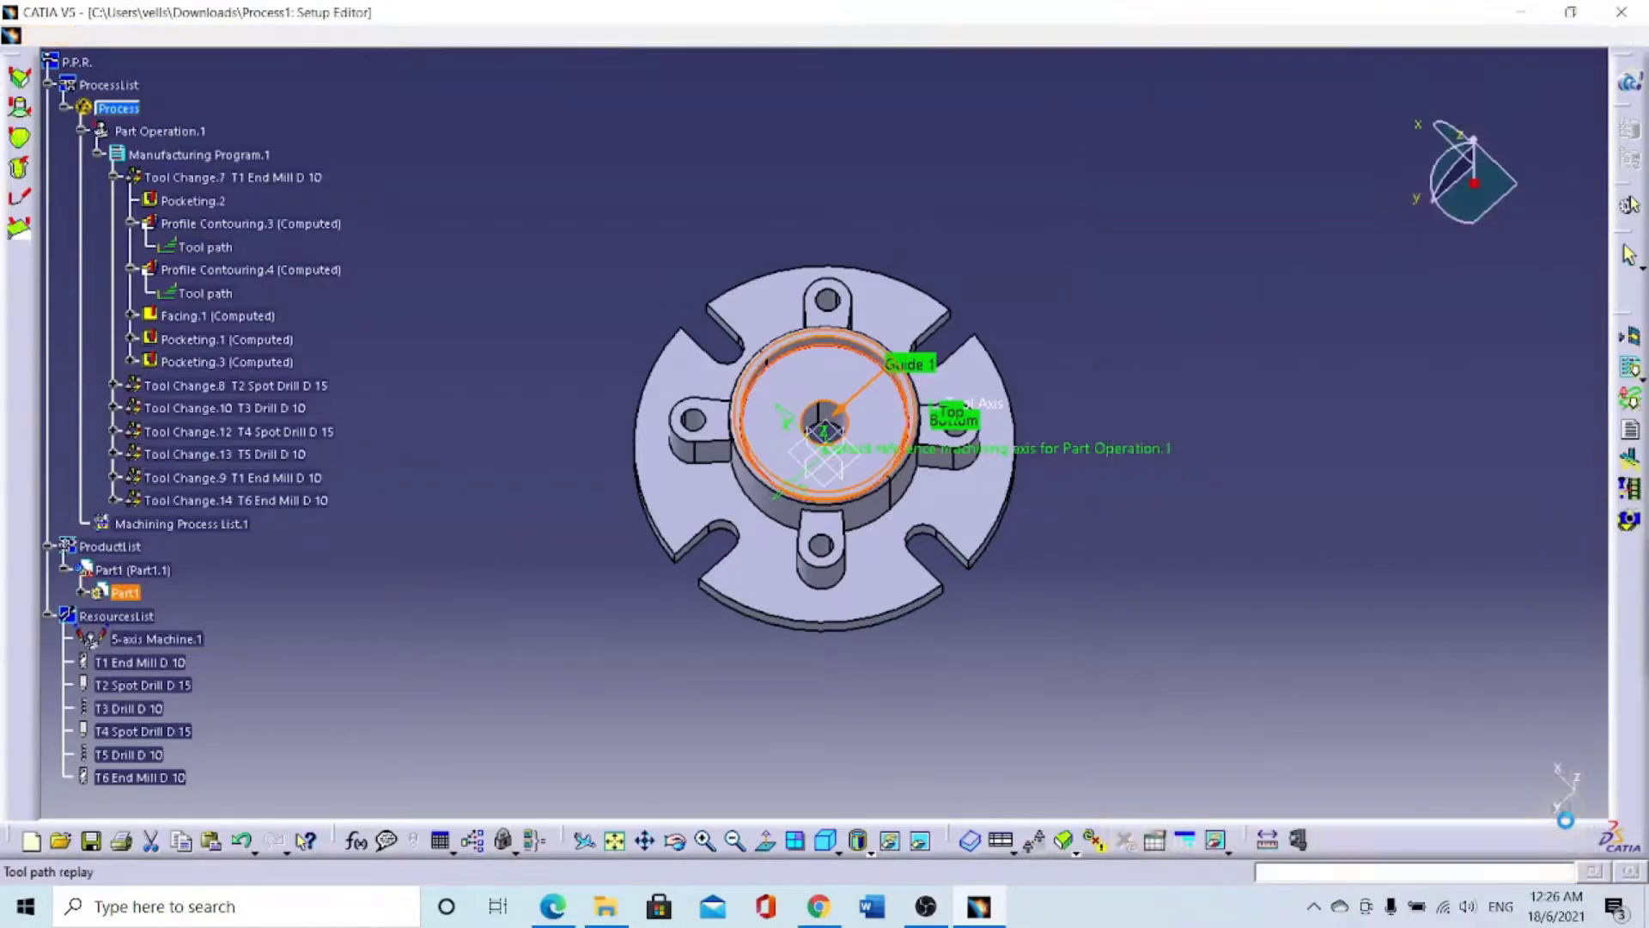
{"action": "left_click", "coordinate": [1409, 559]}
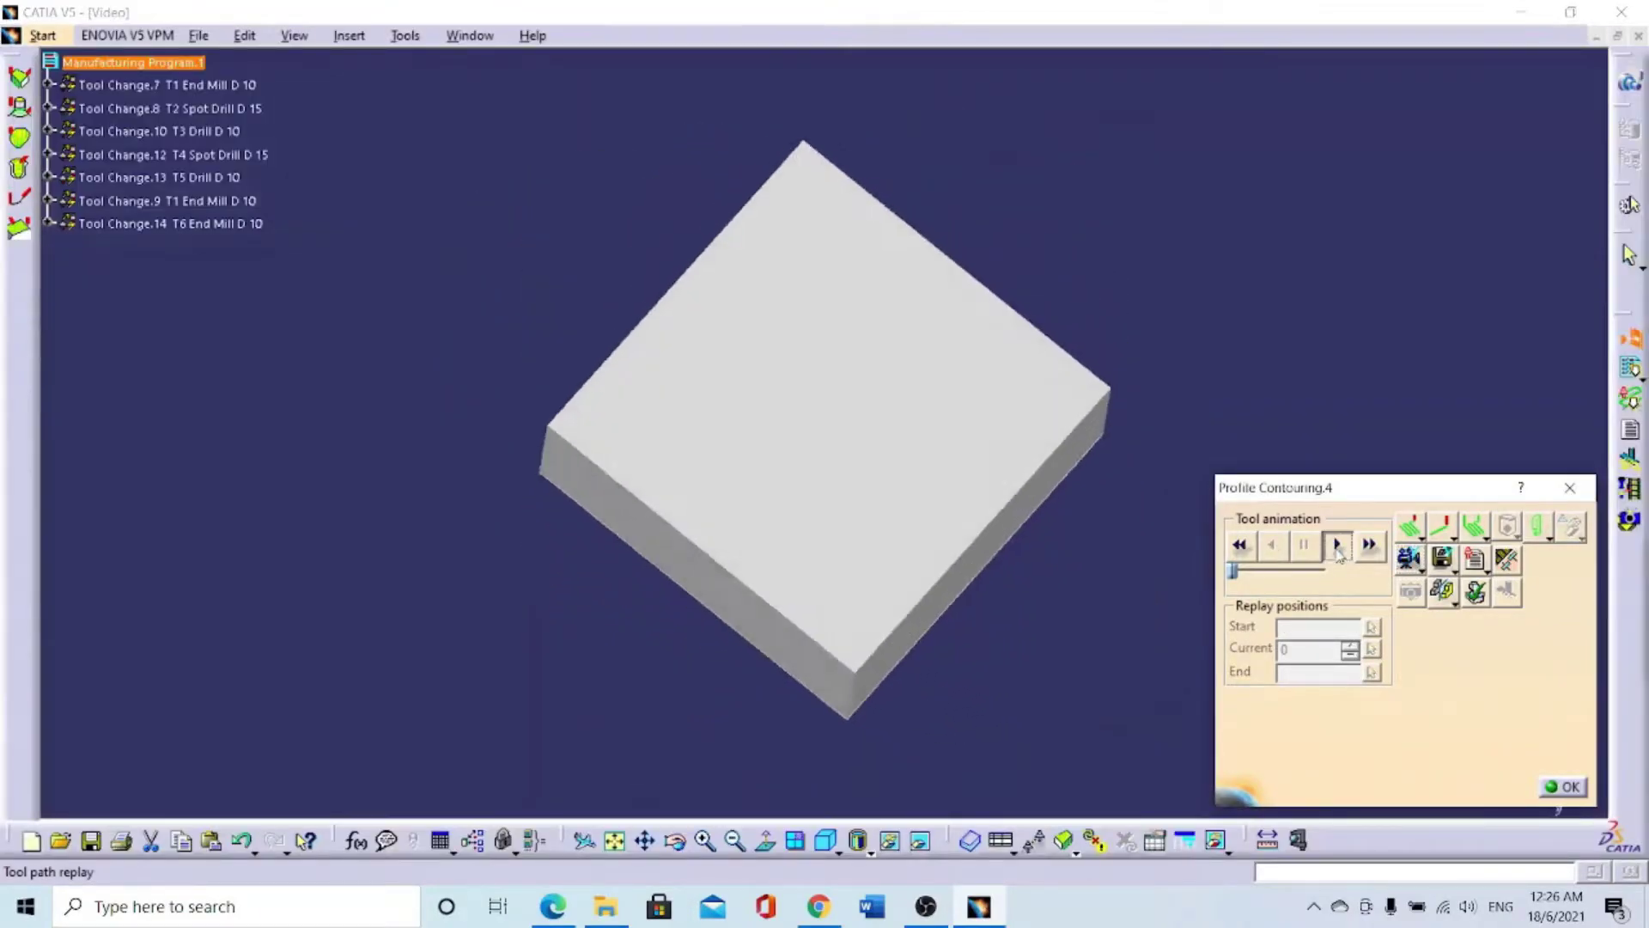
{"action": "left_click", "coordinate": [1338, 544]}
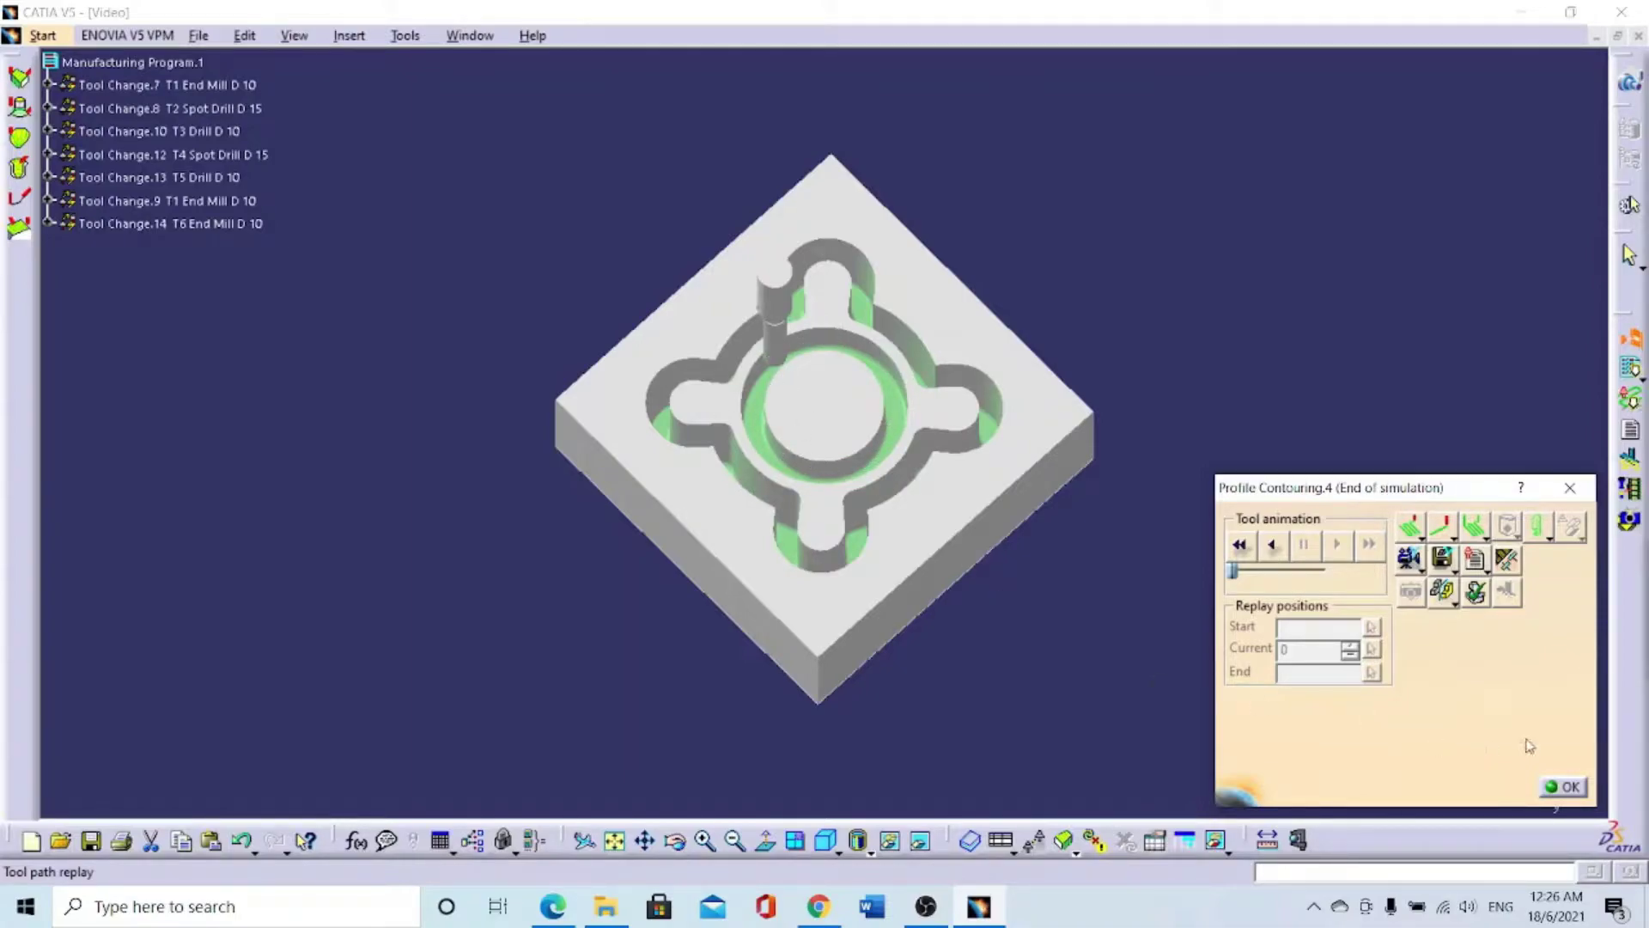
{"action": "left_click", "coordinate": [1556, 788]}
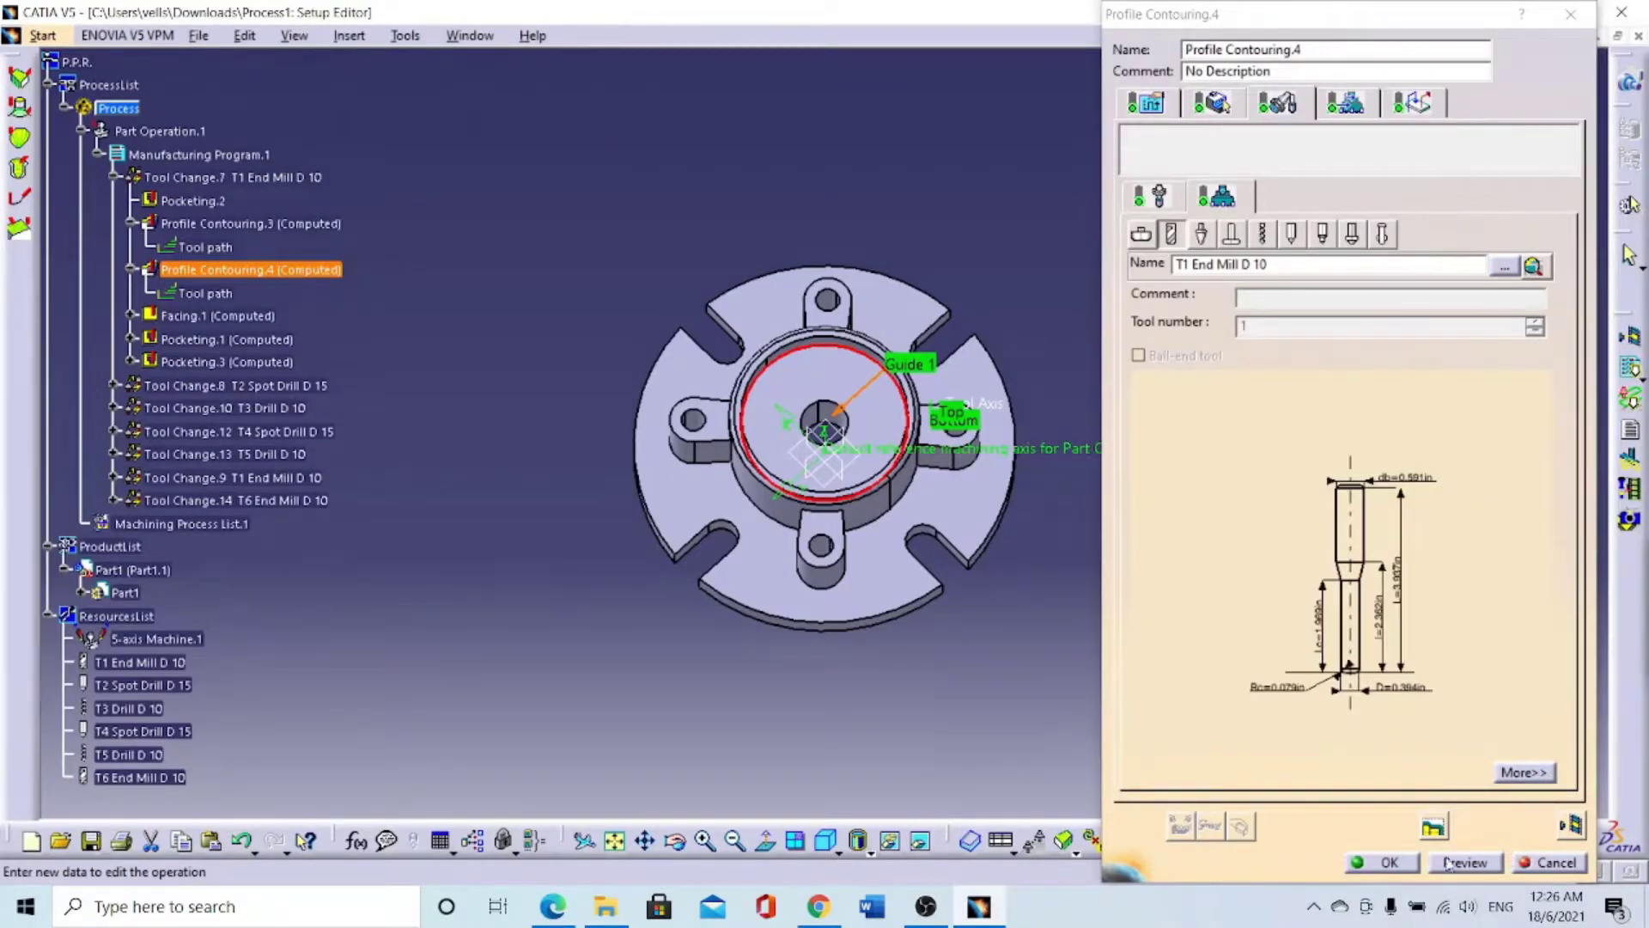
{"action": "left_click", "coordinate": [1389, 862]}
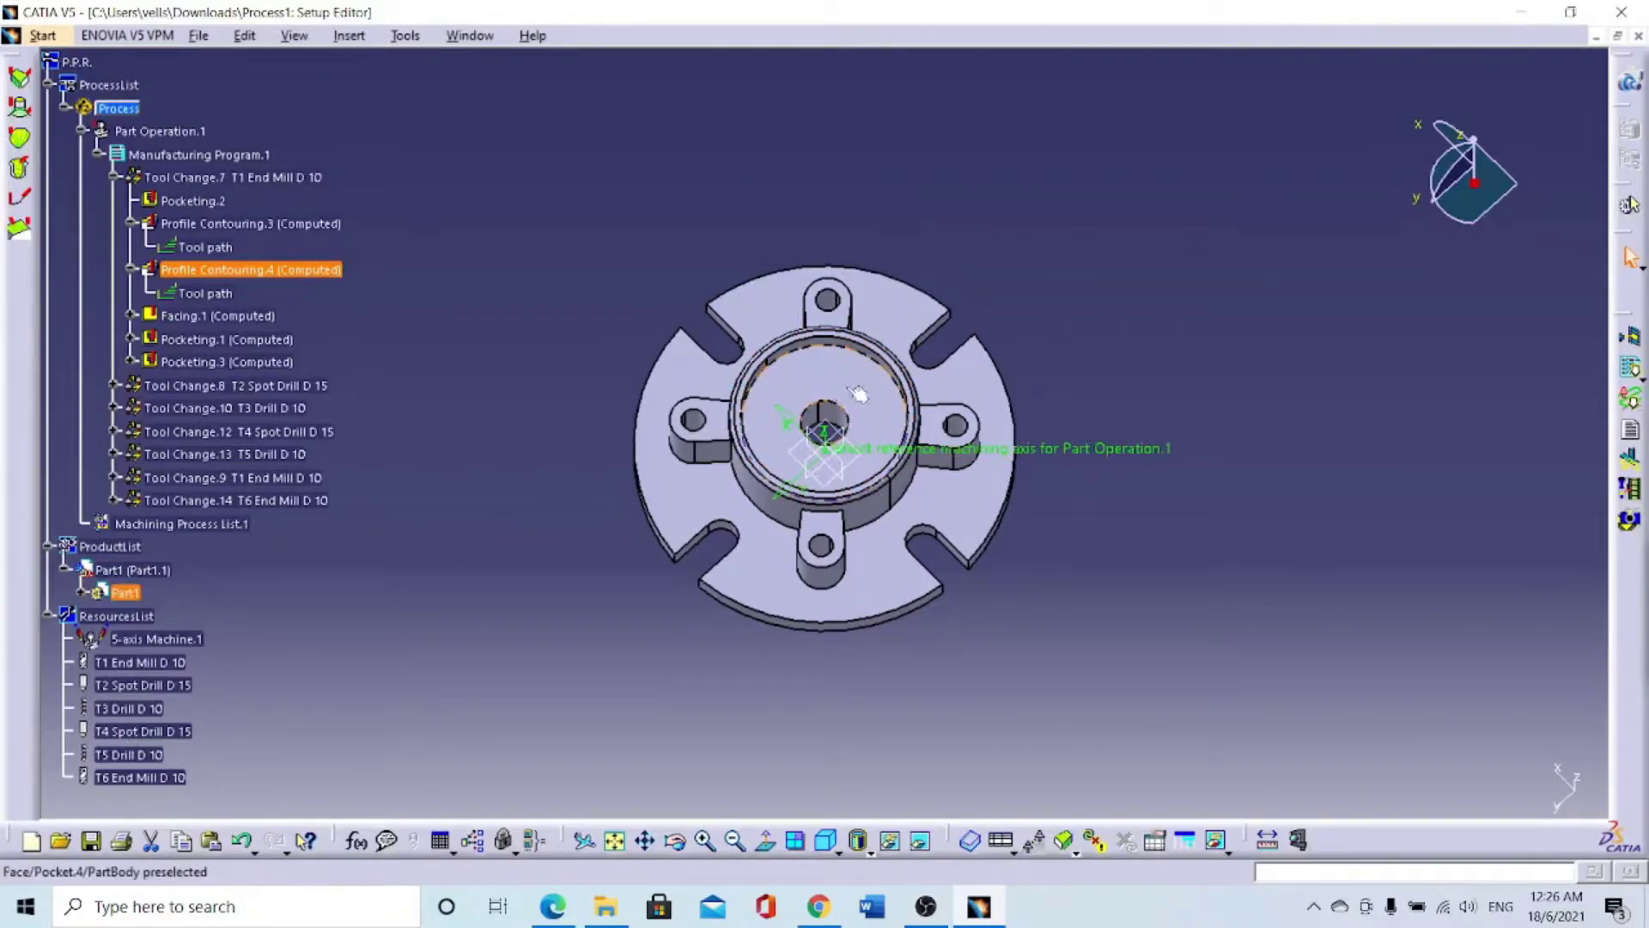
Step: Review the Facing.1 machining strategy and play its tool path video simulation on the stock
{"action": "left_click", "coordinate": [200, 317]}
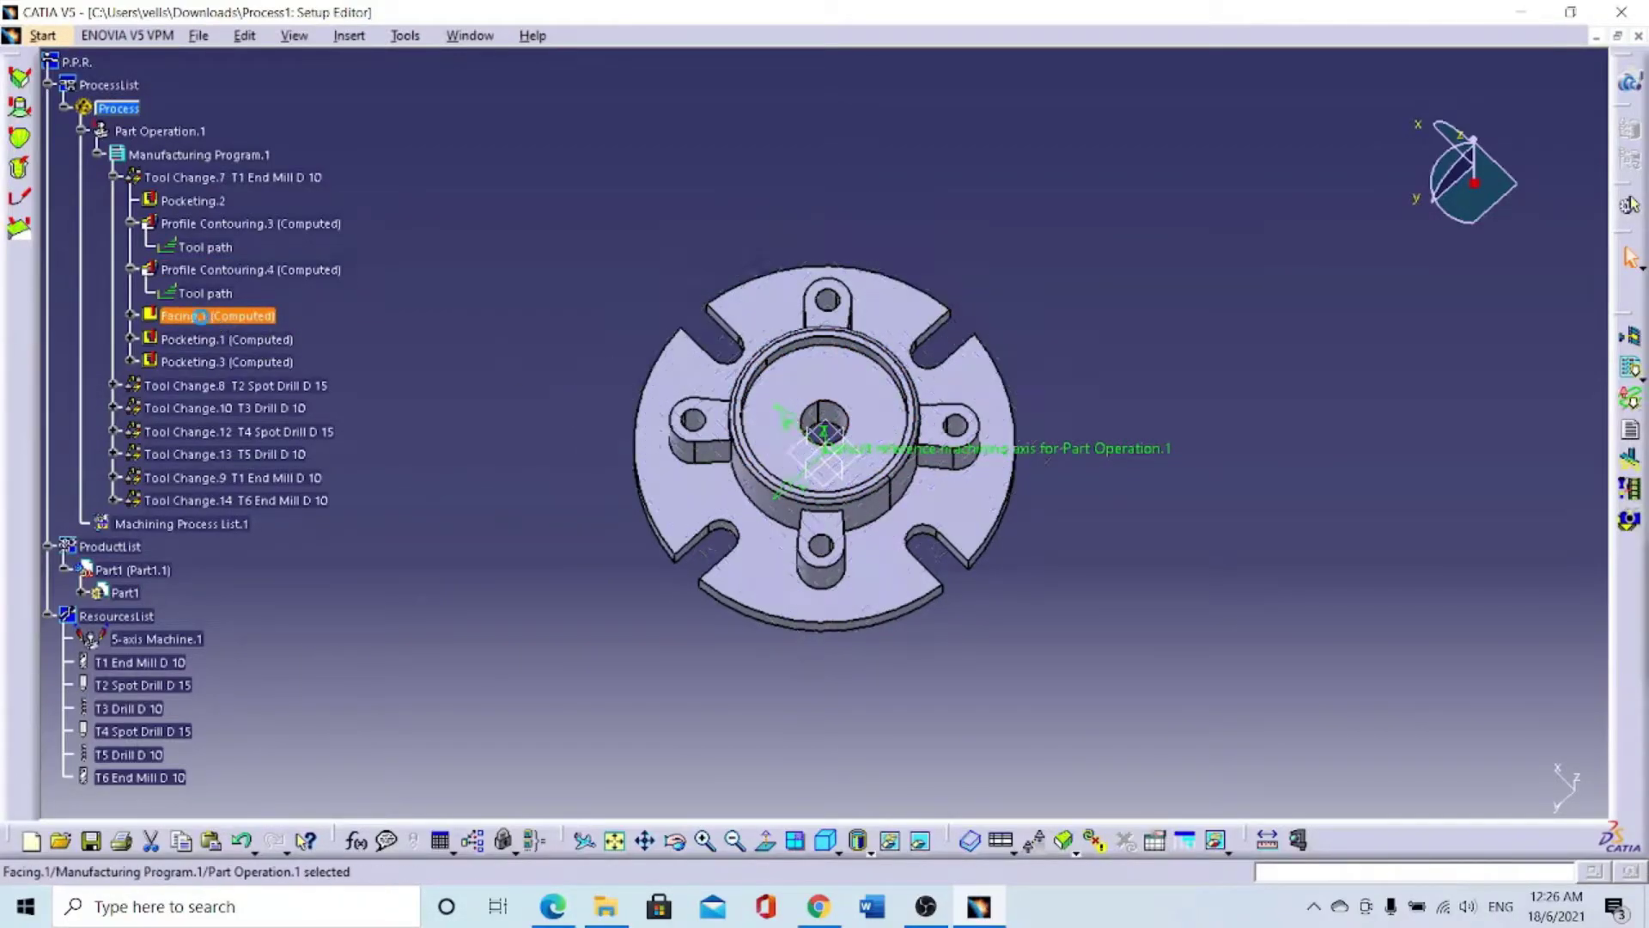
{"action": "double_click", "coordinate": [200, 317]}
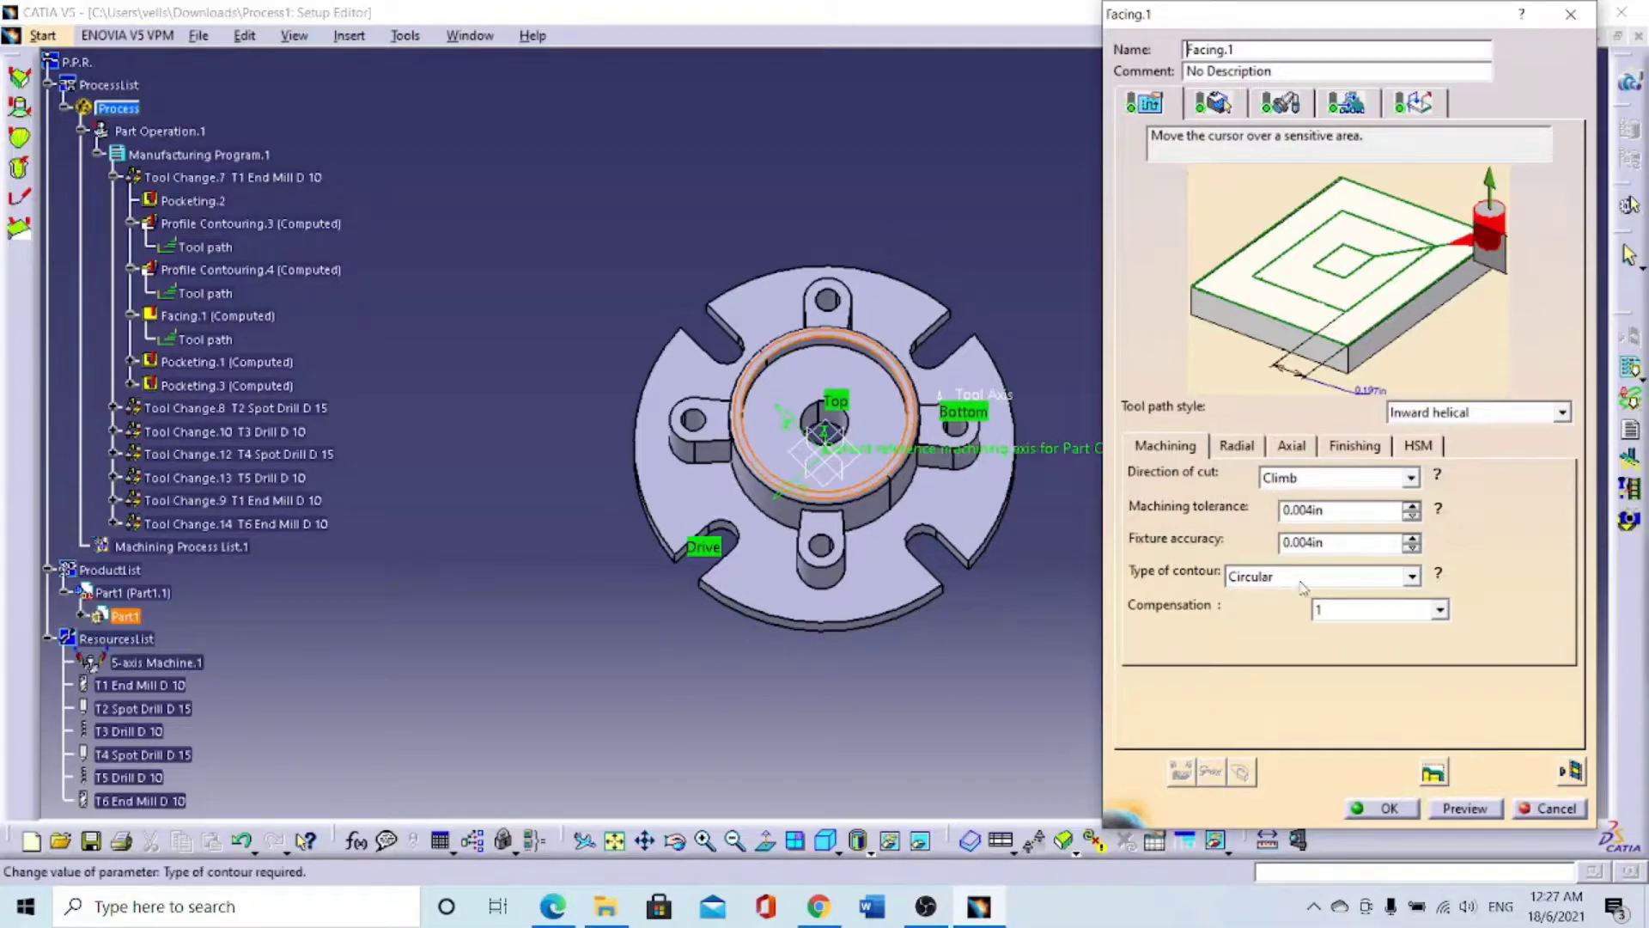
{"action": "left_click", "coordinate": [1574, 769]}
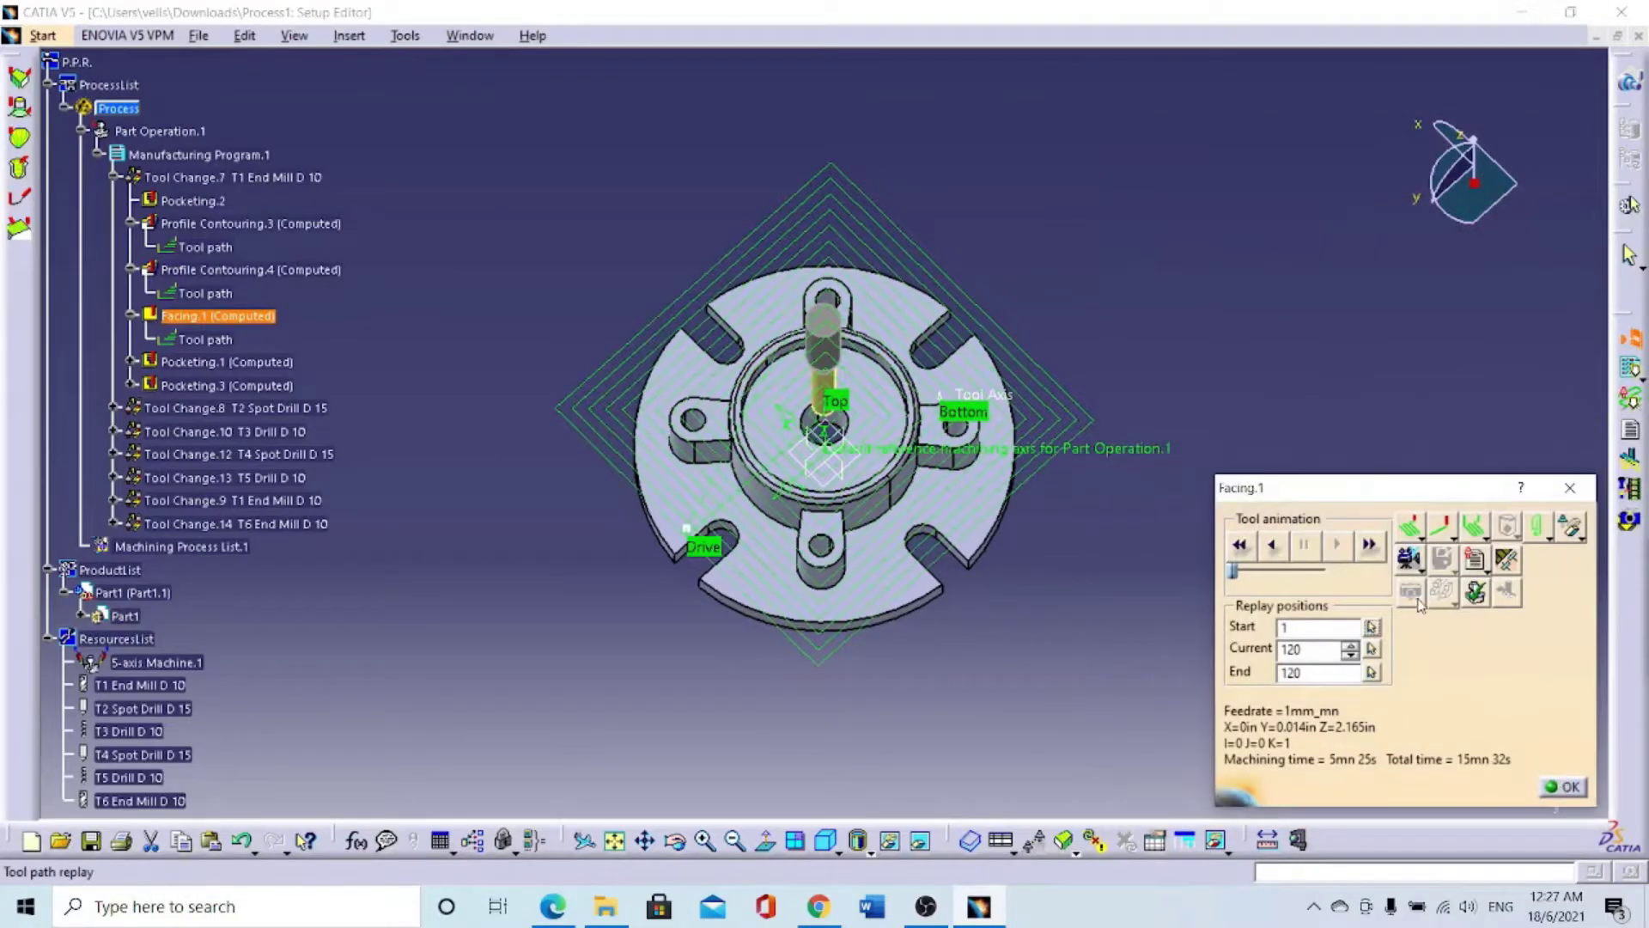
{"action": "left_click", "coordinate": [1409, 558]}
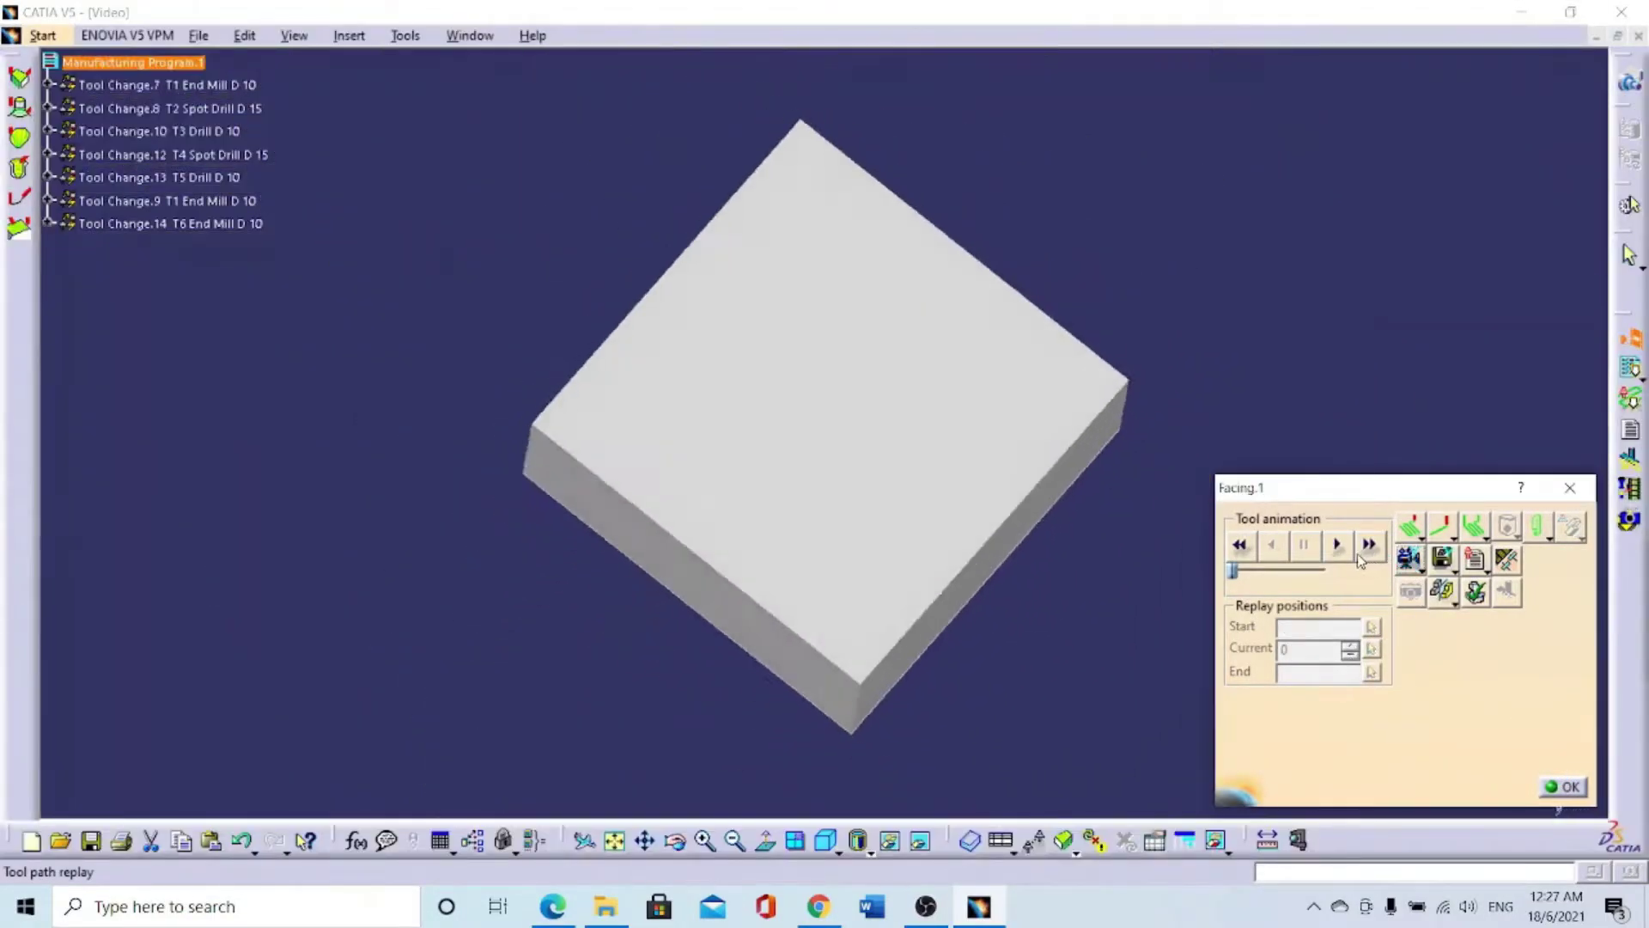
{"action": "left_click", "coordinate": [1339, 548]}
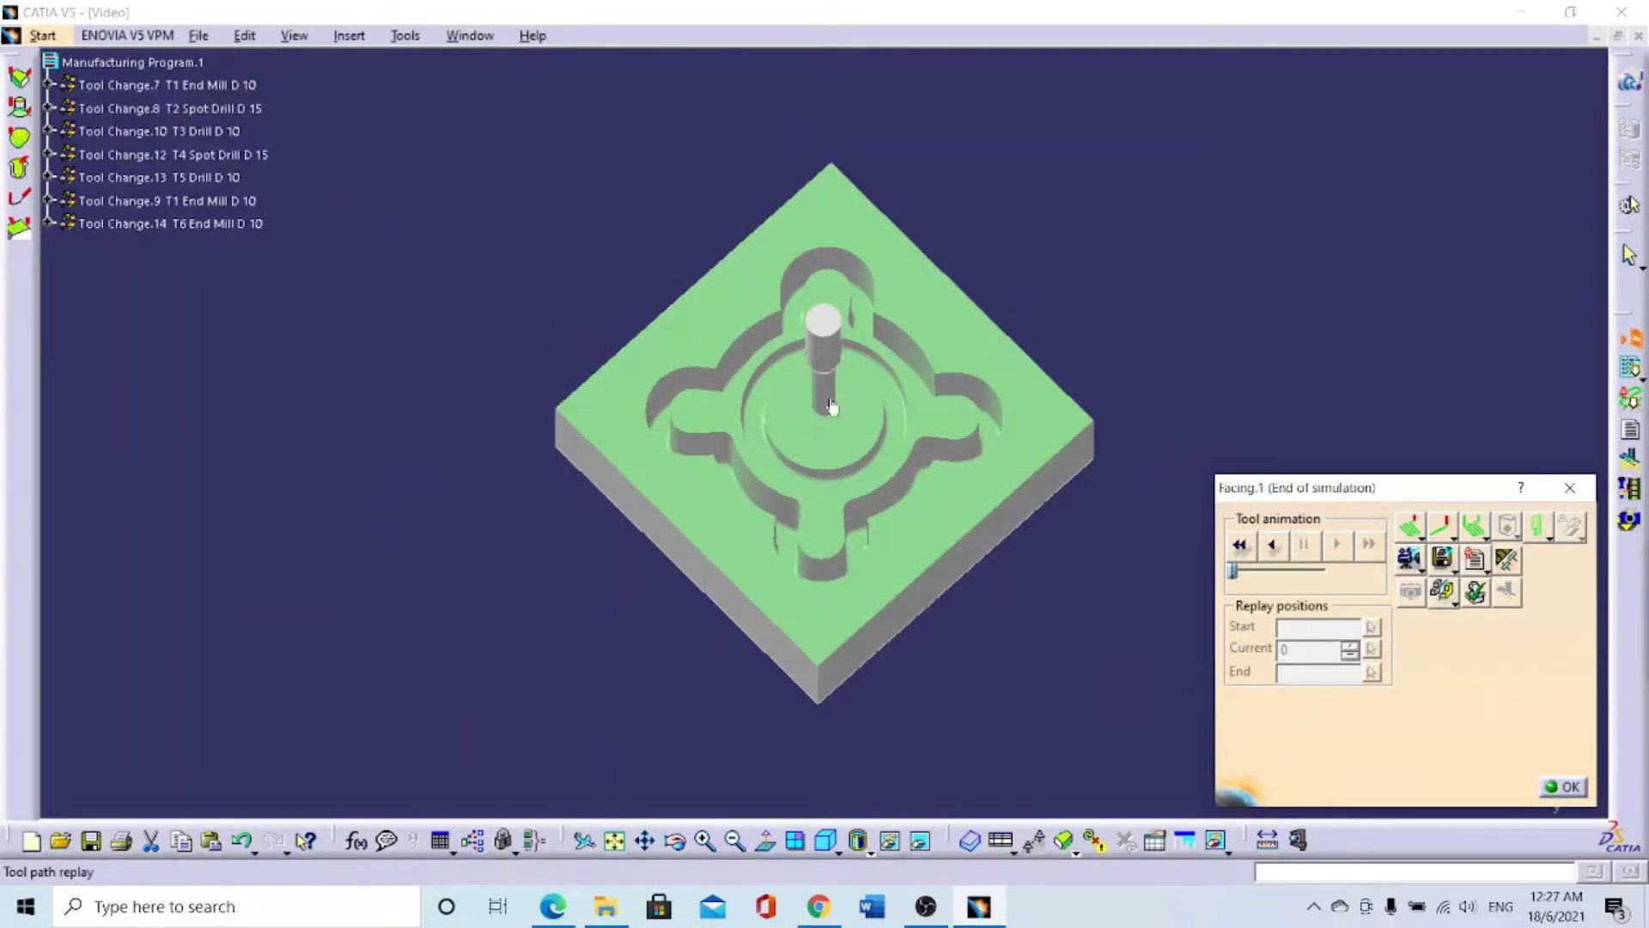
{"action": "left_click", "coordinate": [1585, 790]}
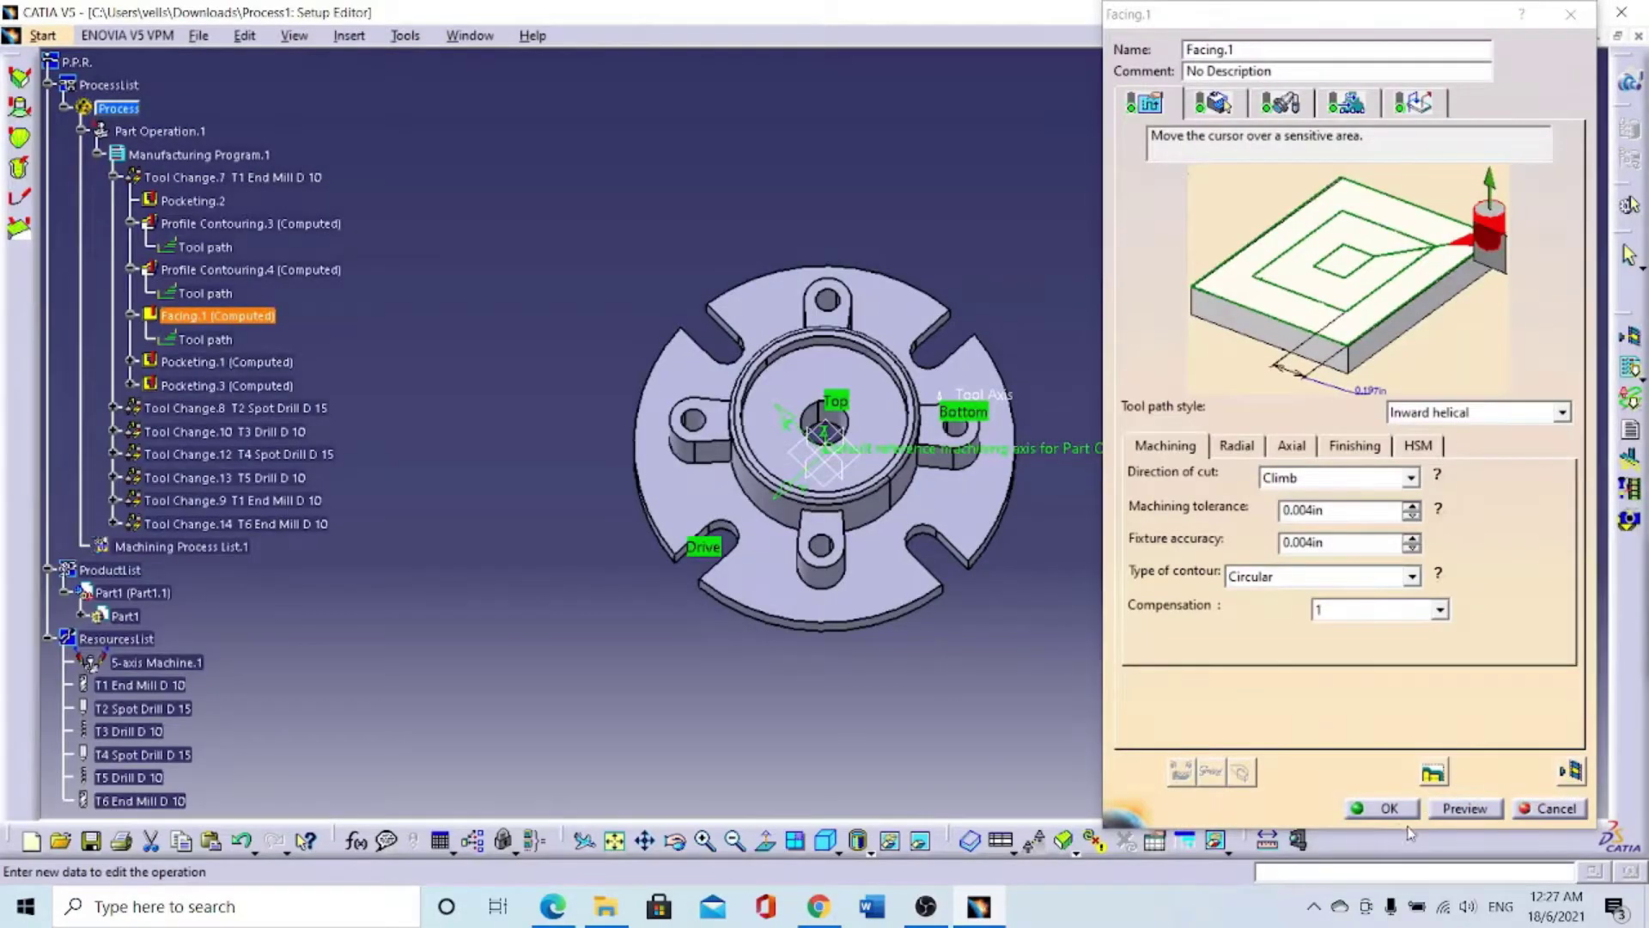
{"action": "left_click", "coordinate": [1387, 808]}
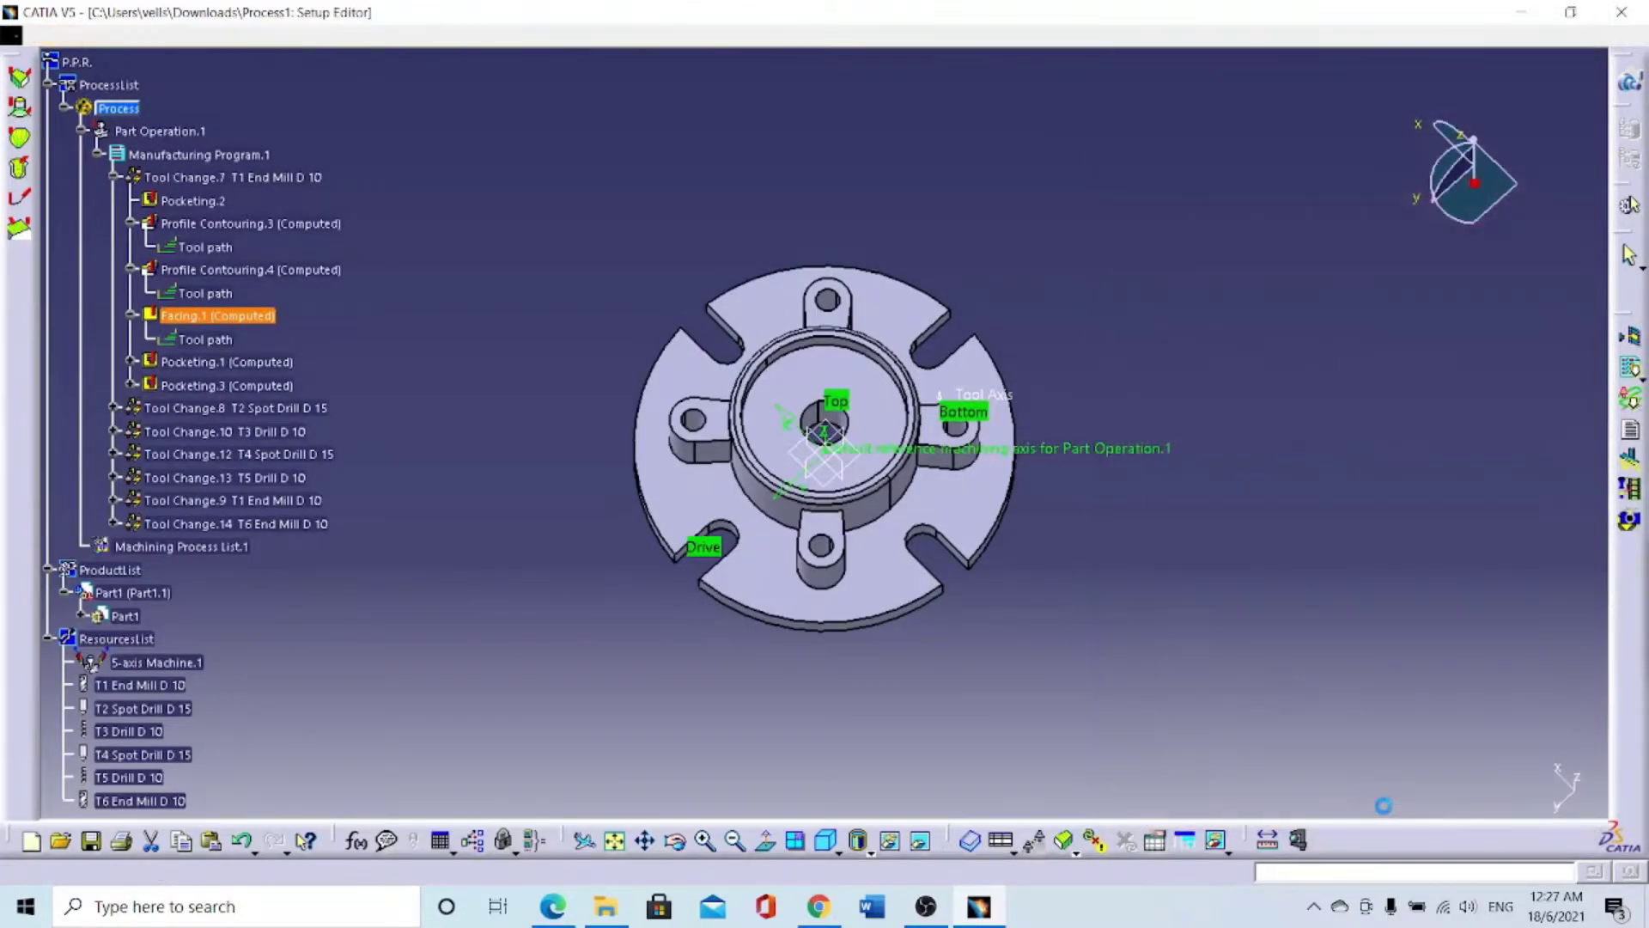
Step: Review the Pocketing.1 machining strategy and play its tool path video simulation on the stock
{"action": "double_click", "coordinate": [197, 362]}
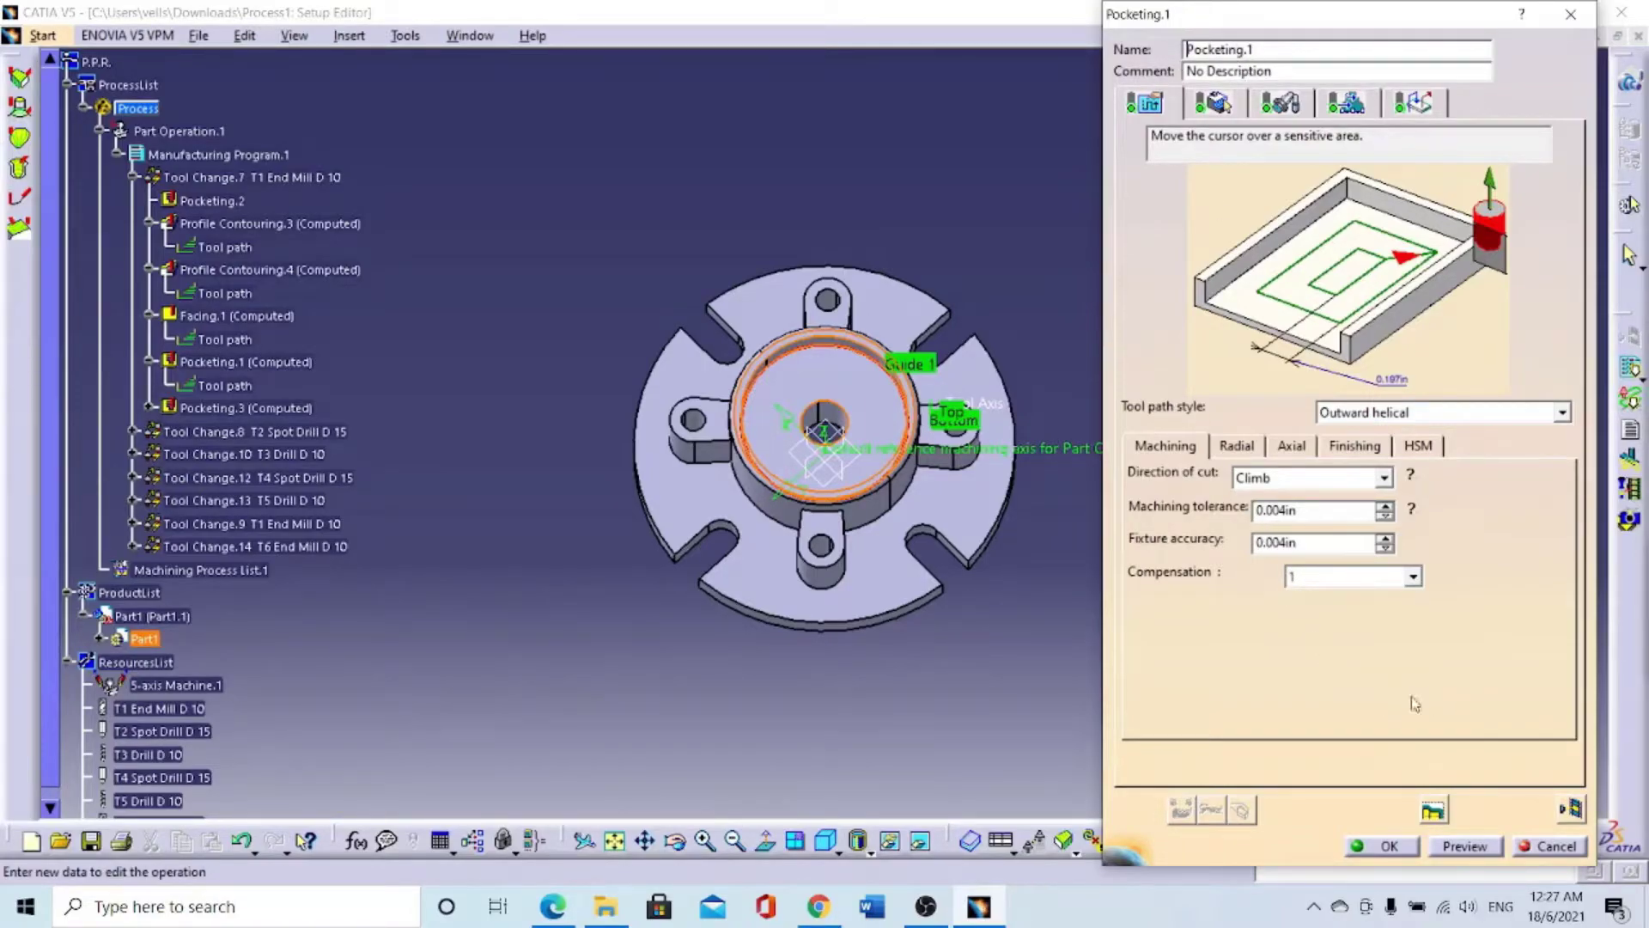
{"action": "left_click", "coordinate": [1570, 809]}
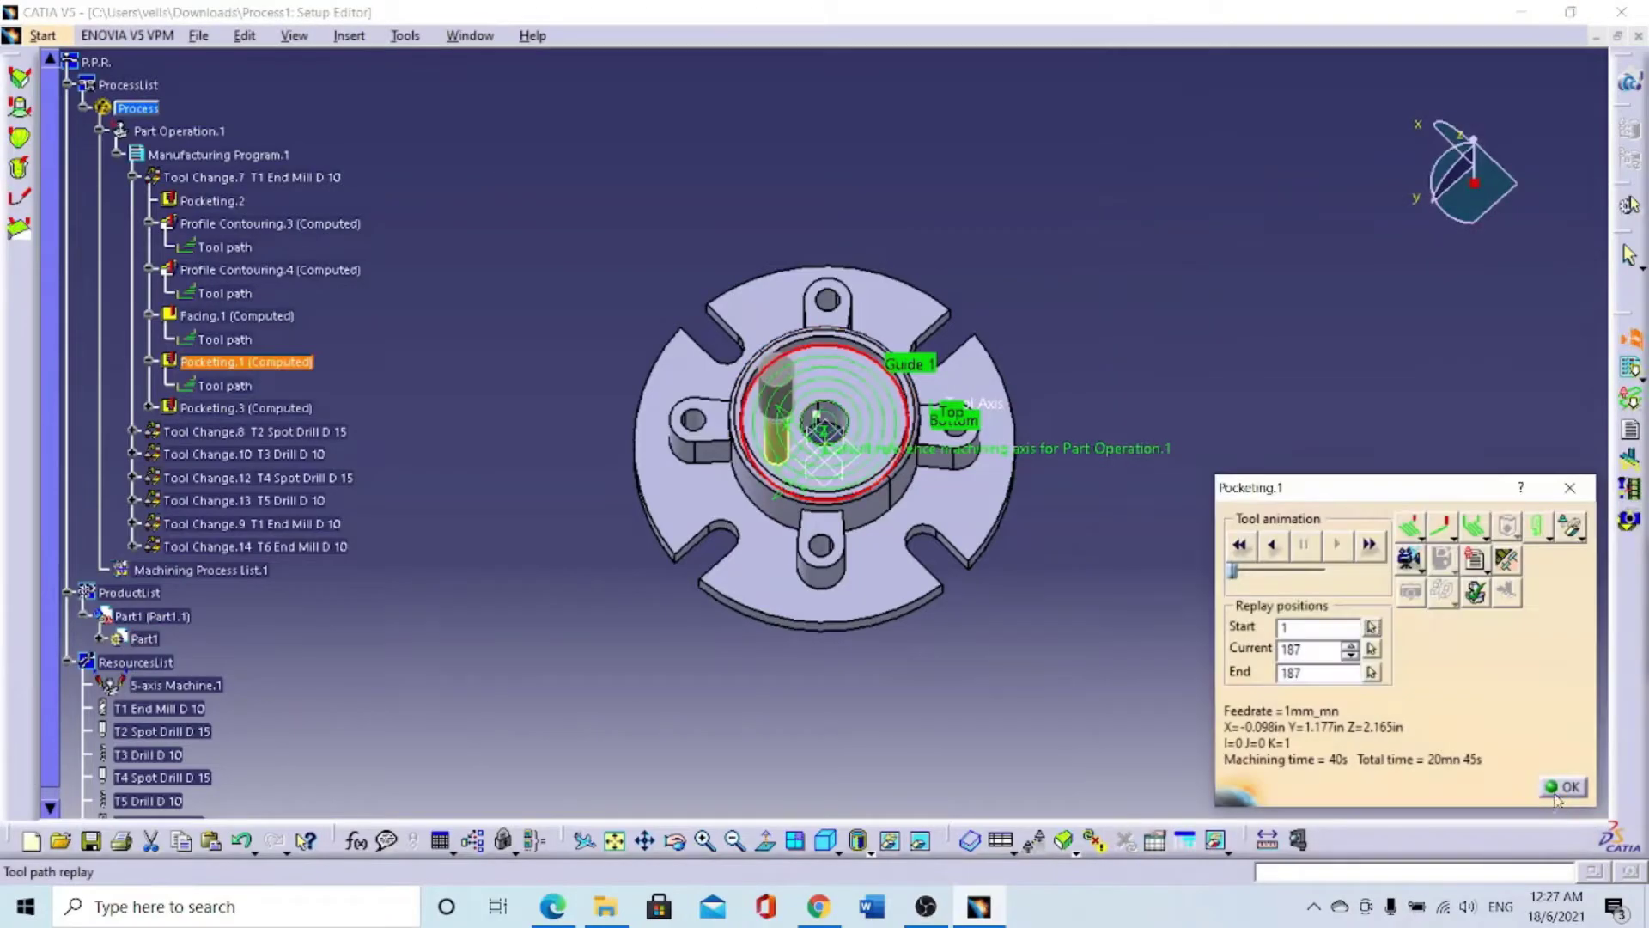
{"action": "left_click", "coordinate": [1408, 558]}
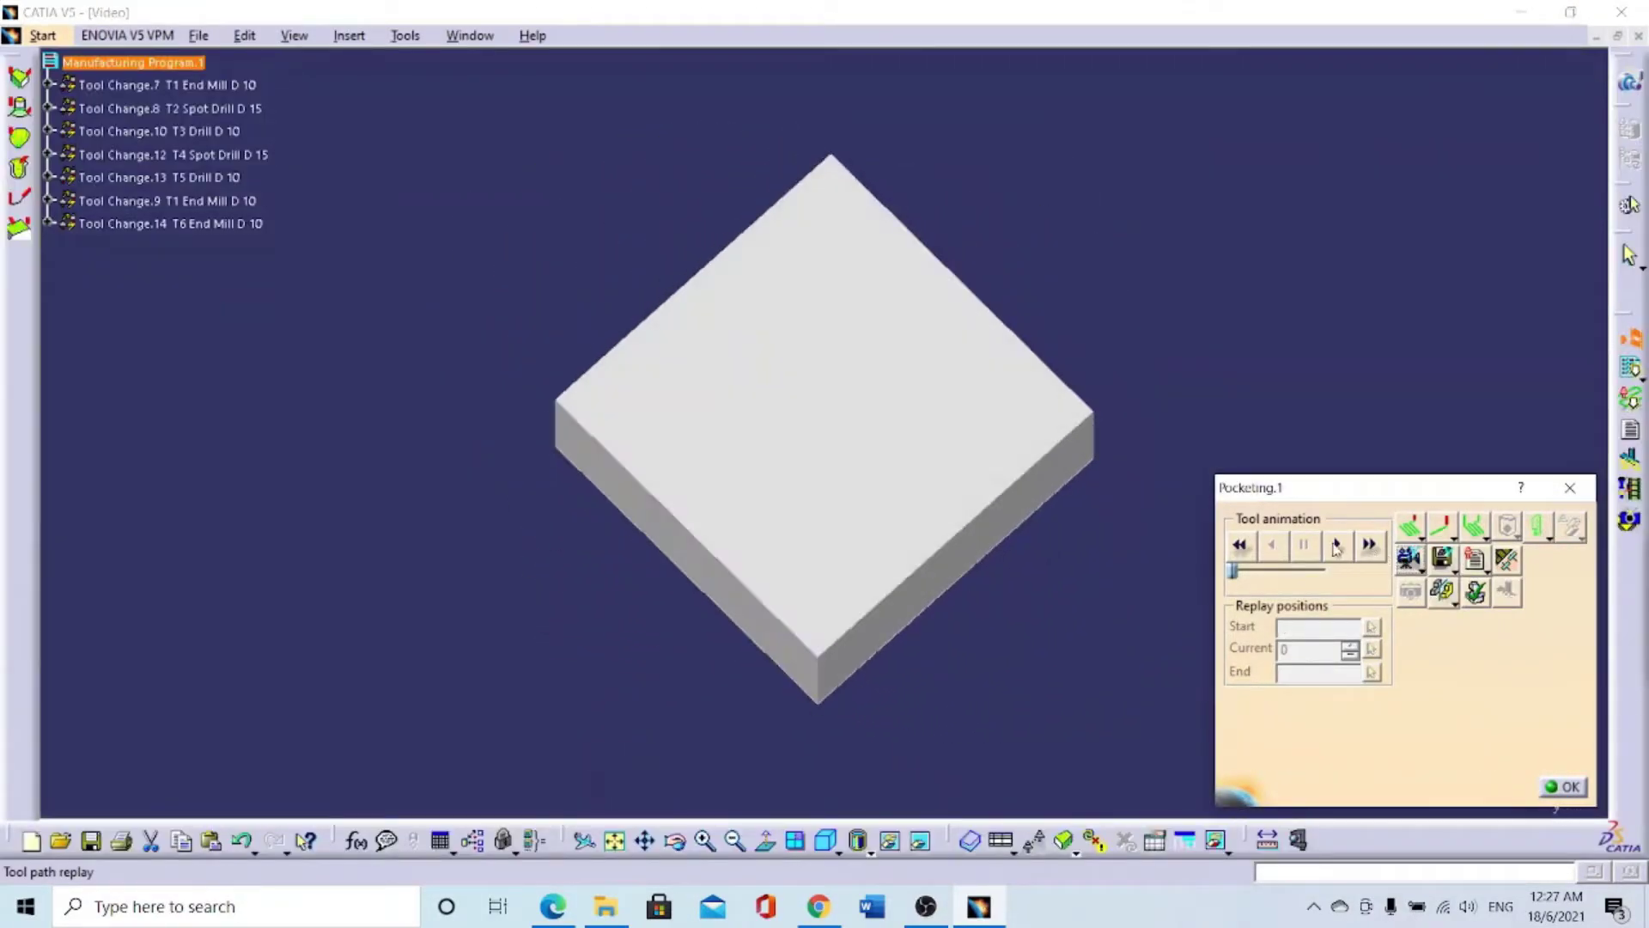
{"action": "left_click", "coordinate": [1336, 545]}
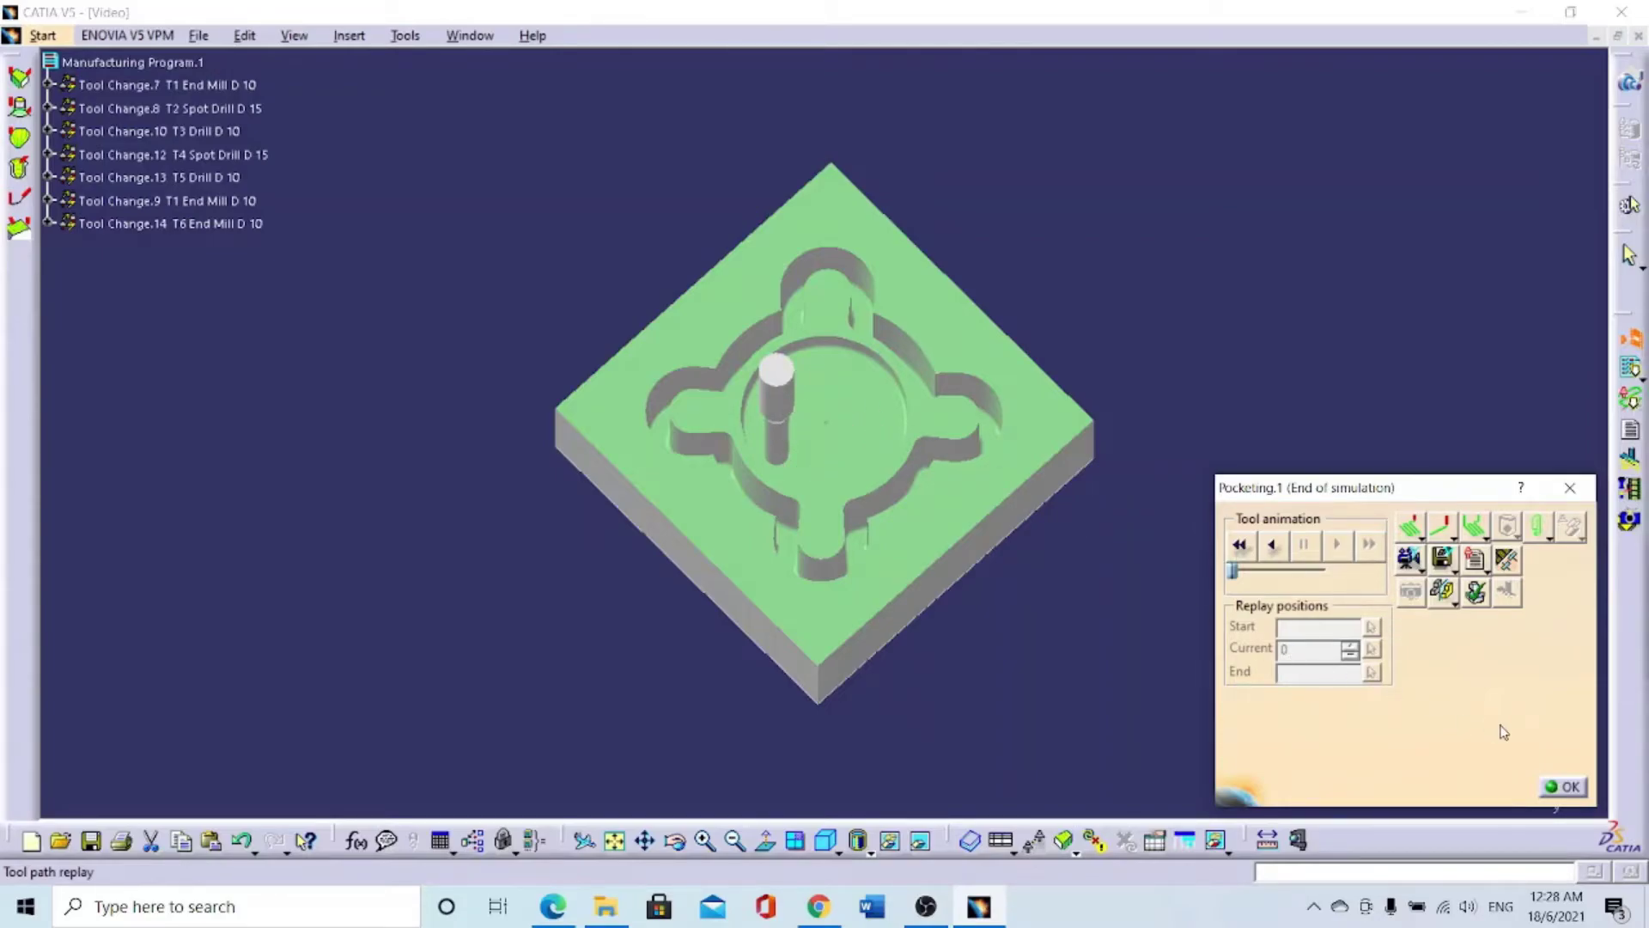
{"action": "left_click", "coordinate": [1557, 783]}
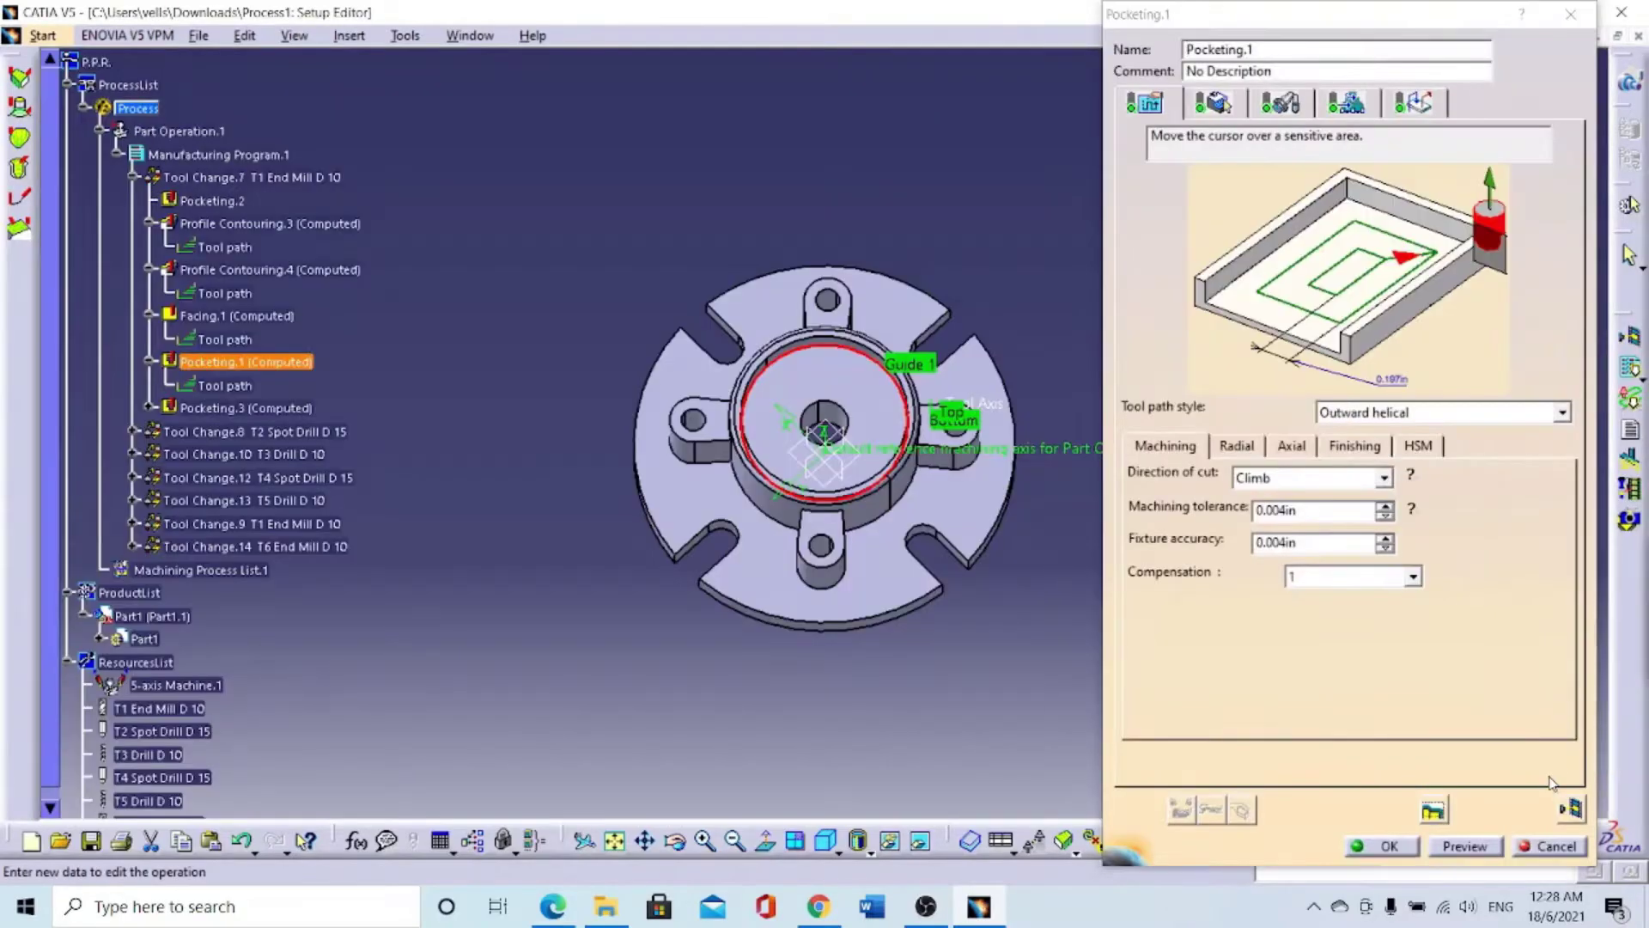
{"action": "left_click", "coordinate": [1420, 846]}
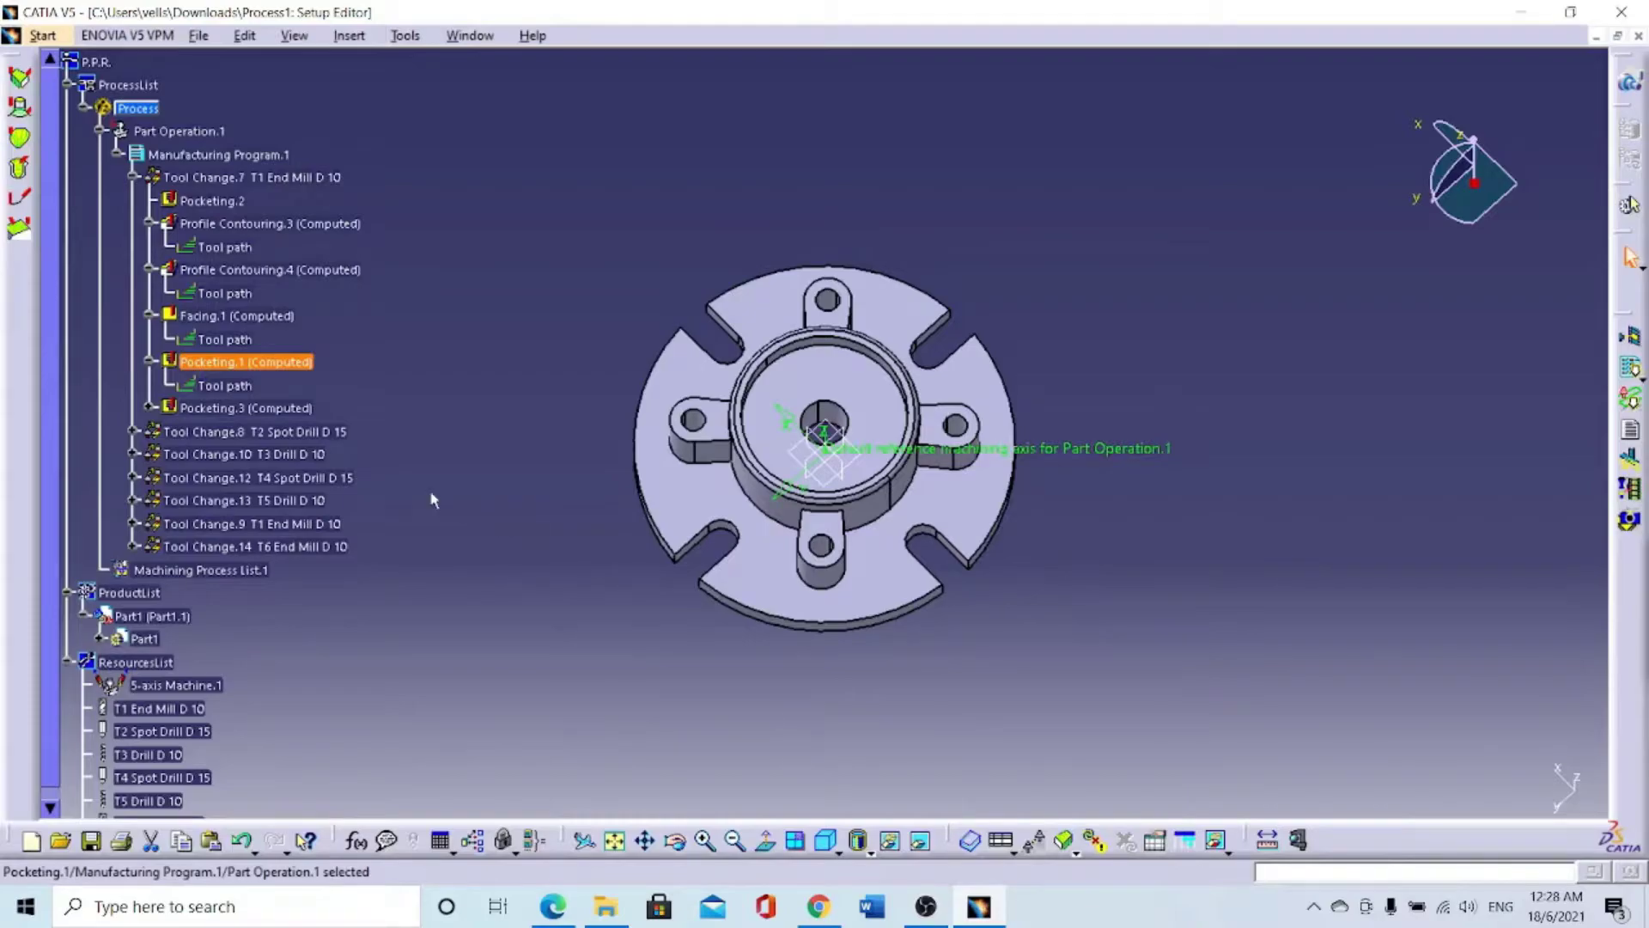
Step: Review the Pocketing.3 machining strategy and play its tool path video simulation on the stock
{"action": "double_click", "coordinate": [213, 410]}
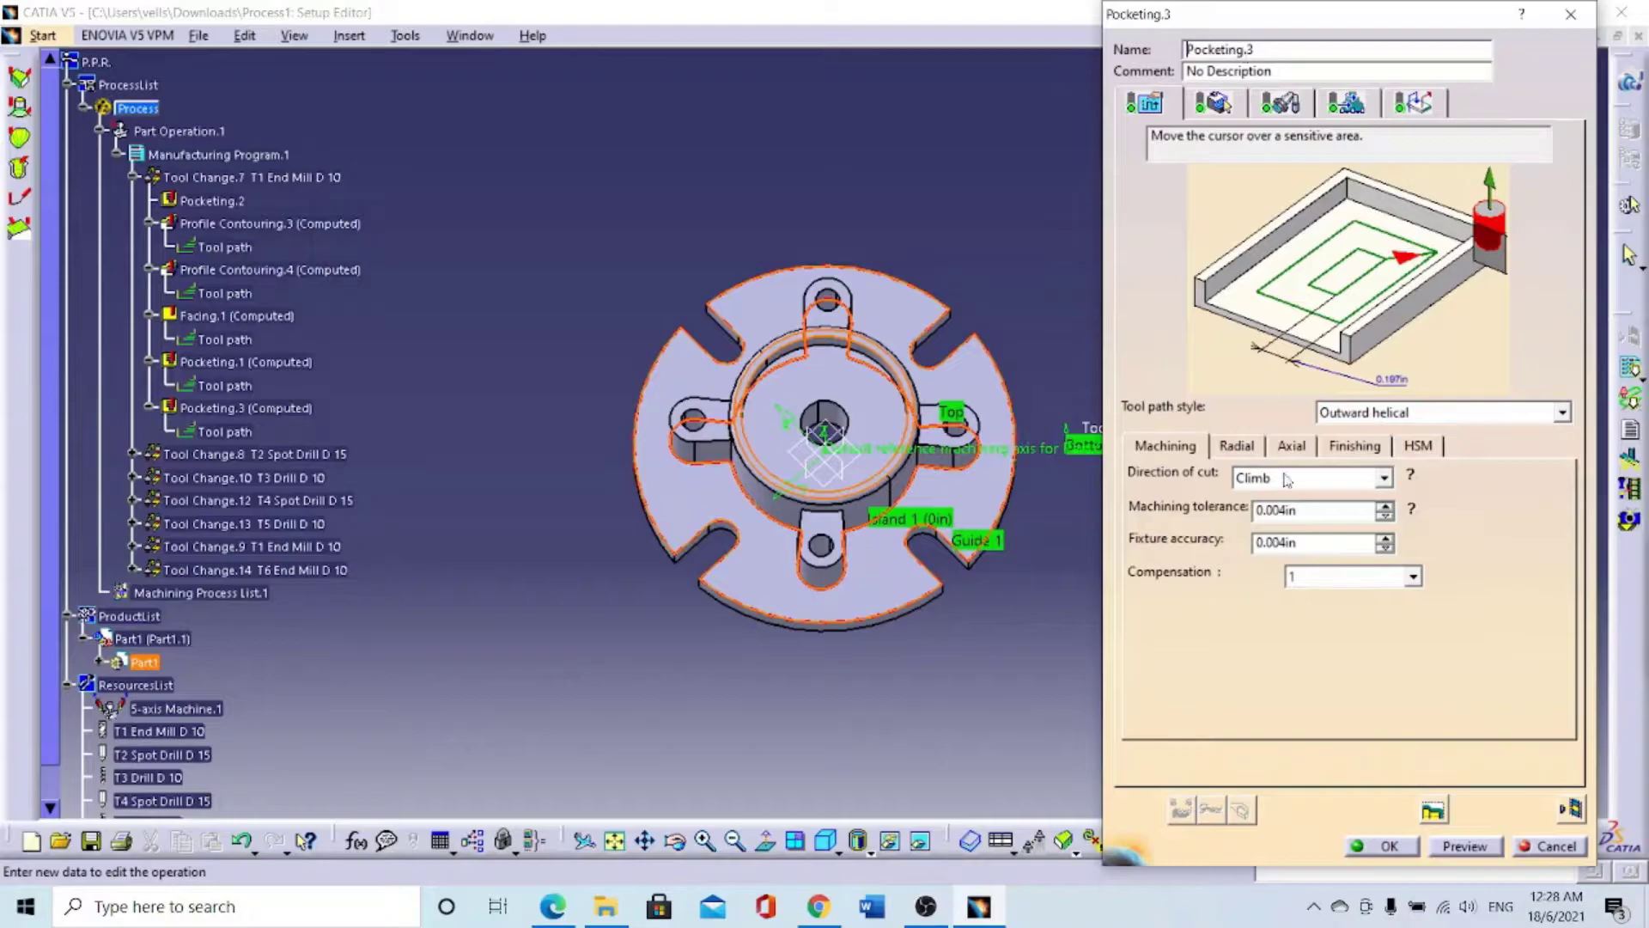
{"action": "left_click", "coordinate": [1573, 809]}
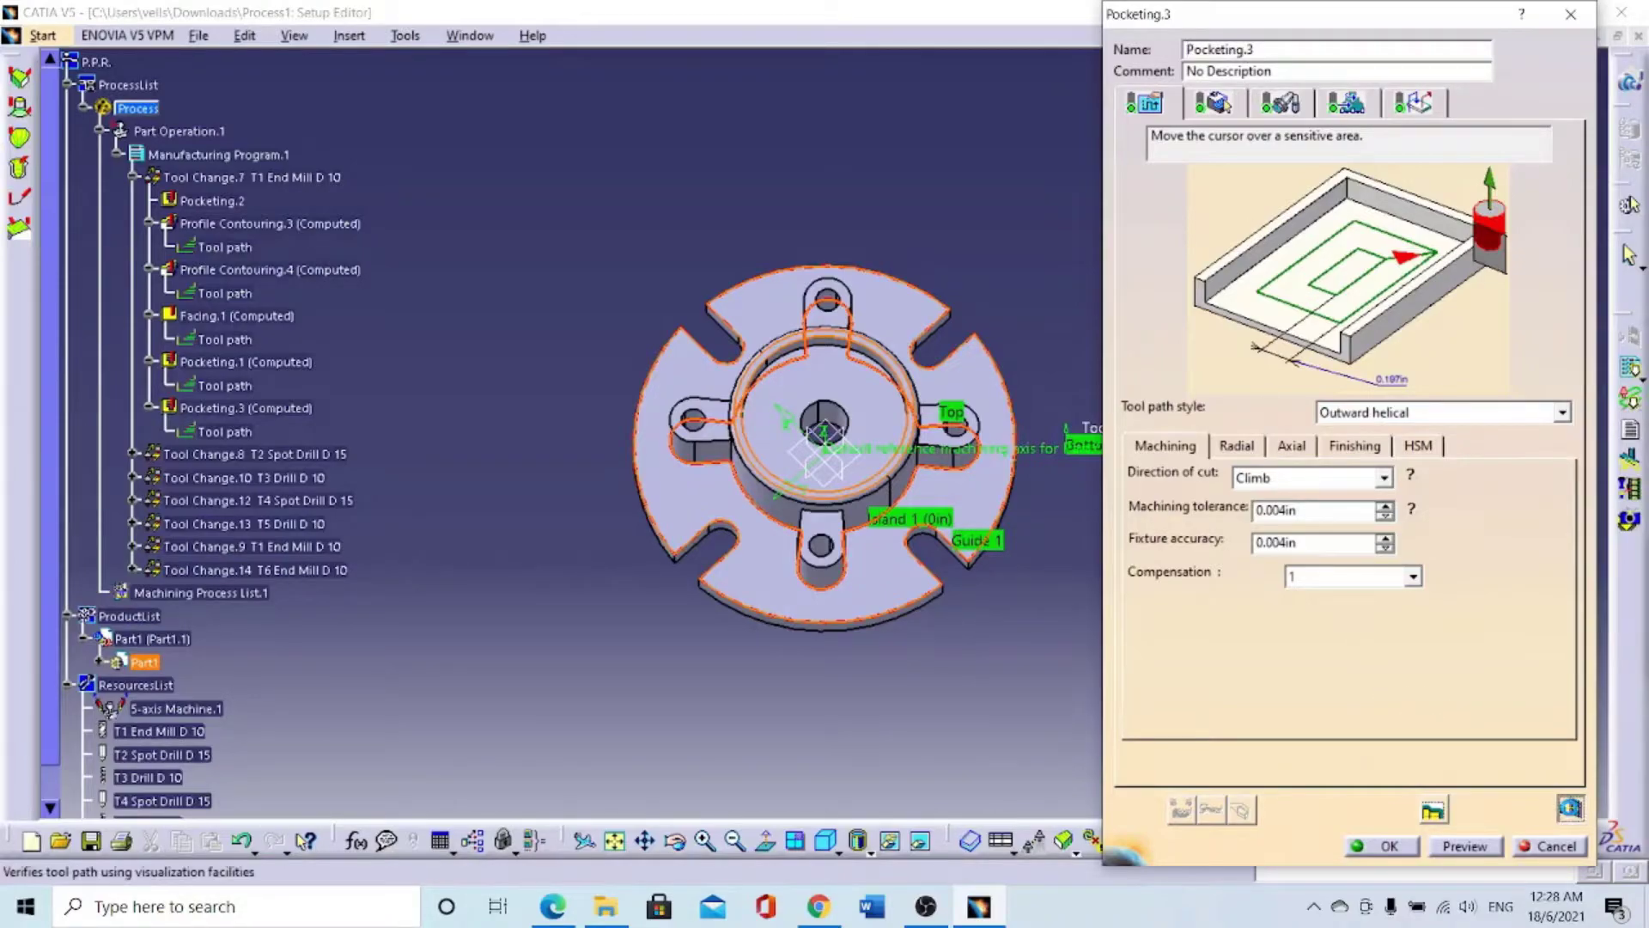
{"action": "left_click", "coordinate": [1413, 560]}
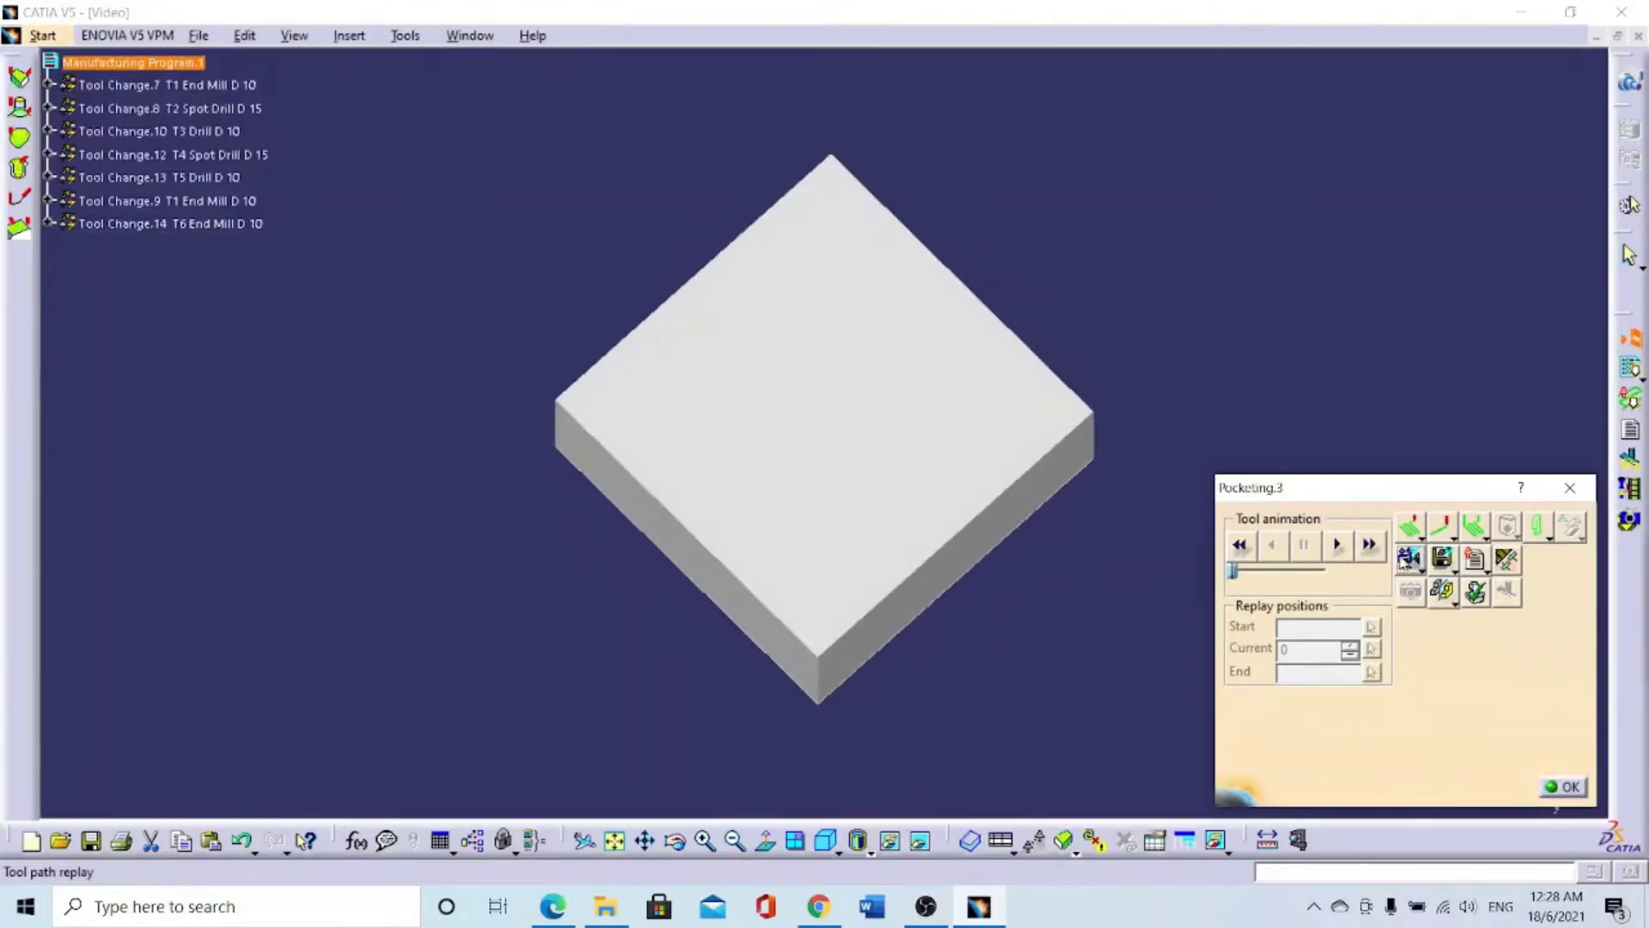
{"action": "left_click", "coordinate": [1338, 549]}
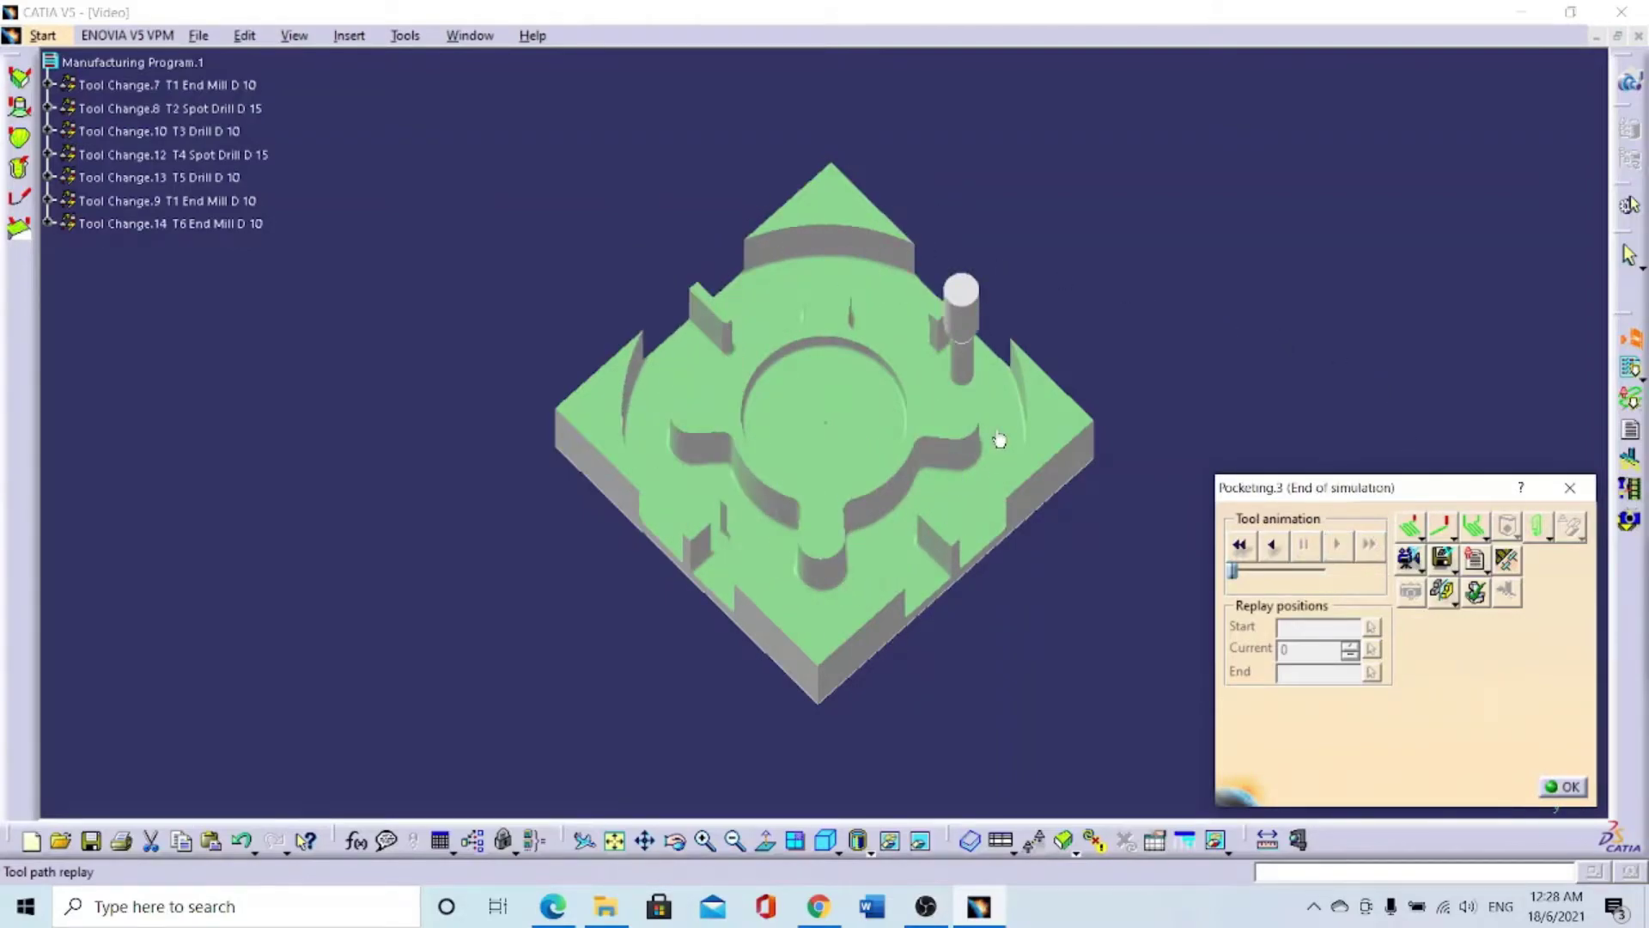
{"action": "left_click", "coordinate": [1563, 786]}
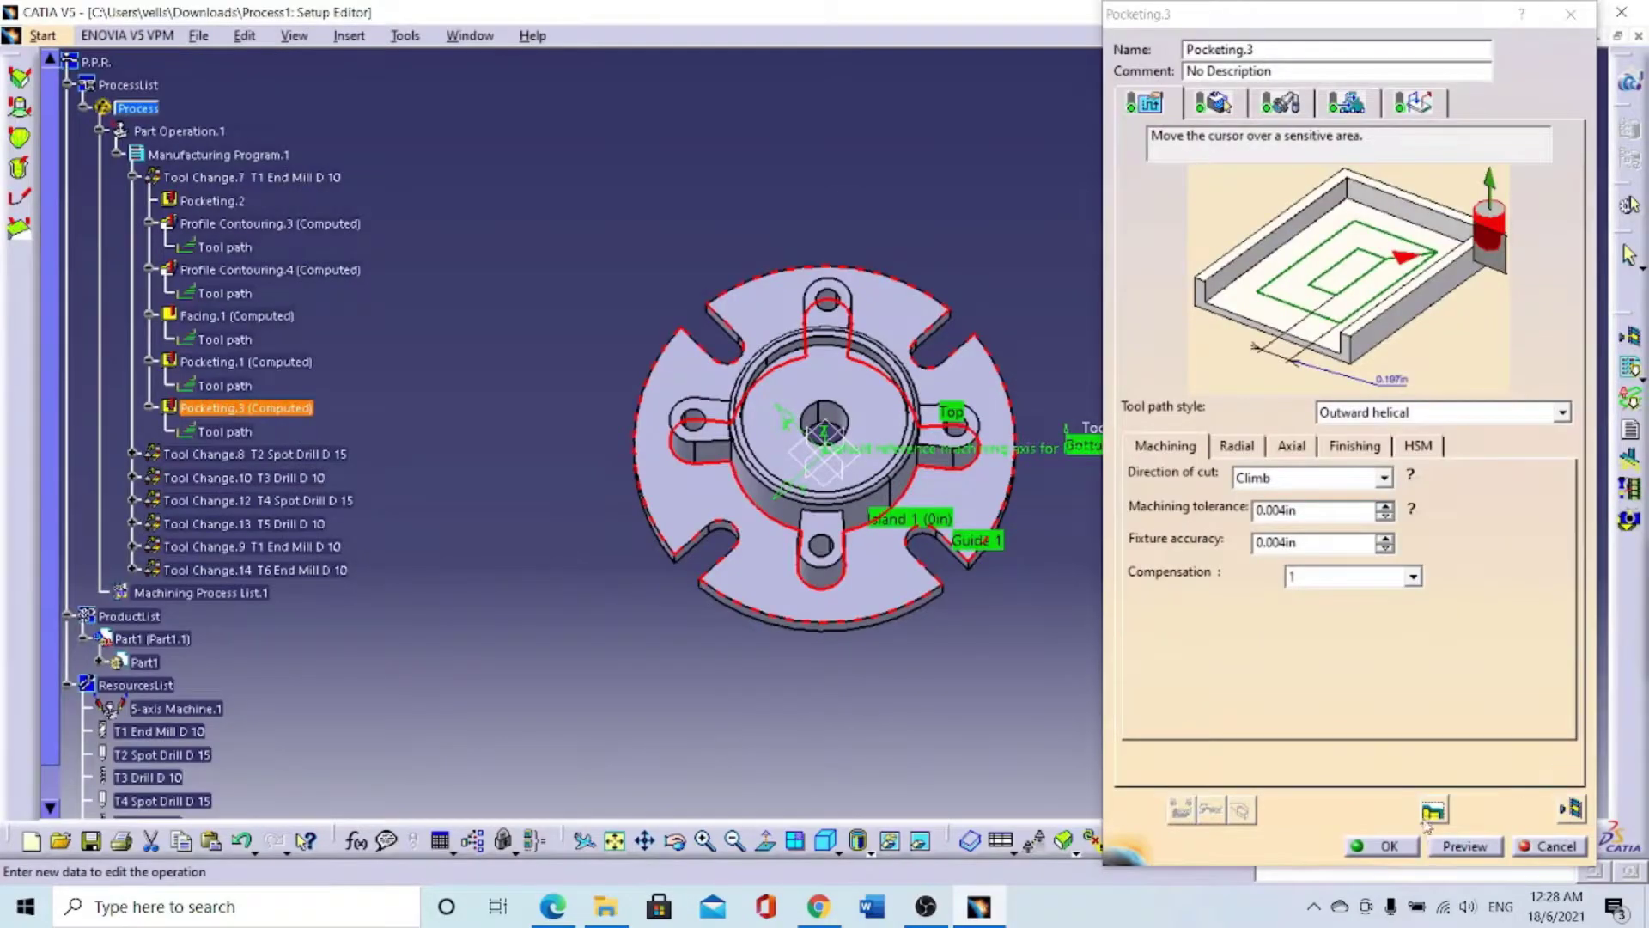
{"action": "left_click", "coordinate": [1409, 848]}
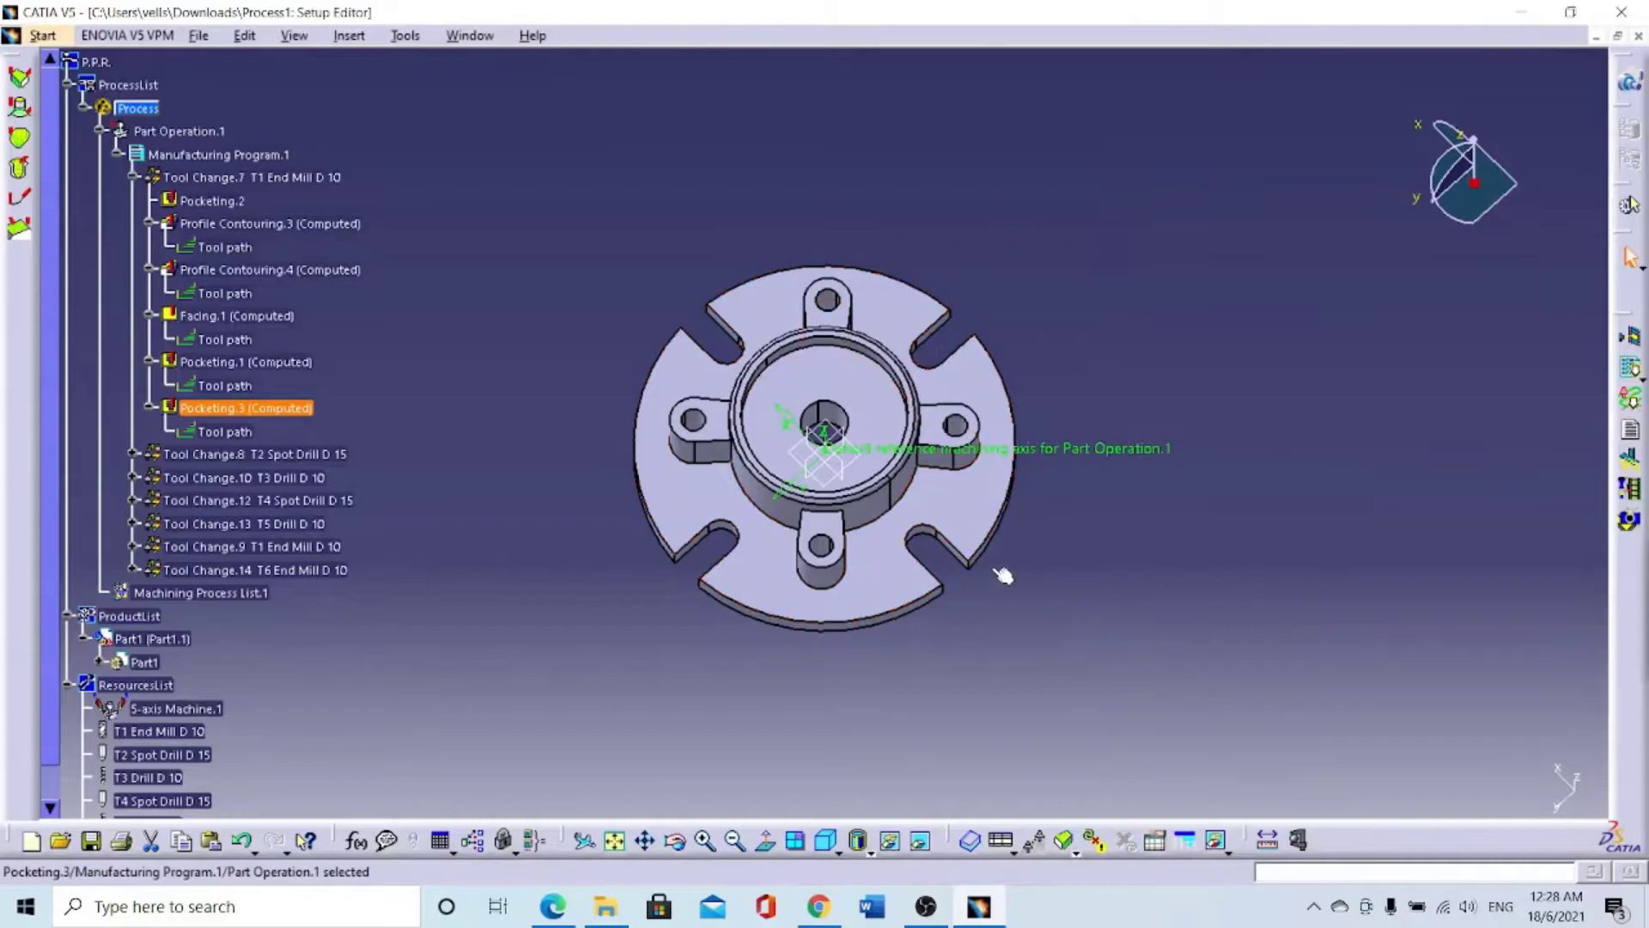
Step: Review the T2 Spot Drill D 15 tool in Tool Change.8 and play its video simulation on the stock
{"action": "double_click", "coordinate": [263, 459]}
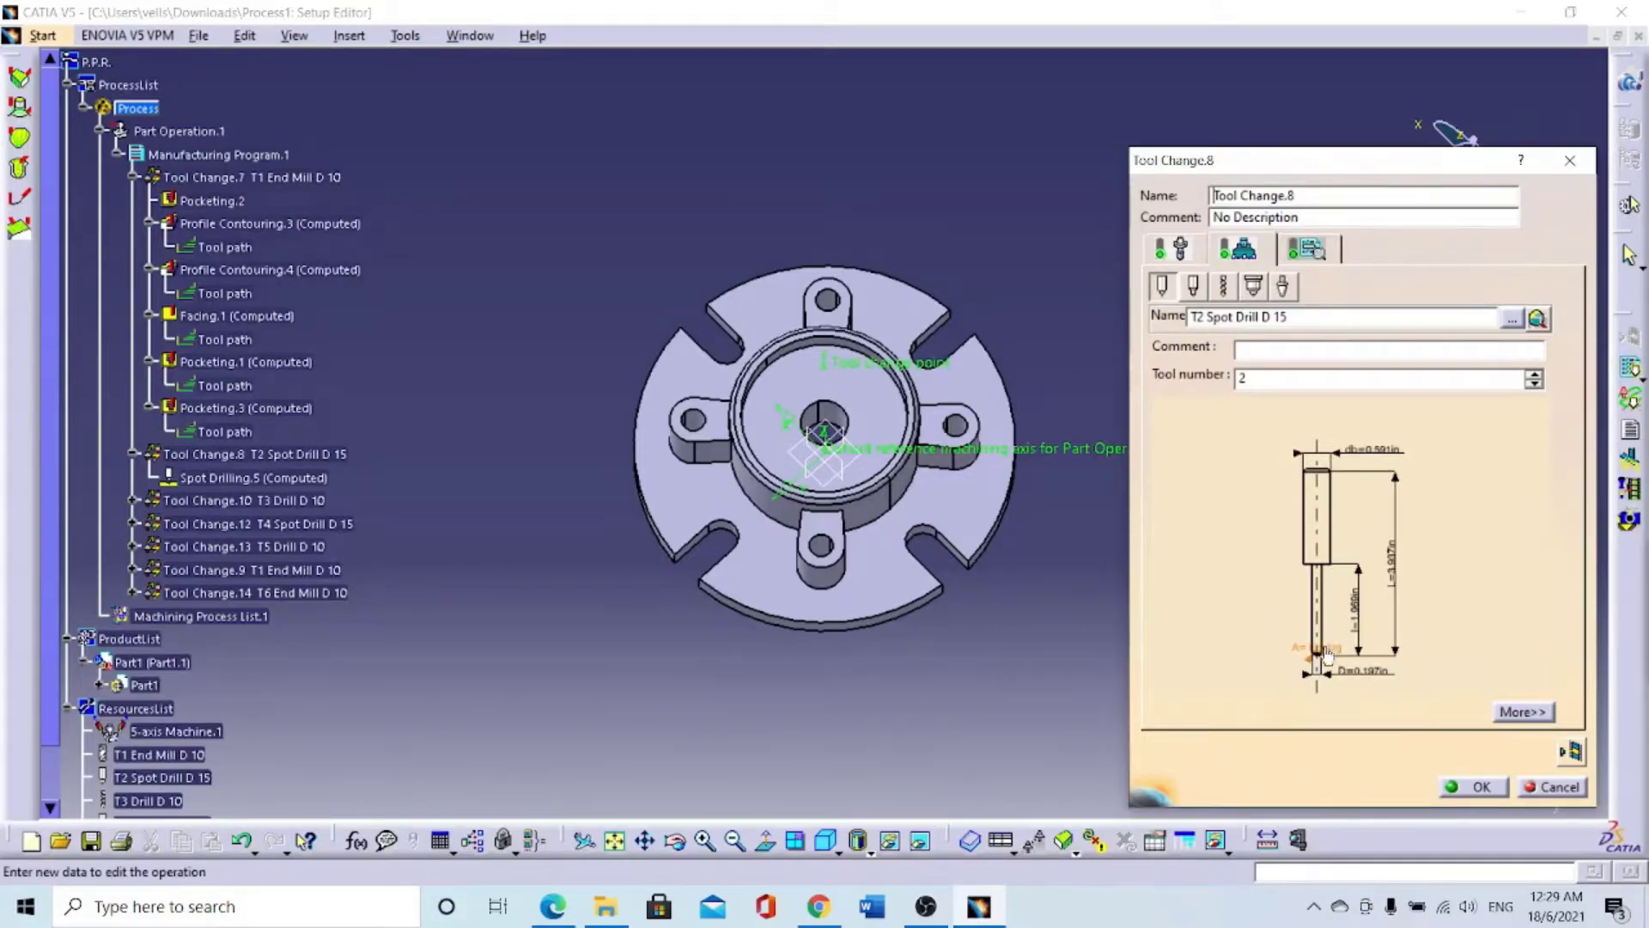
{"action": "left_click", "coordinate": [1570, 752]}
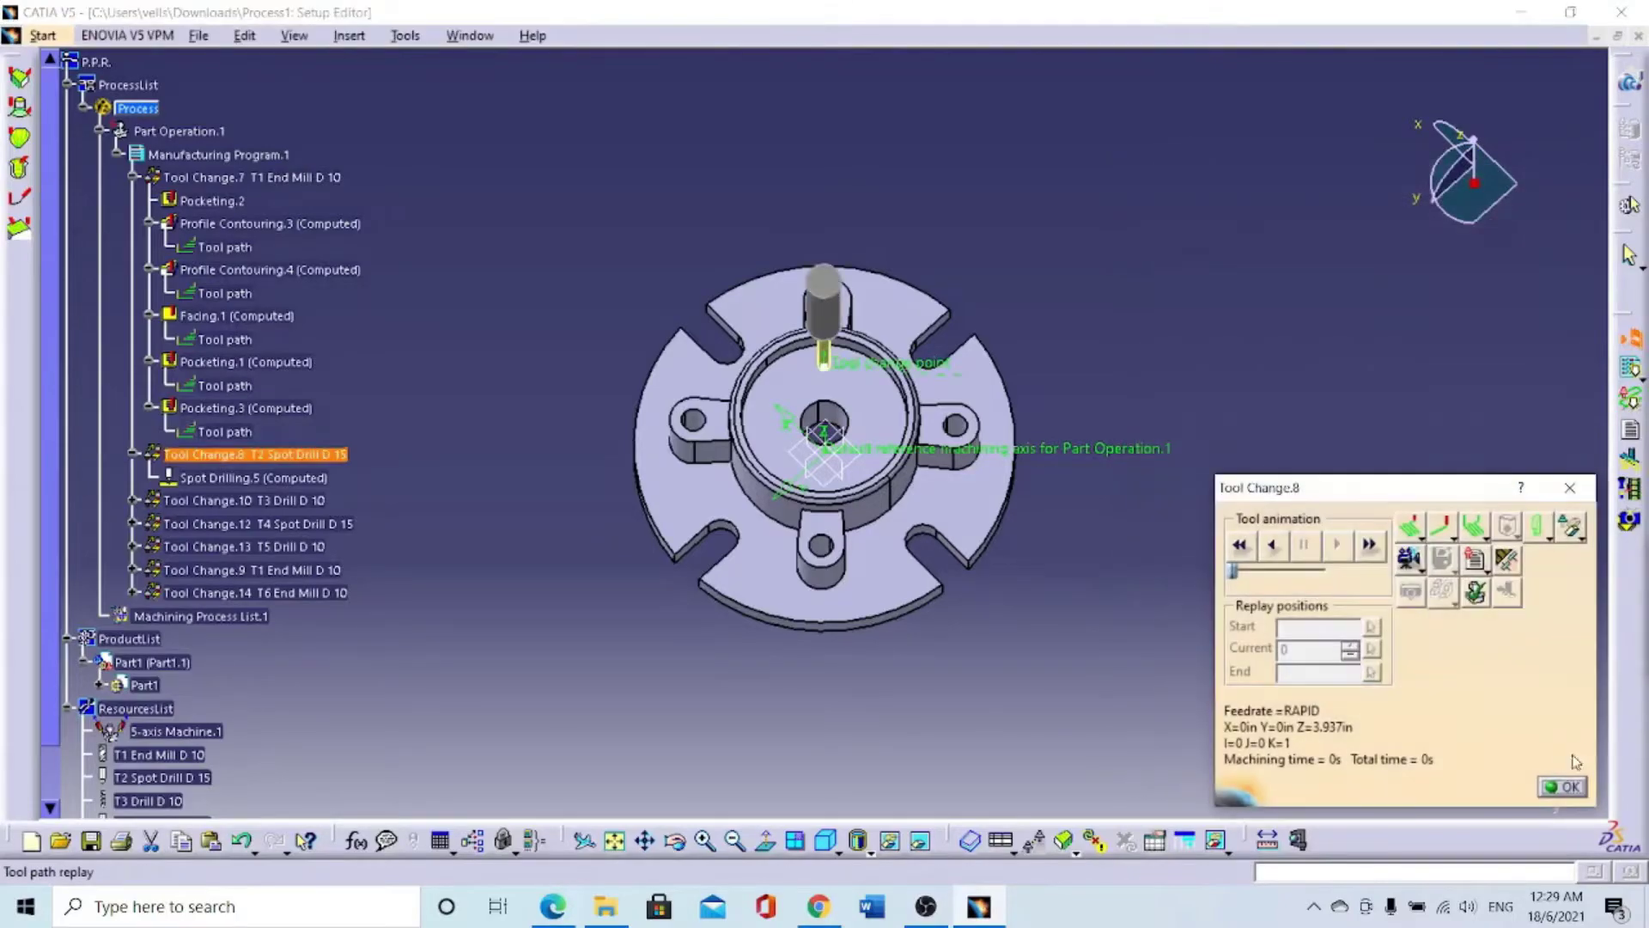
{"action": "left_click", "coordinate": [1411, 565]}
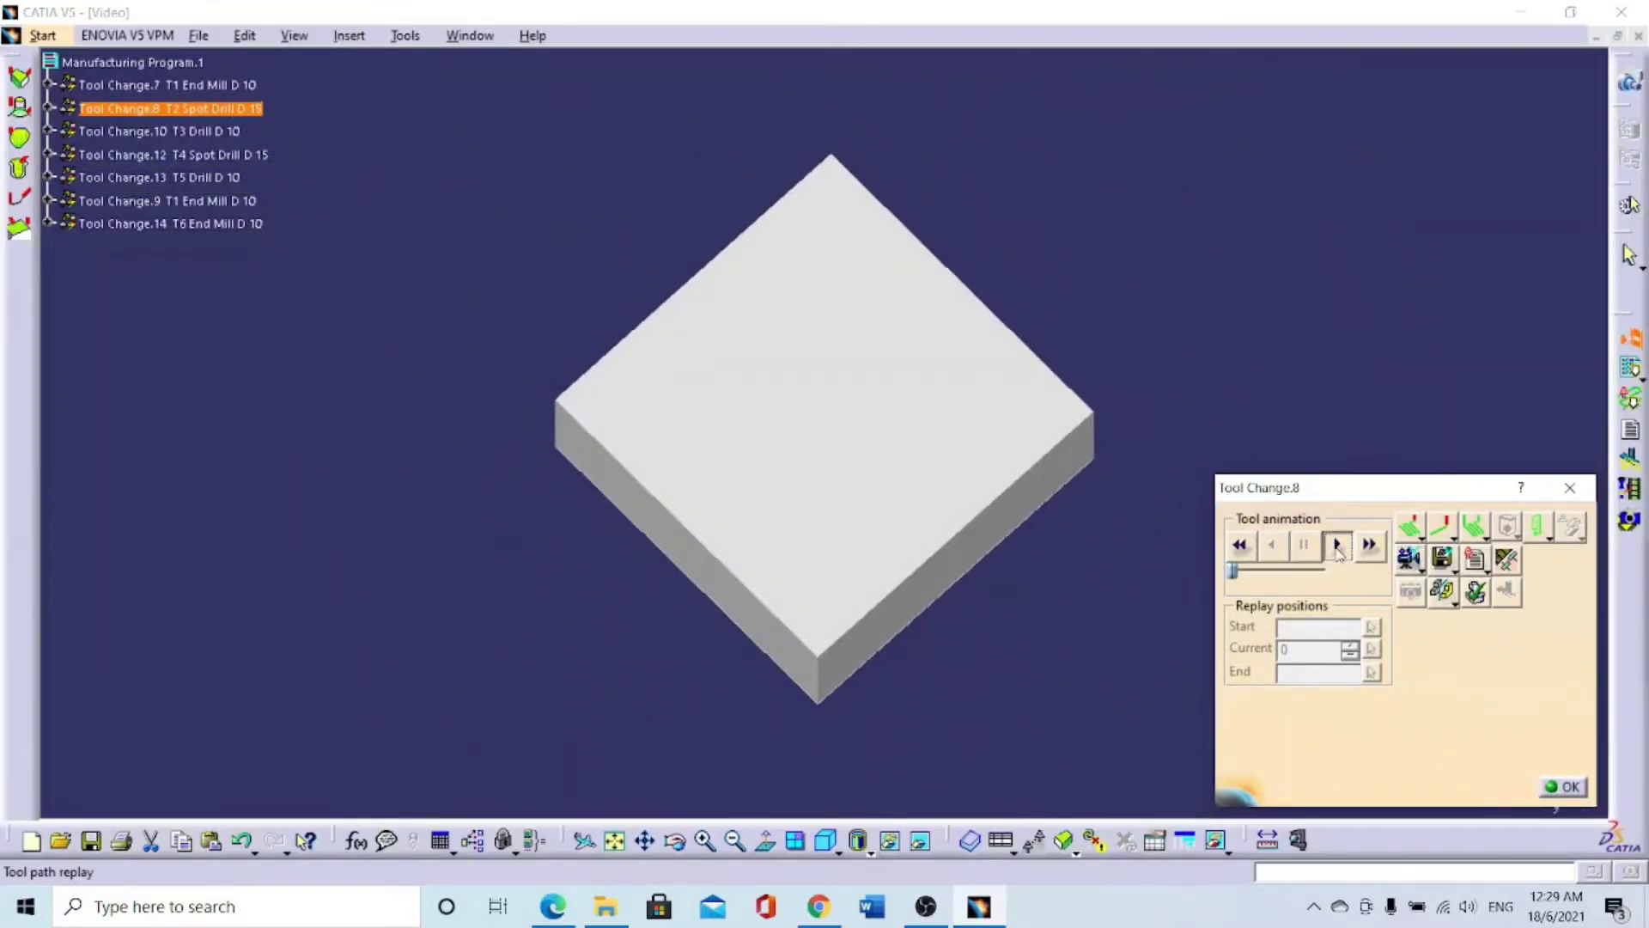
{"action": "left_click", "coordinate": [1337, 546]}
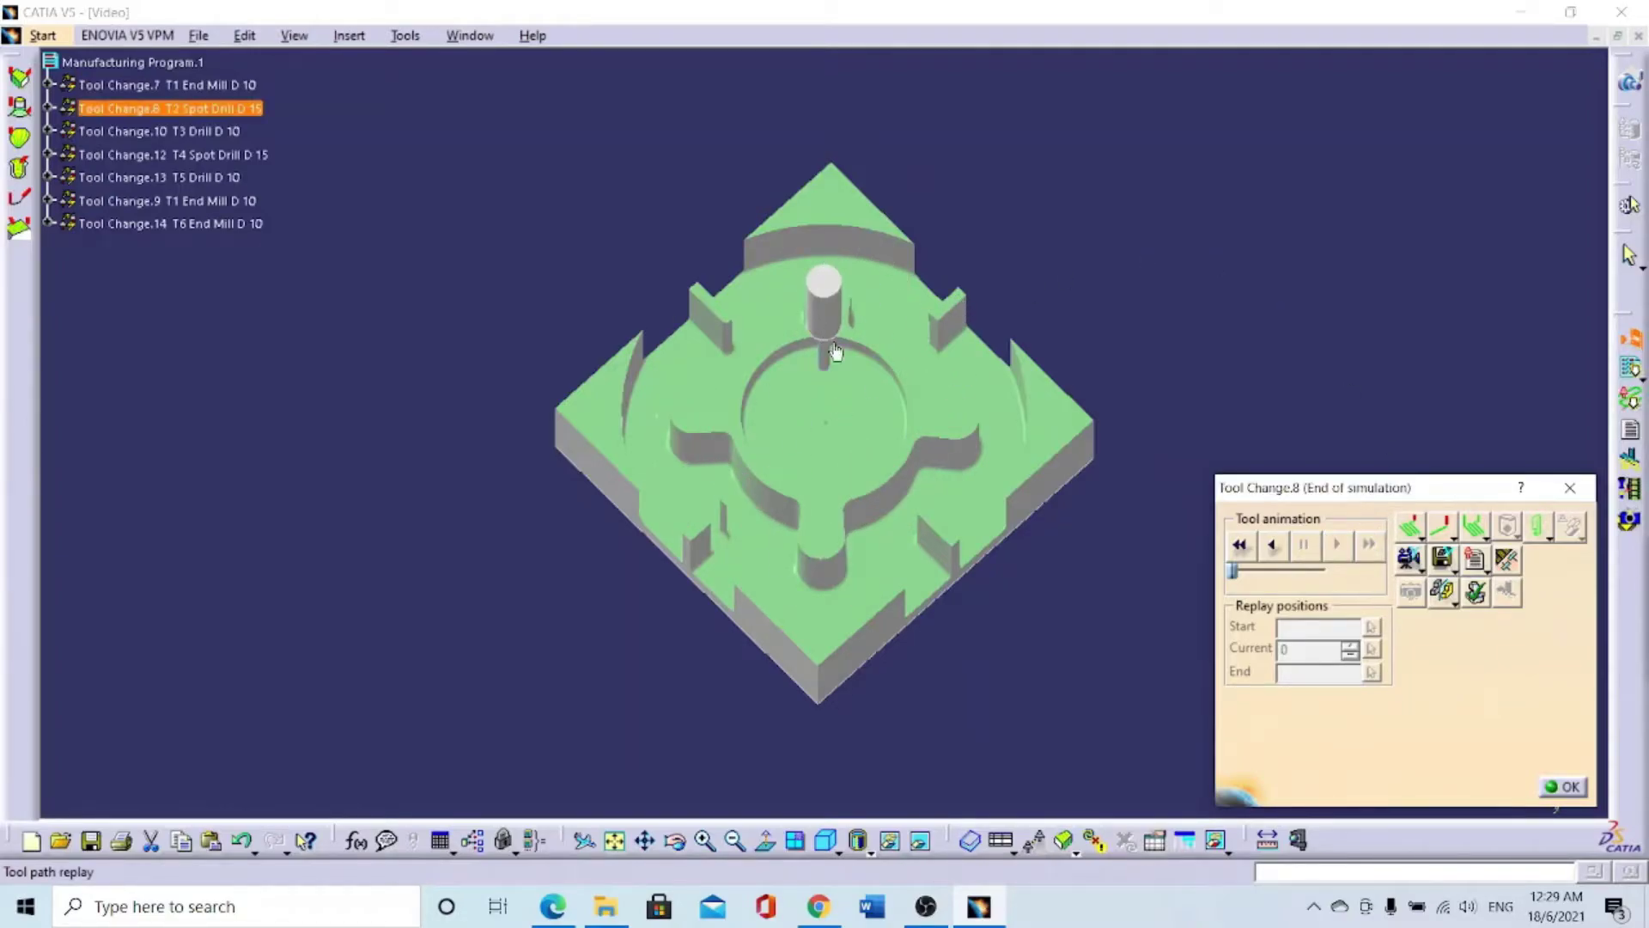
{"action": "left_click", "coordinate": [1556, 785]}
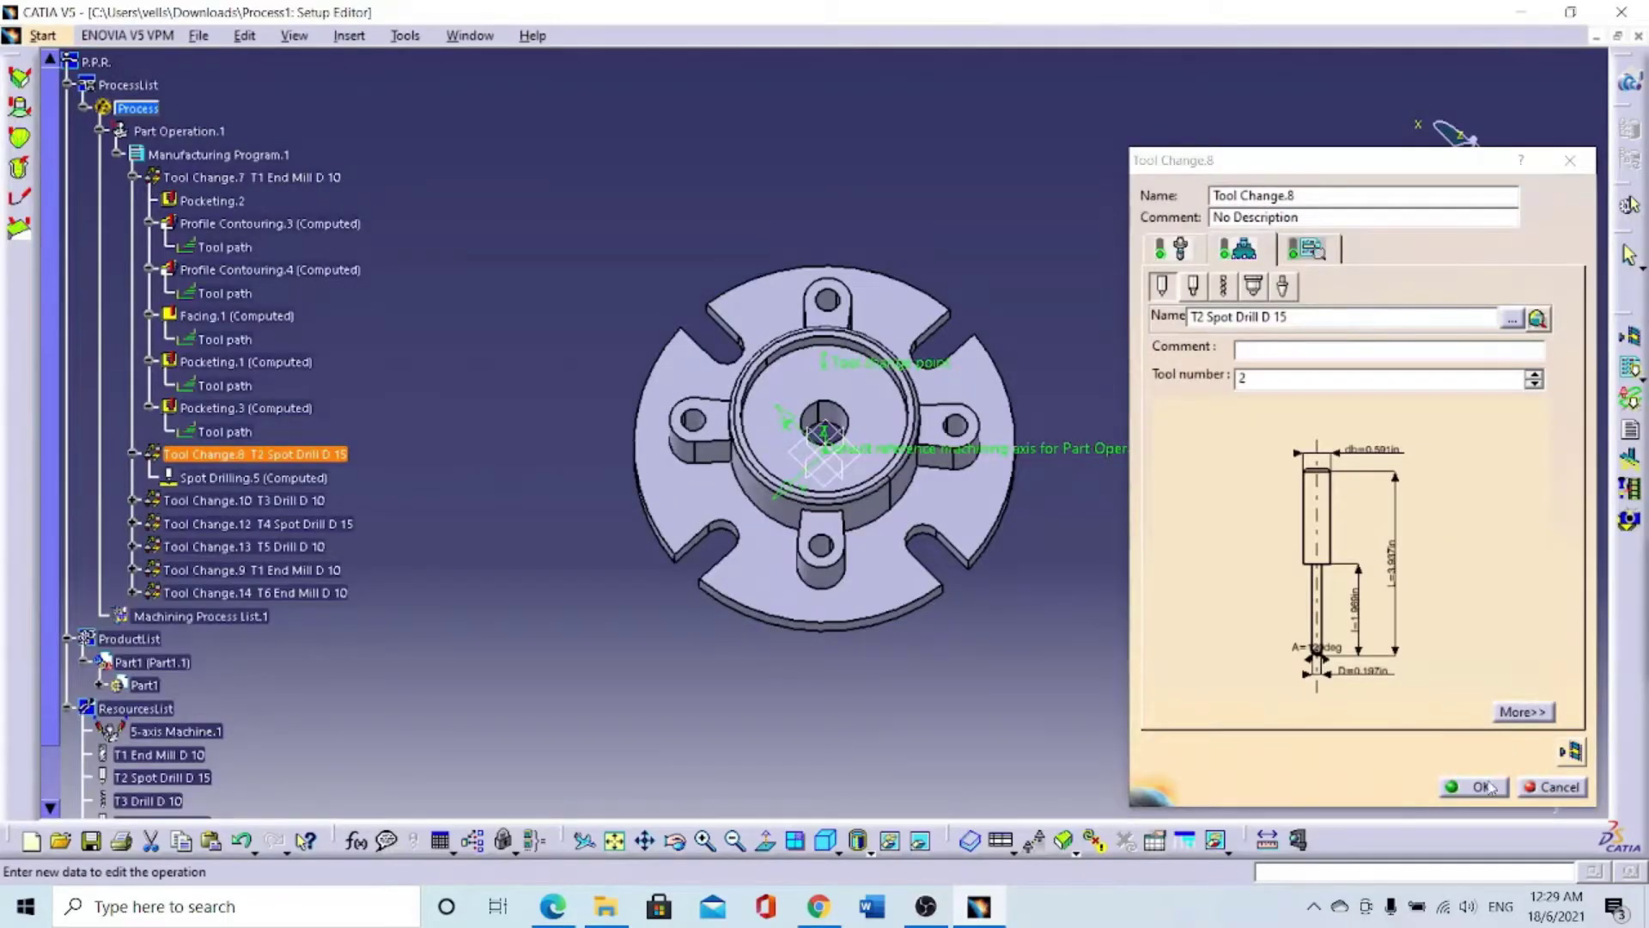
{"action": "left_click", "coordinate": [1484, 786]}
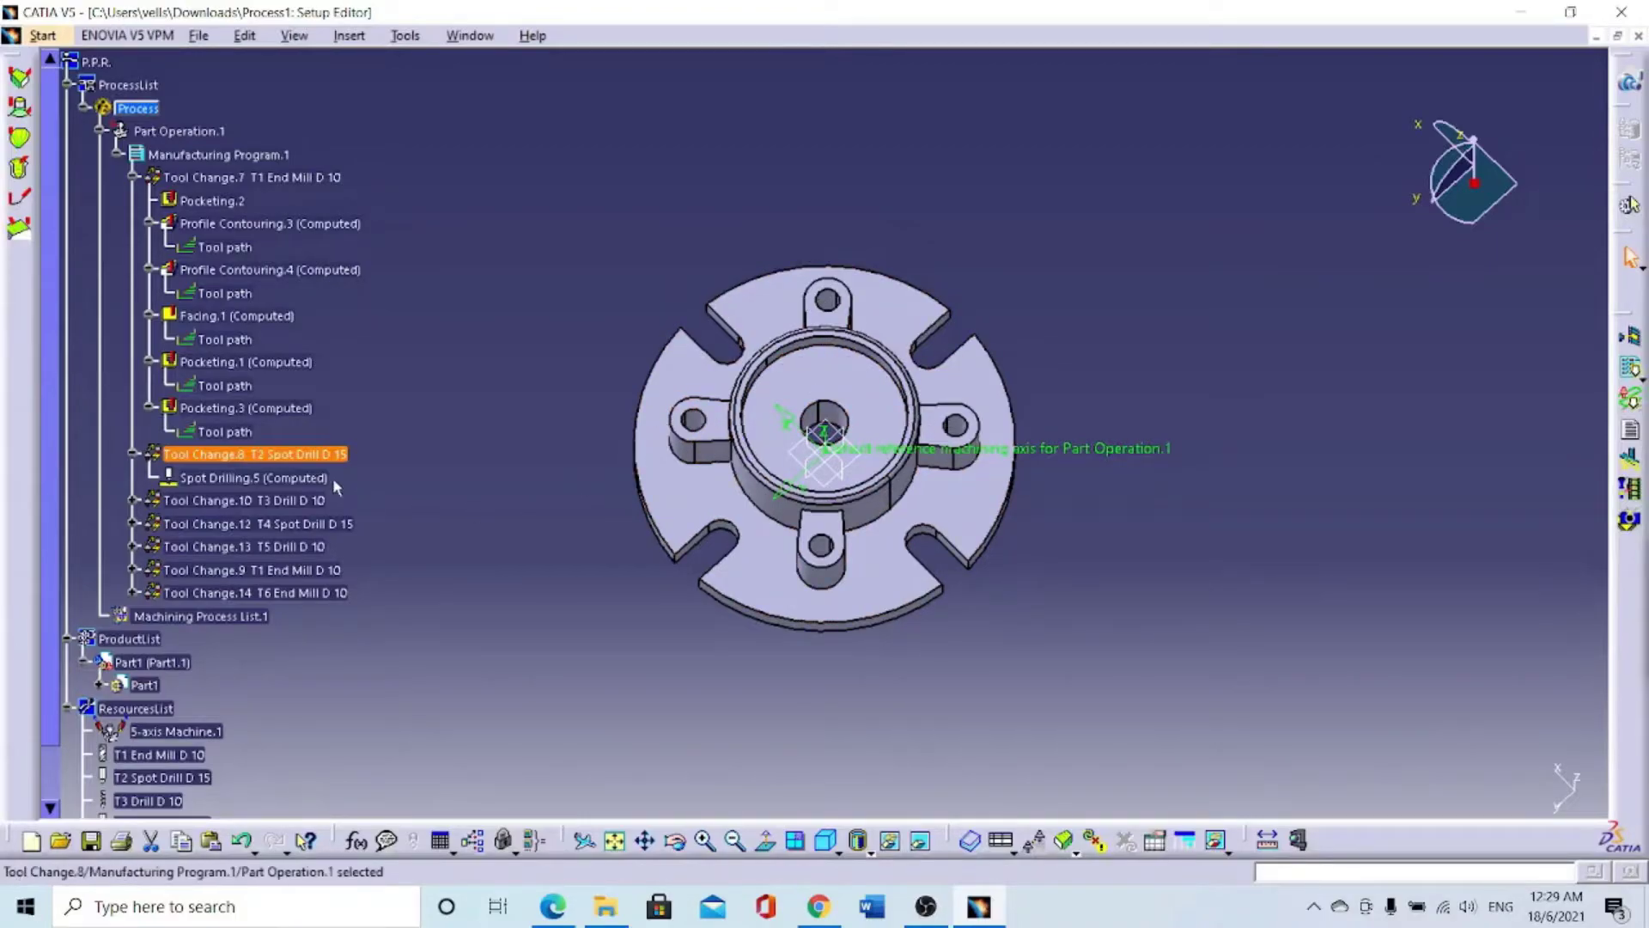
Step: Review the Spot Drilling.5 machining strategy and play its tool path video simulation on the stock
{"action": "double_click", "coordinate": [237, 483]}
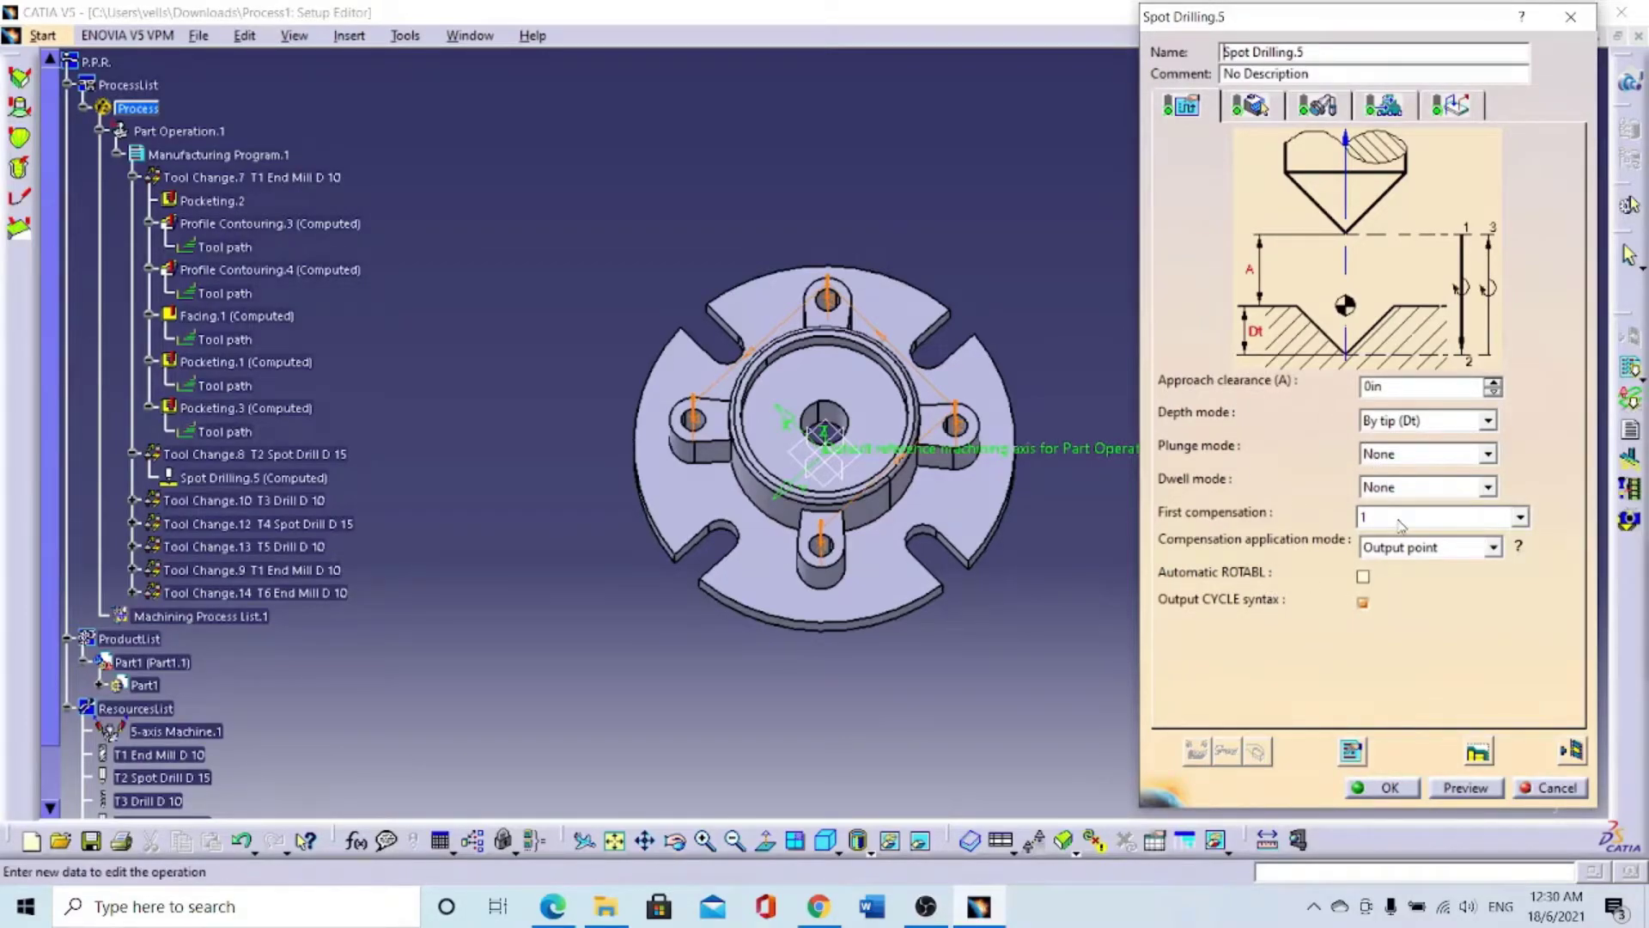
{"action": "left_click", "coordinate": [1572, 749]}
{"action": "left_click", "coordinate": [1410, 563]}
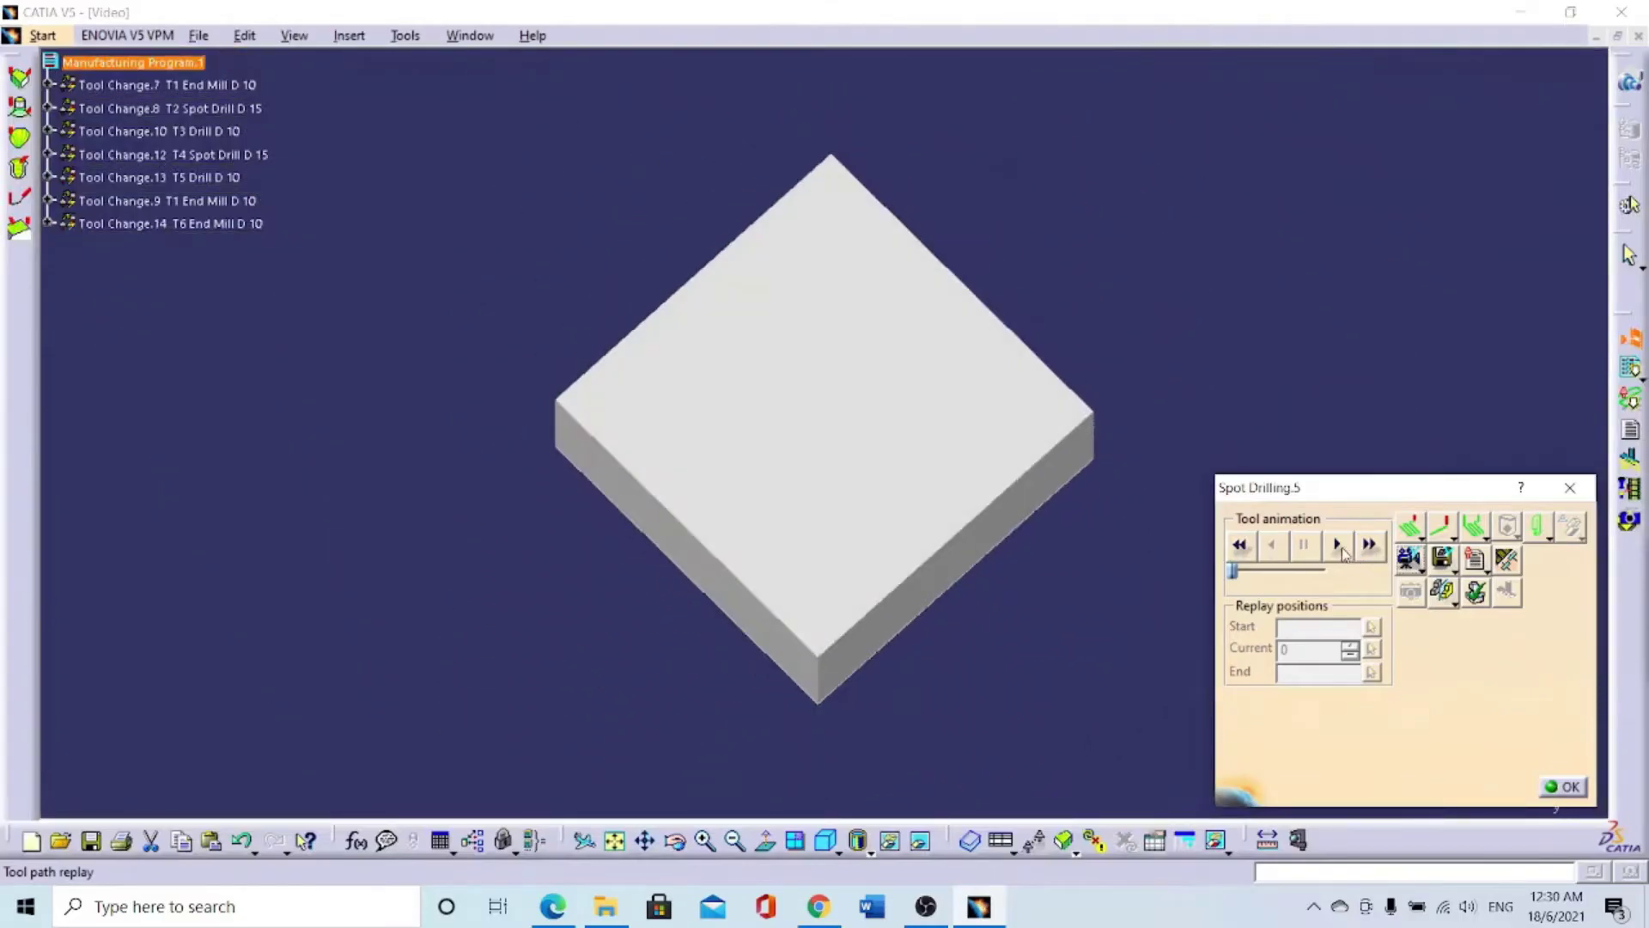
{"action": "left_click", "coordinate": [1343, 549]}
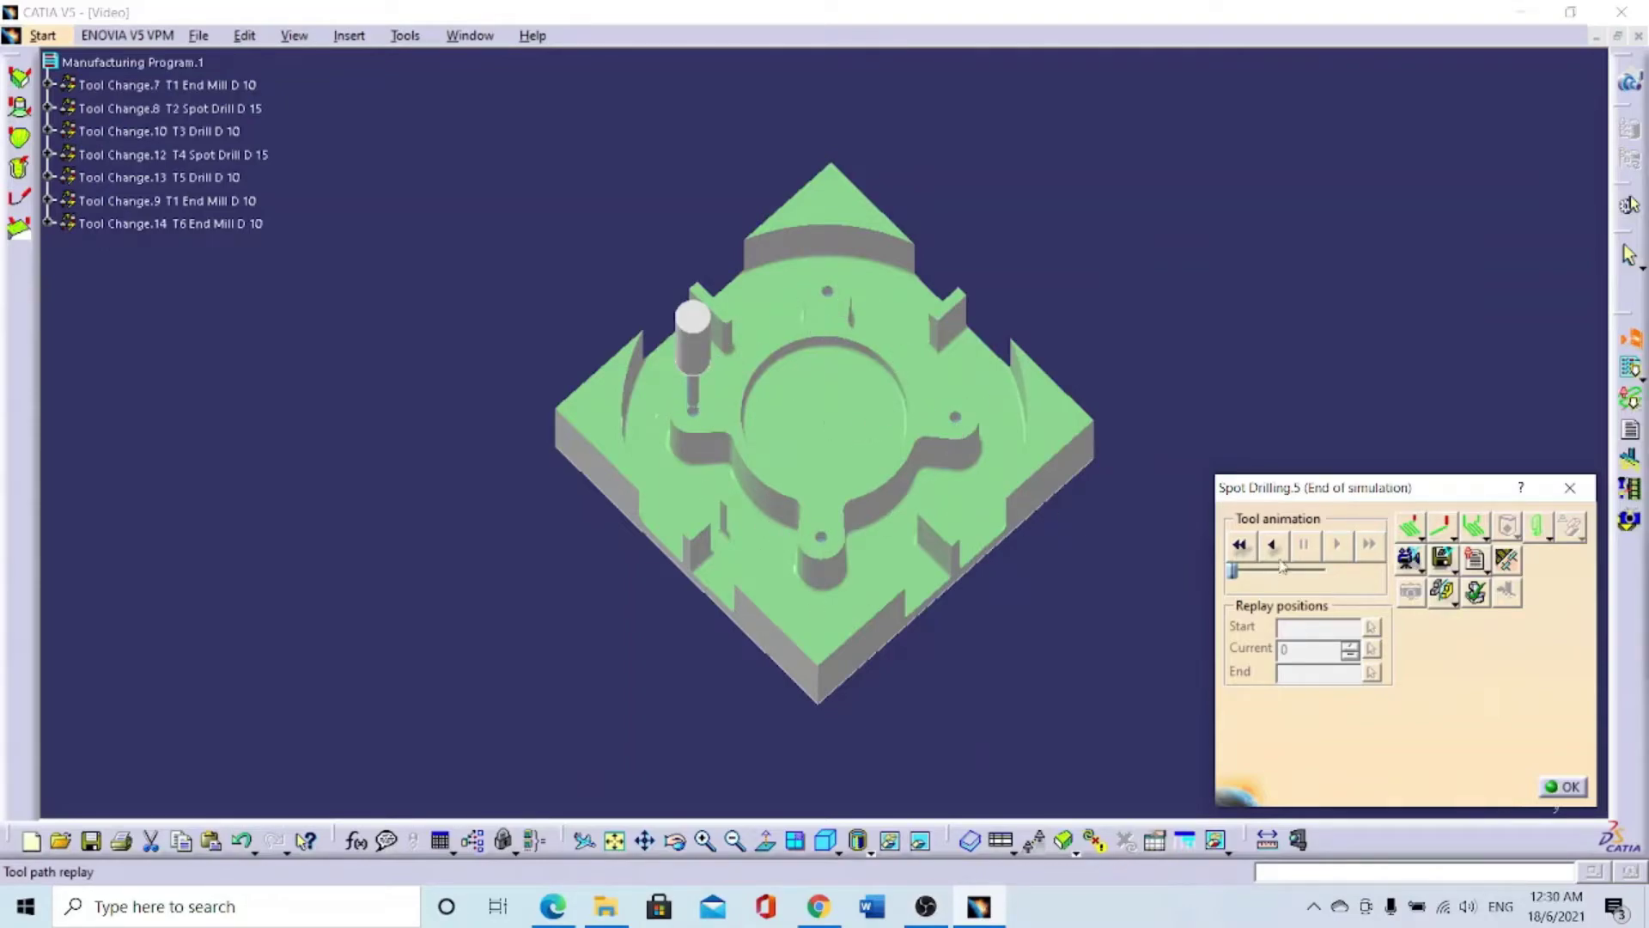
{"action": "left_click", "coordinate": [1568, 788]}
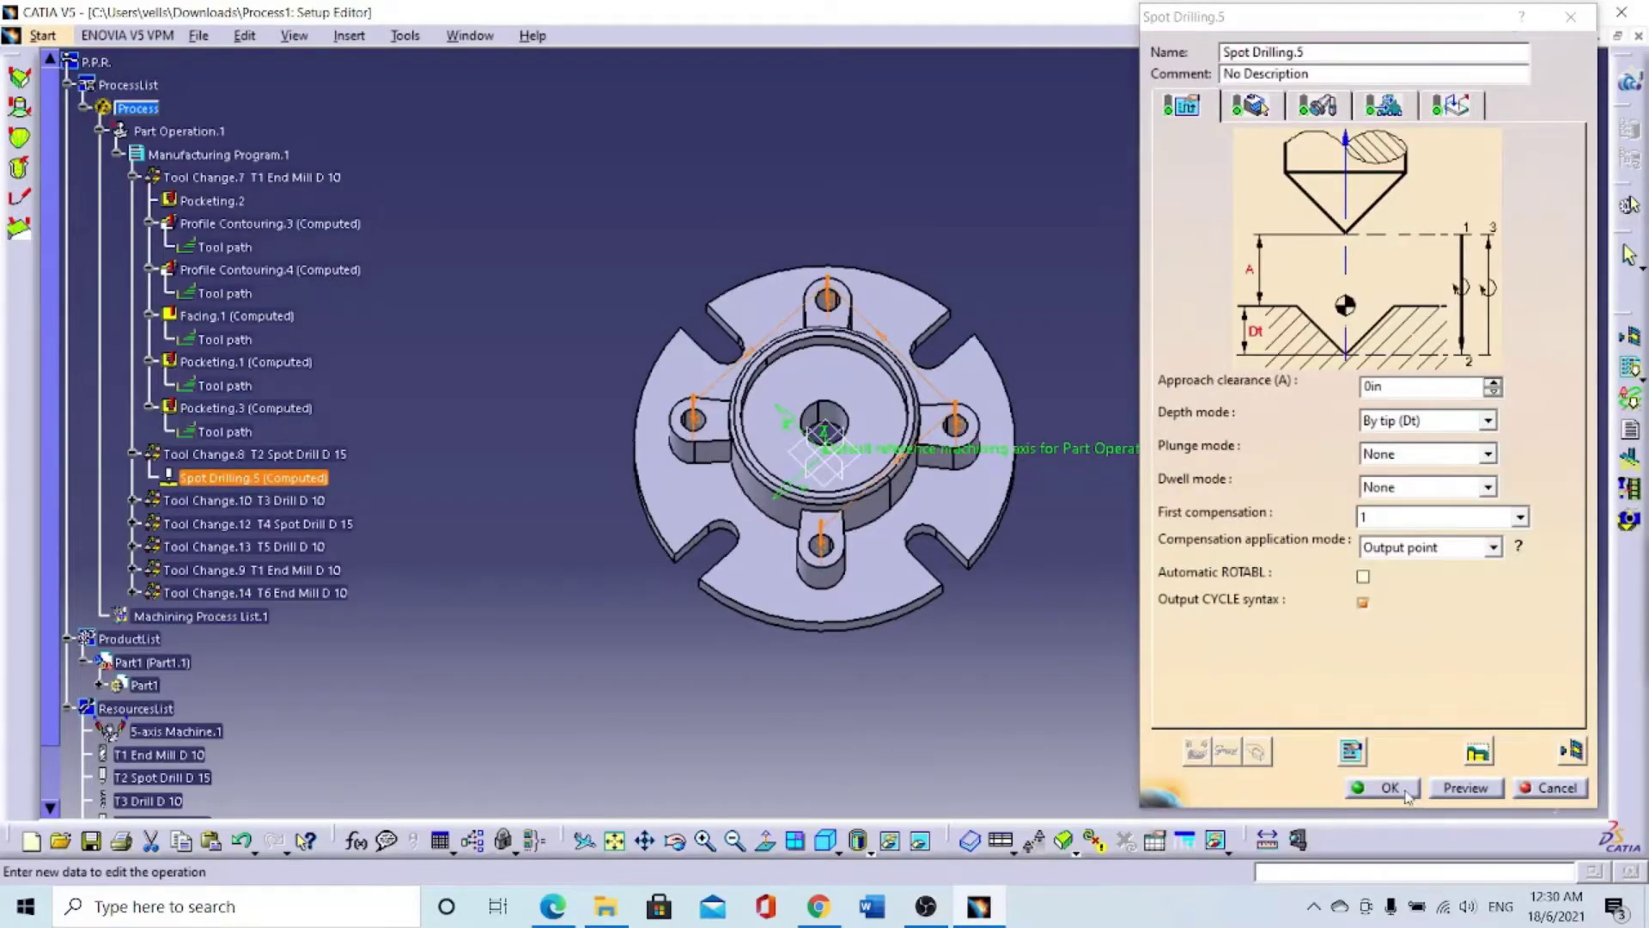
{"action": "left_click", "coordinate": [1404, 790]}
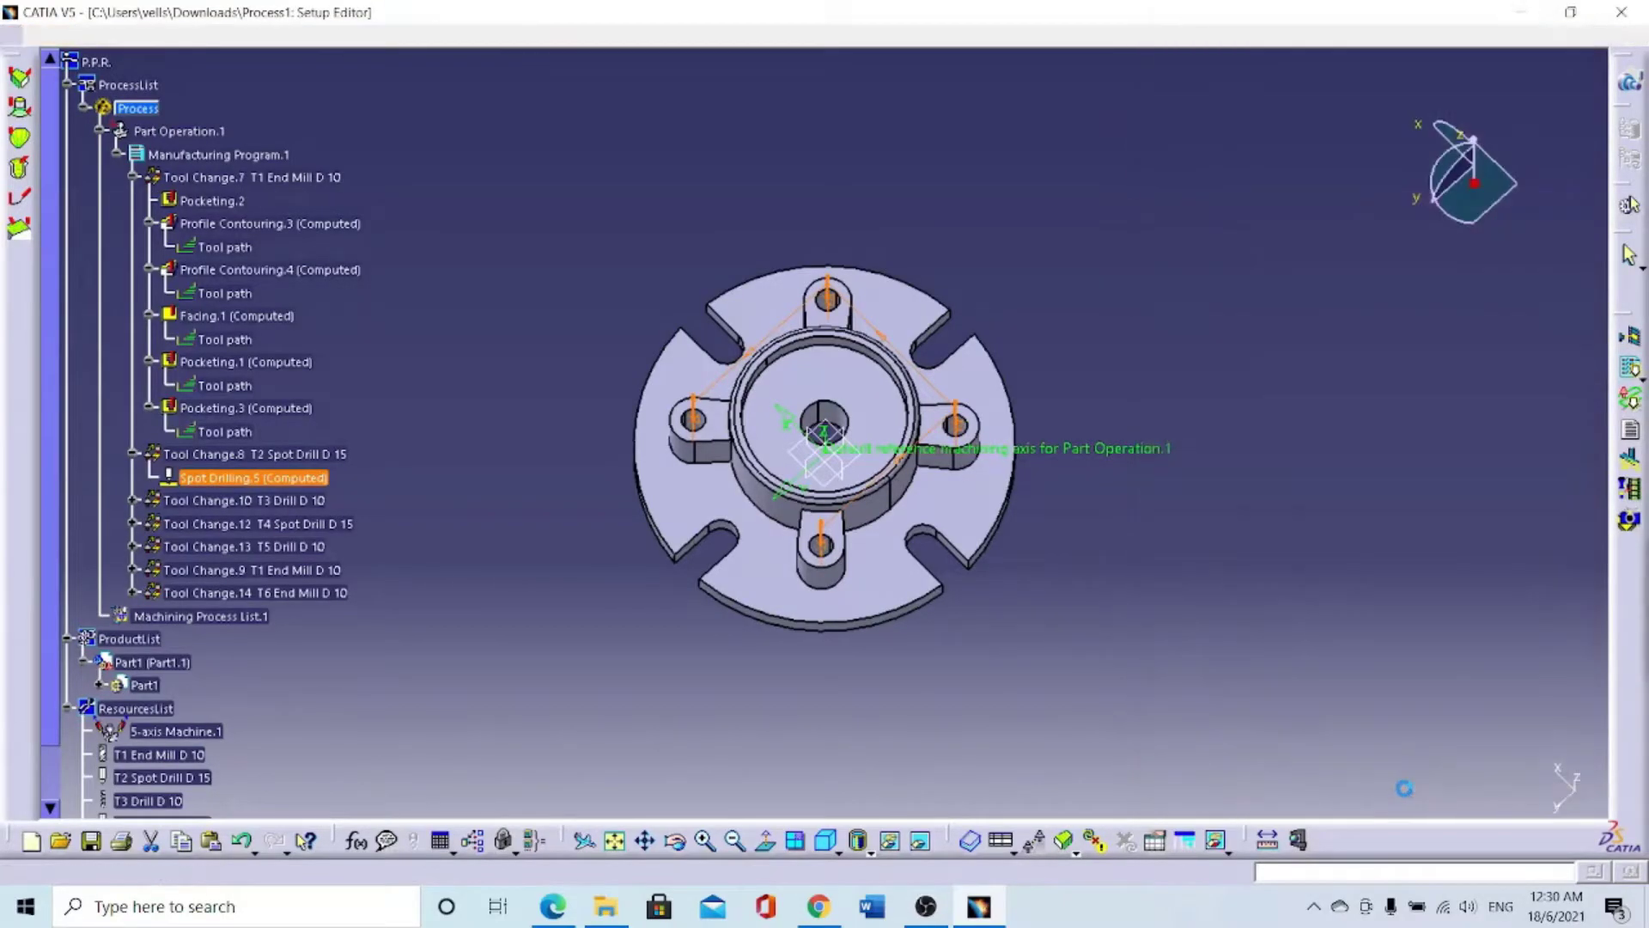
Step: Review the T3 Drill D 10 tool in Tool Change.10 and play its video simulation on the stock
{"action": "double_click", "coordinate": [244, 500]}
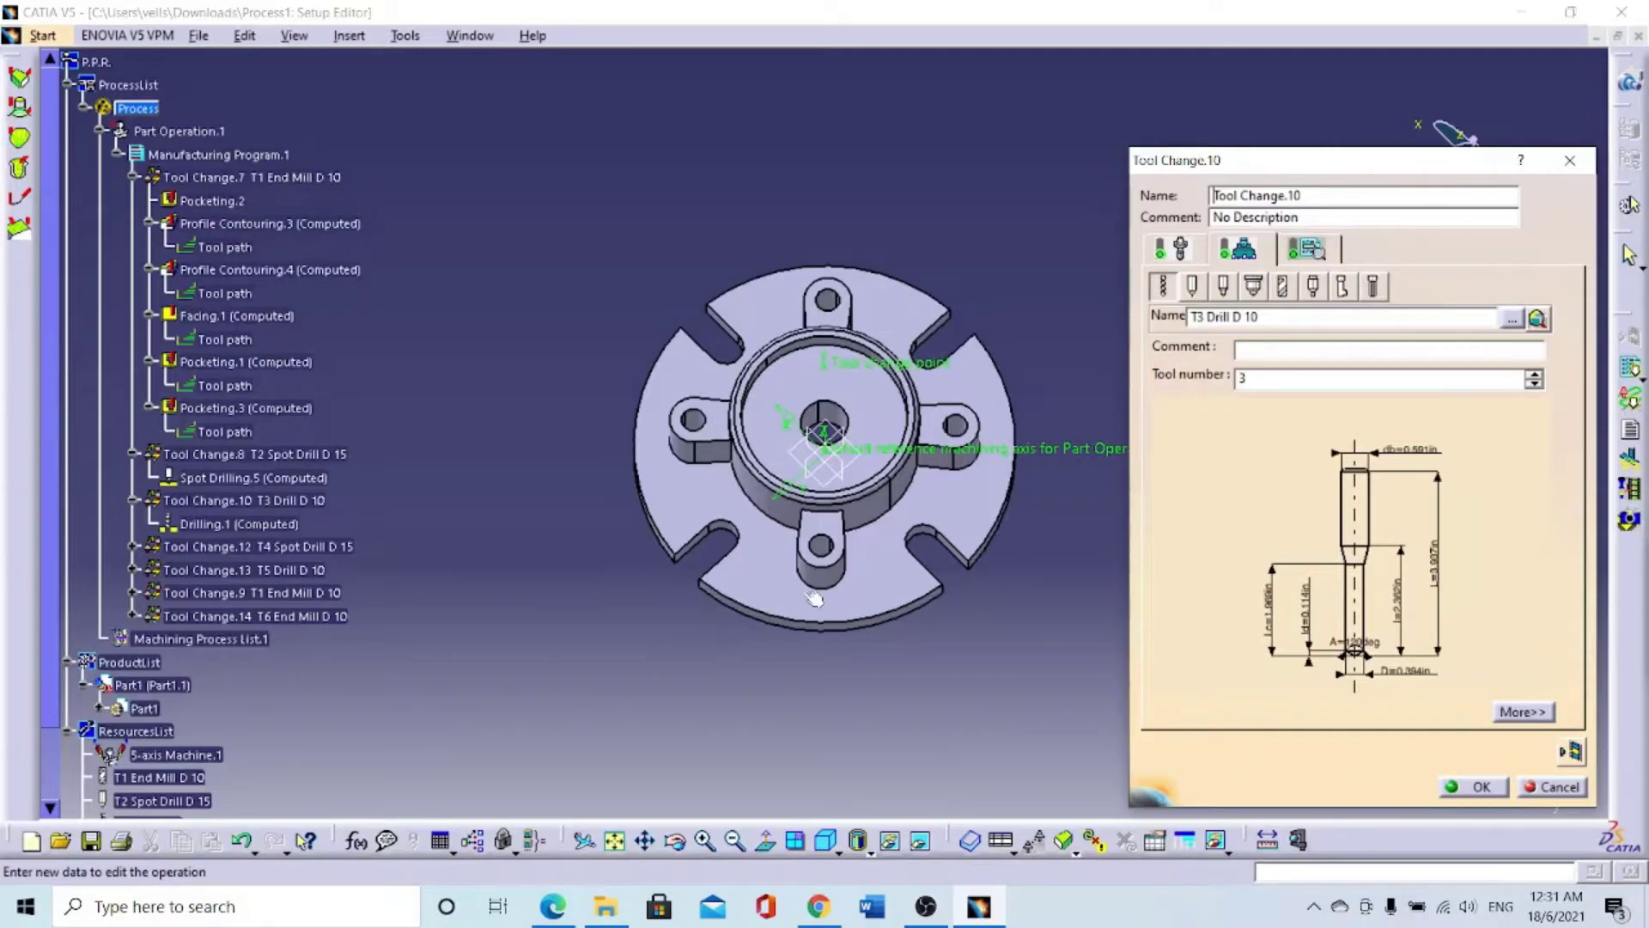
{"action": "left_click", "coordinate": [1572, 751]}
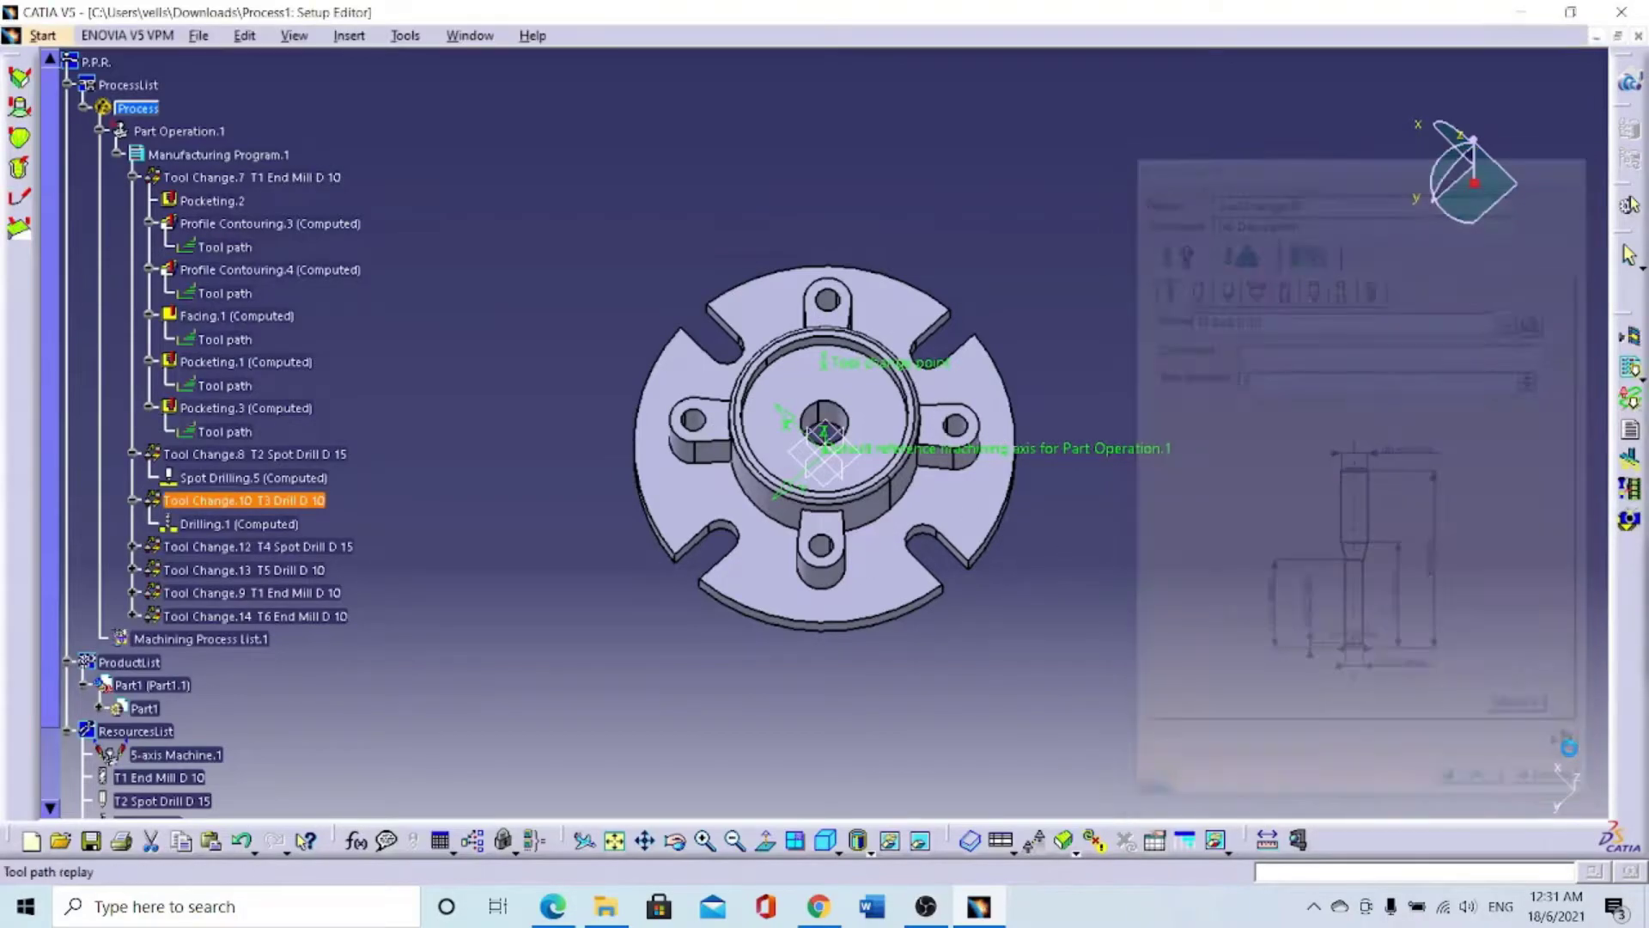
{"action": "left_click", "coordinate": [1409, 559]}
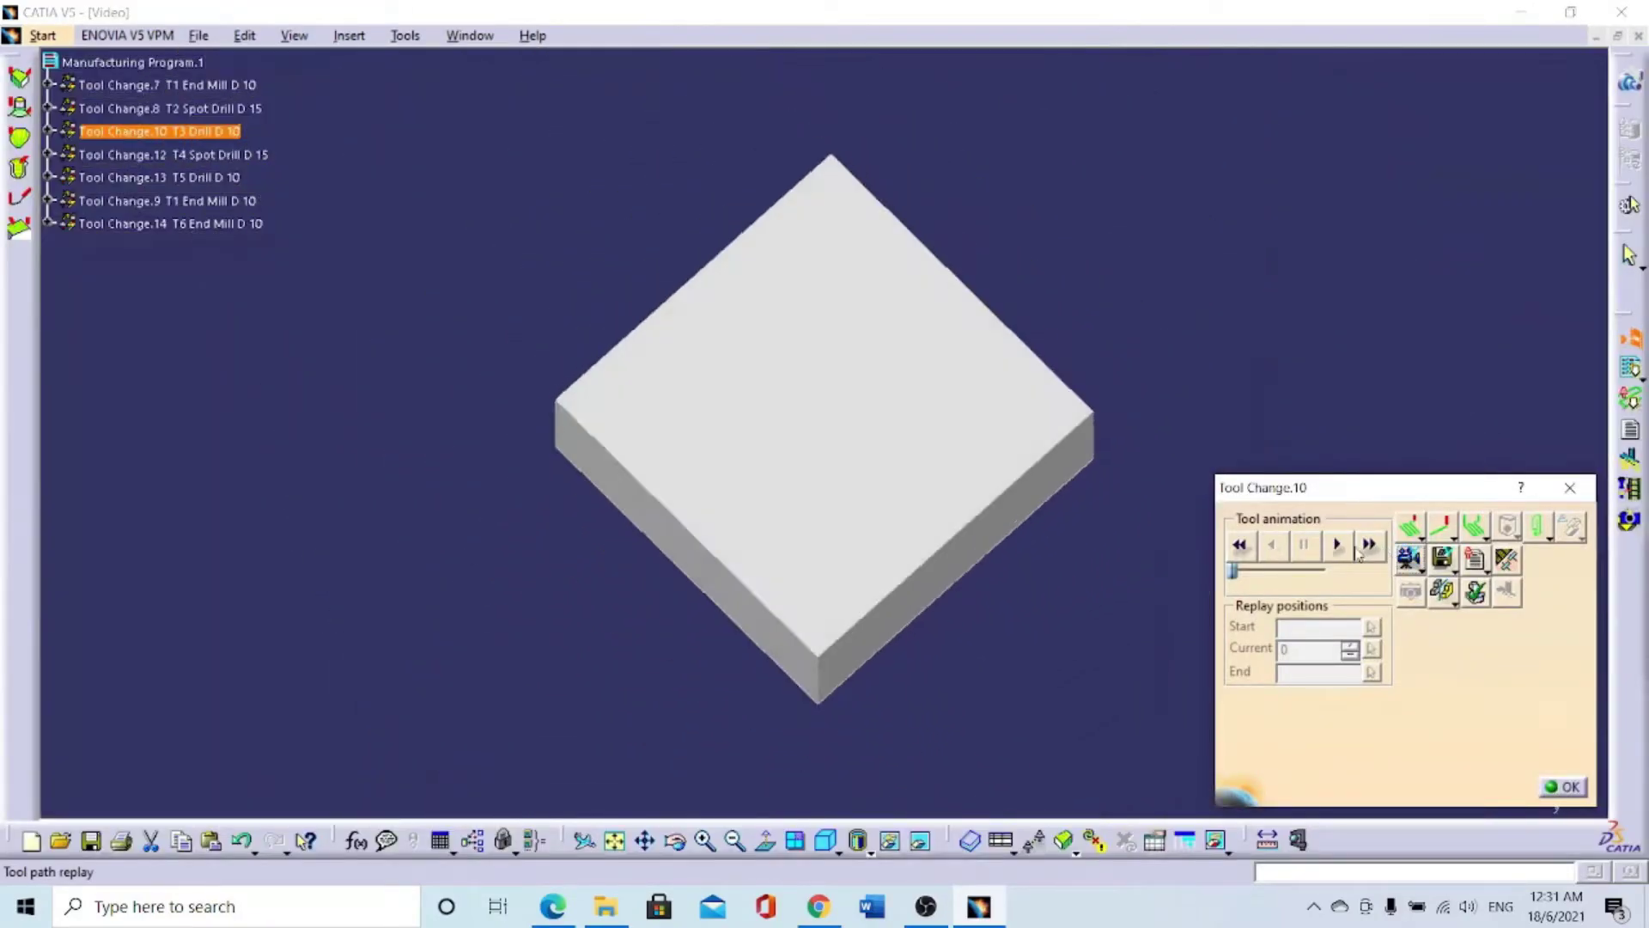
{"action": "left_click", "coordinate": [1336, 543]}
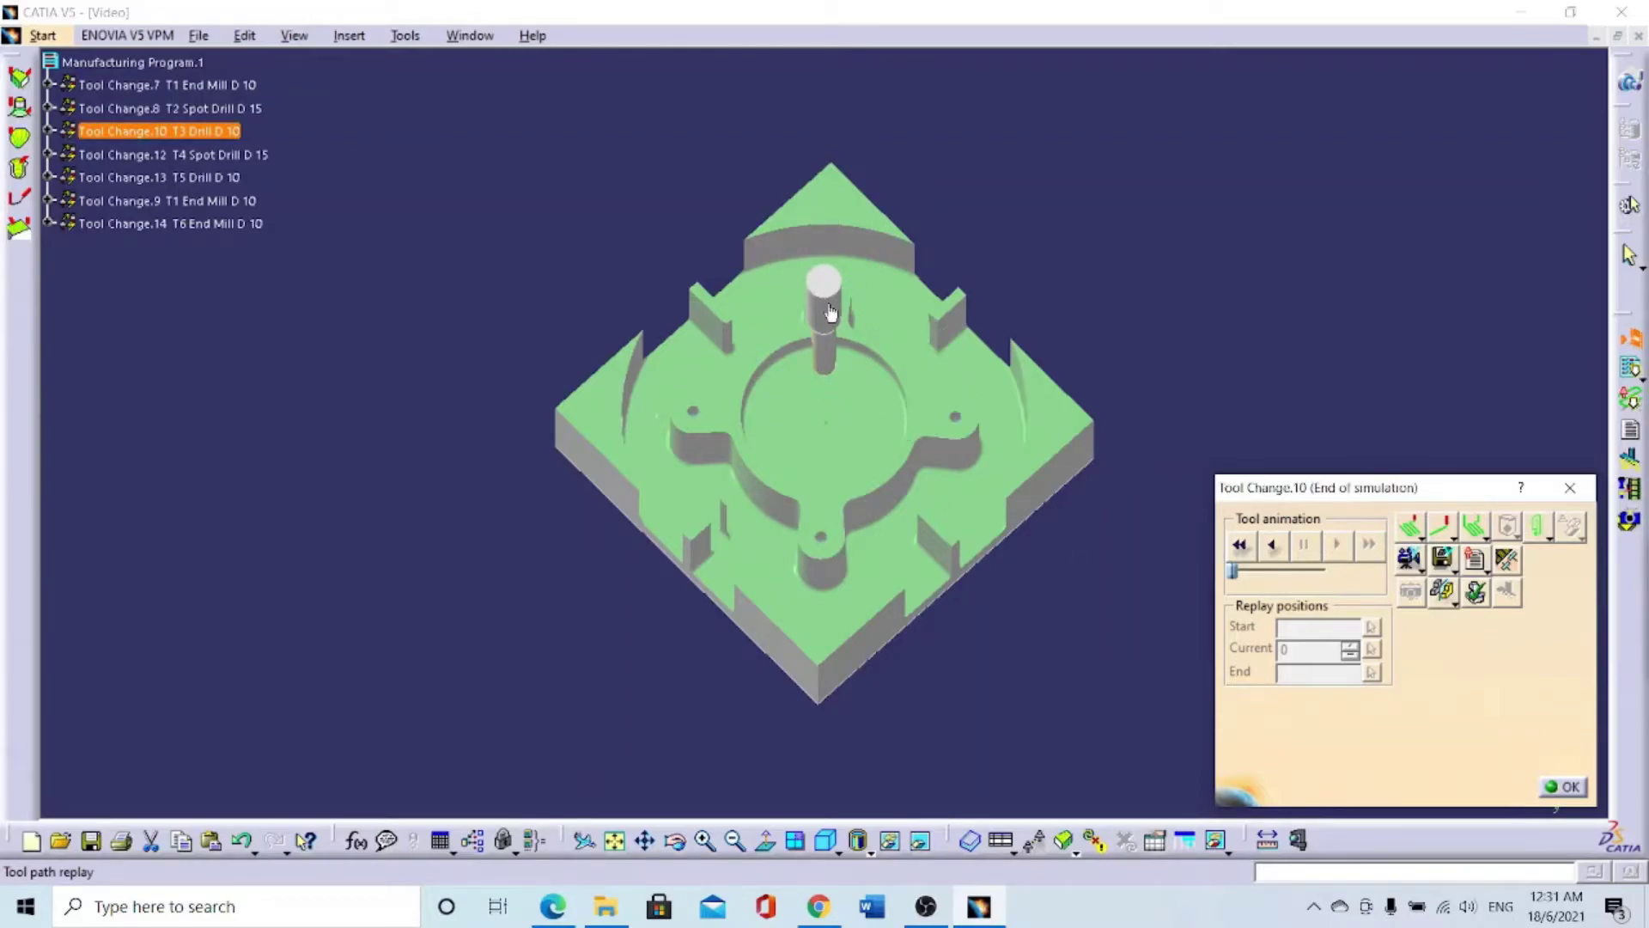
{"action": "left_click", "coordinate": [1556, 787]}
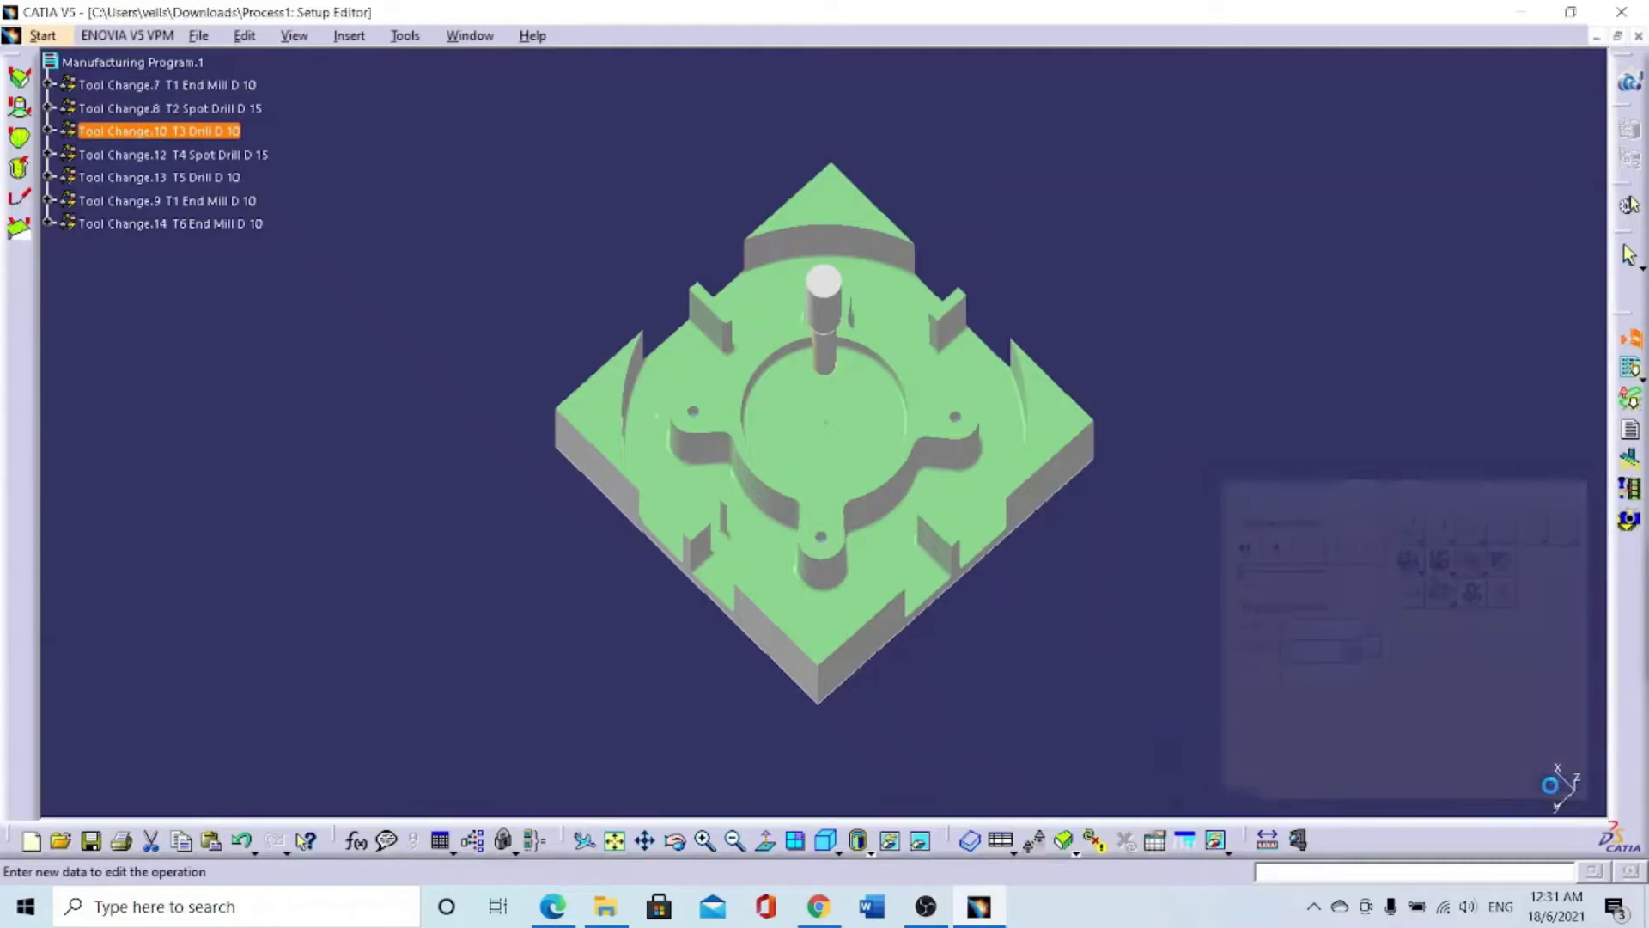
{"action": "left_click", "coordinate": [1490, 787]}
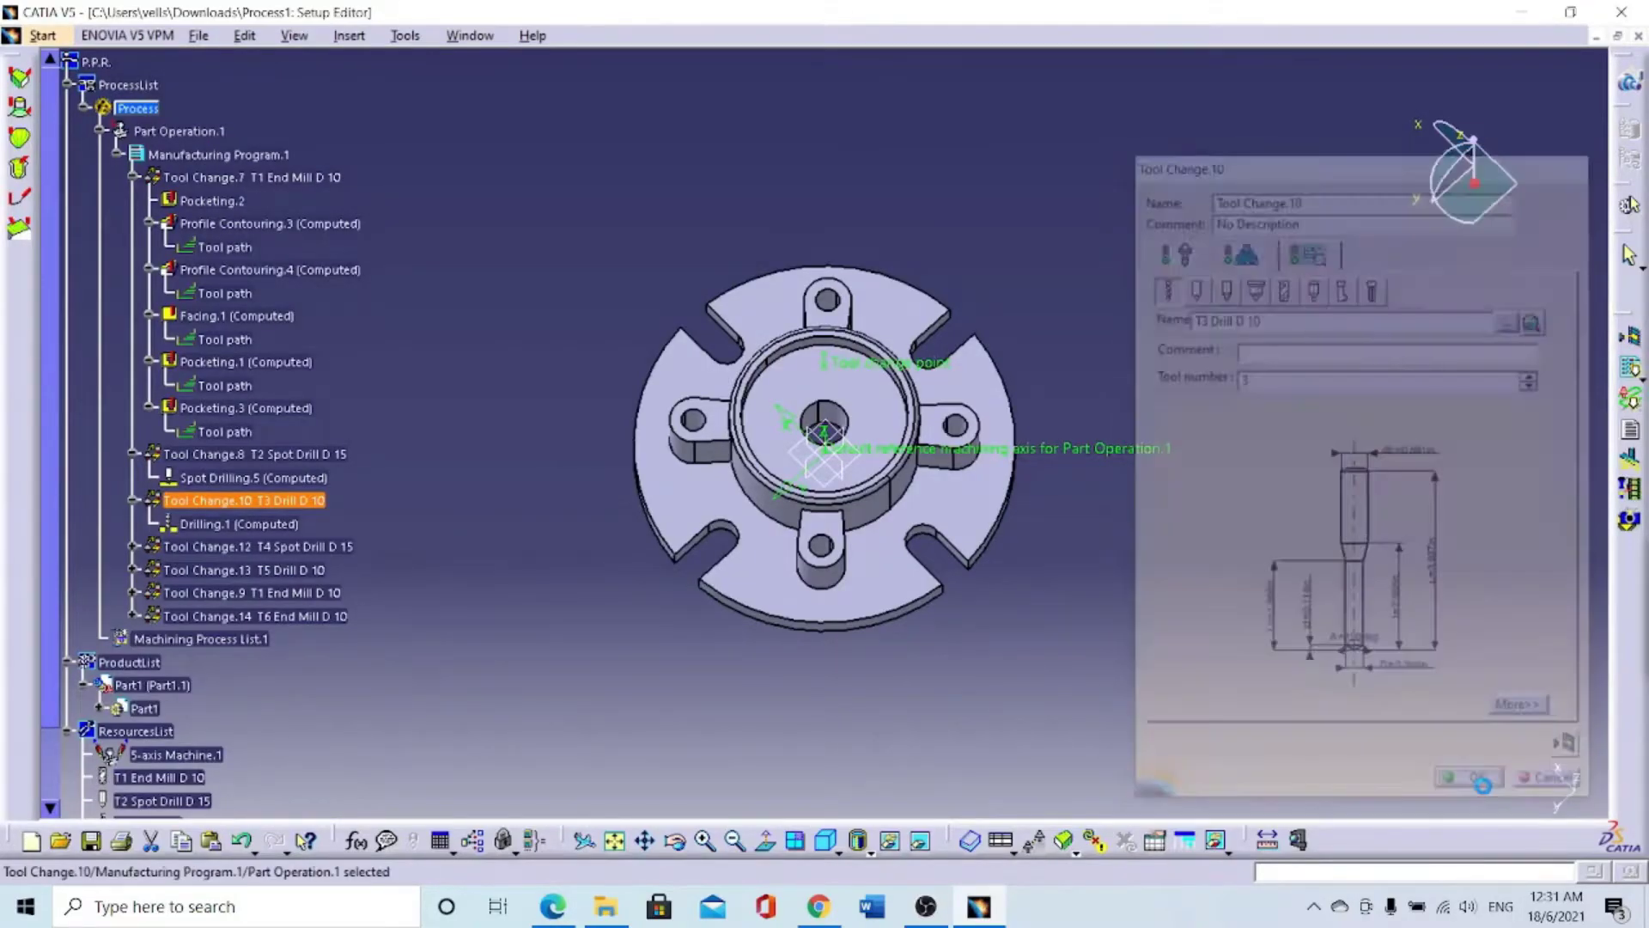
Step: Review the strategy and assigned tool of Drilling.1 and play its tool path video simulation on the stock
{"action": "left_click", "coordinate": [219, 524]}
{"action": "double_click", "coordinate": [220, 525]}
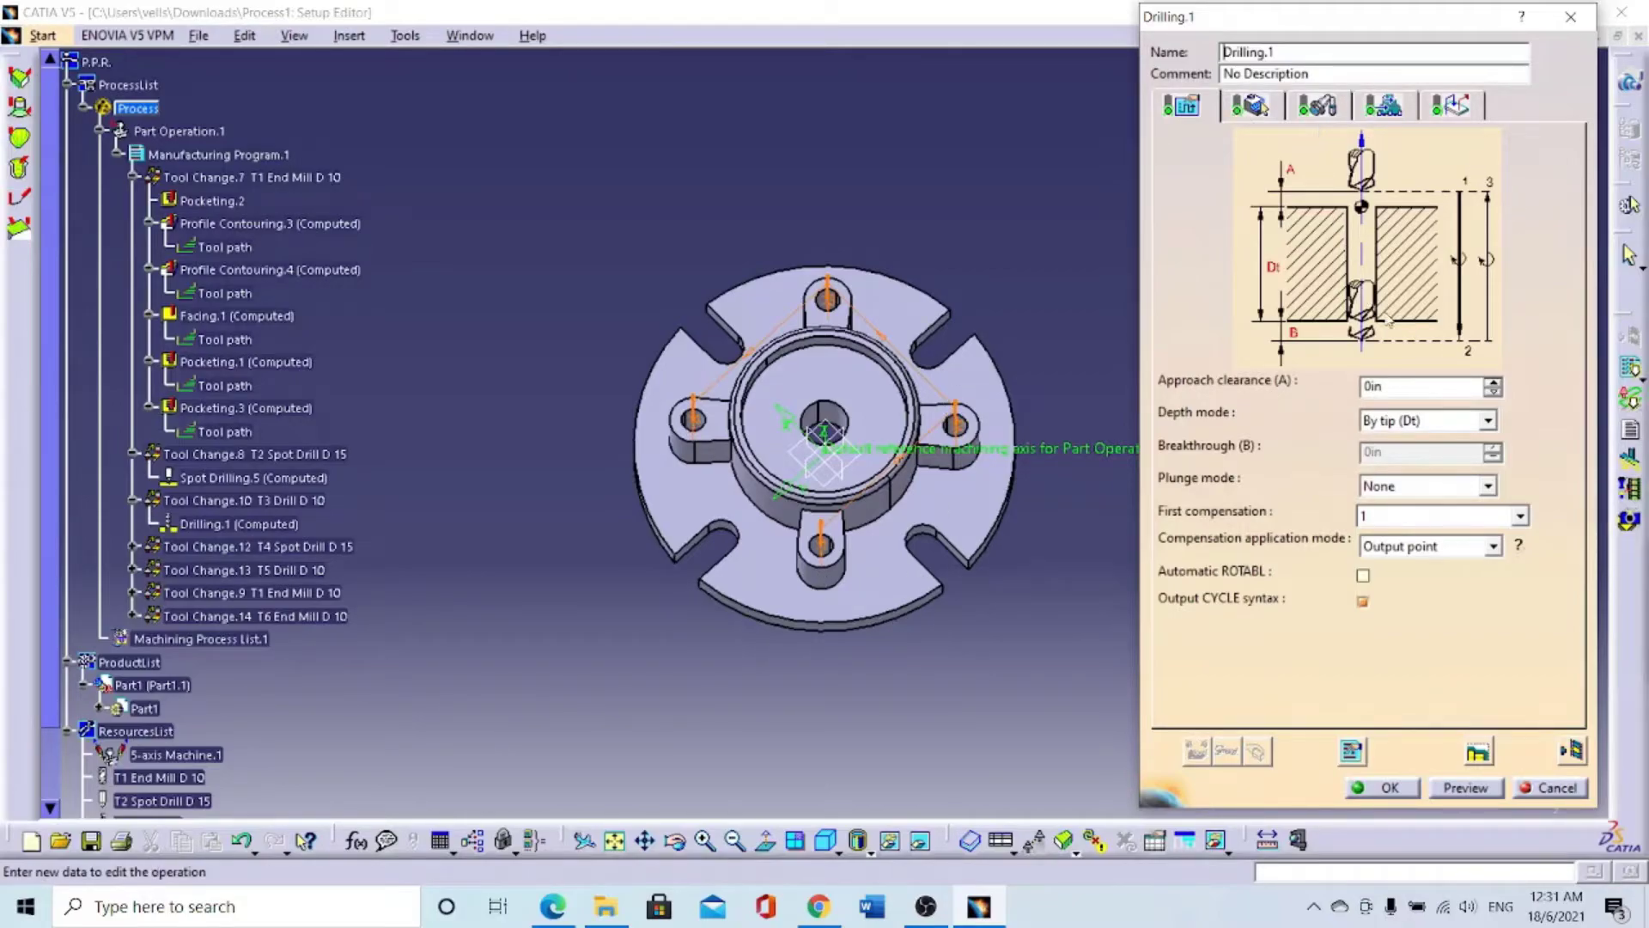
{"action": "left_click", "coordinate": [1317, 104]}
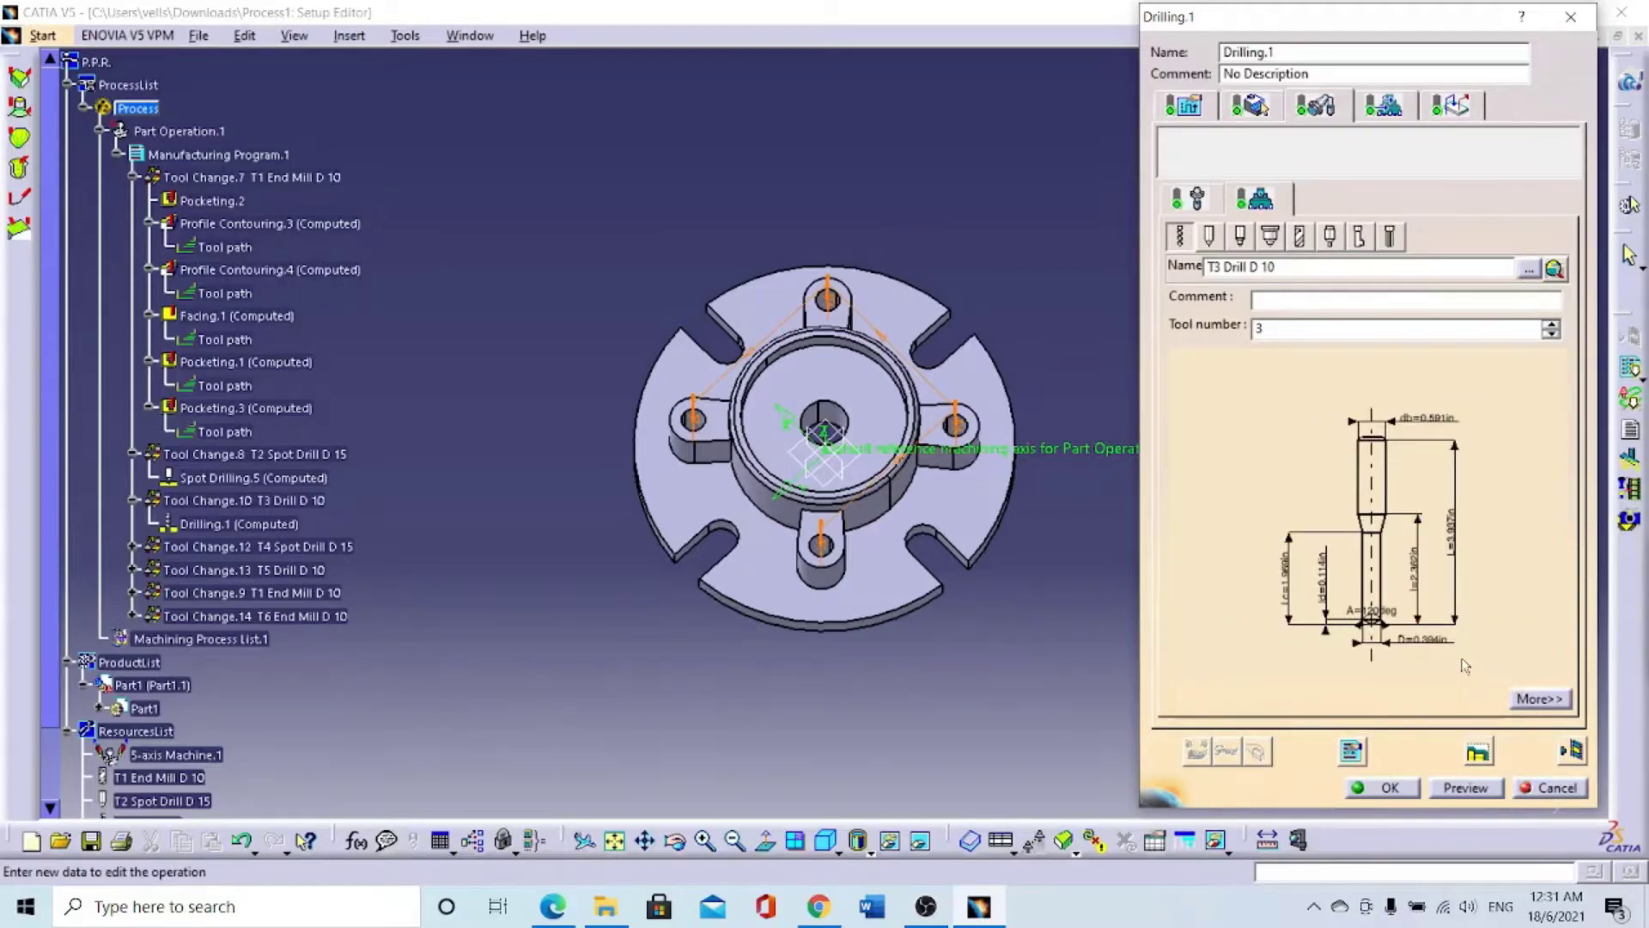
{"action": "left_click", "coordinate": [1572, 750]}
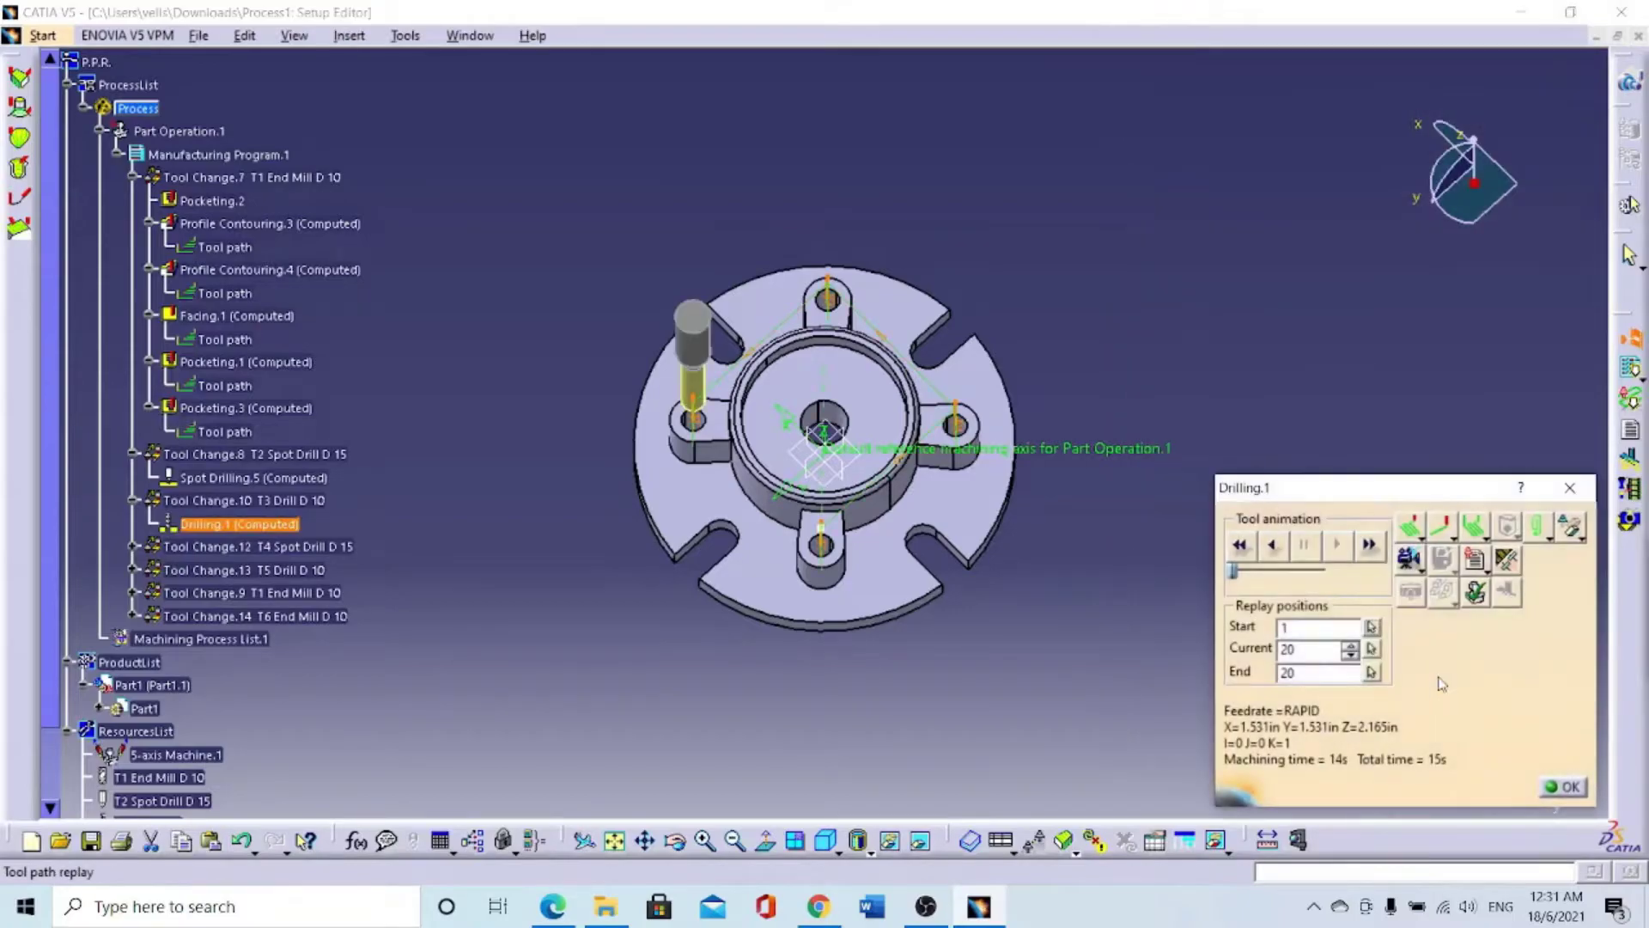
{"action": "left_click", "coordinate": [1413, 558]}
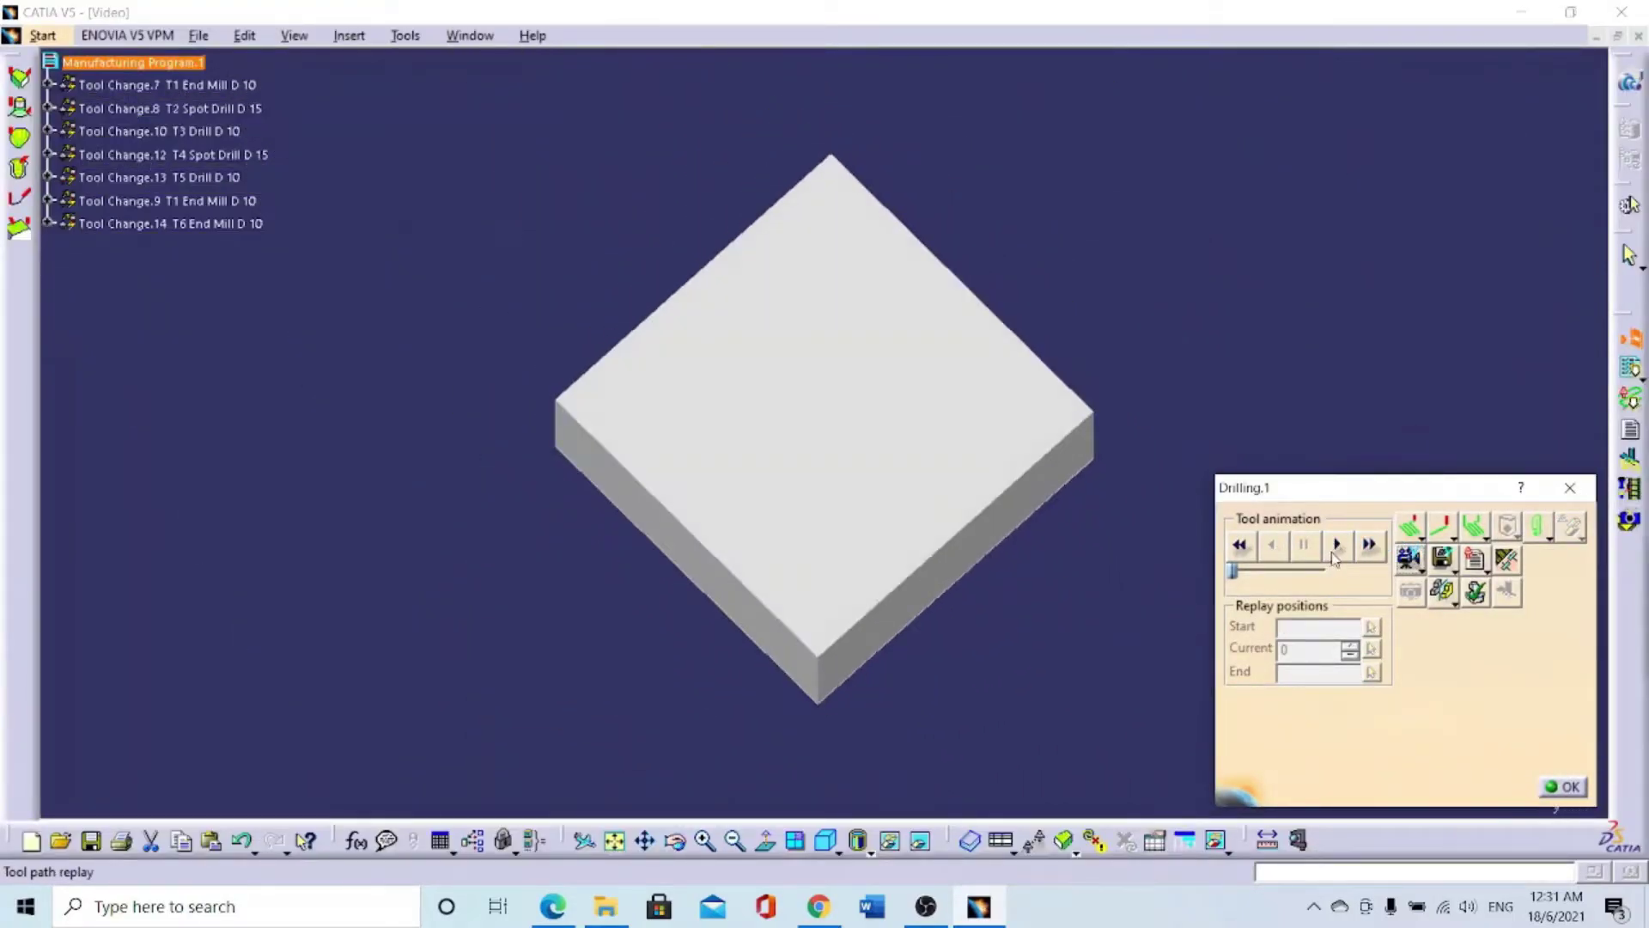
{"action": "left_click", "coordinate": [1336, 544]}
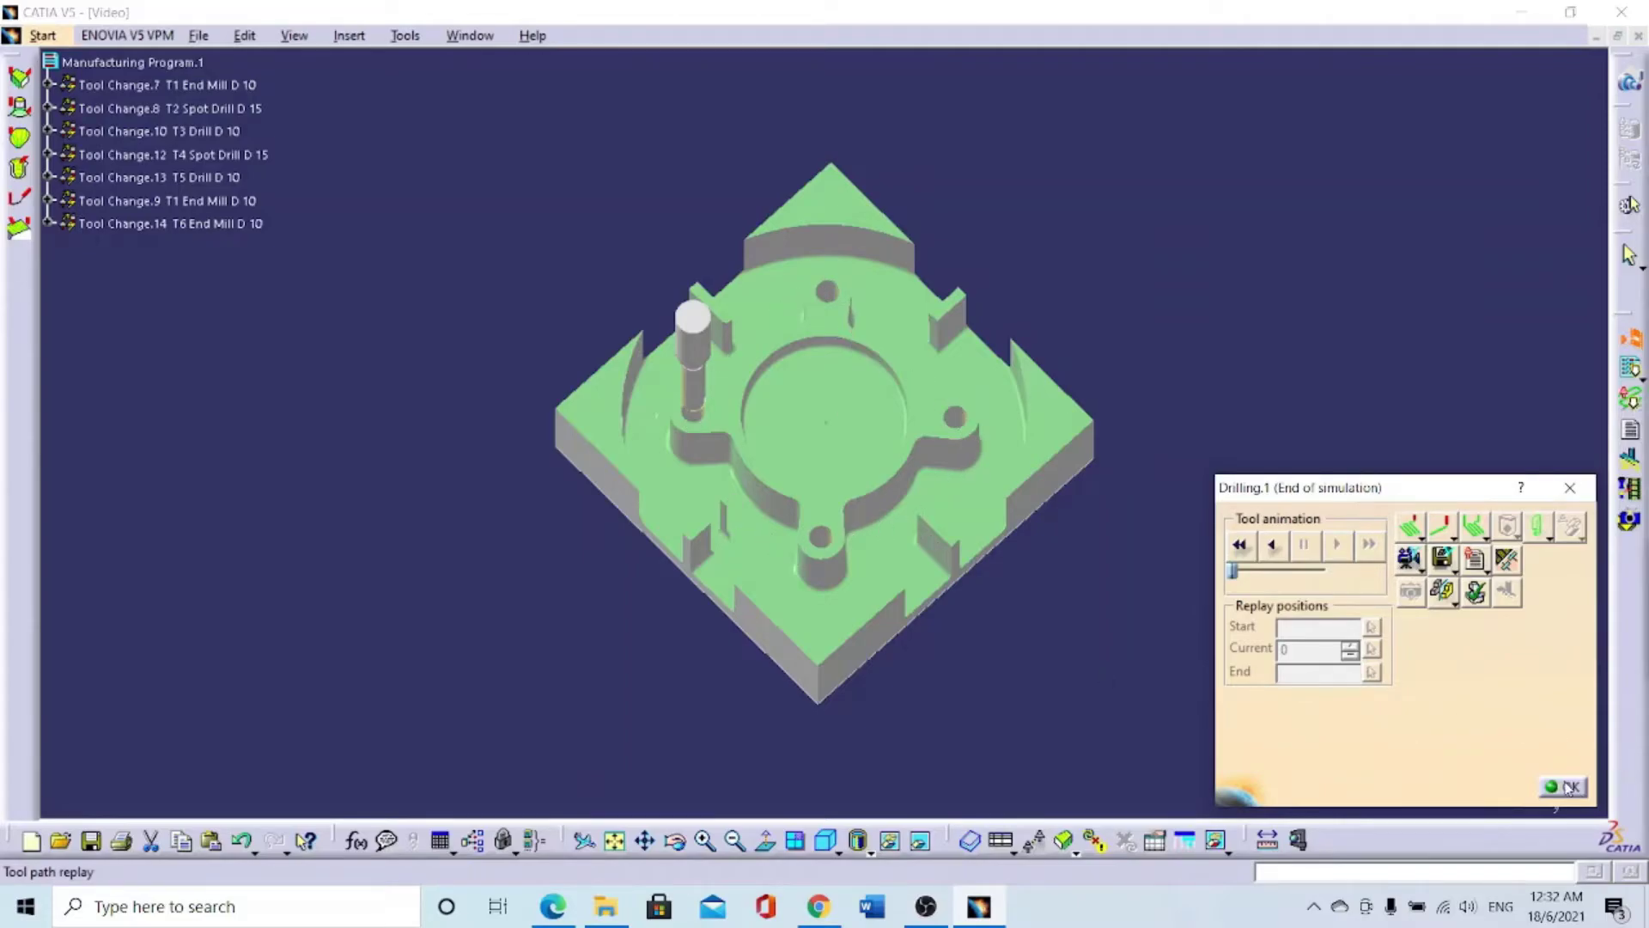
{"action": "left_click", "coordinate": [1568, 787]}
{"action": "left_click", "coordinate": [1387, 787]}
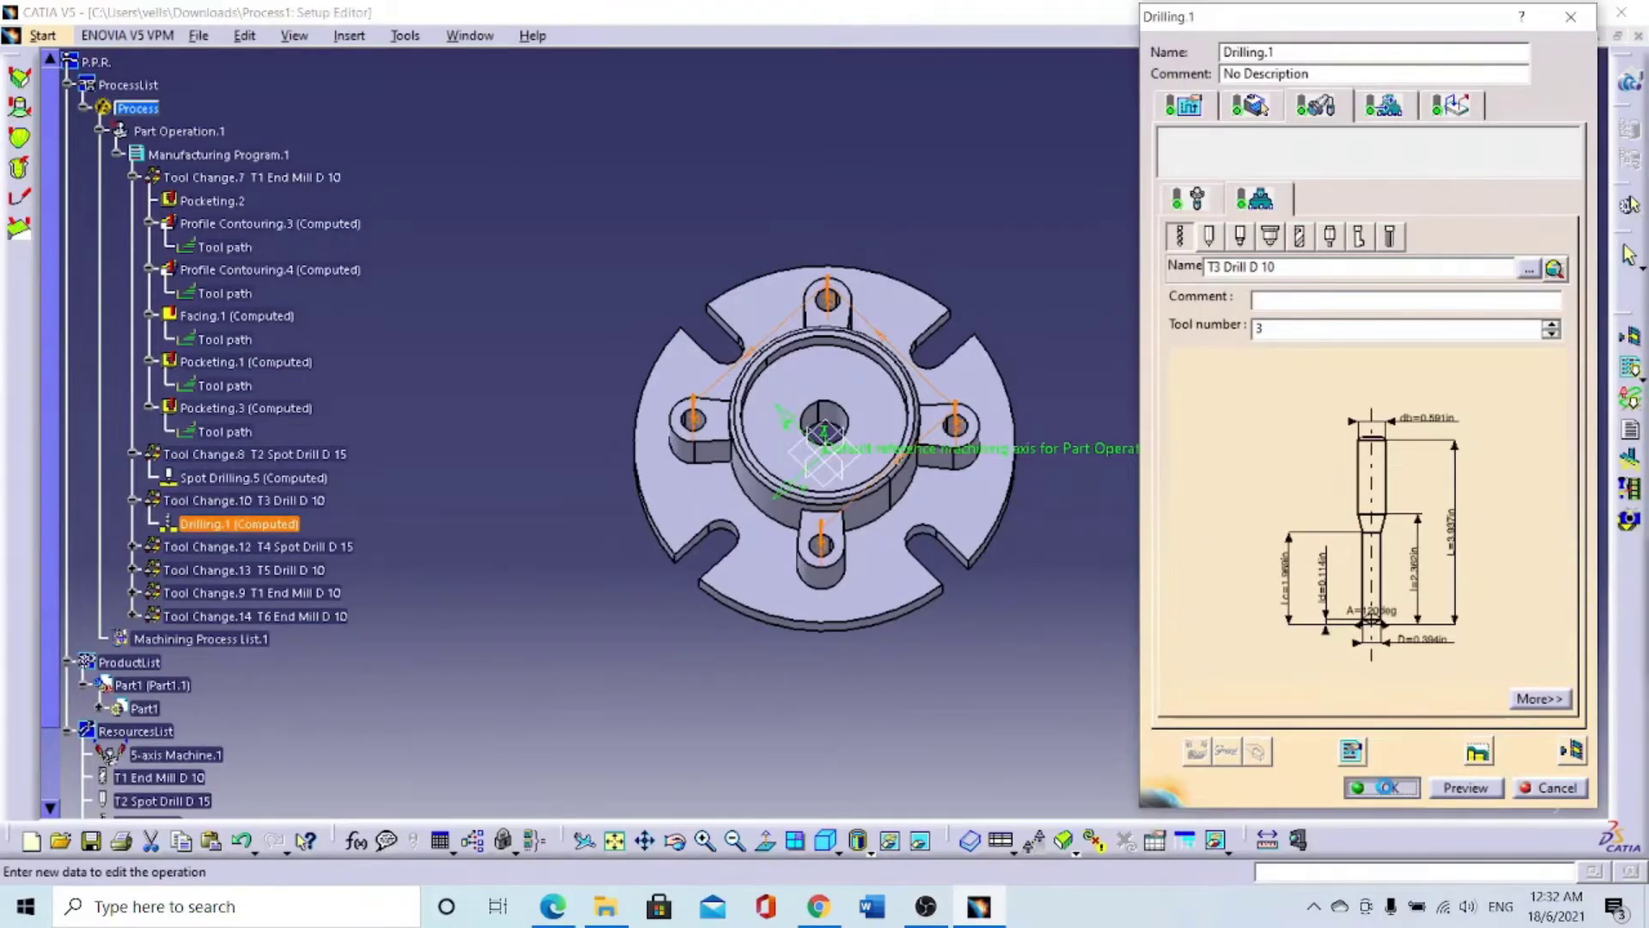
Step: Review the T4 Spot Drill D 15 tool in Tool Change.12 and play its video simulation on the stock
{"action": "double_click", "coordinate": [276, 550]}
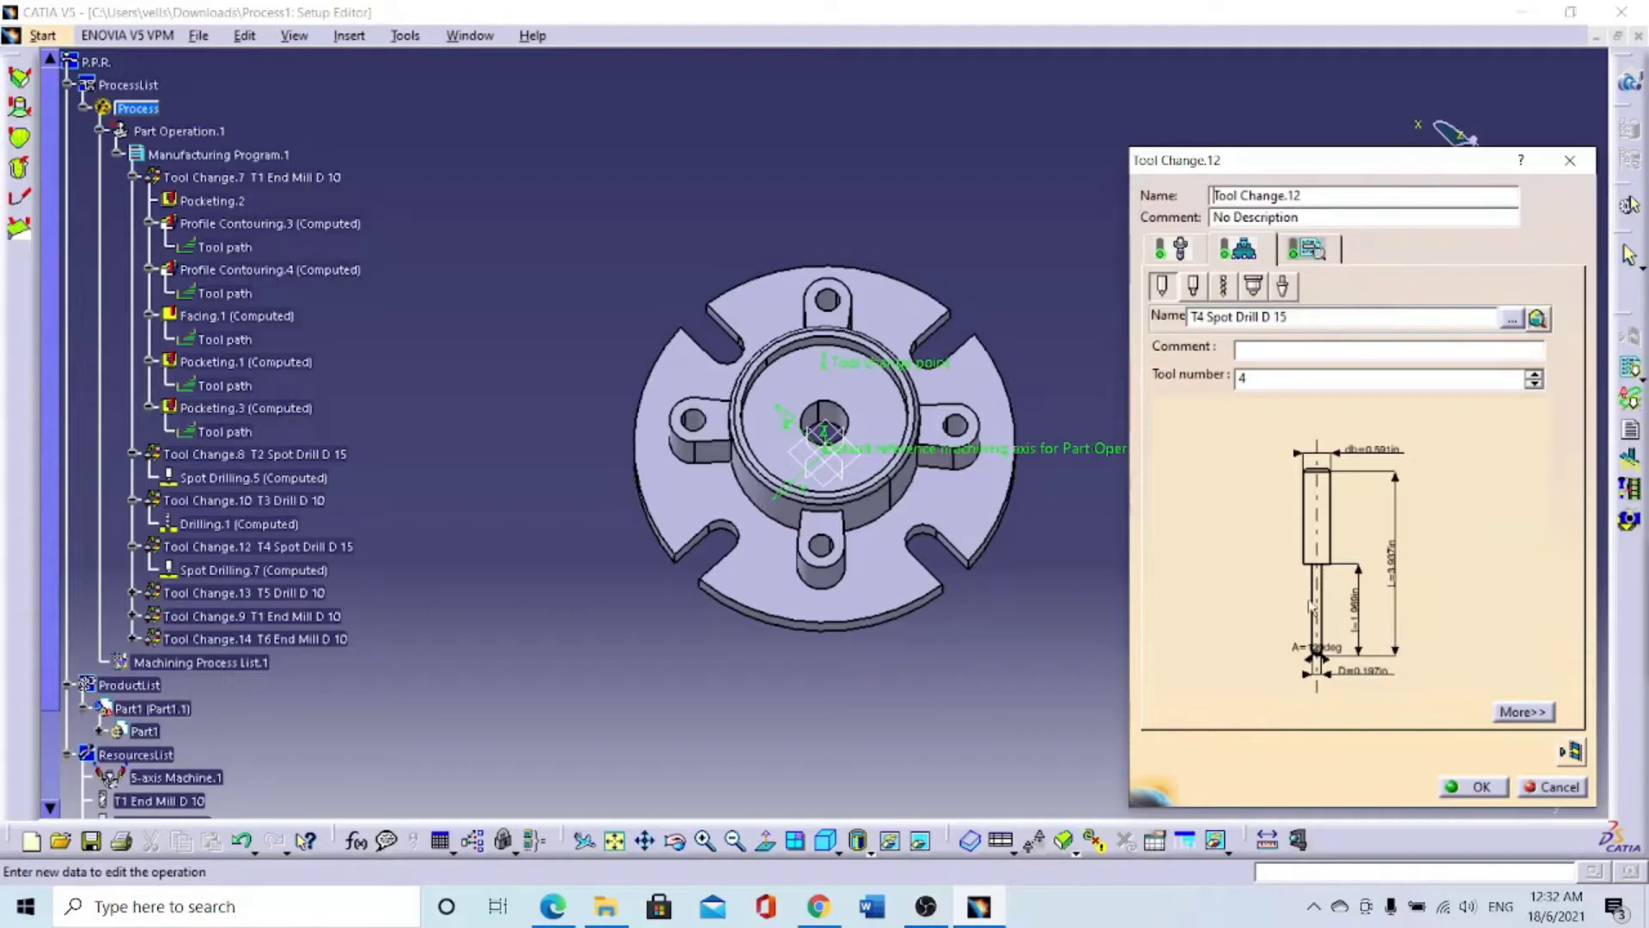
{"action": "left_click", "coordinate": [1571, 750]}
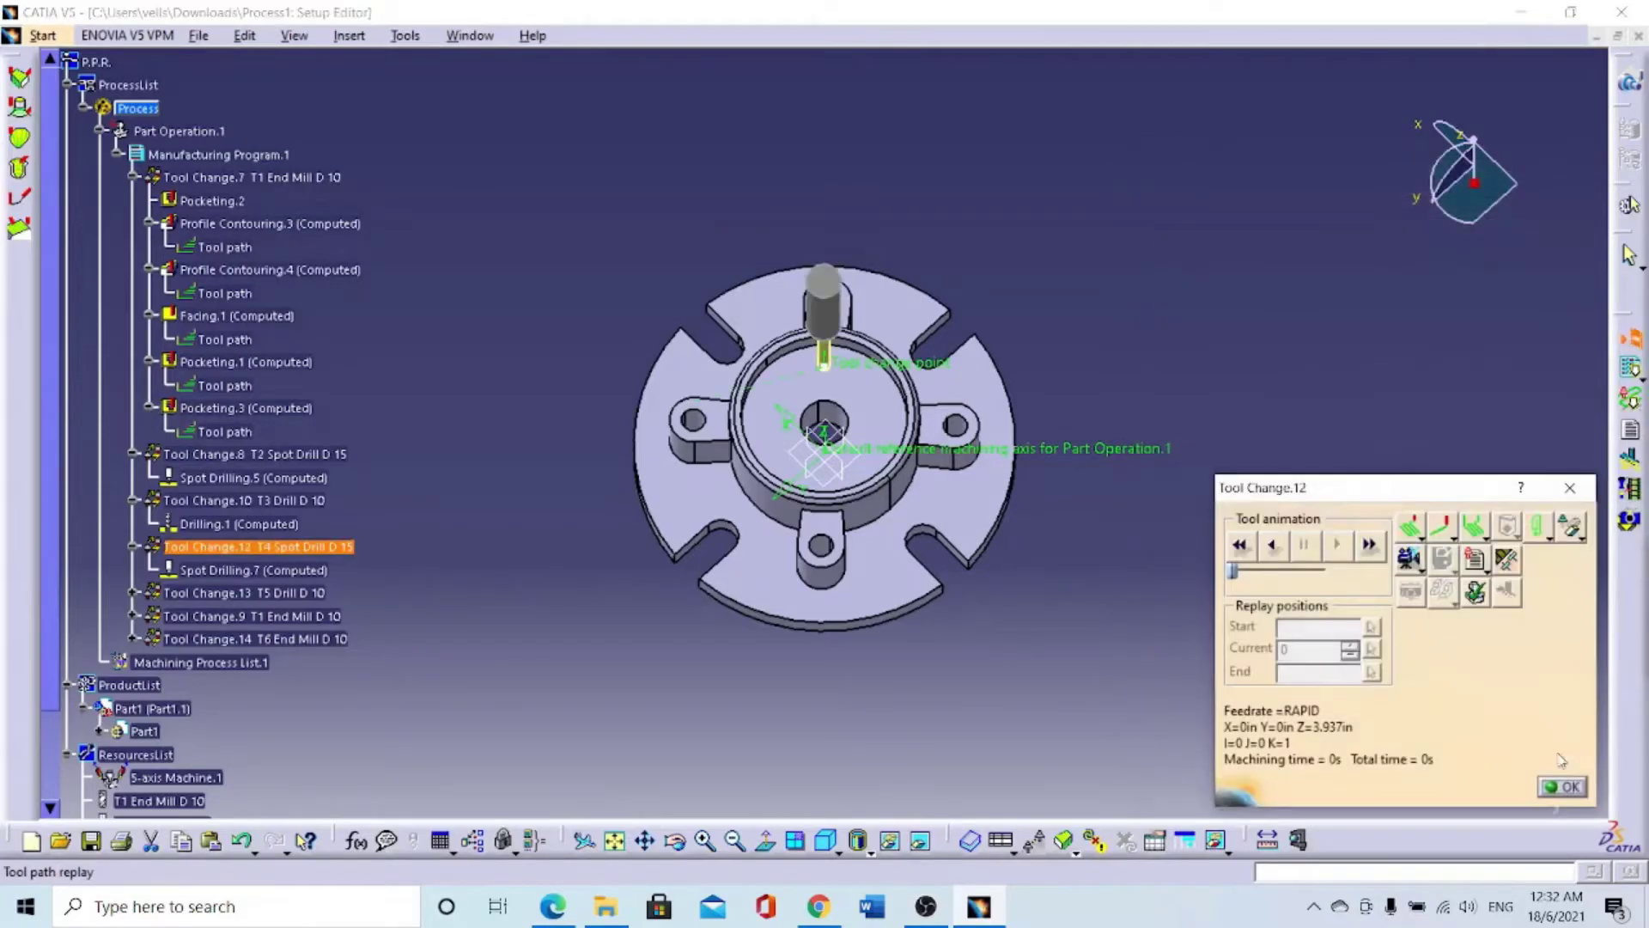
{"action": "left_click", "coordinate": [1412, 563]}
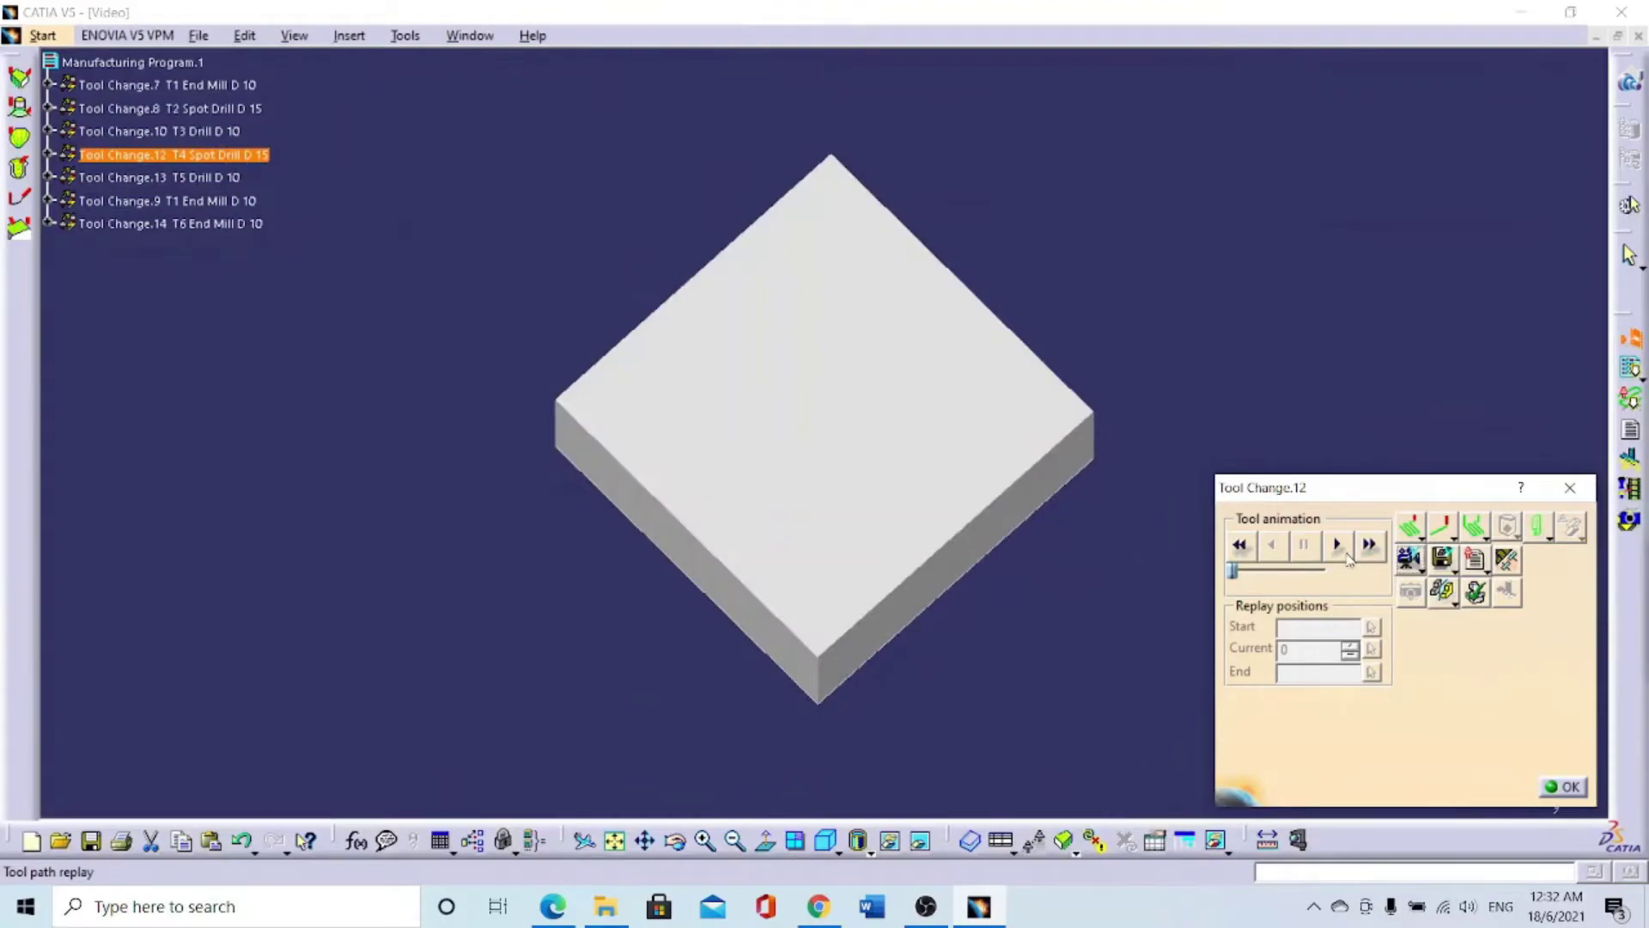
{"action": "left_click", "coordinate": [1339, 546]}
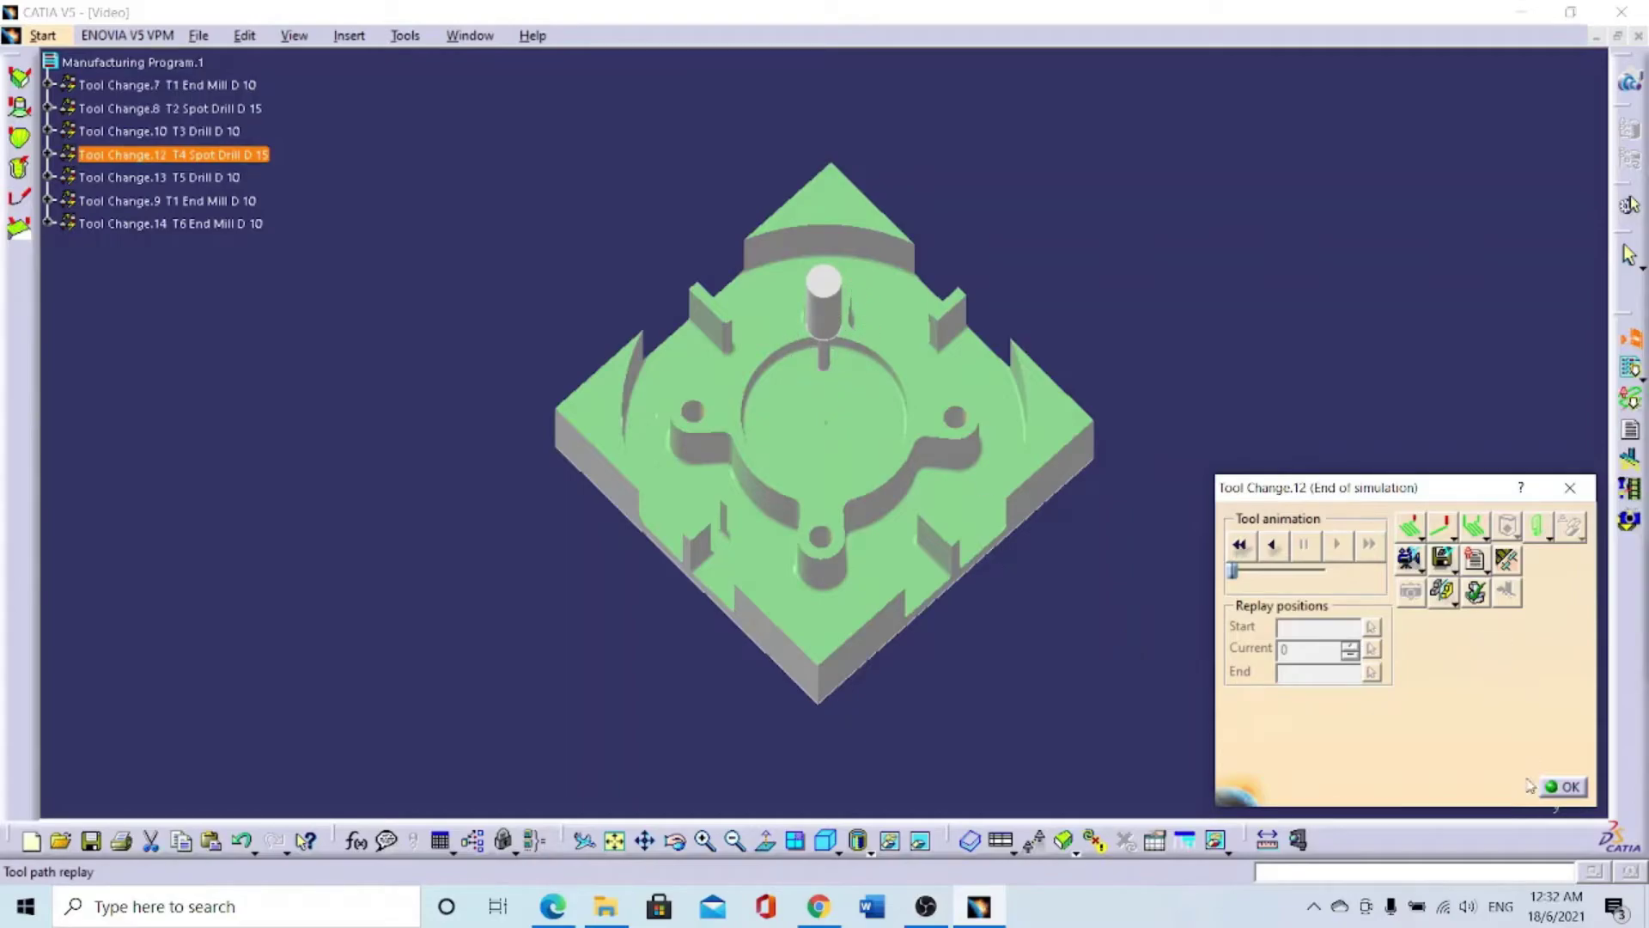
{"action": "left_click", "coordinate": [1563, 788]}
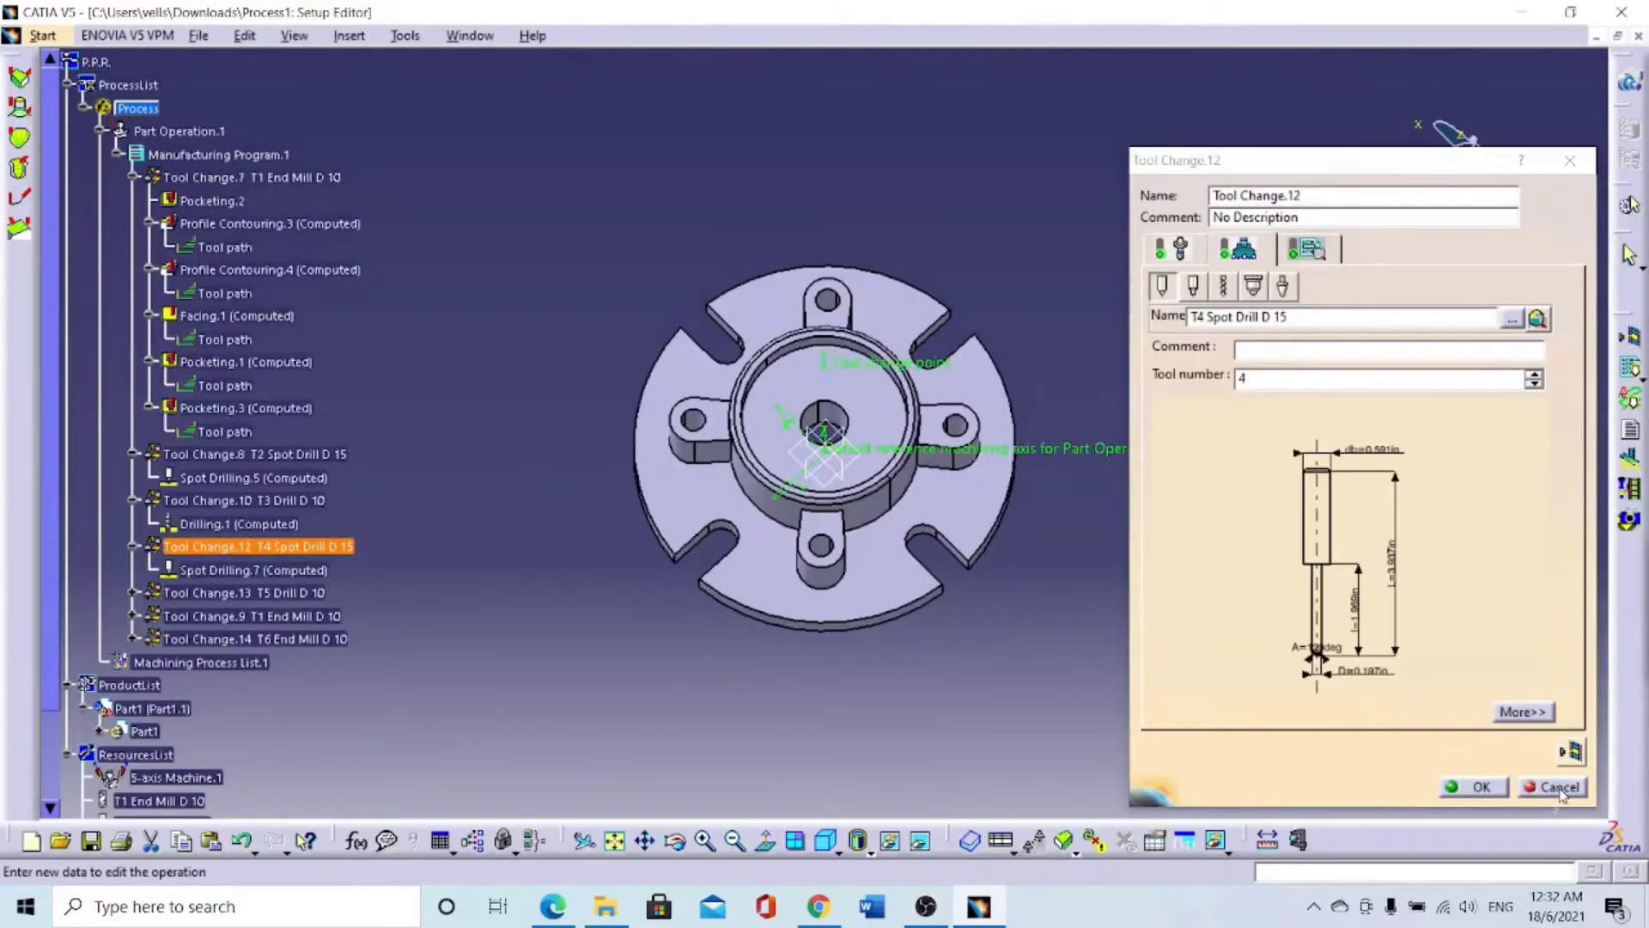
{"action": "left_click", "coordinate": [1479, 787]}
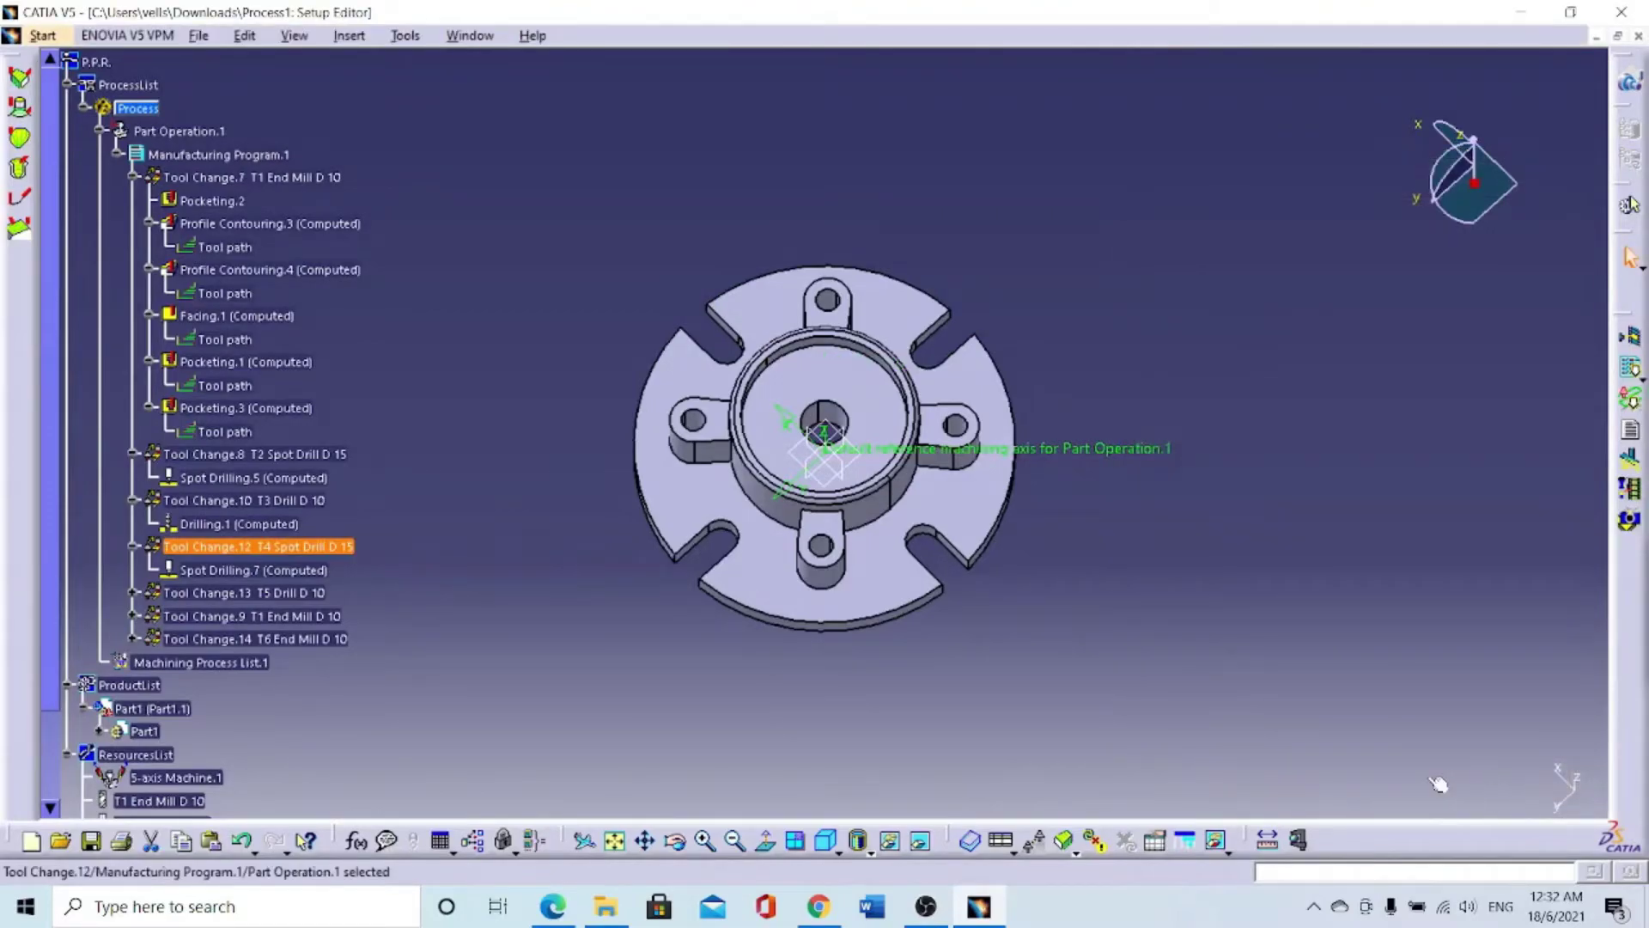
Step: Review the Spot Drilling.7 machining strategy for the central hole and play its tool path video simulation on the stock
{"action": "left_click", "coordinate": [222, 569]}
{"action": "double_click", "coordinate": [223, 569]}
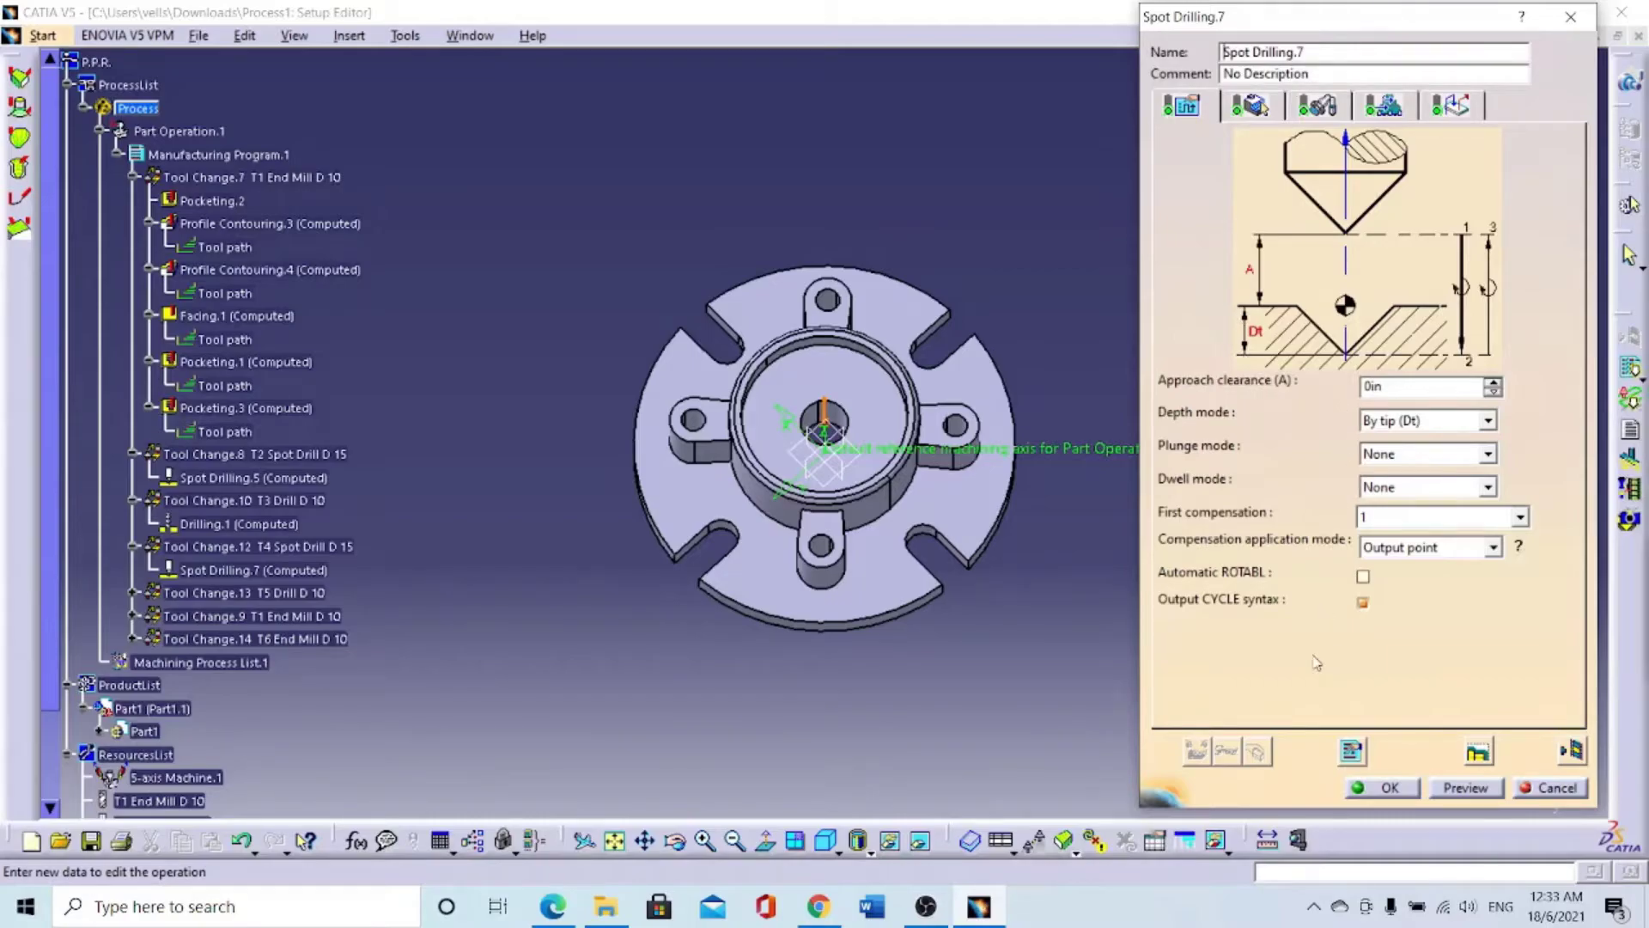
{"action": "left_click", "coordinate": [1568, 750]}
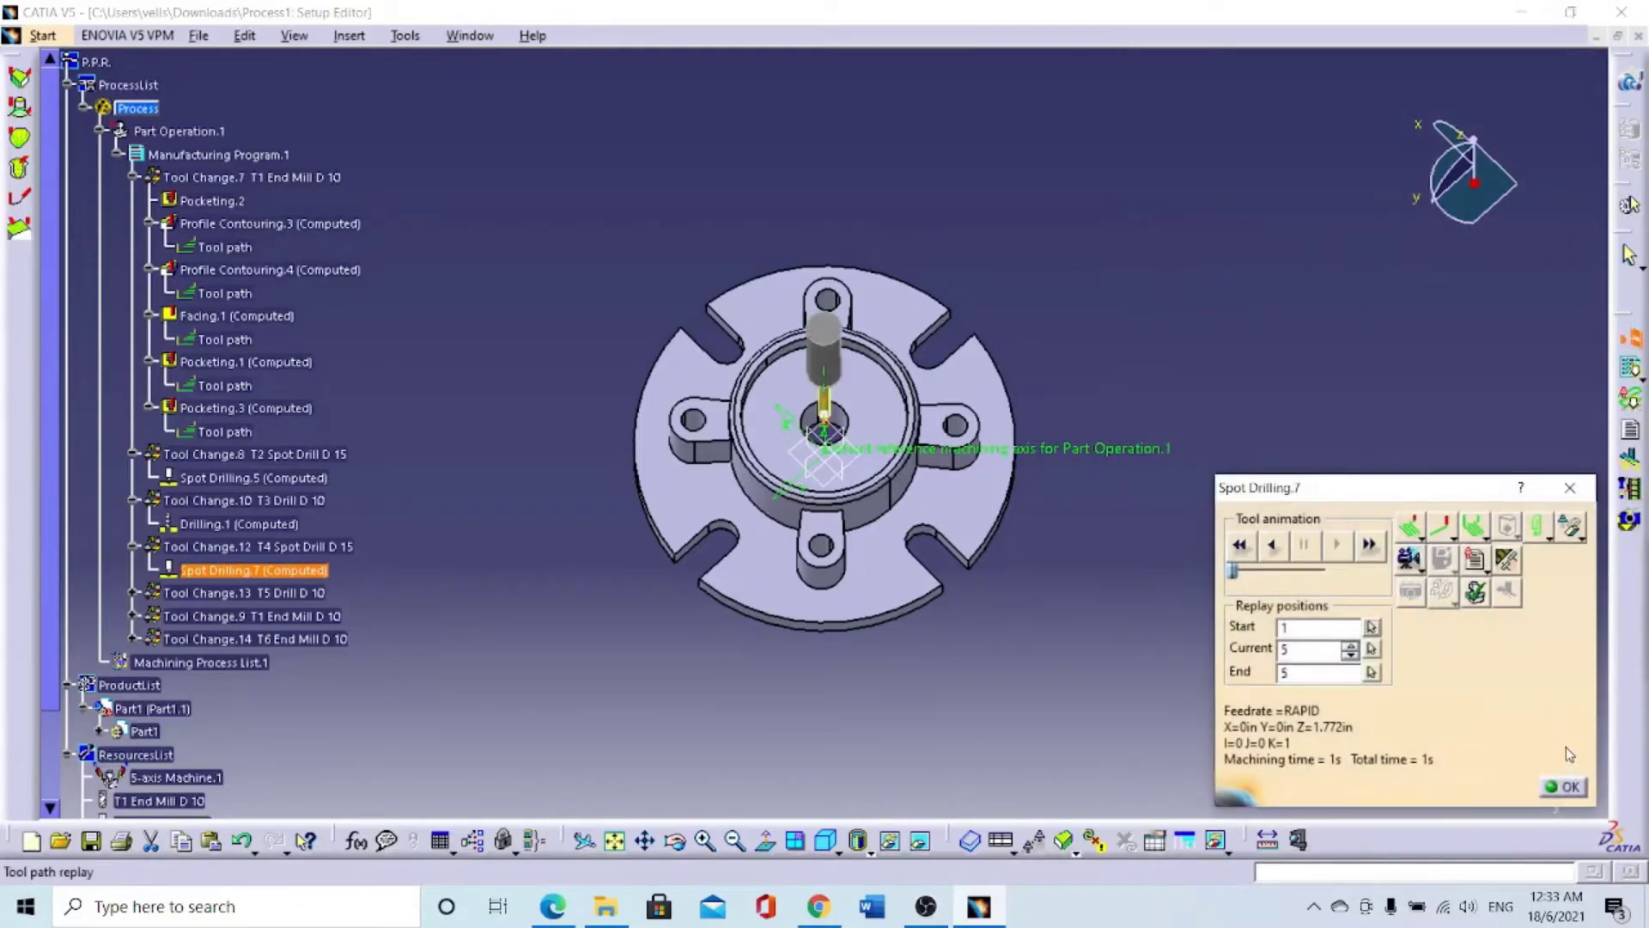
{"action": "left_click", "coordinate": [1407, 559]}
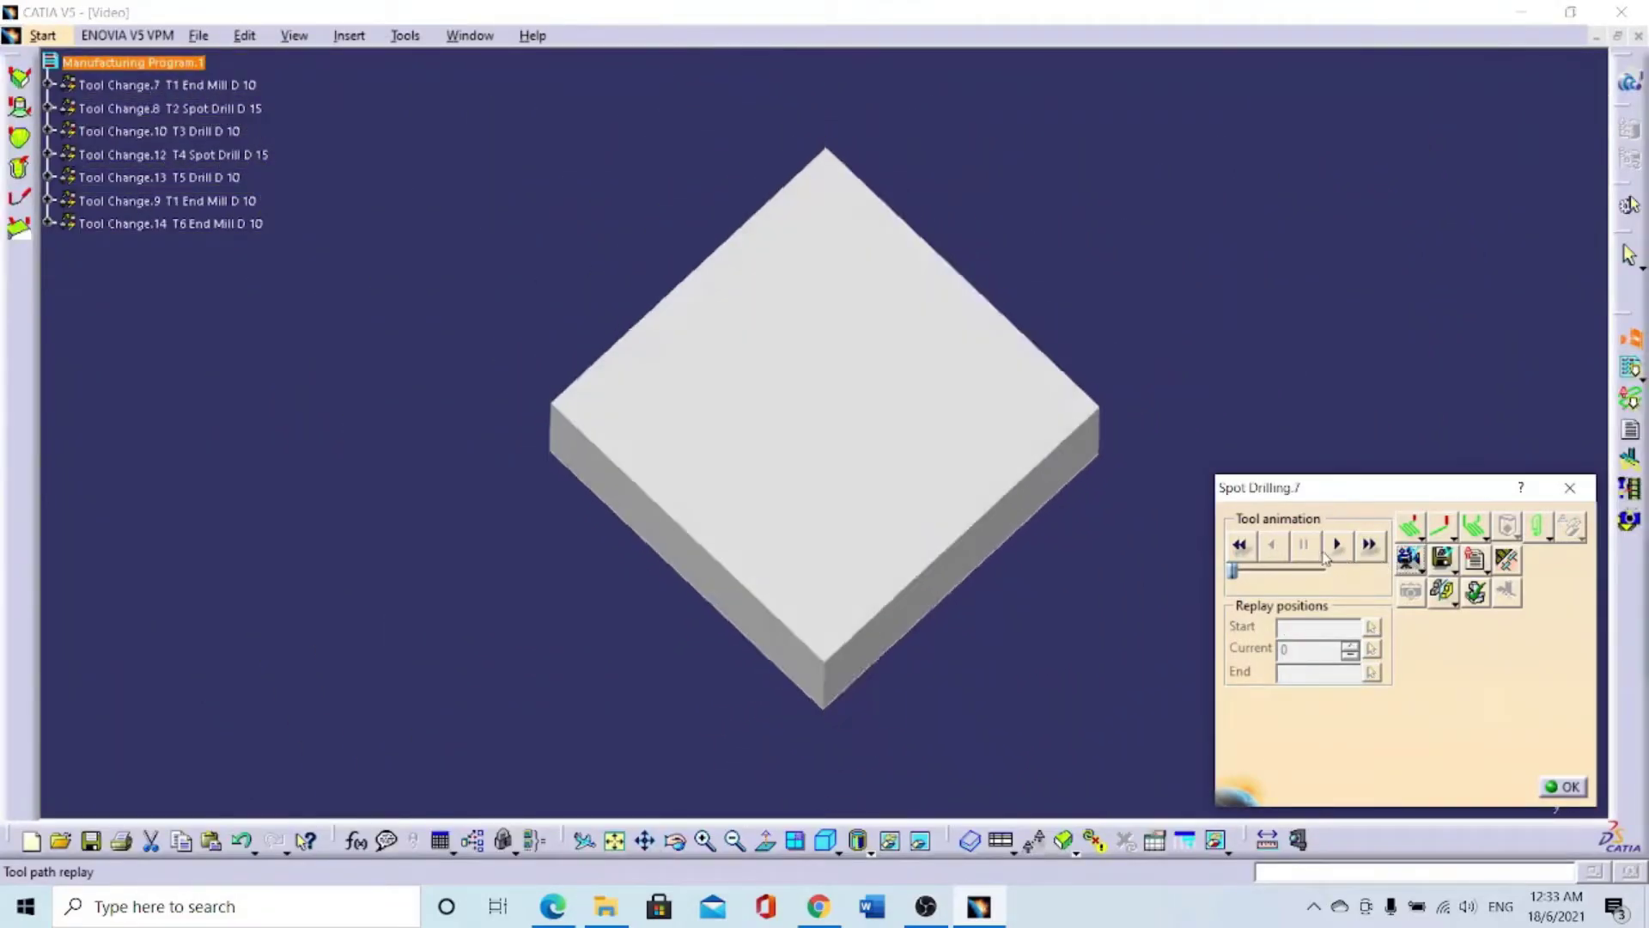
{"action": "left_click", "coordinate": [1341, 552]}
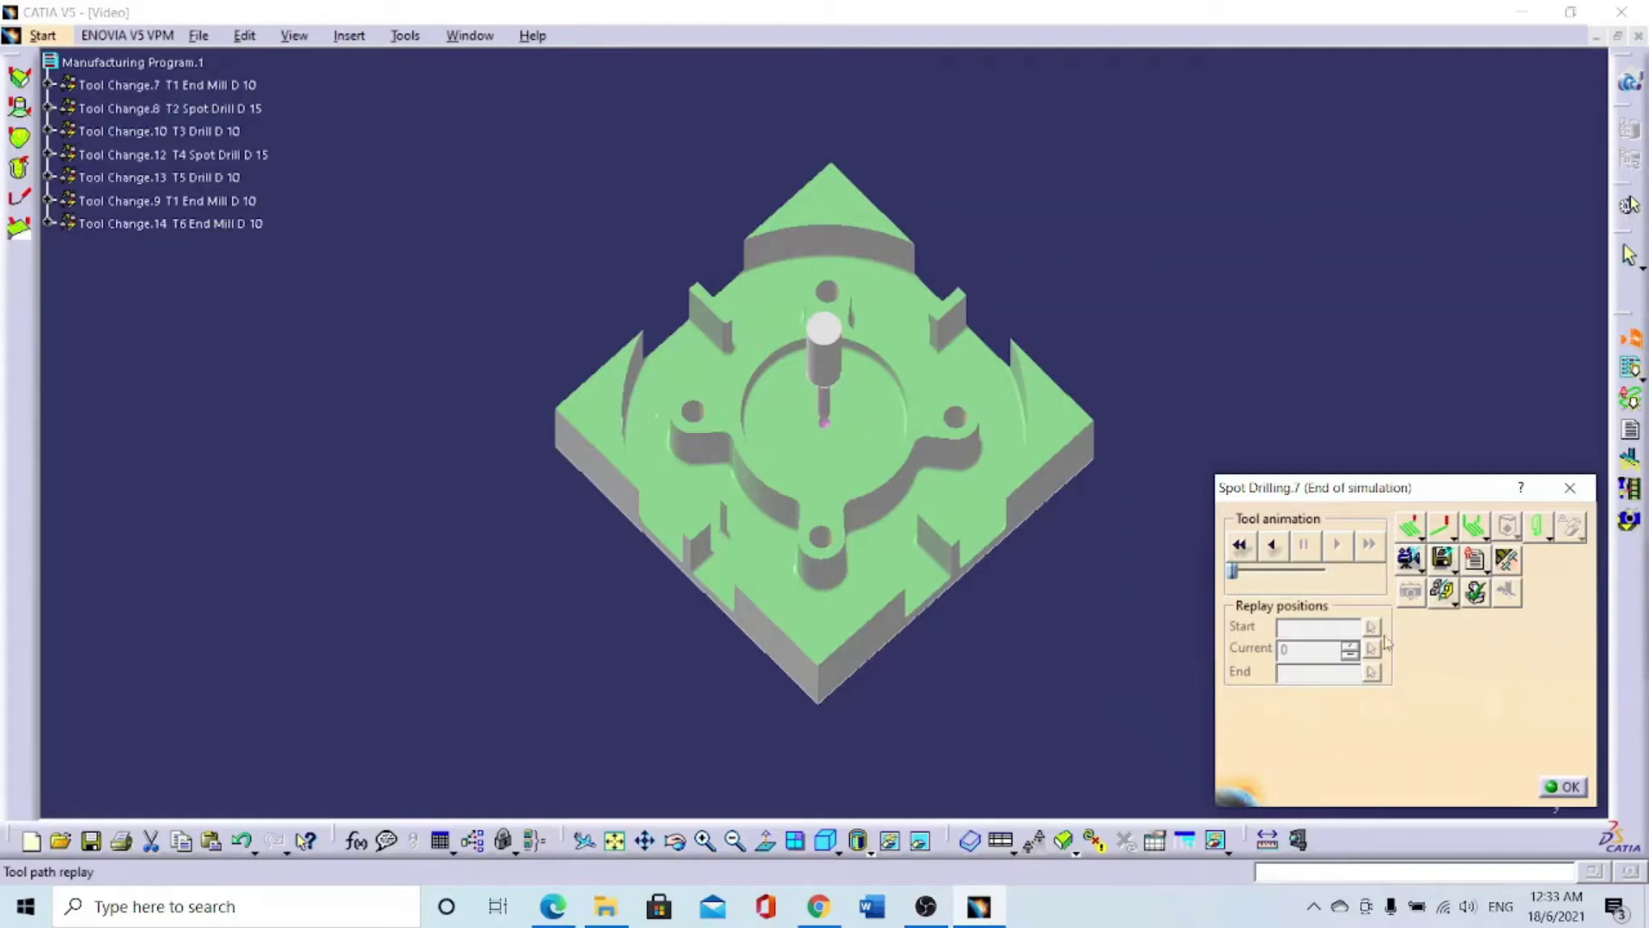
{"action": "left_click", "coordinate": [1560, 794]}
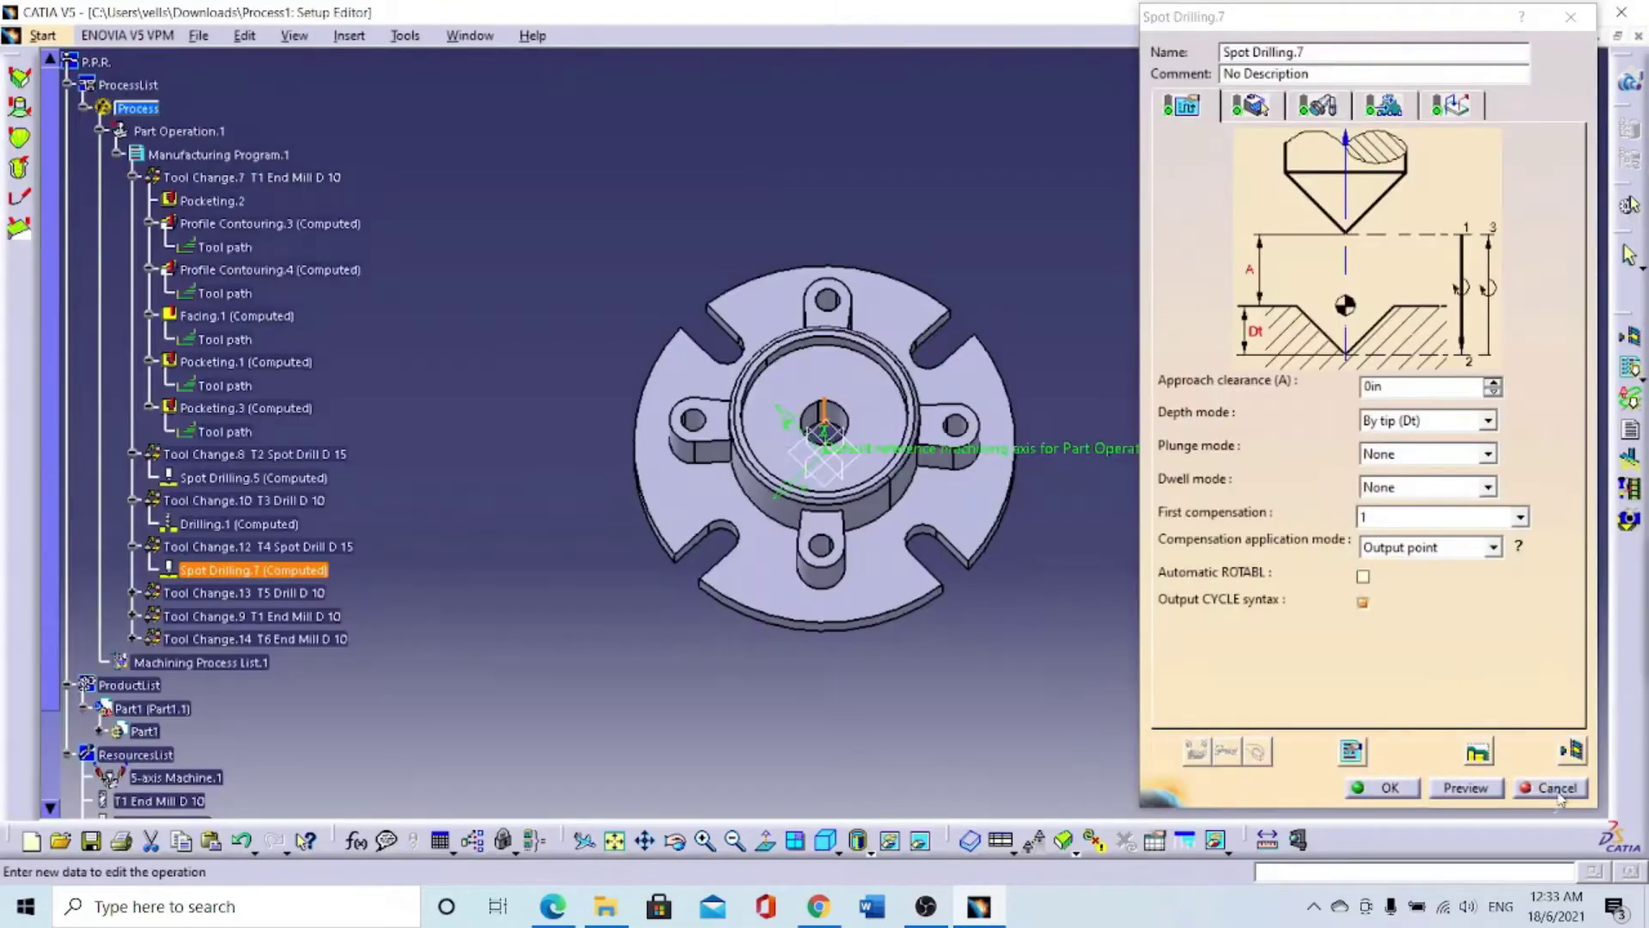
{"action": "left_click", "coordinate": [1384, 786]}
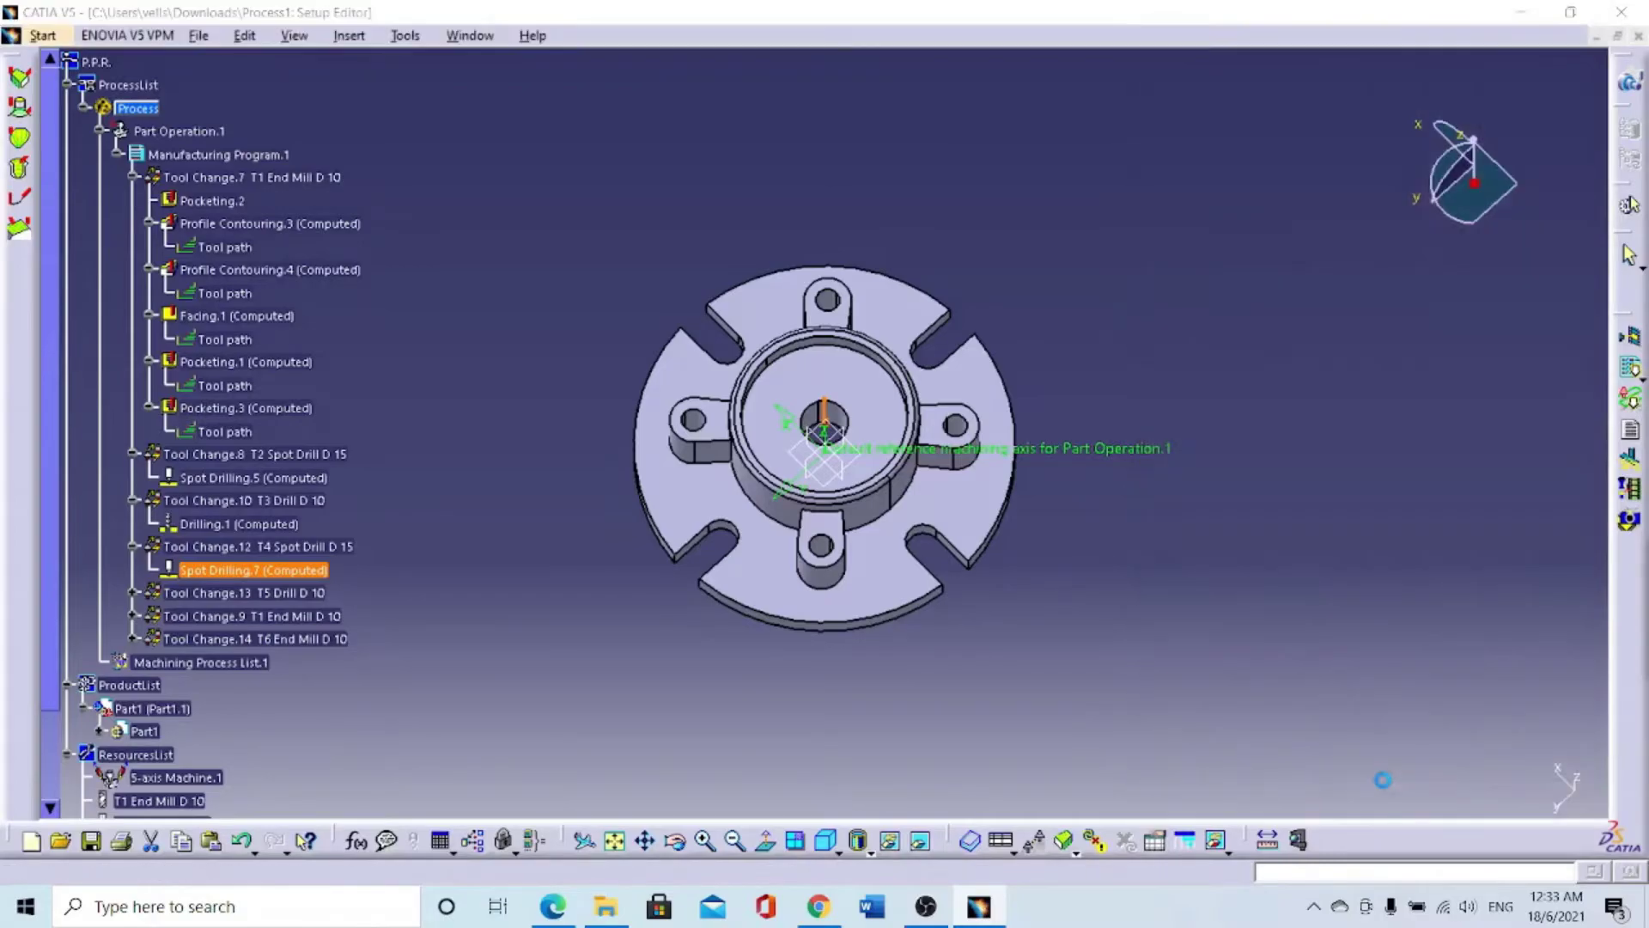
Step: Review the T5 Drill D 10 tool in Tool Change.13 and play its video simulation on the stock
{"action": "double_click", "coordinate": [263, 596]}
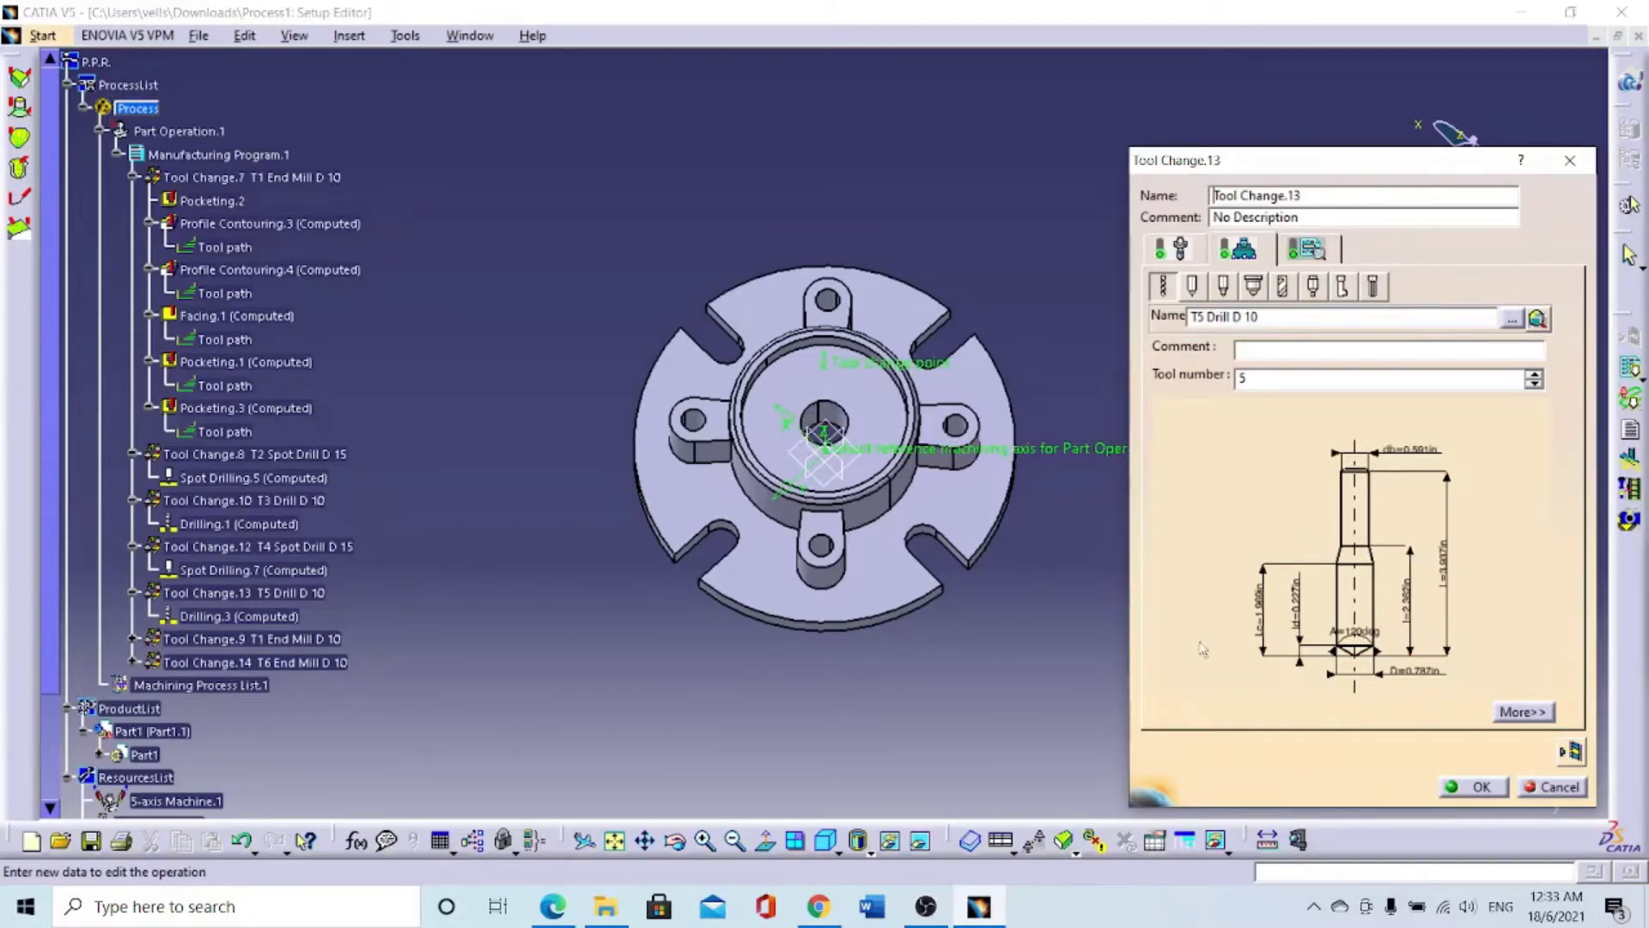
{"action": "left_click", "coordinate": [1573, 750]}
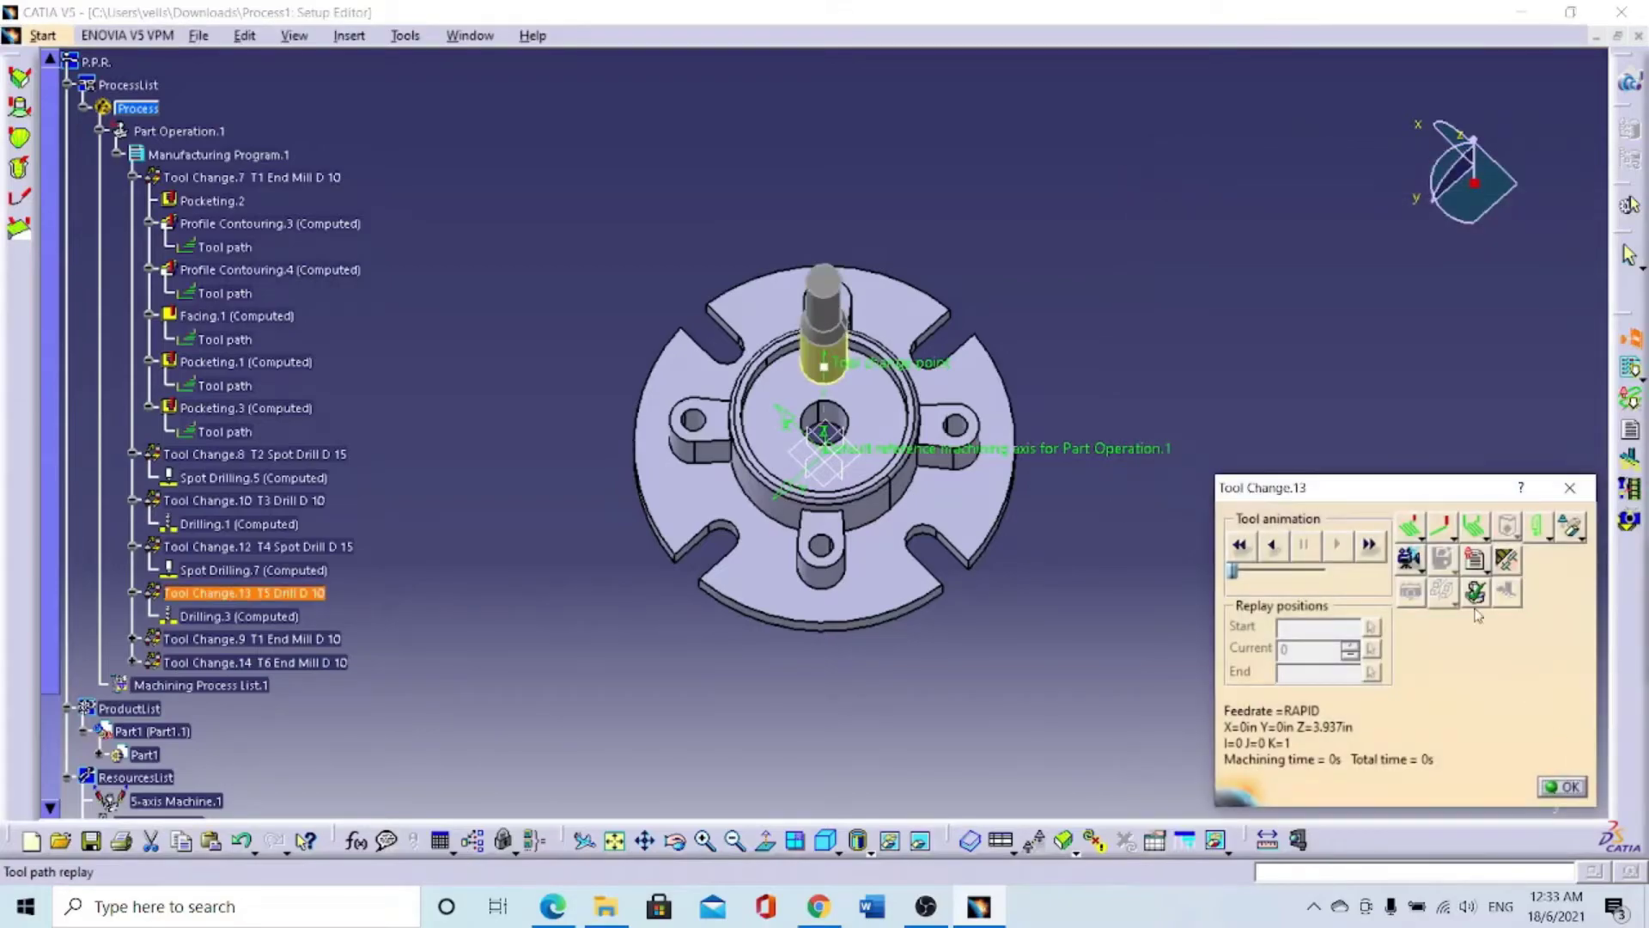
{"action": "left_click", "coordinate": [1409, 558]}
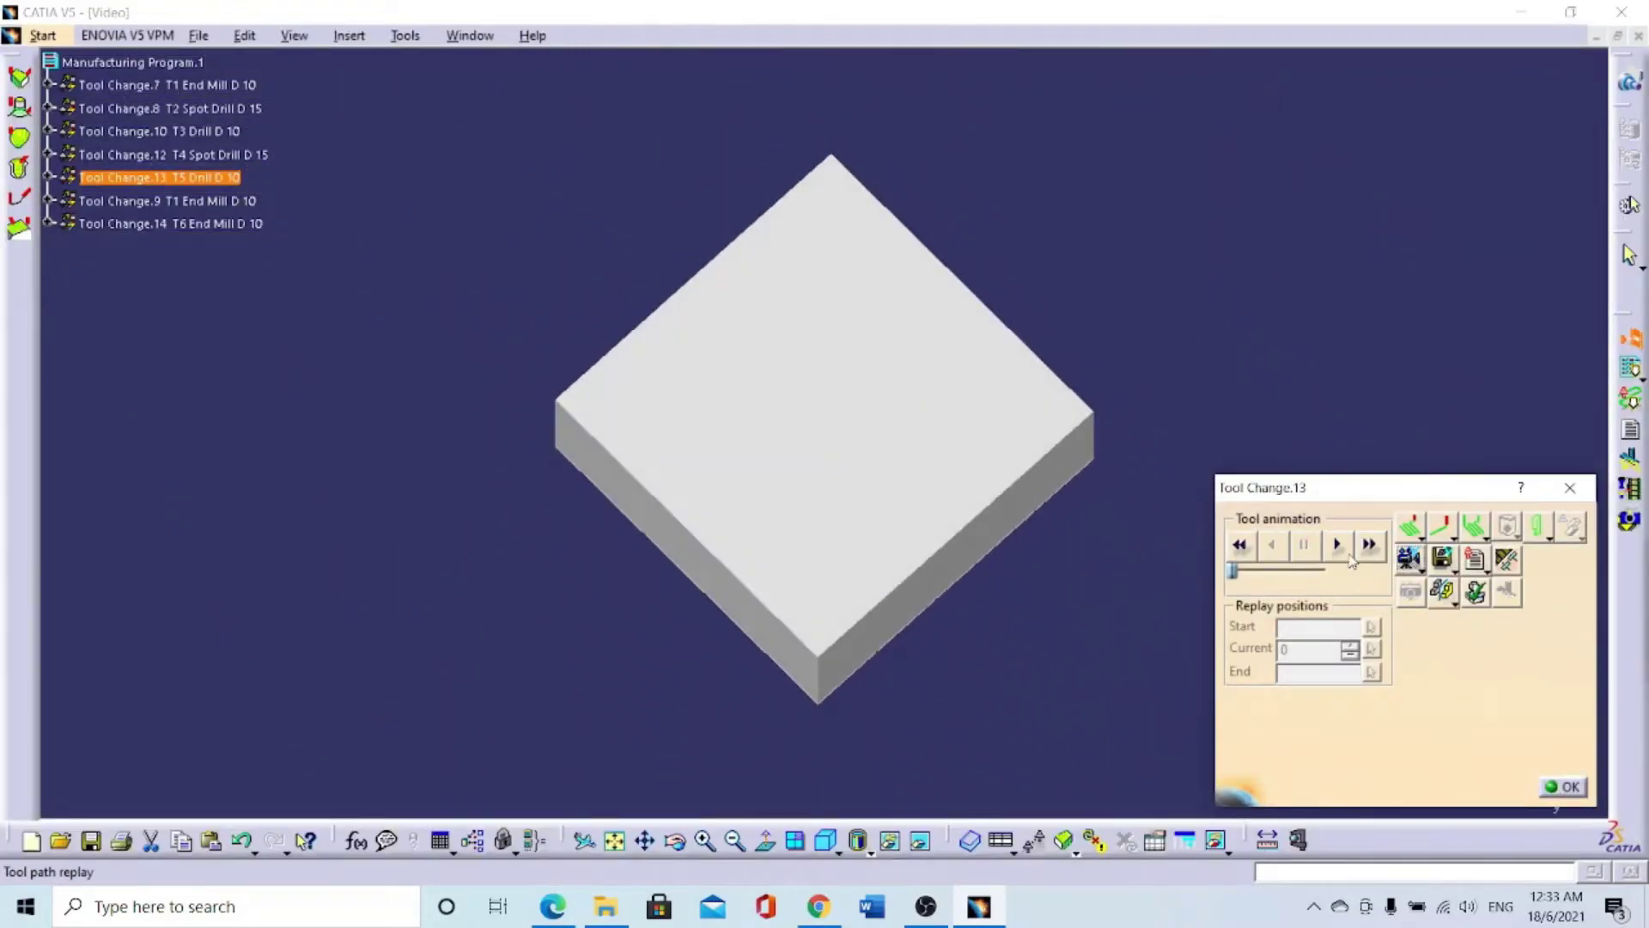
{"action": "left_click", "coordinate": [1337, 545]}
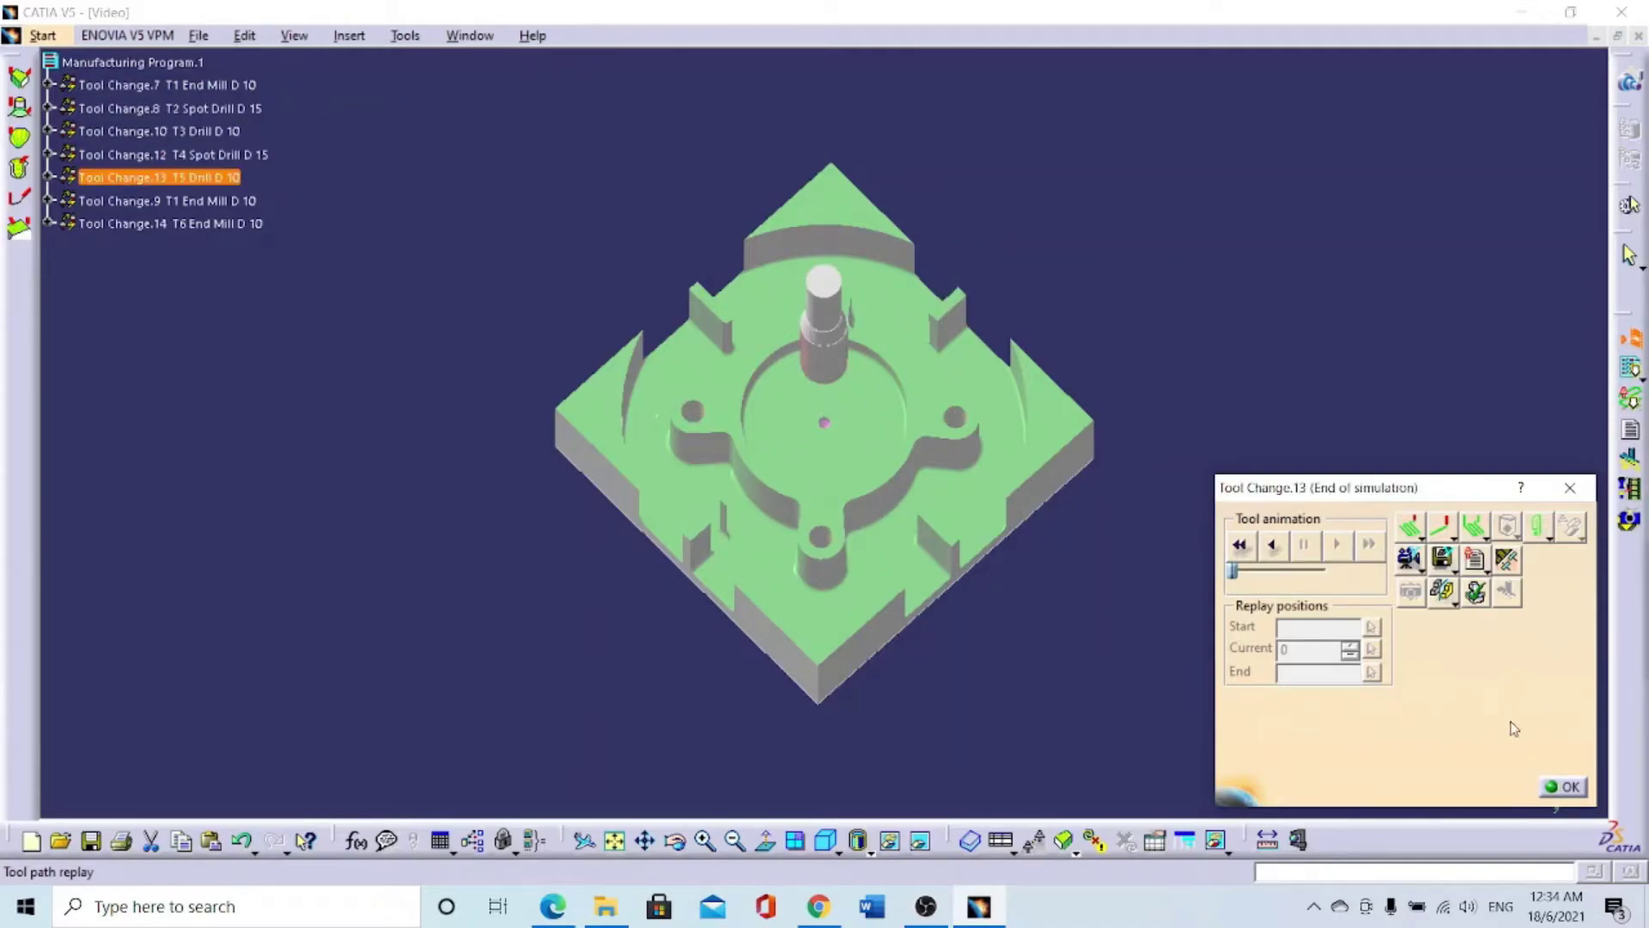
{"action": "left_click", "coordinate": [1570, 787]}
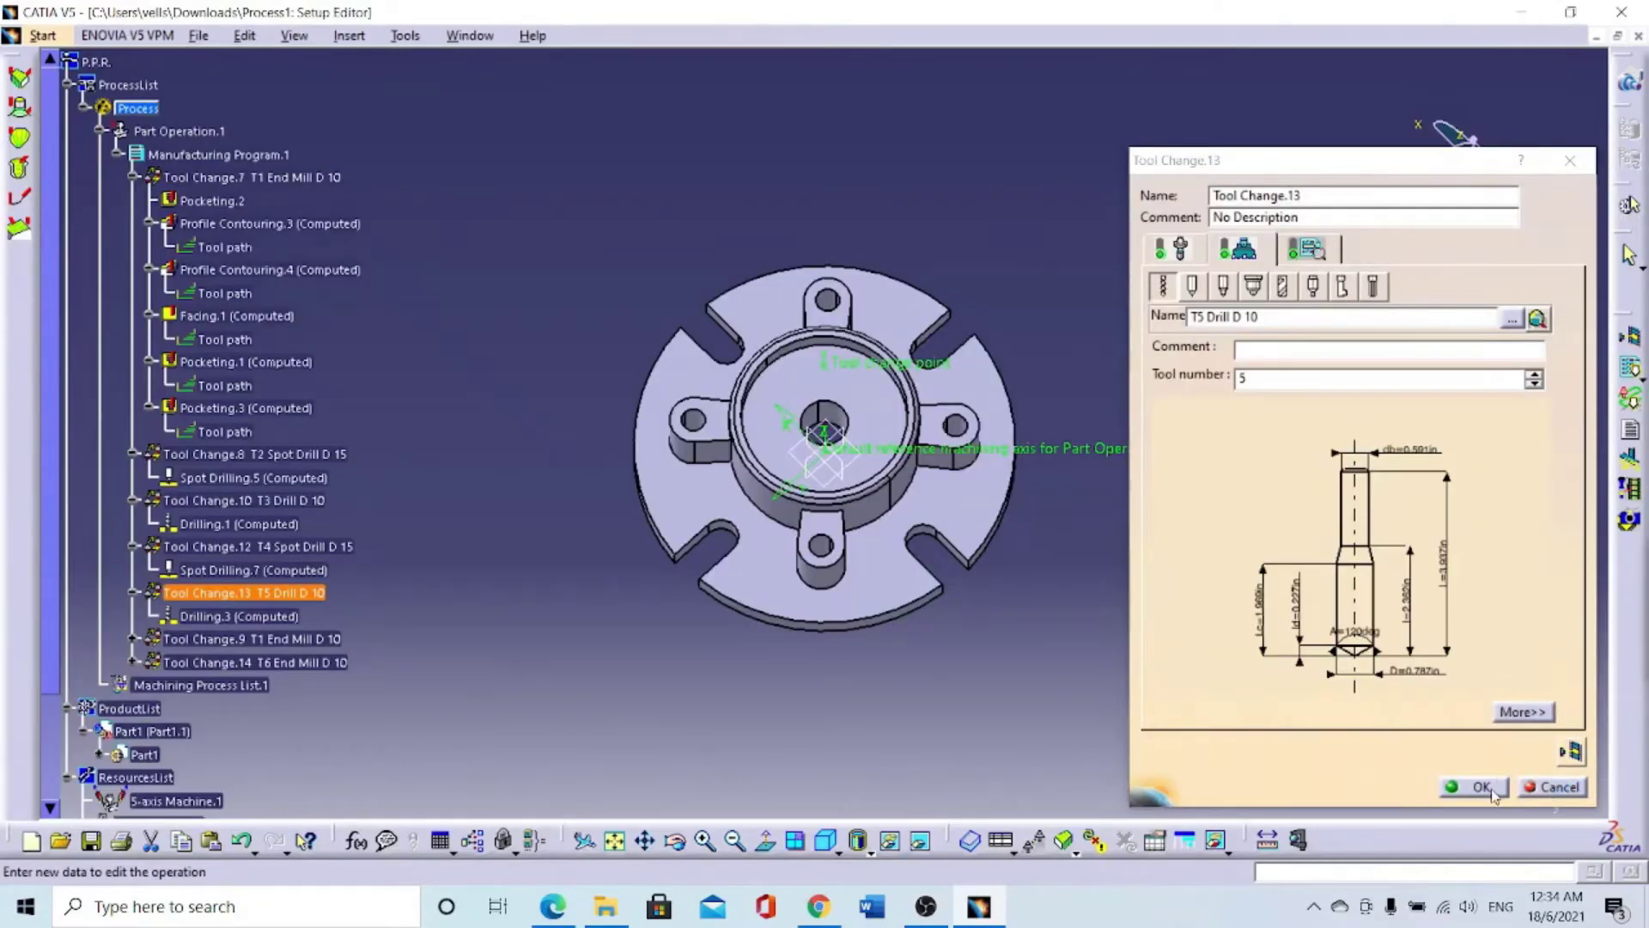
{"action": "left_click", "coordinate": [1492, 790]}
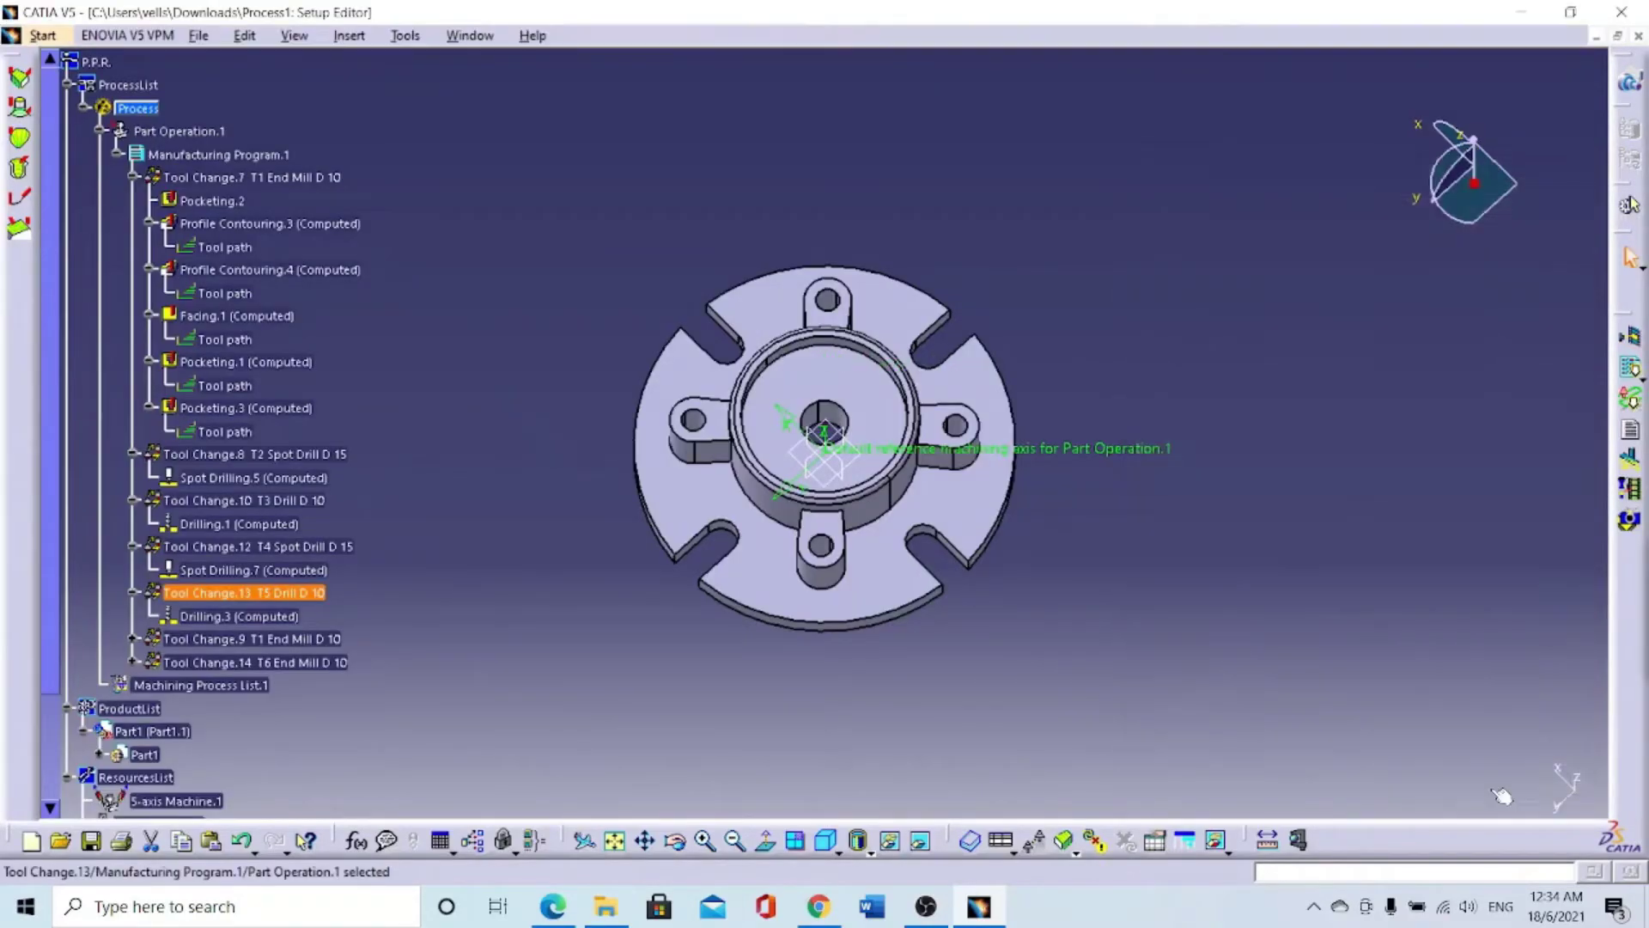
Step: Review the Drilling.3 machining strategy for the central hole and play its tool path video simulation on the stock
{"action": "double_click", "coordinate": [234, 617]}
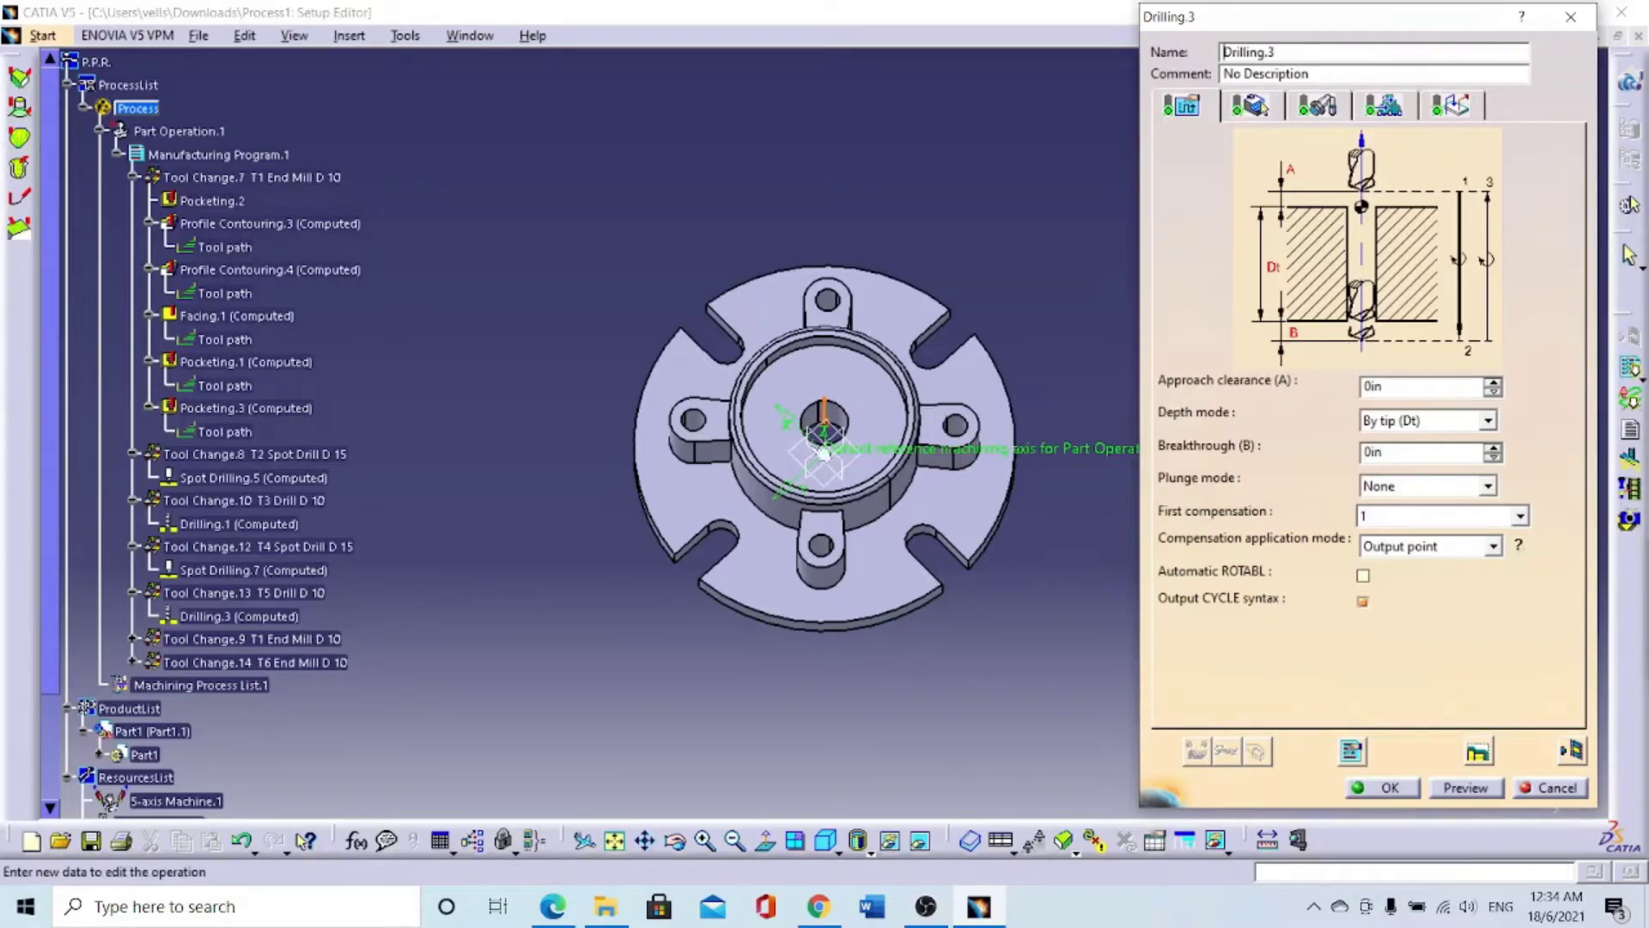
{"action": "left_click", "coordinate": [1560, 754]}
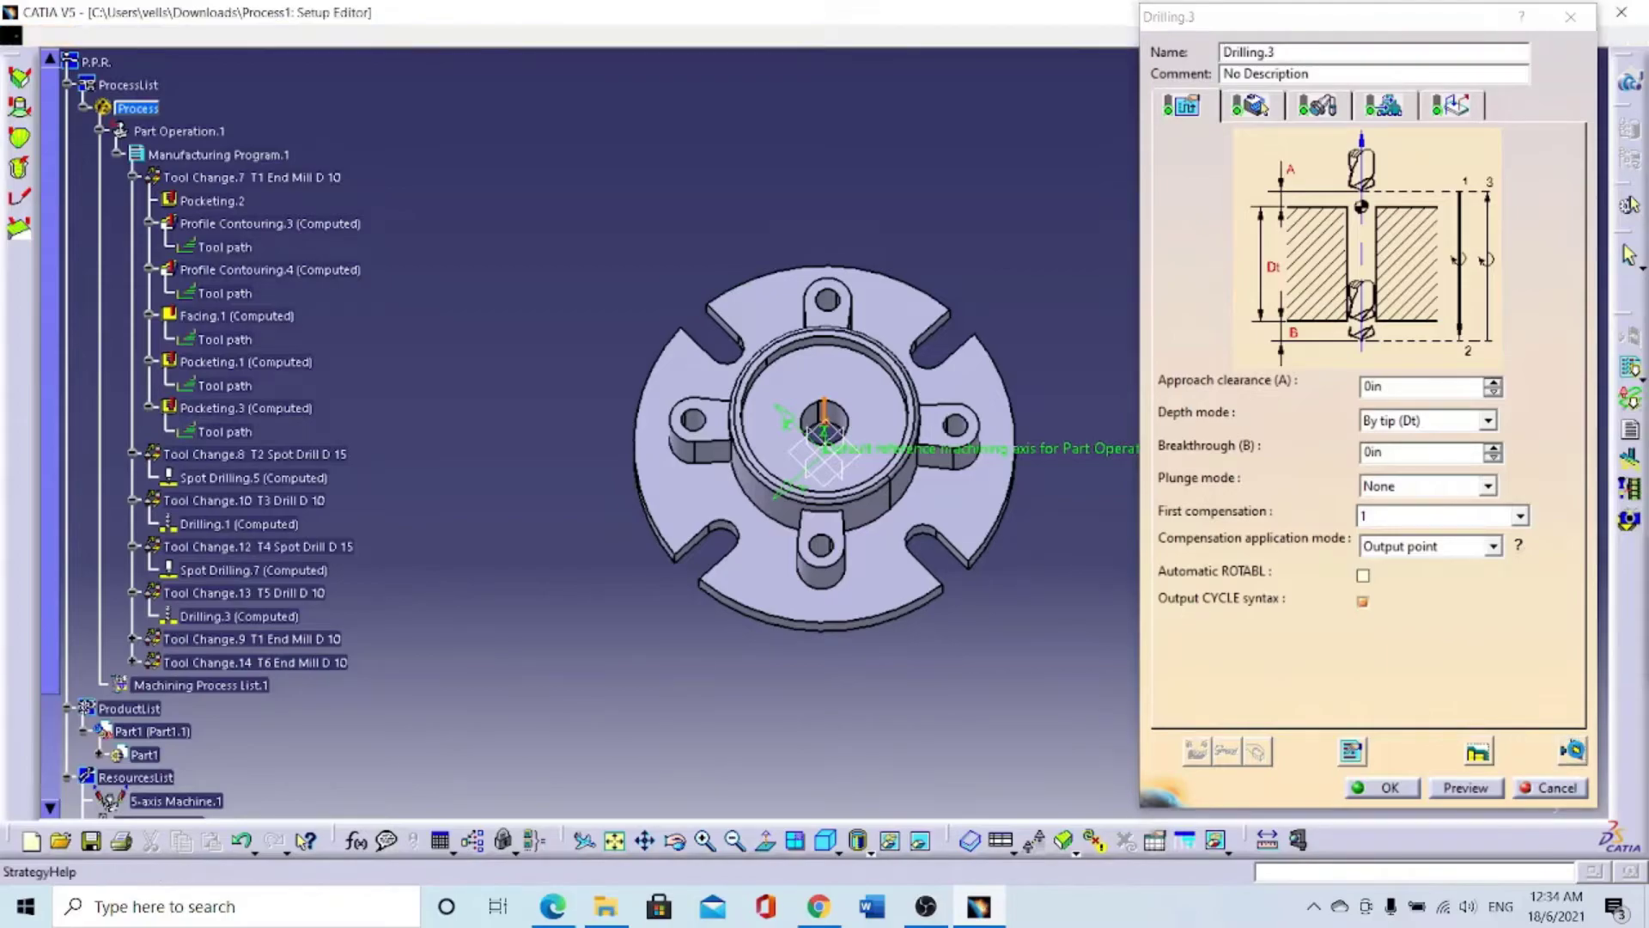
{"action": "left_click", "coordinate": [1409, 558]}
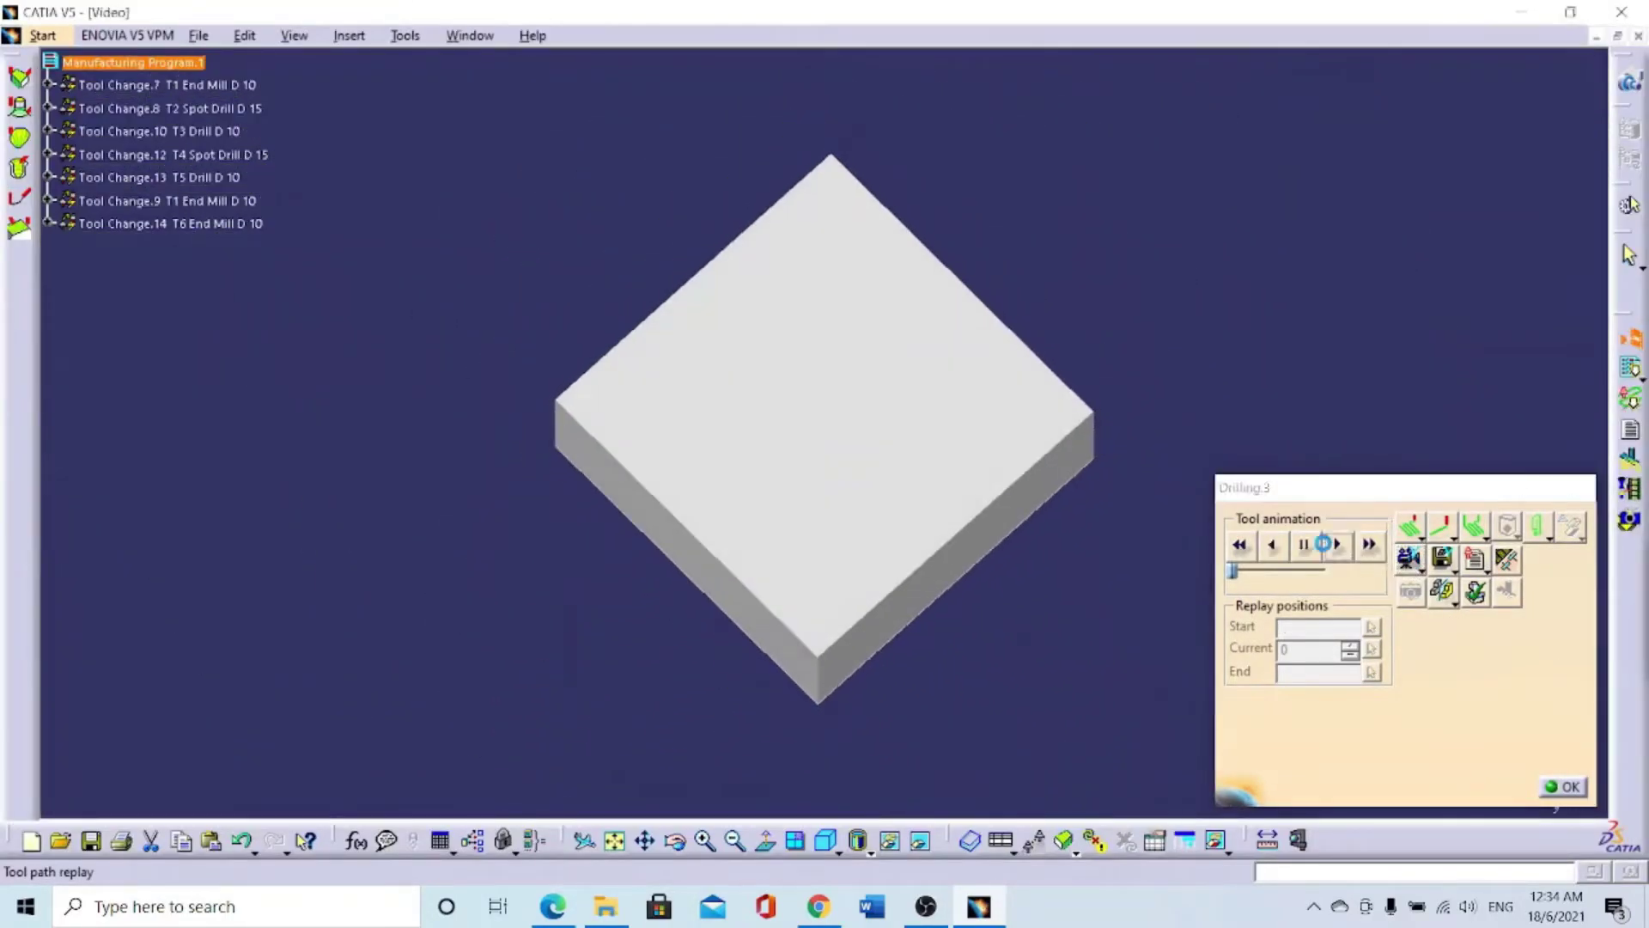
{"action": "left_click", "coordinate": [1334, 547]}
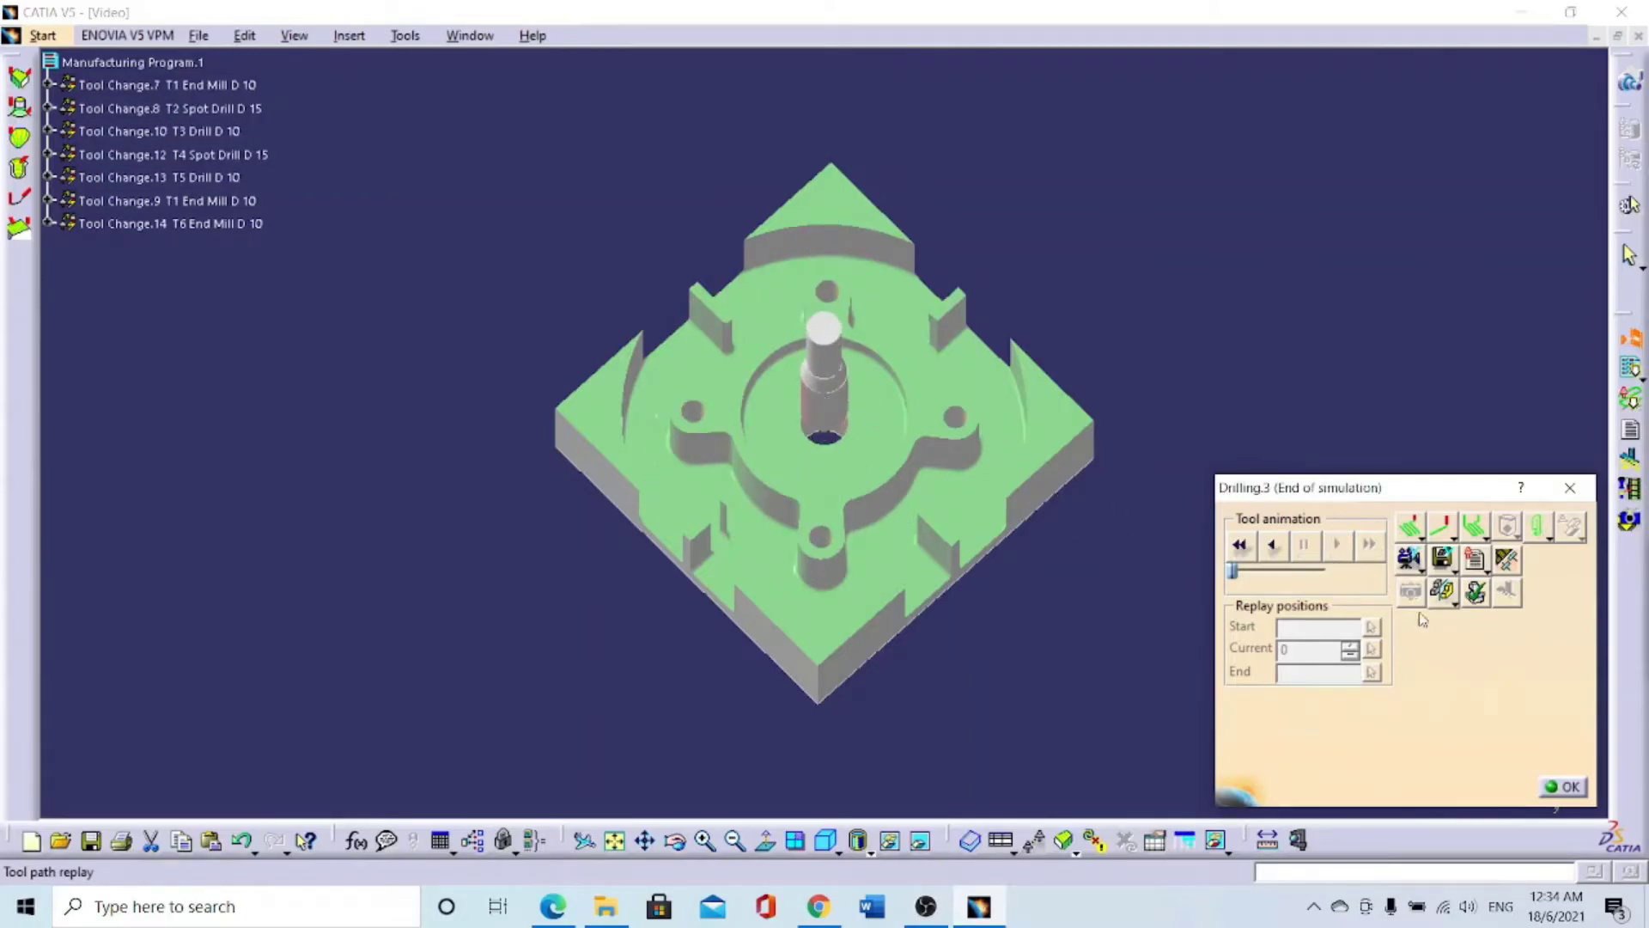
{"action": "left_click", "coordinate": [1565, 787]}
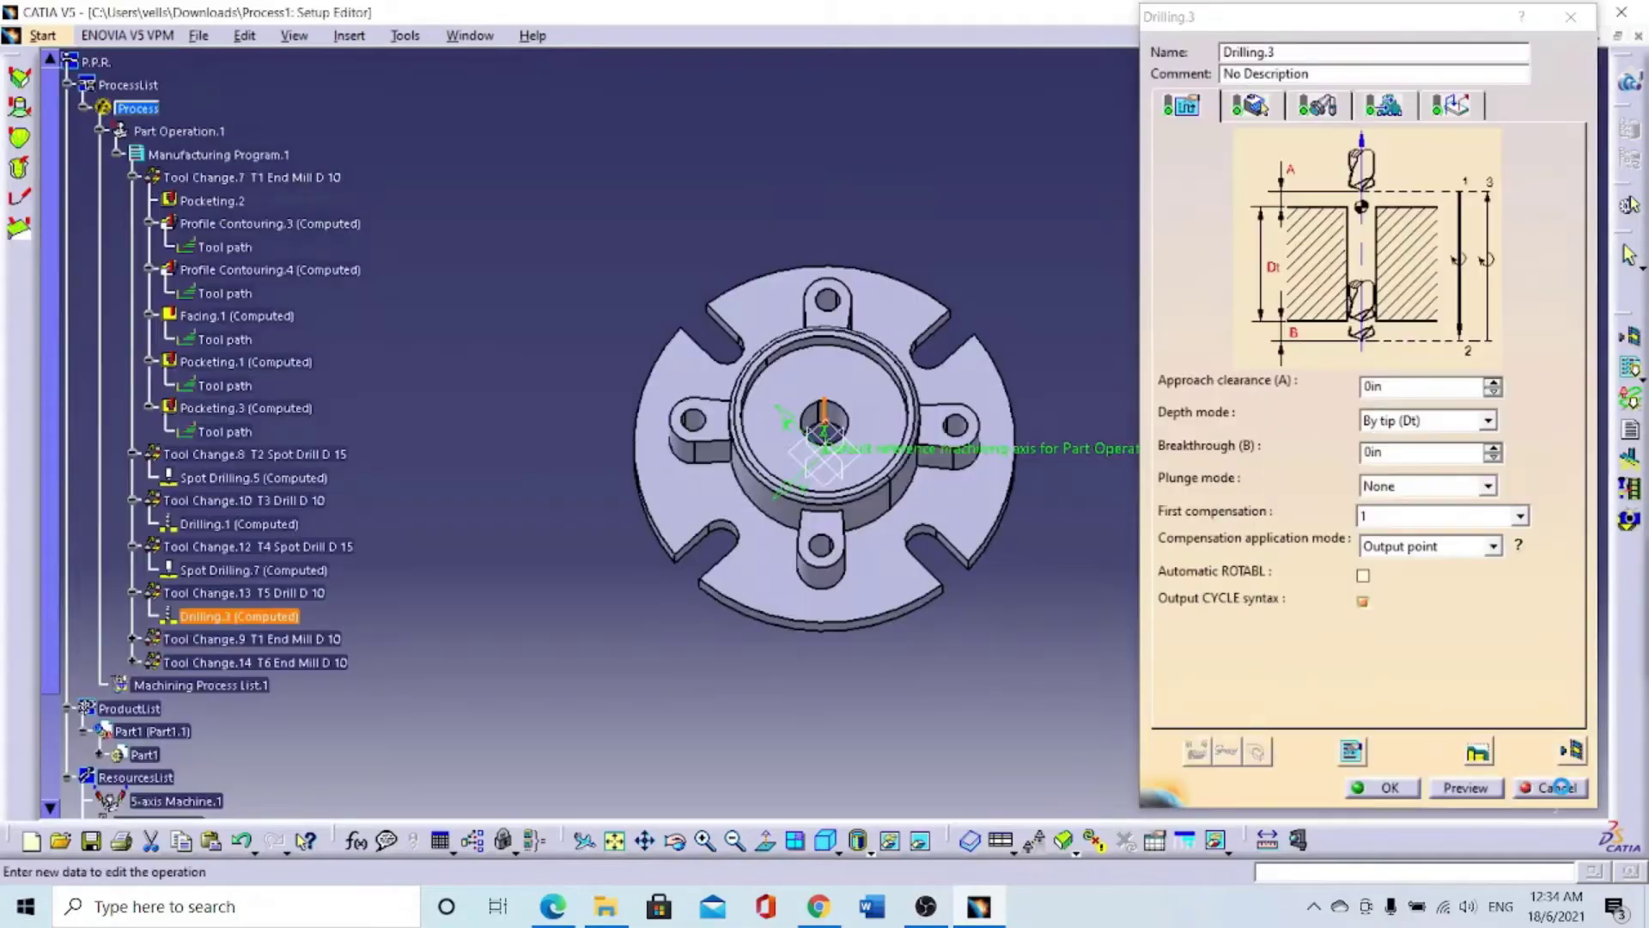
{"action": "left_click", "coordinate": [1390, 790]}
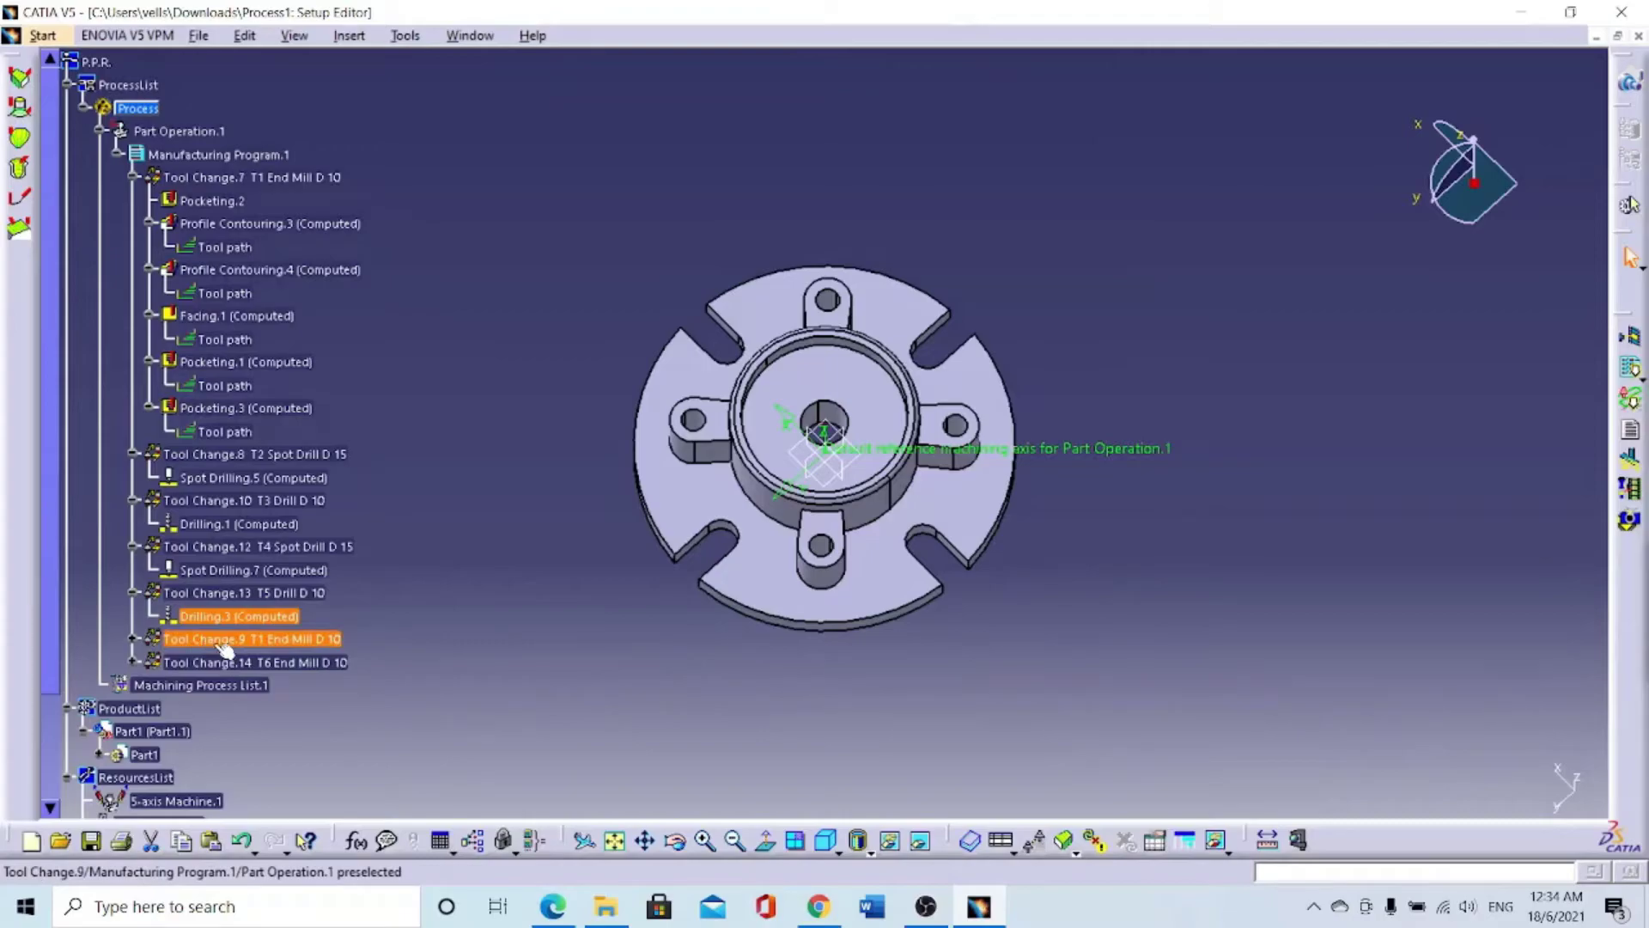
Step: Review the T1 End Mill D 10 tool in Tool Change.9 and play its video simulation on the stock
{"action": "double_click", "coordinate": [309, 640]}
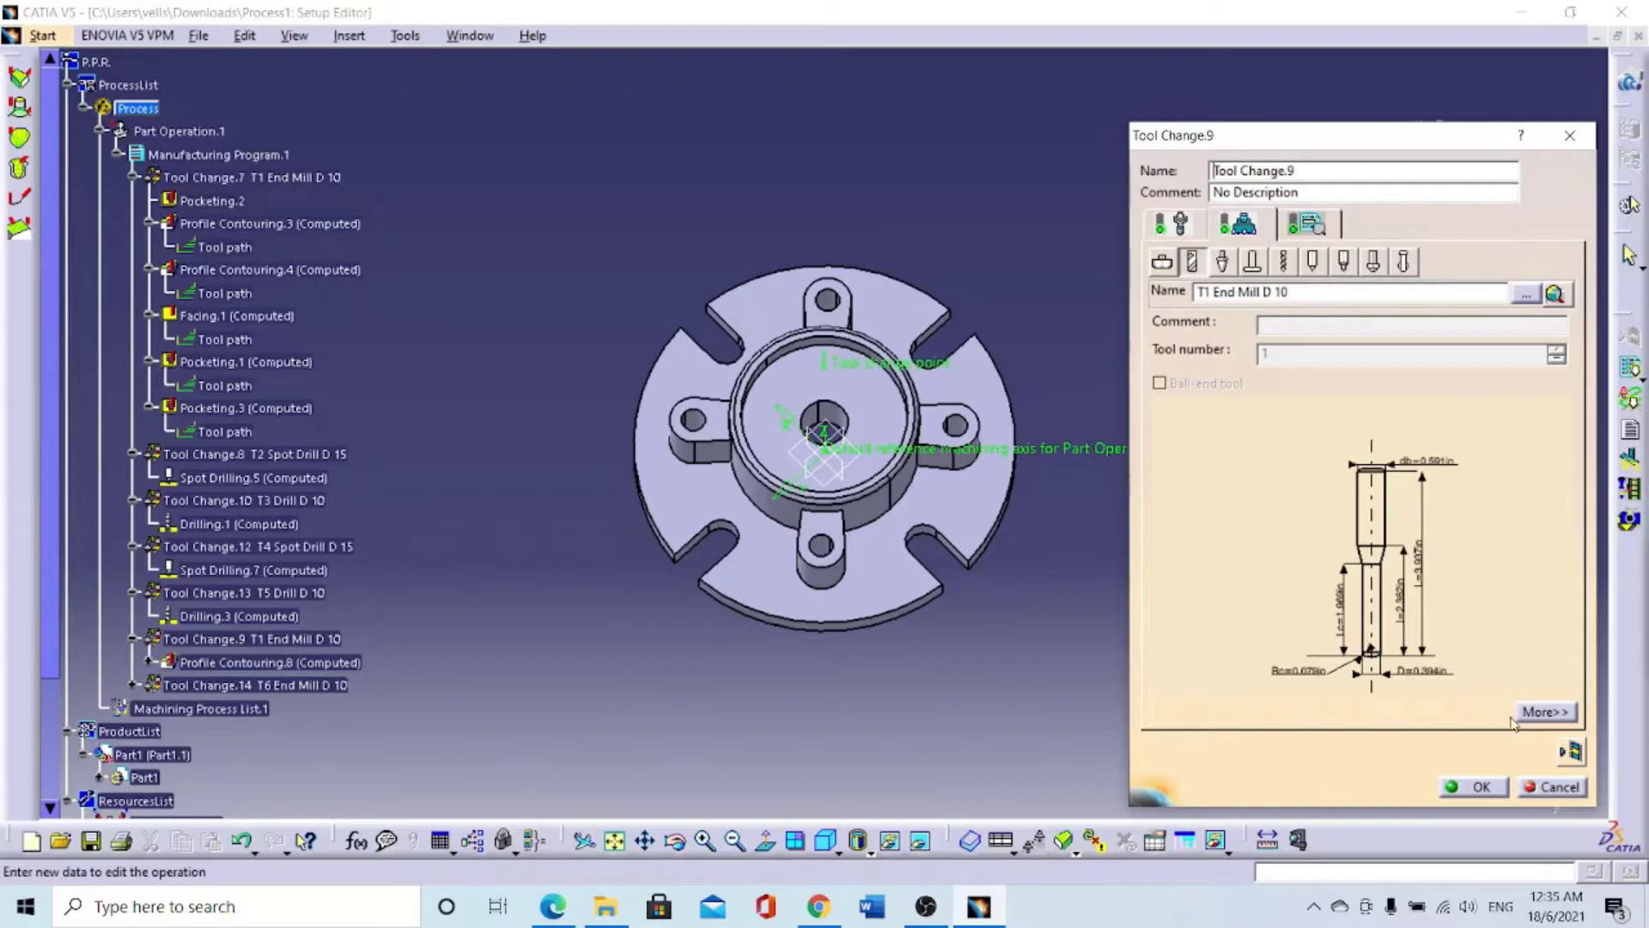
{"action": "left_click", "coordinate": [1570, 751]}
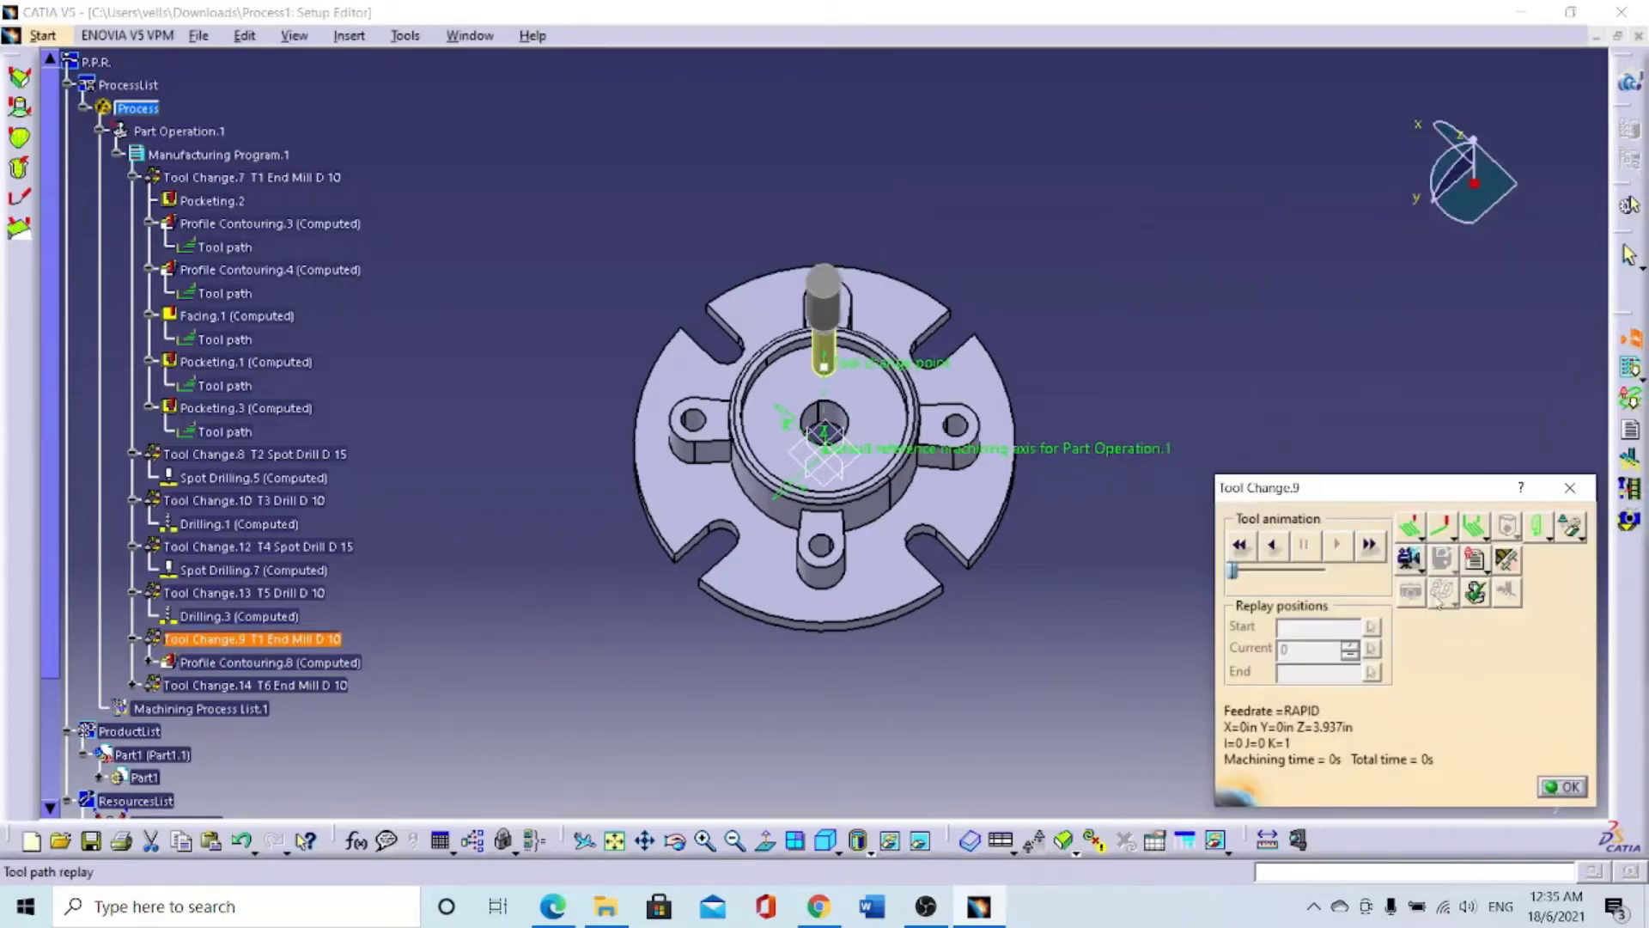
{"action": "left_click", "coordinate": [1409, 560]}
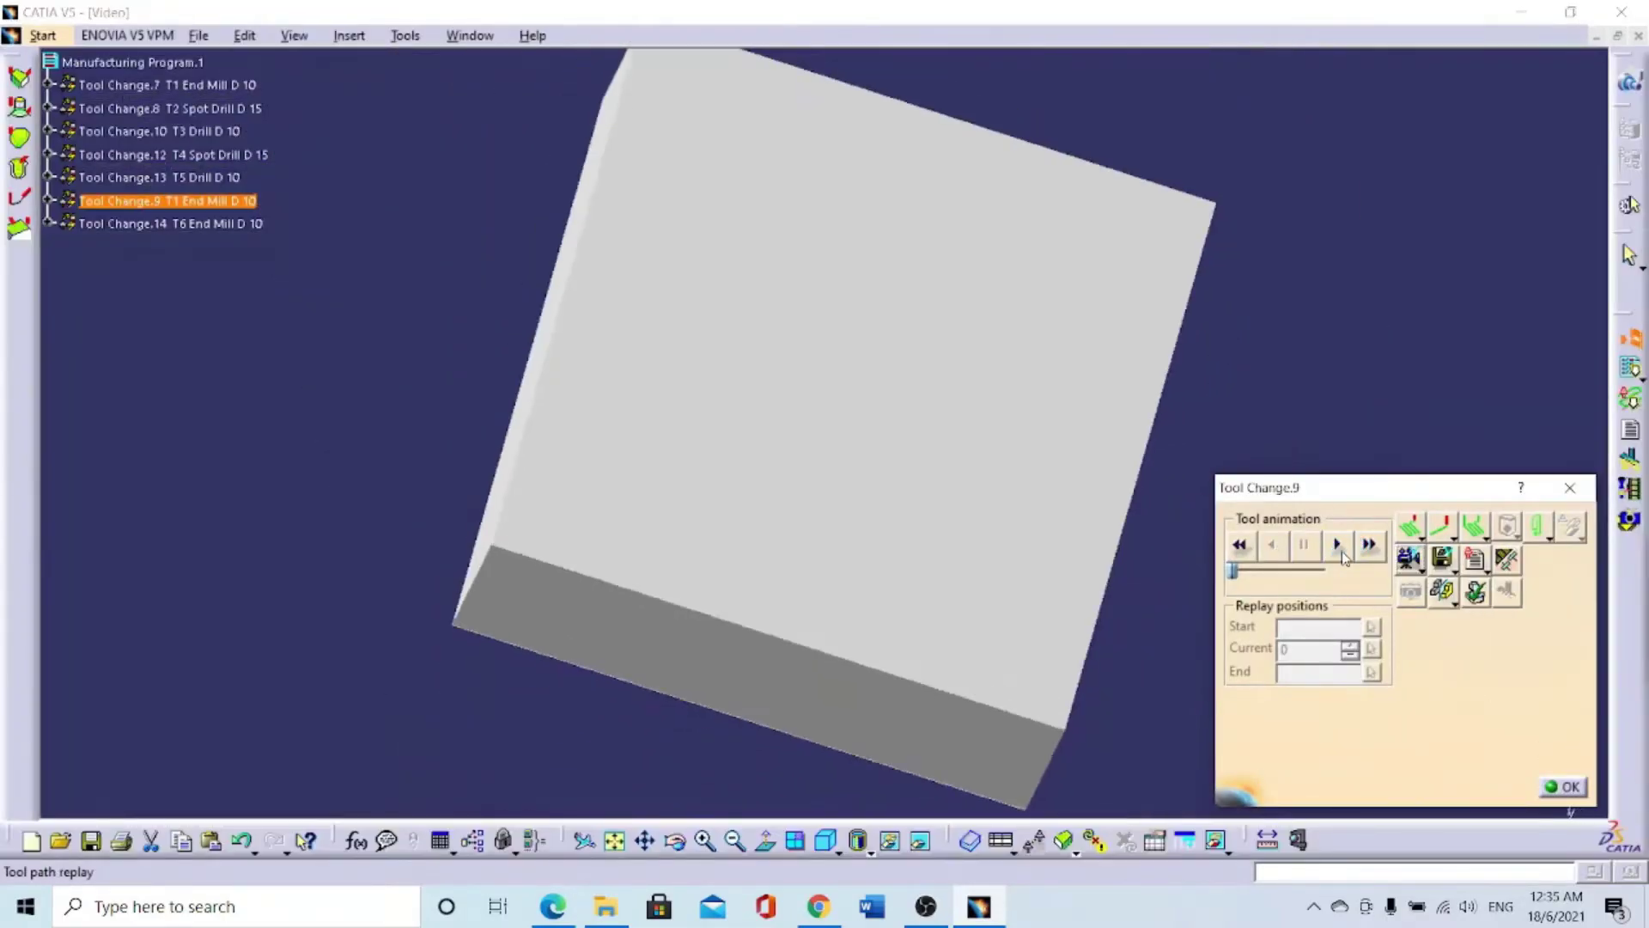
{"action": "left_click", "coordinate": [1340, 547]}
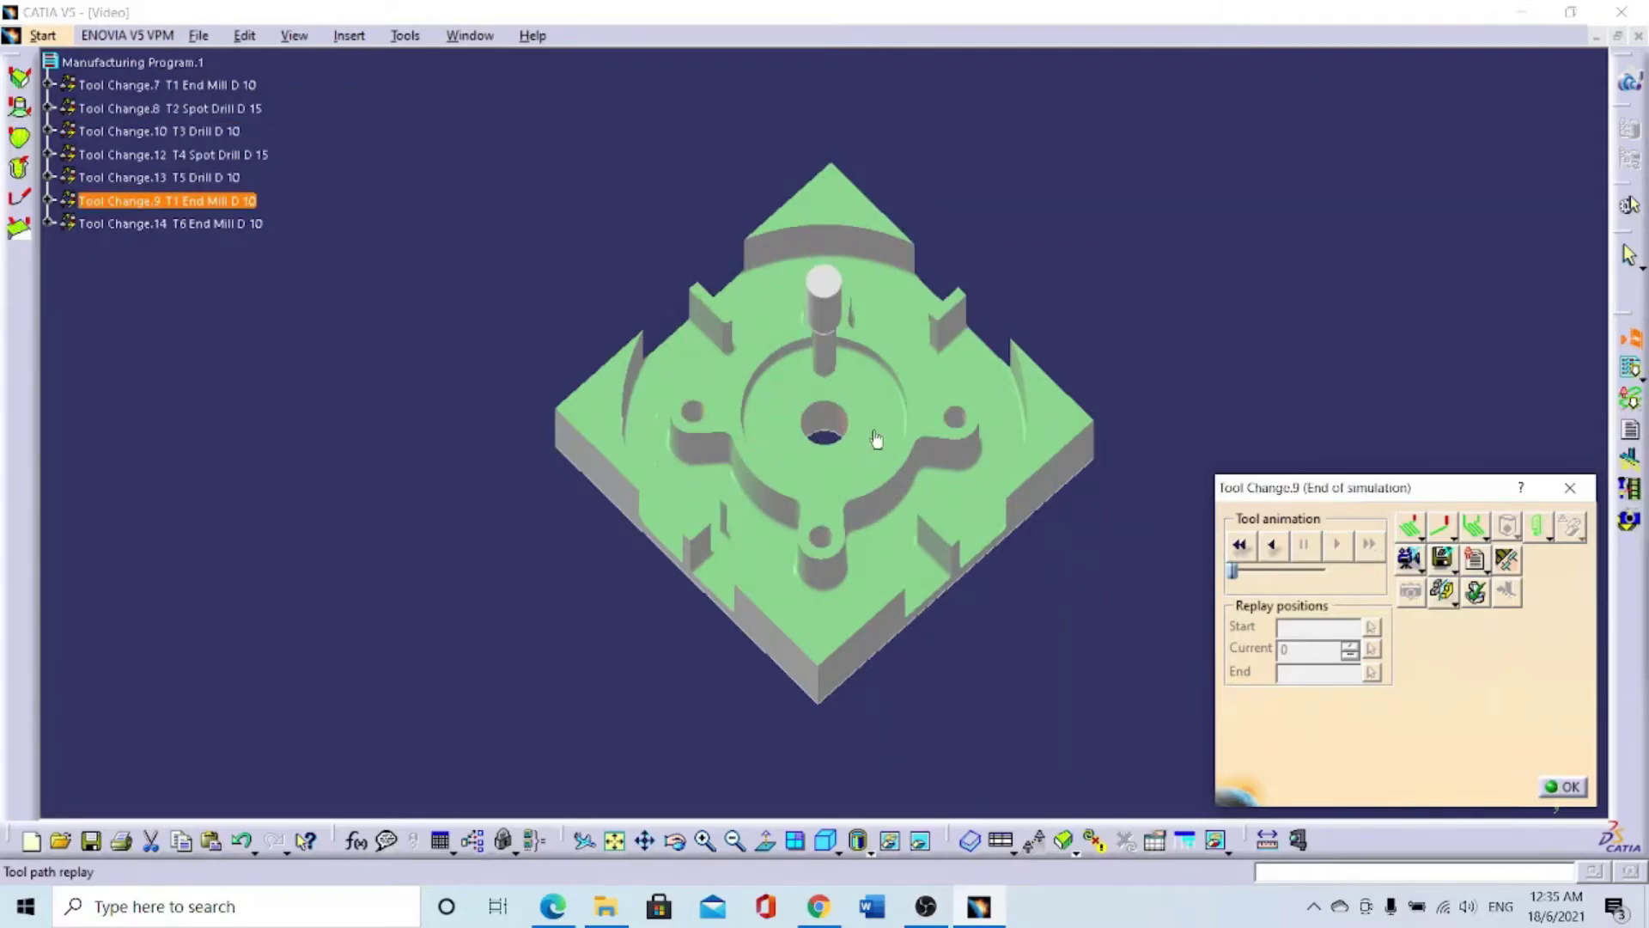
{"action": "left_click", "coordinate": [1561, 783]}
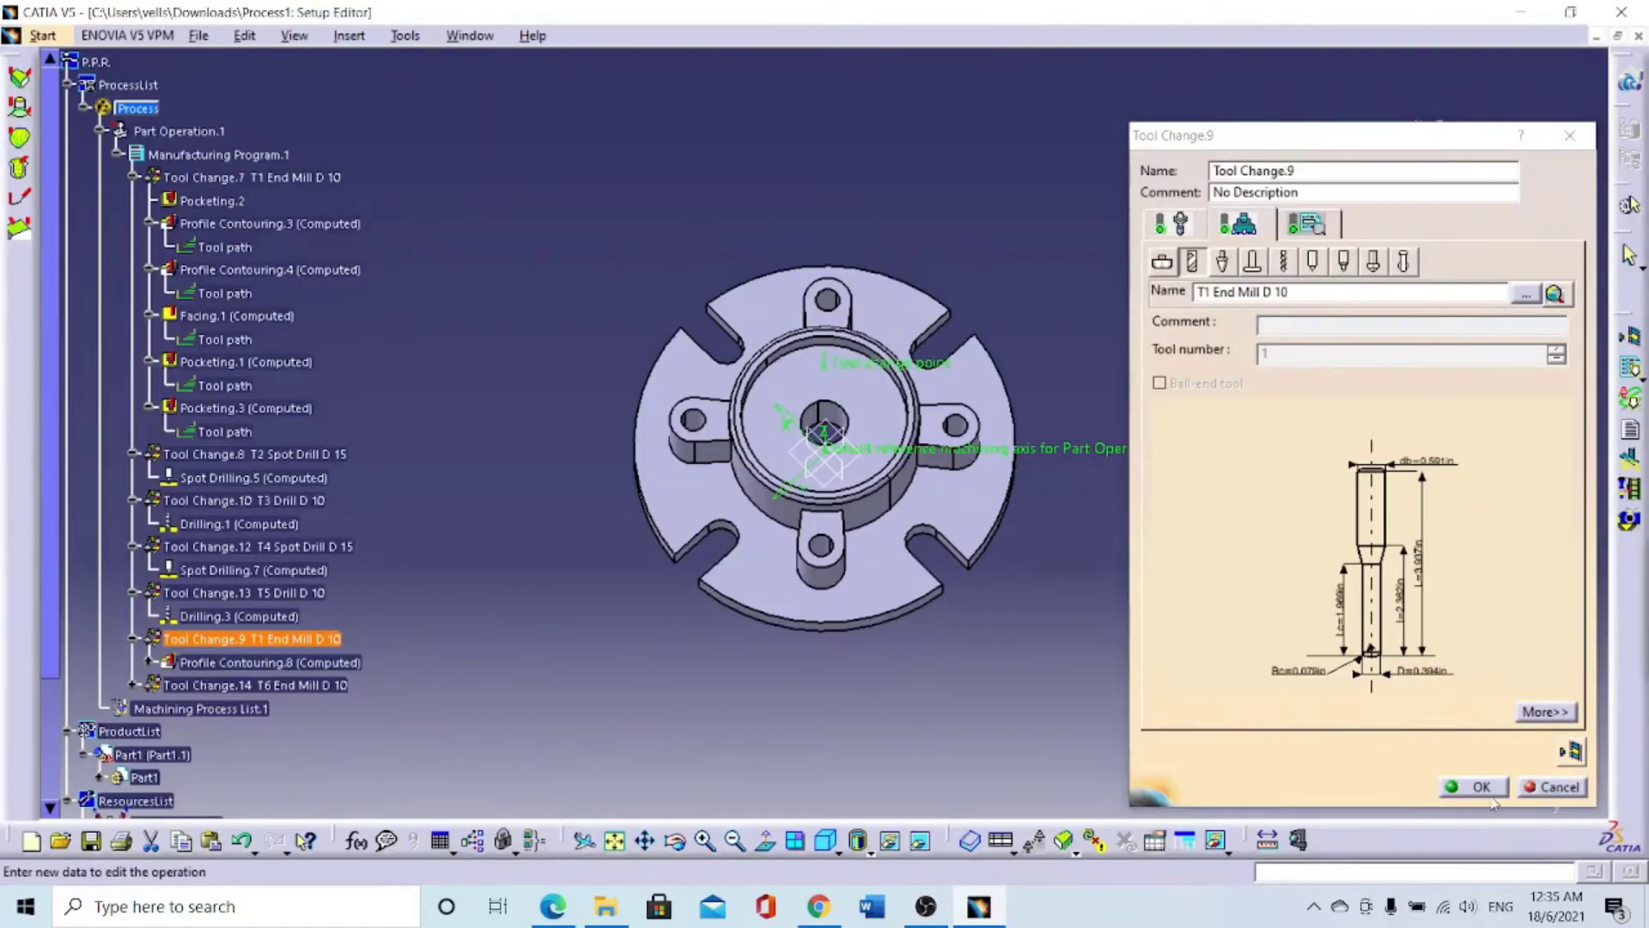
{"action": "left_click", "coordinate": [1488, 792]}
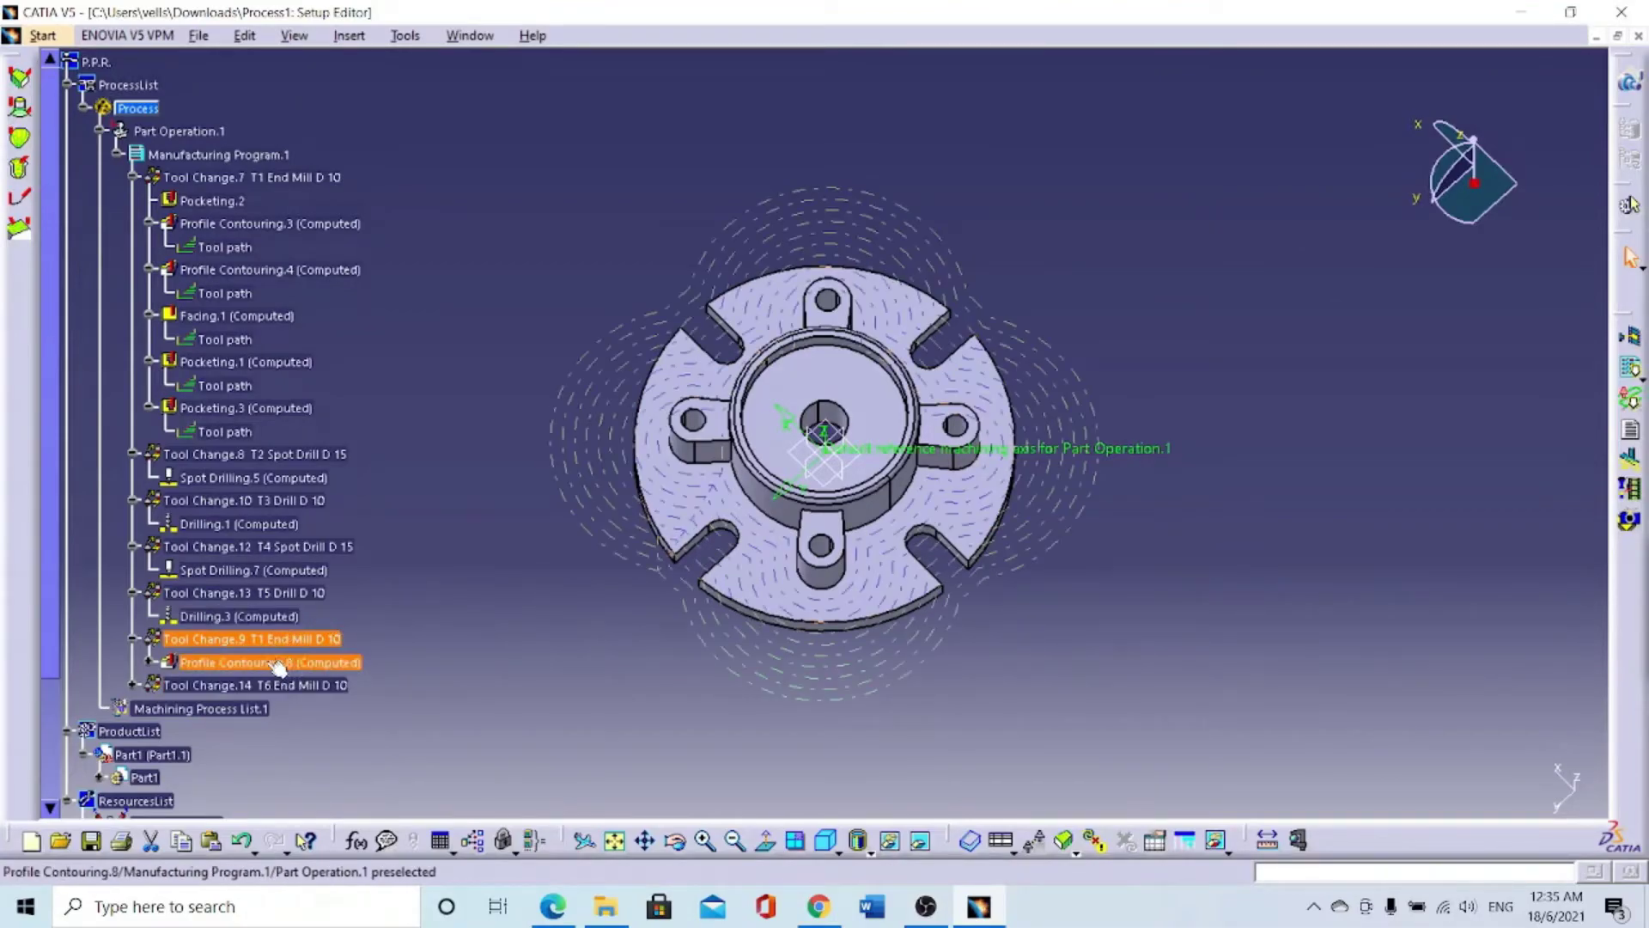
Step: Review the strategy and assigned tool of Profile Contouring.8 and play its tool path video simulation on the stock
{"action": "double_click", "coordinate": [244, 662]}
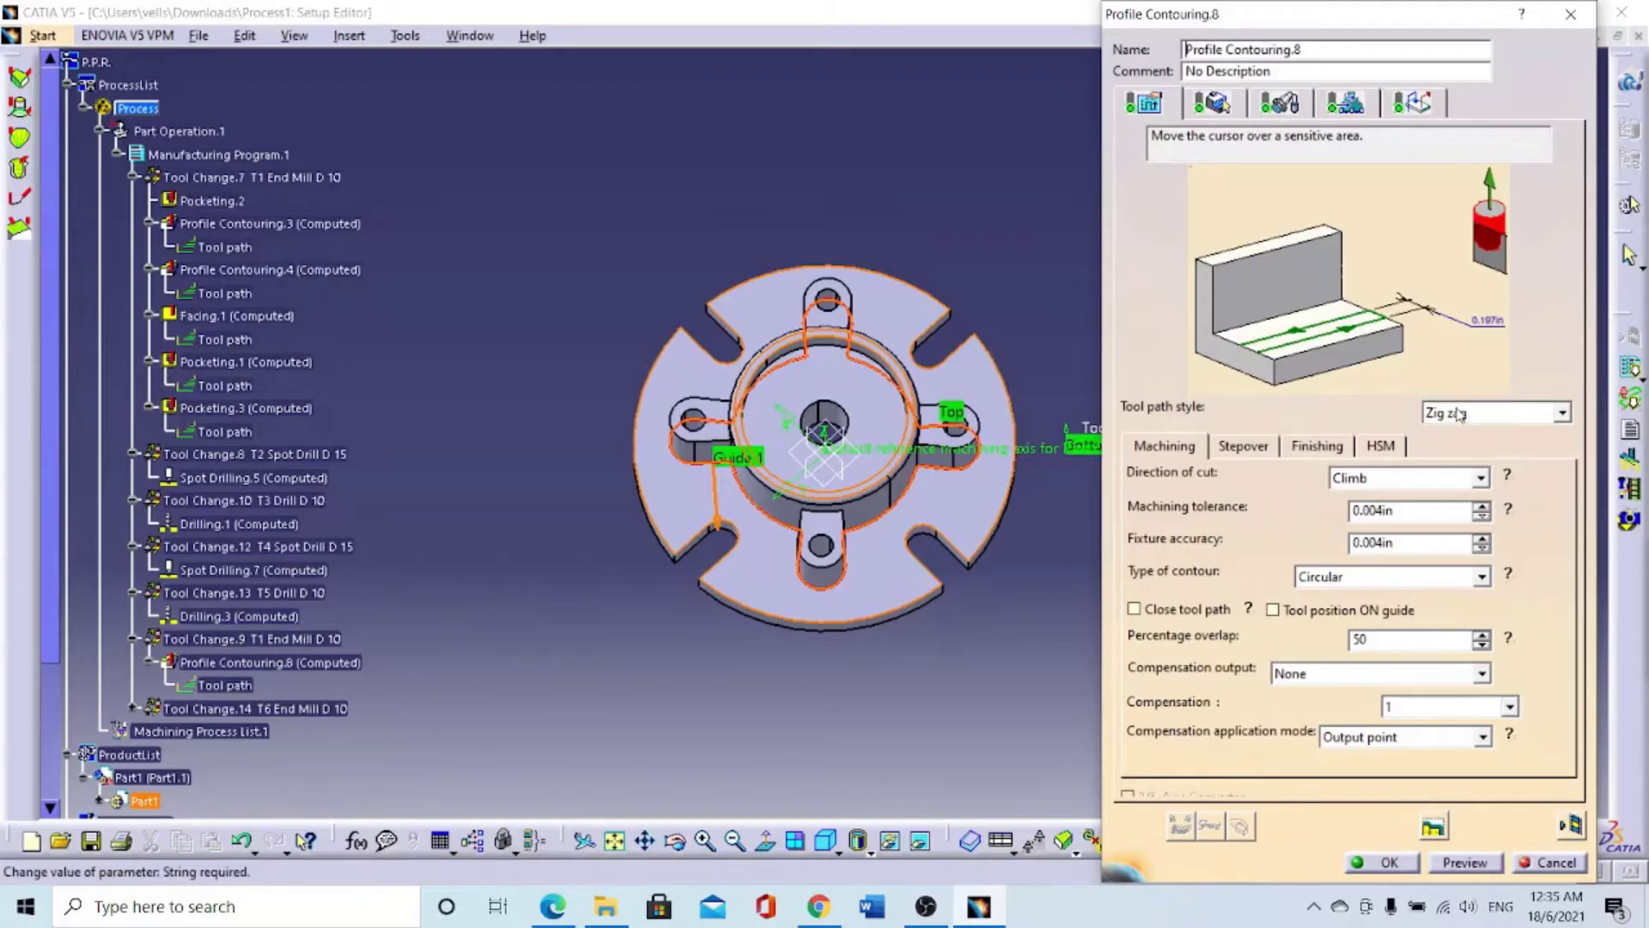
{"action": "left_click", "coordinate": [1292, 105]}
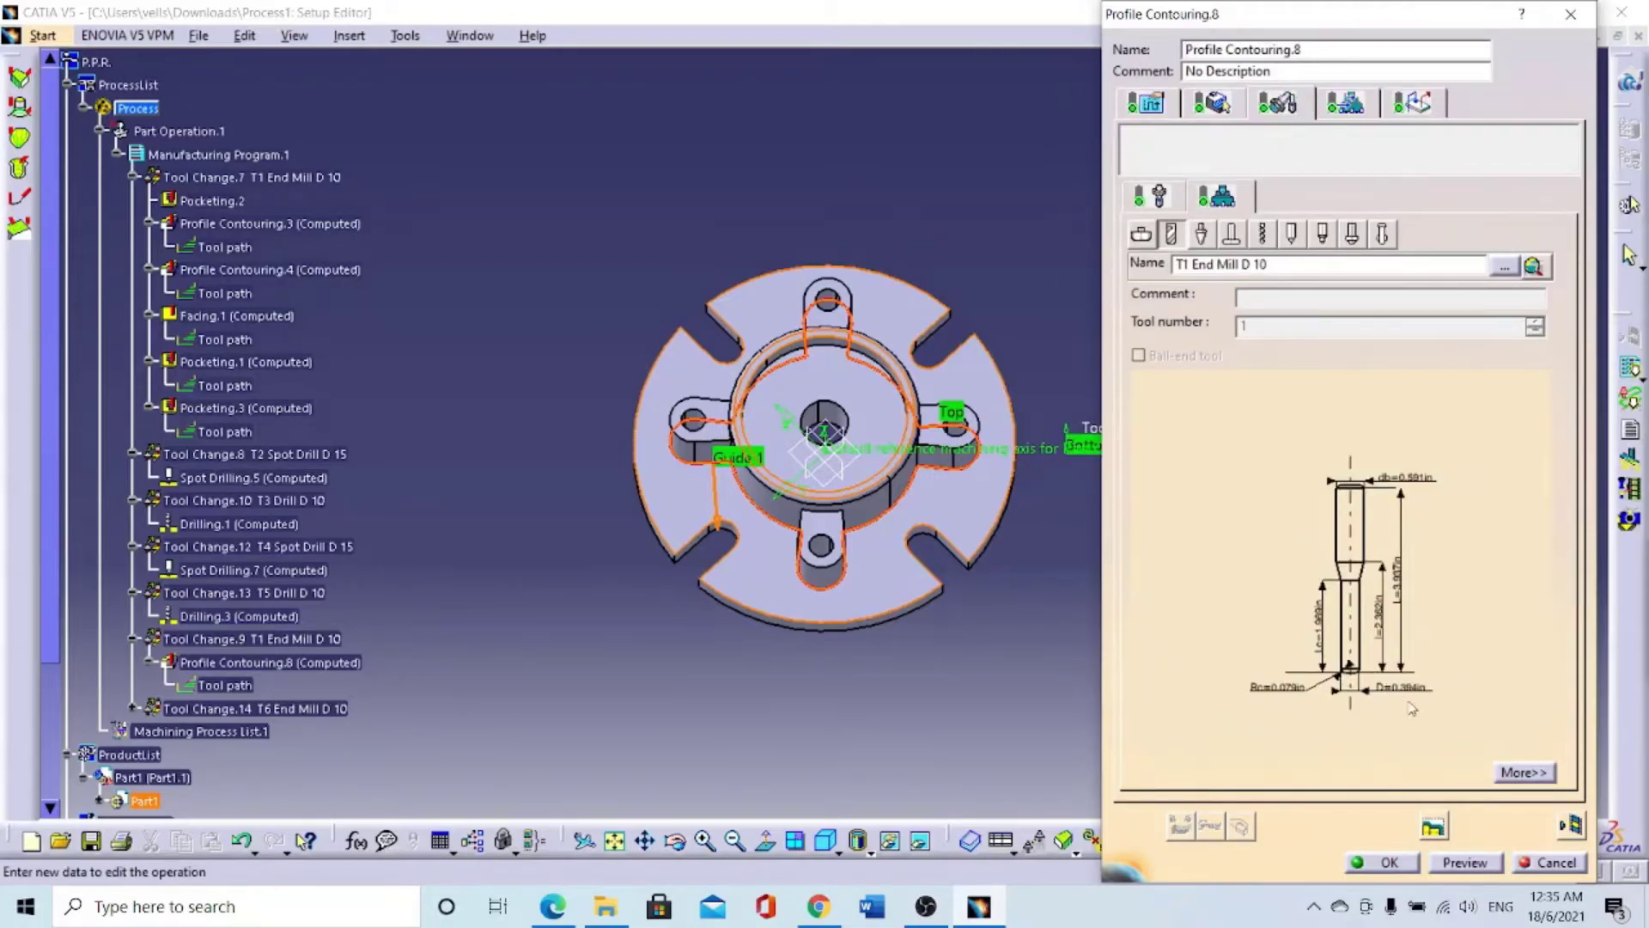
{"action": "left_click", "coordinate": [1587, 825]}
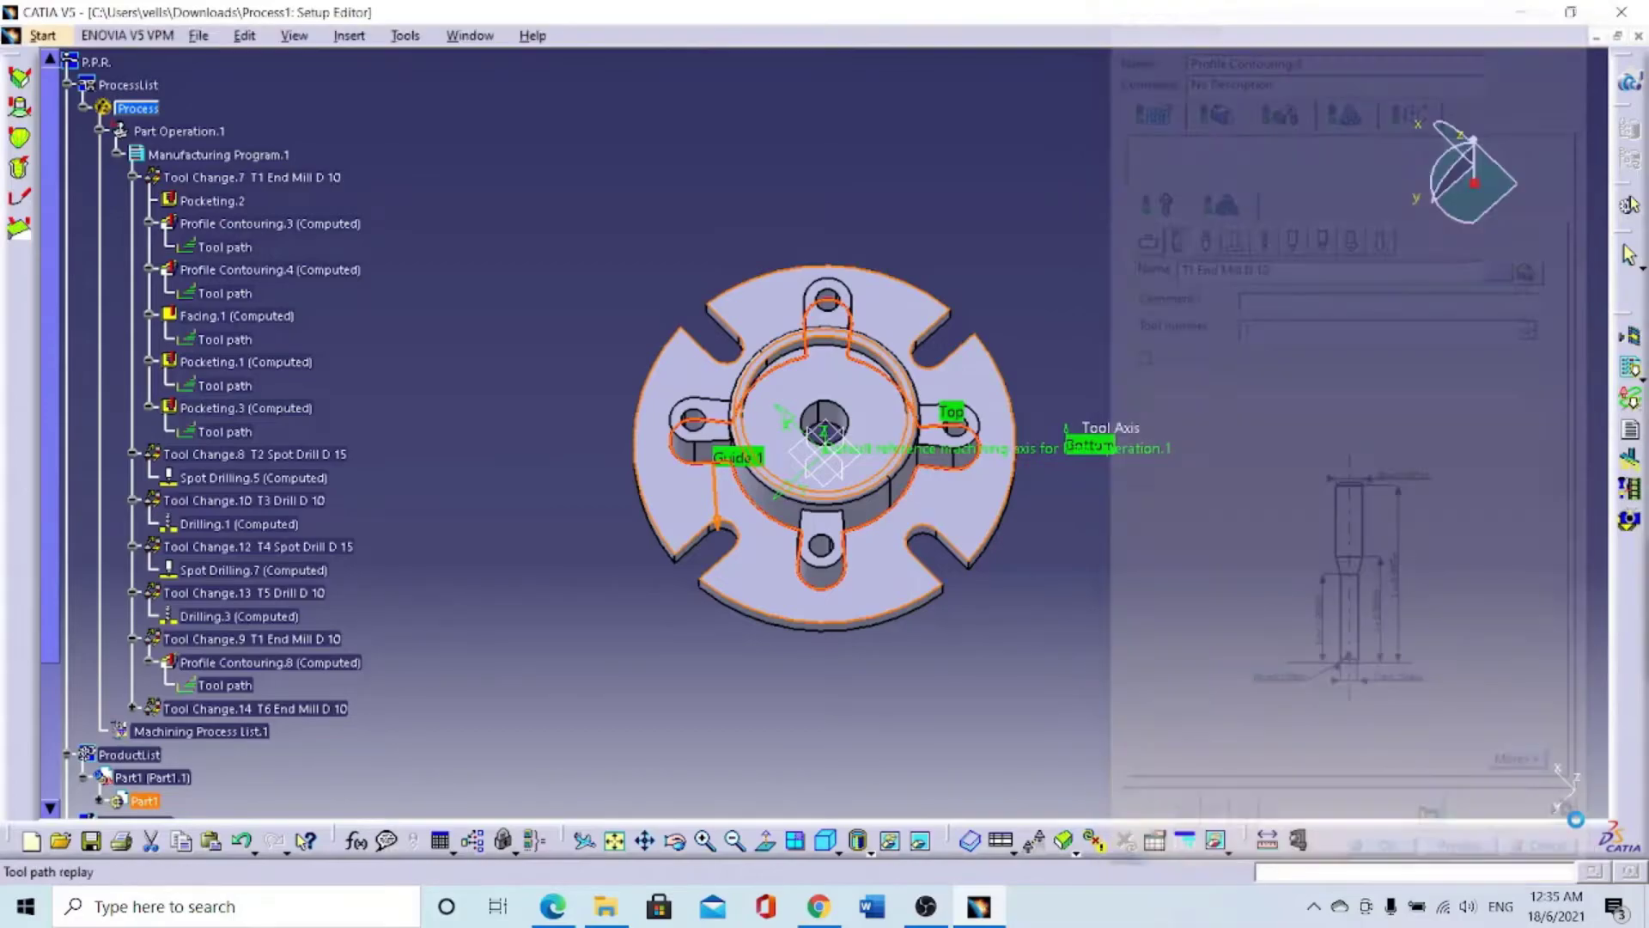
{"action": "left_click", "coordinate": [1410, 560]}
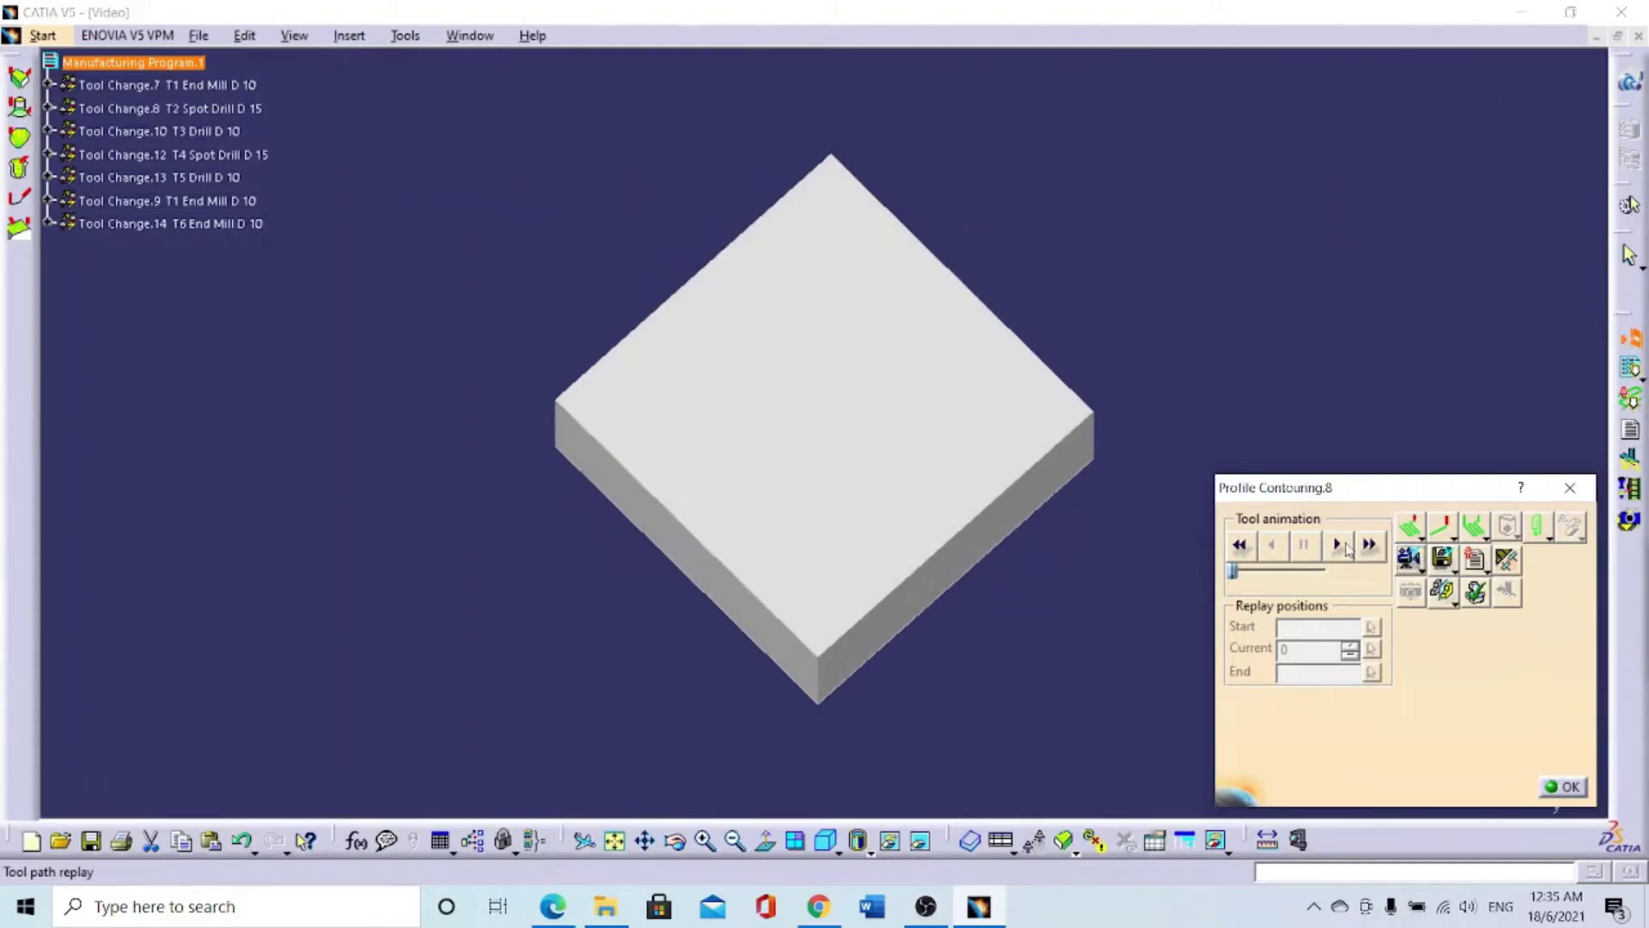
{"action": "left_click", "coordinate": [1345, 547]}
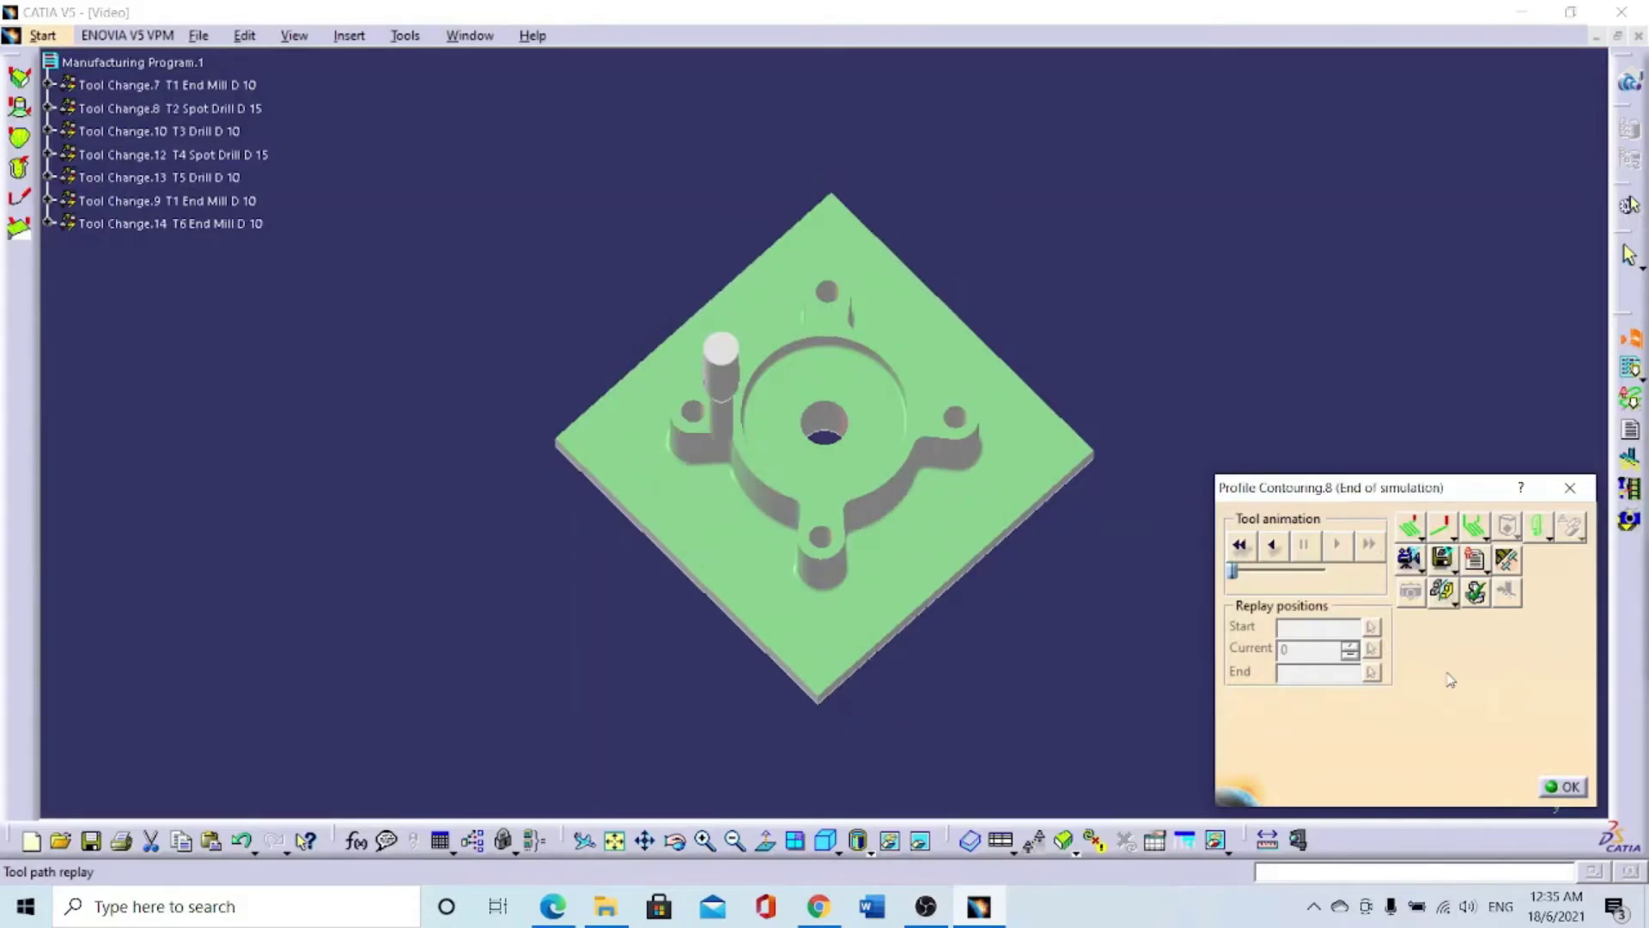
{"action": "left_click", "coordinate": [1565, 786]}
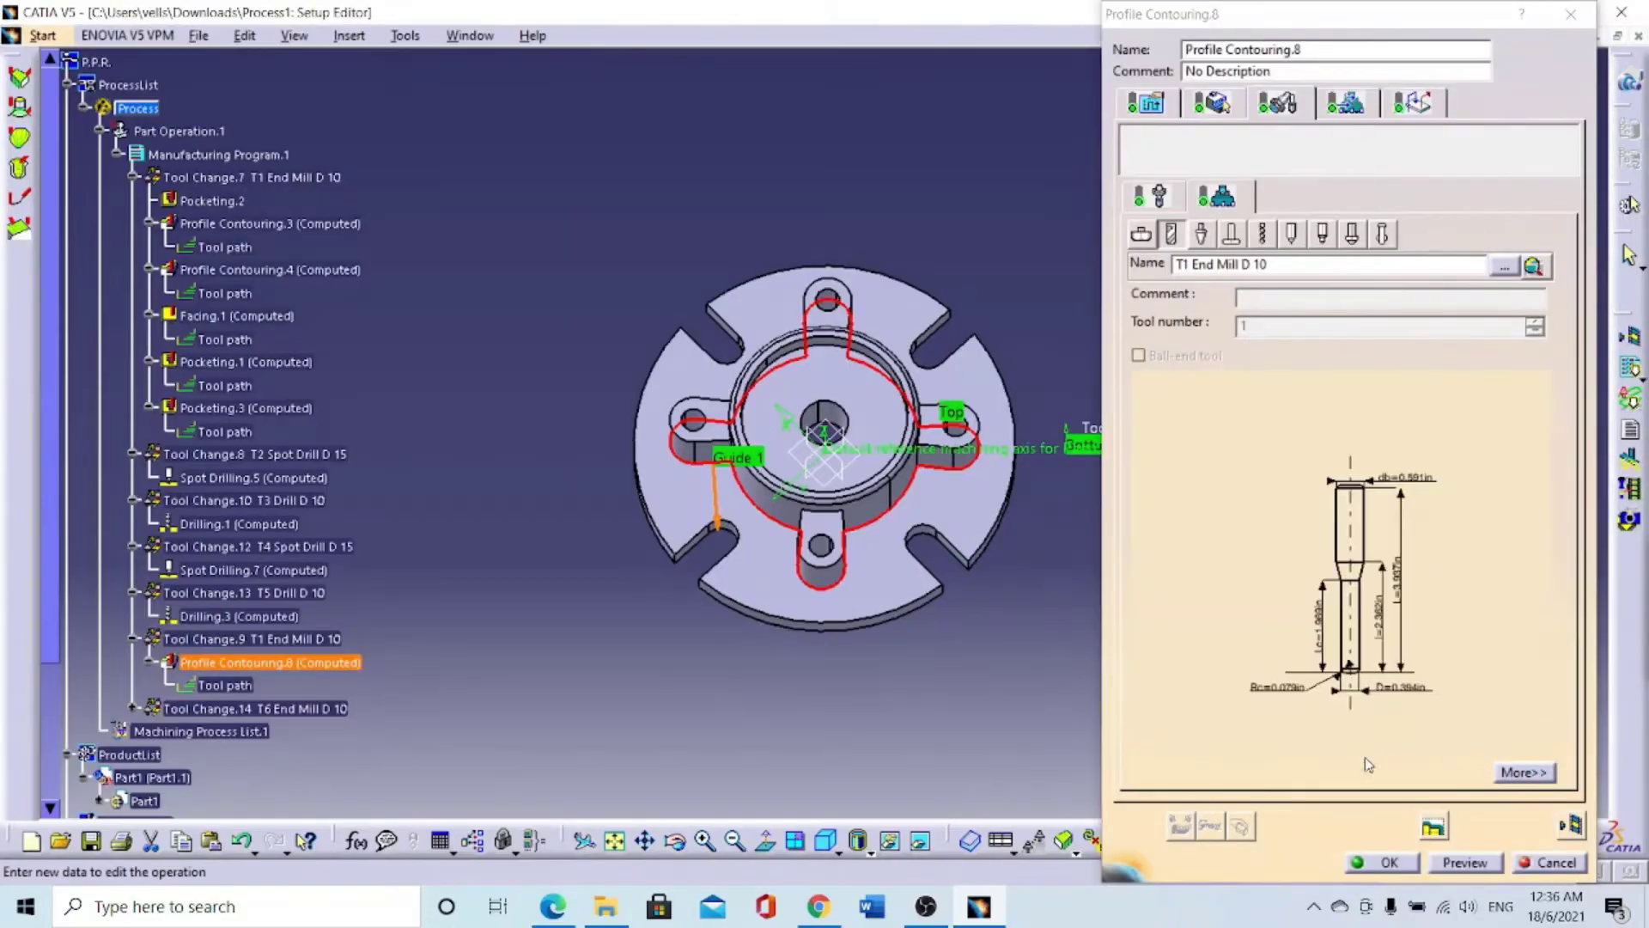
{"action": "left_click", "coordinate": [1387, 860]}
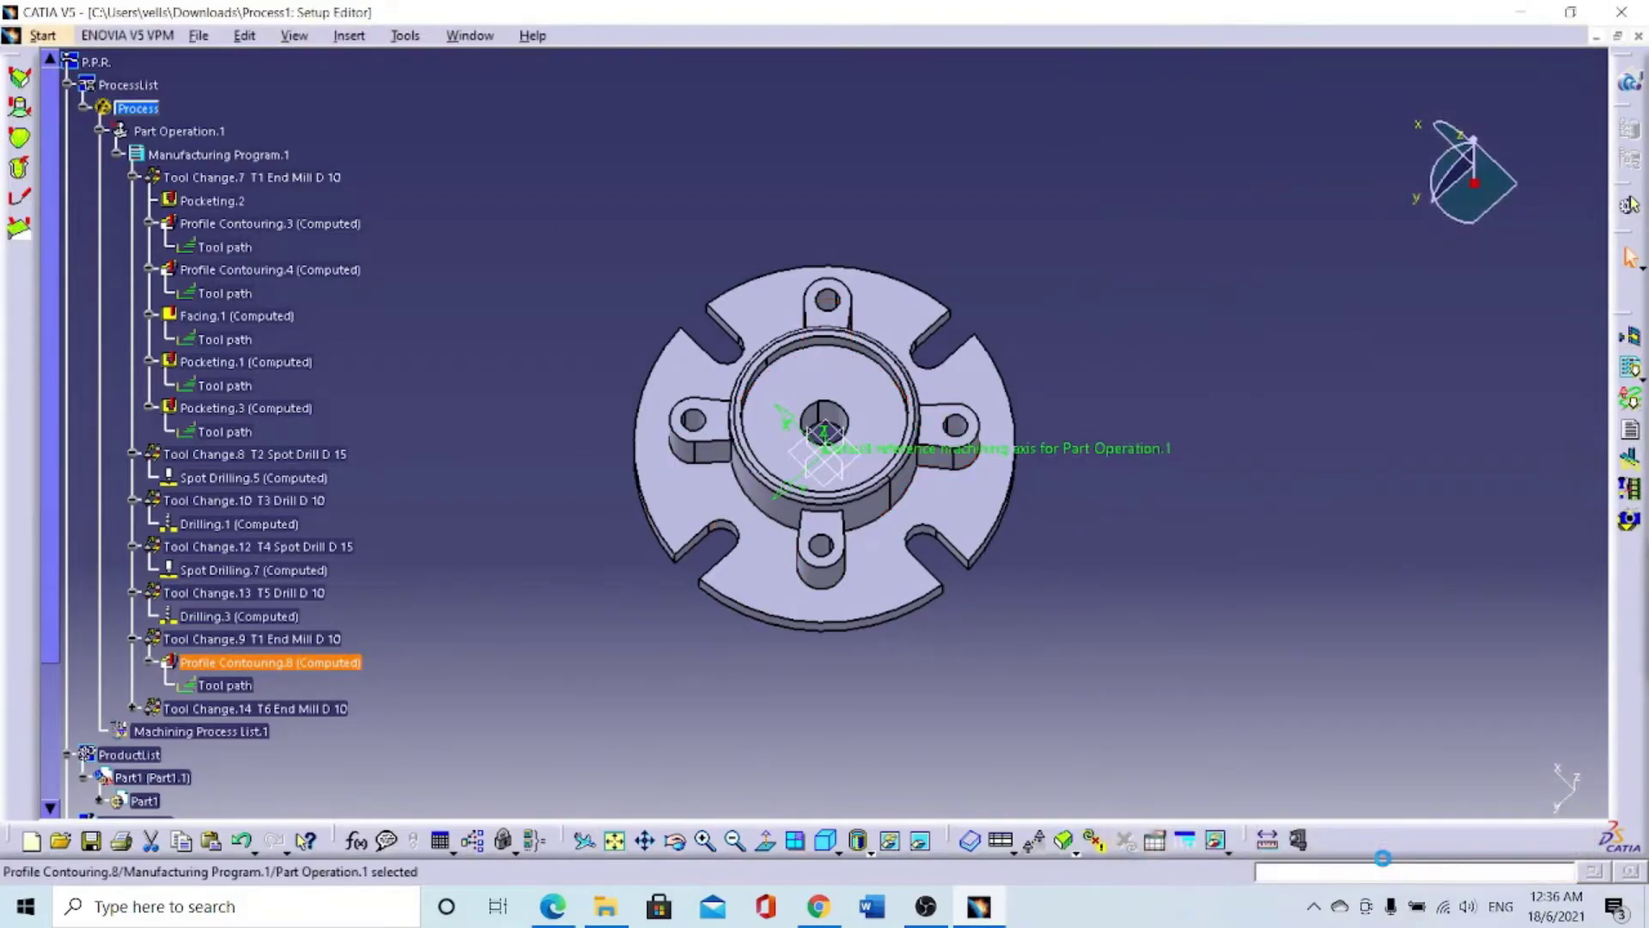
Step: Review the T6 End Mill D 10 tool in Tool Change.14 and play its video simulation on the stock
{"action": "double_click", "coordinate": [243, 711]}
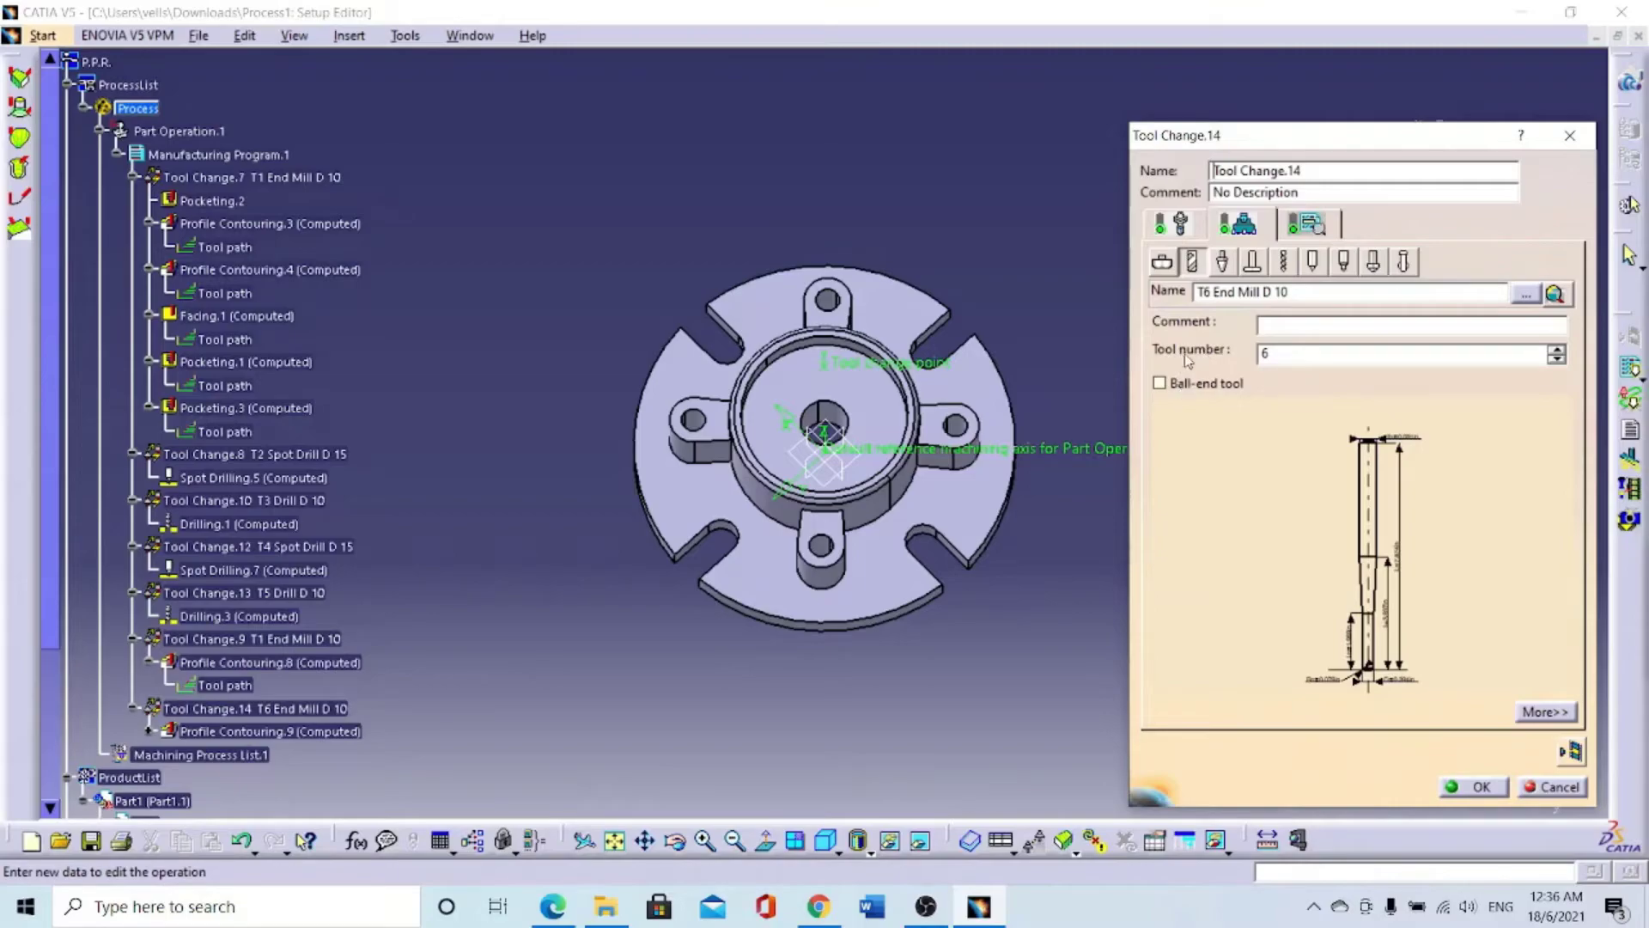
{"action": "left_click", "coordinate": [1568, 753]}
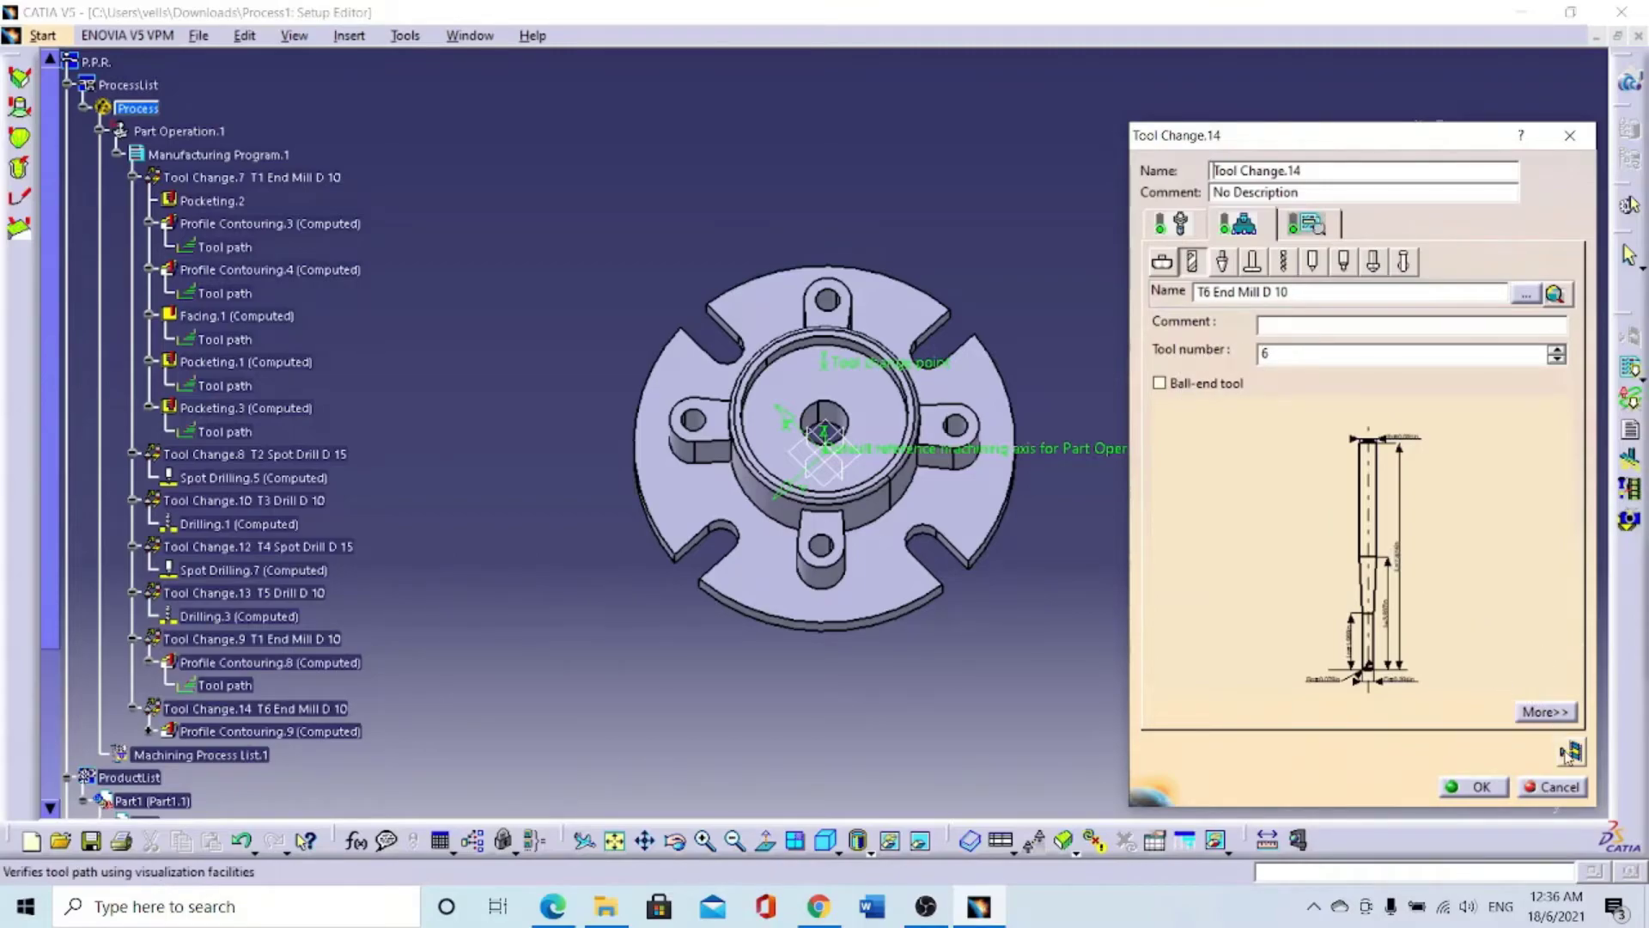
{"action": "left_click", "coordinate": [1407, 559]}
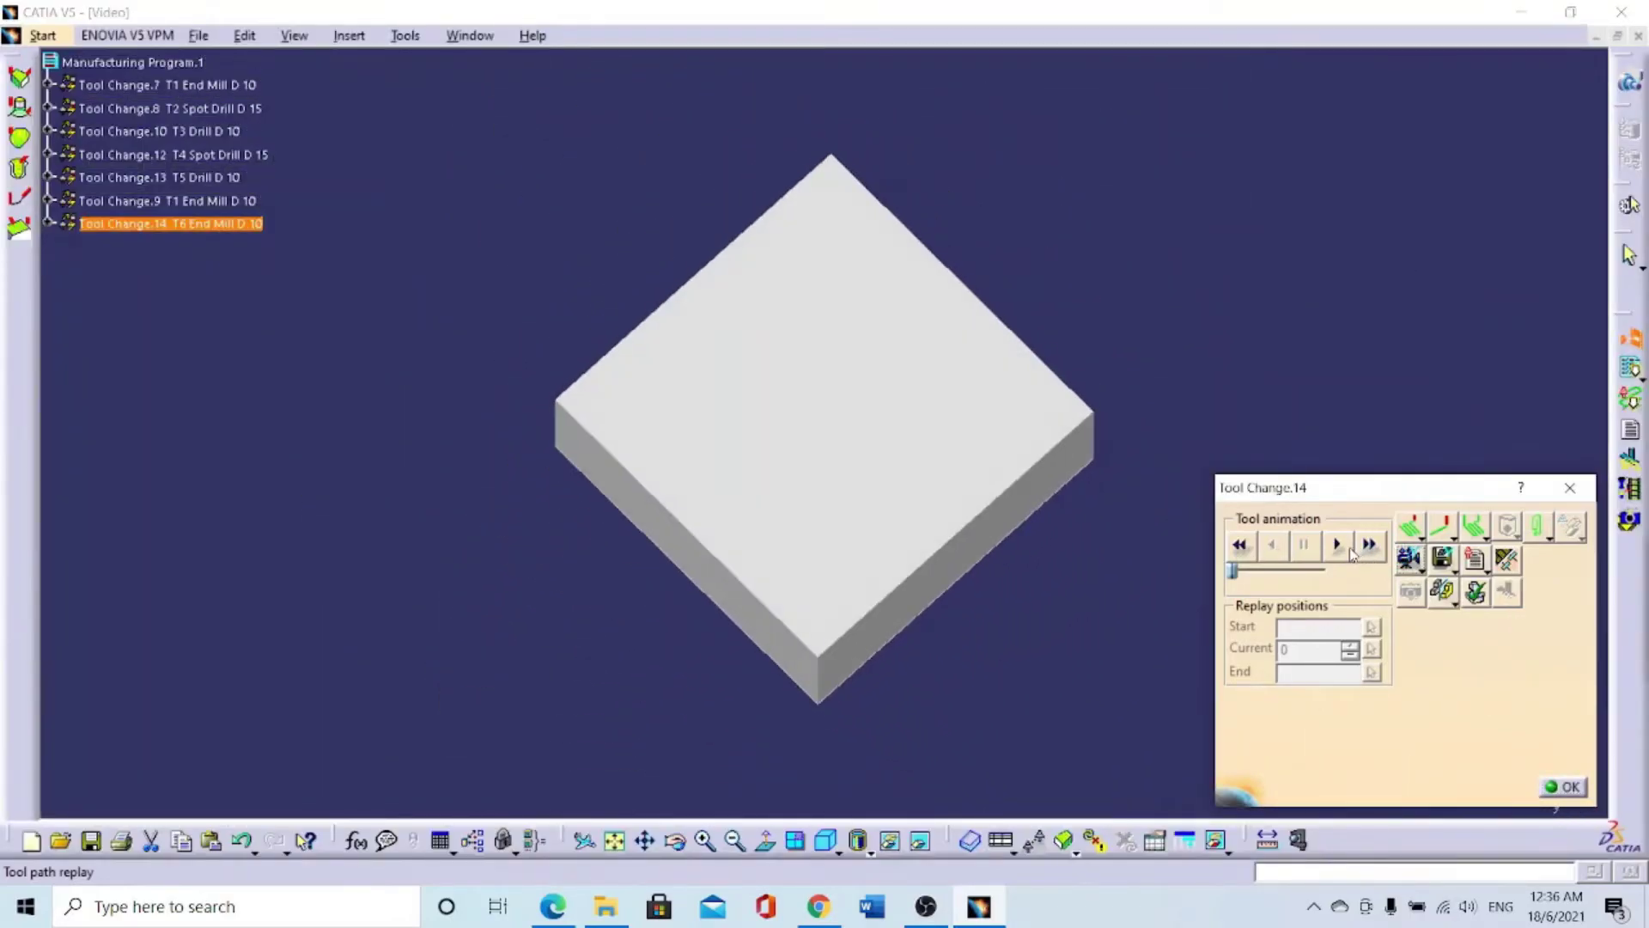
{"action": "left_click", "coordinate": [1344, 550]}
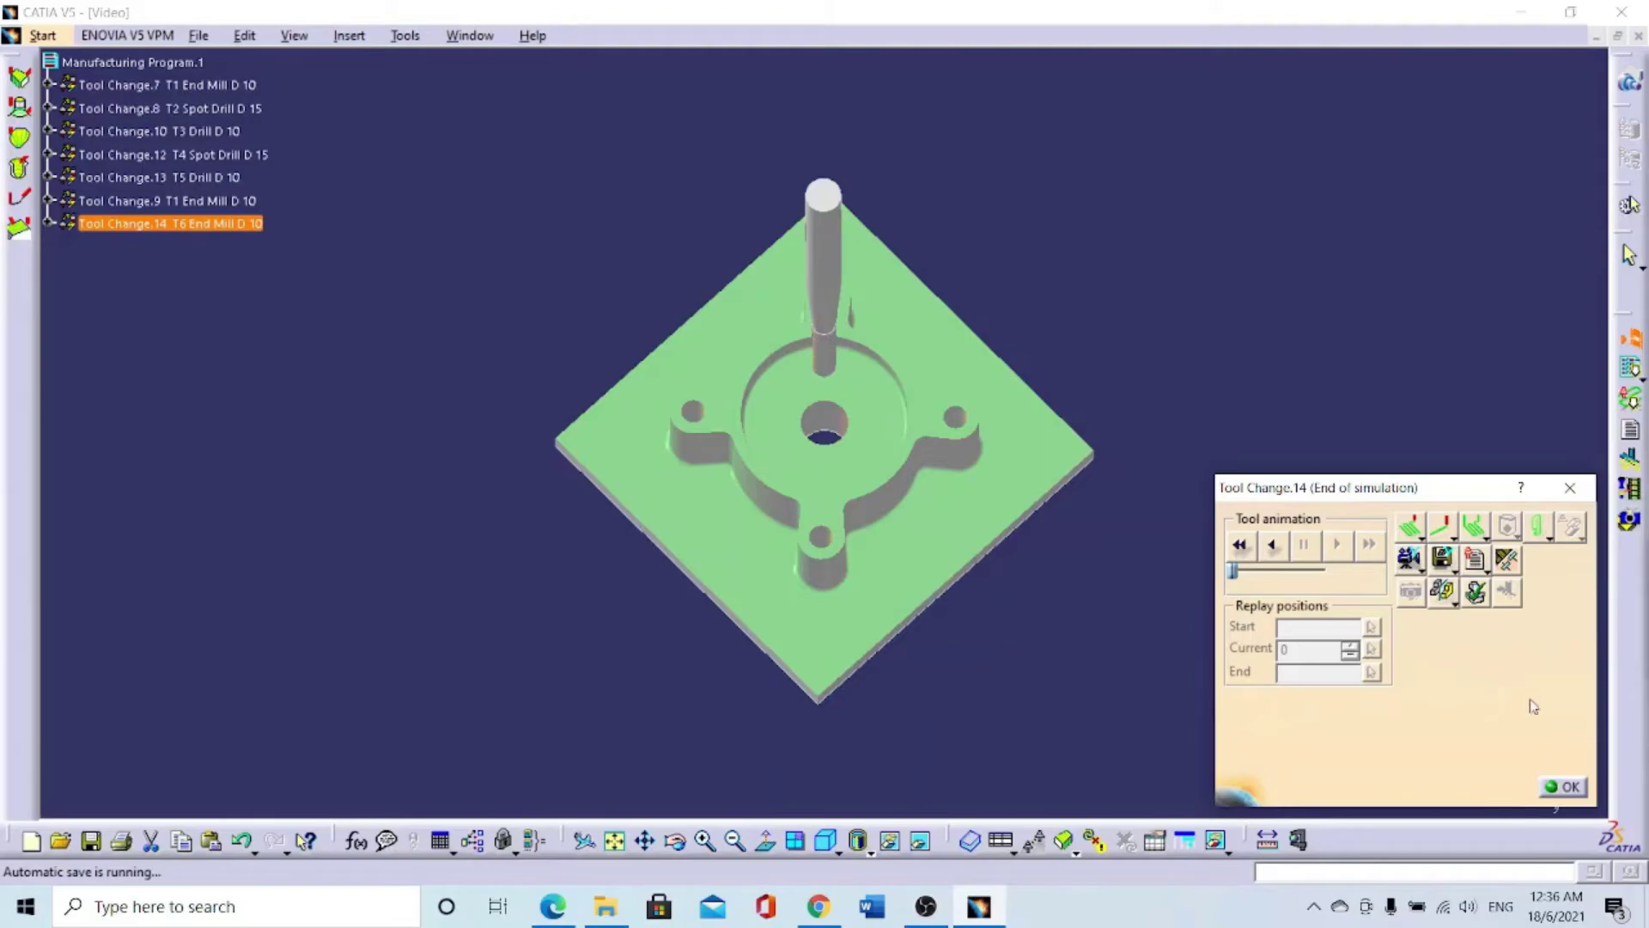
{"action": "left_click", "coordinate": [1567, 786]}
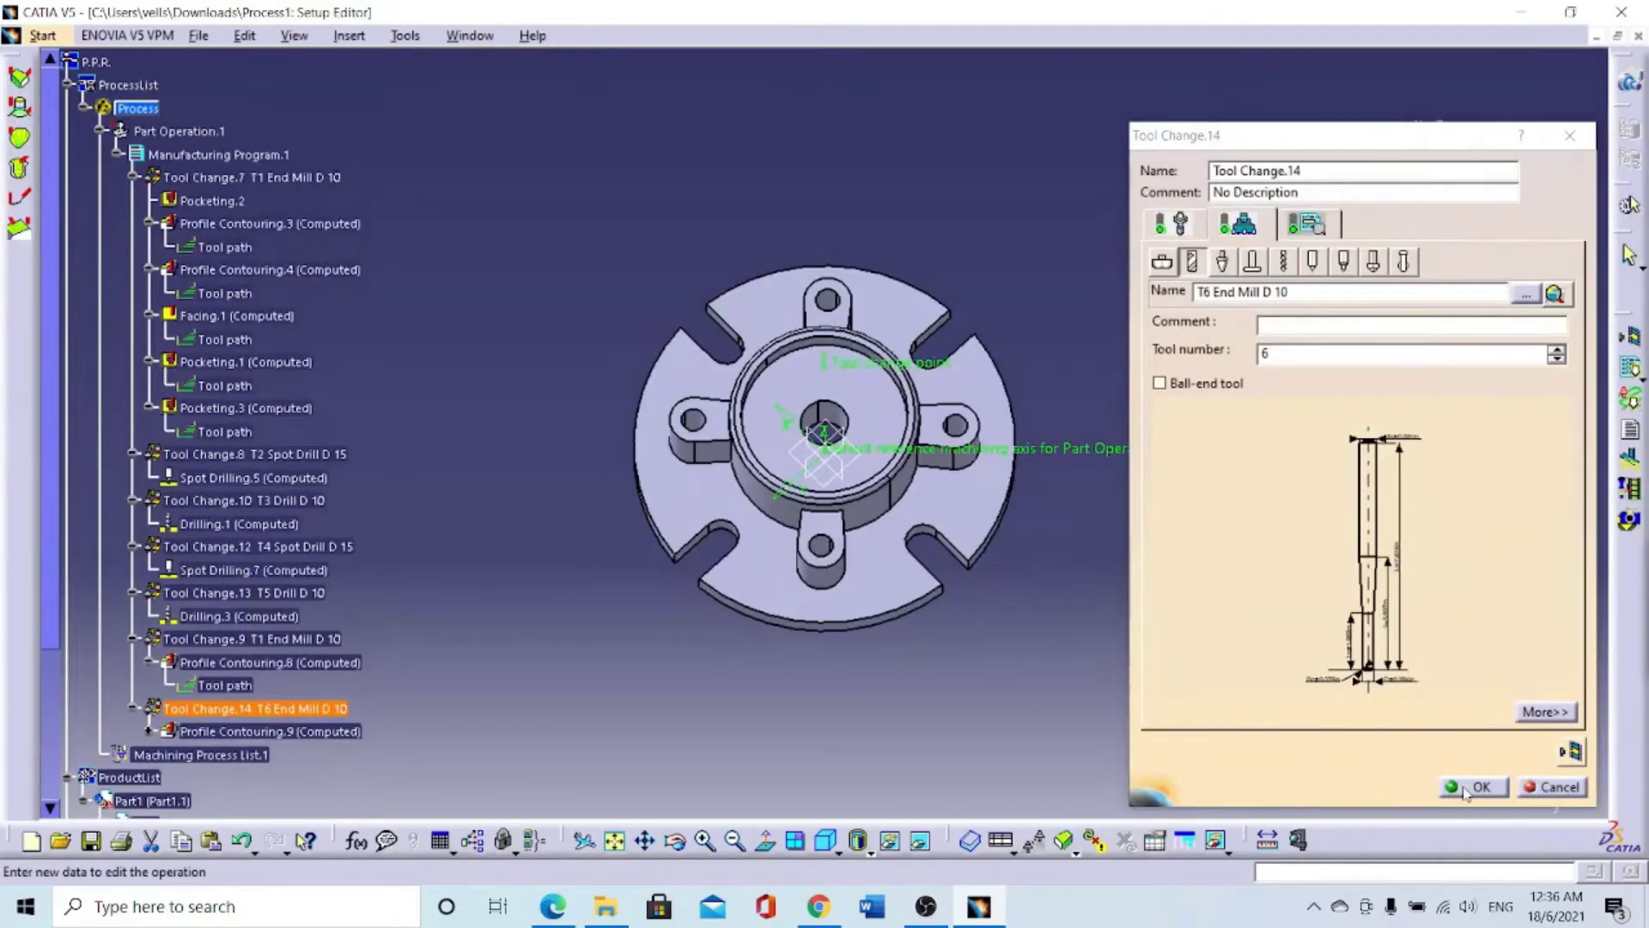
{"action": "left_click", "coordinate": [1462, 780]}
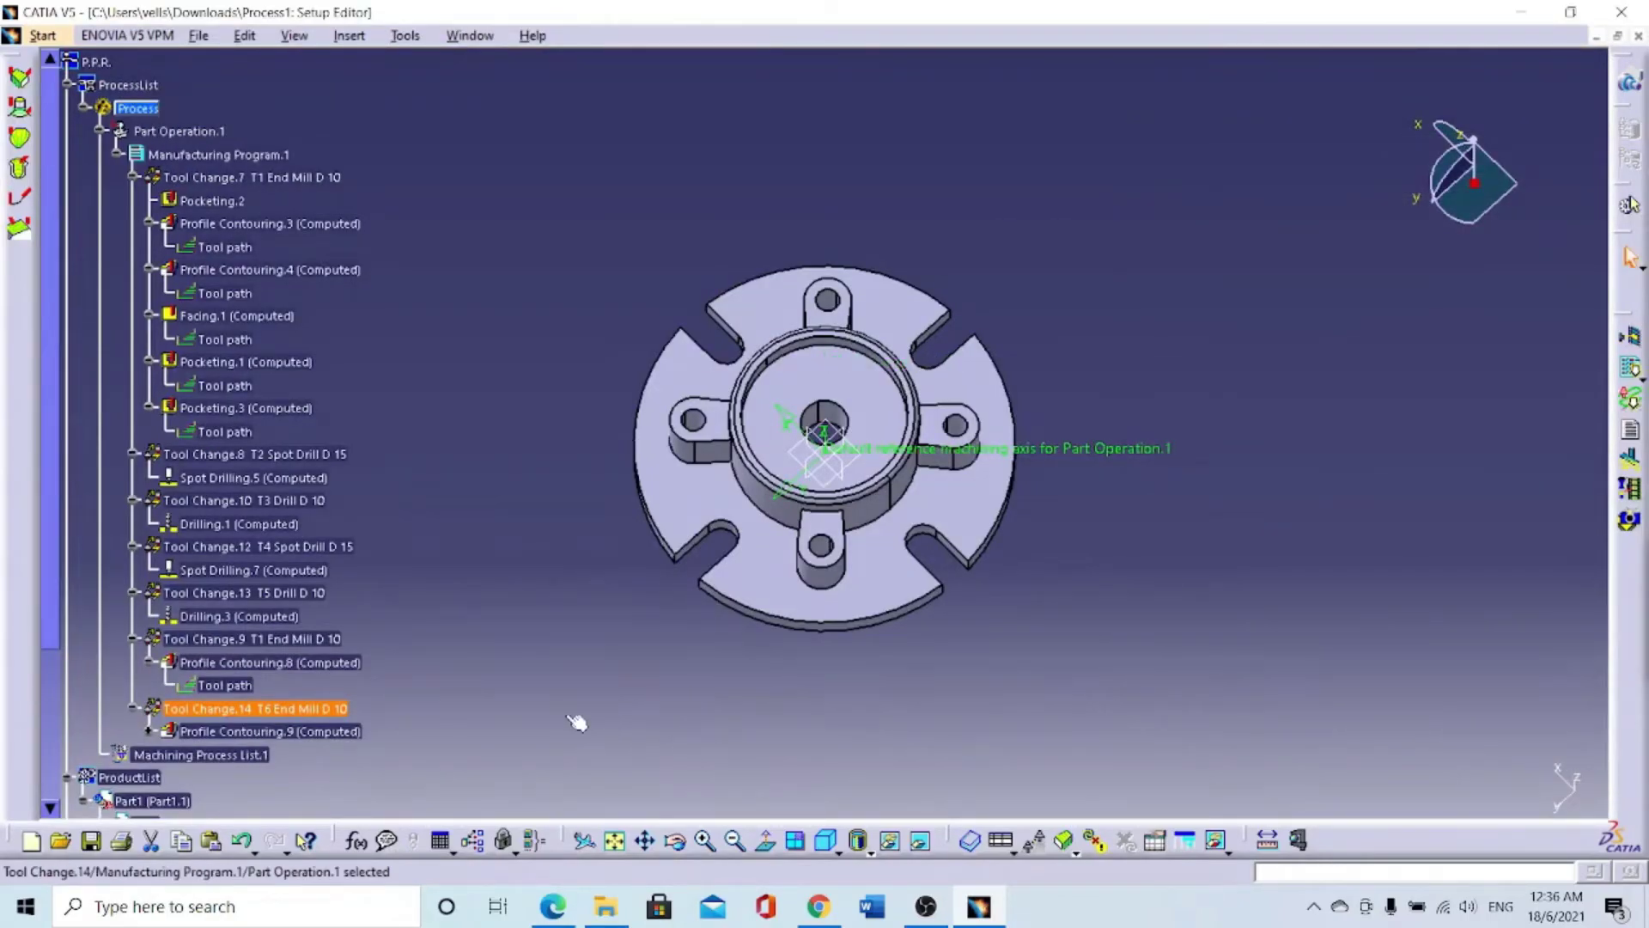
Step: Review the strategy and assigned tool of Profile Contouring.9 and play its tool path video simulation on the stock
{"action": "double_click", "coordinate": [224, 735]}
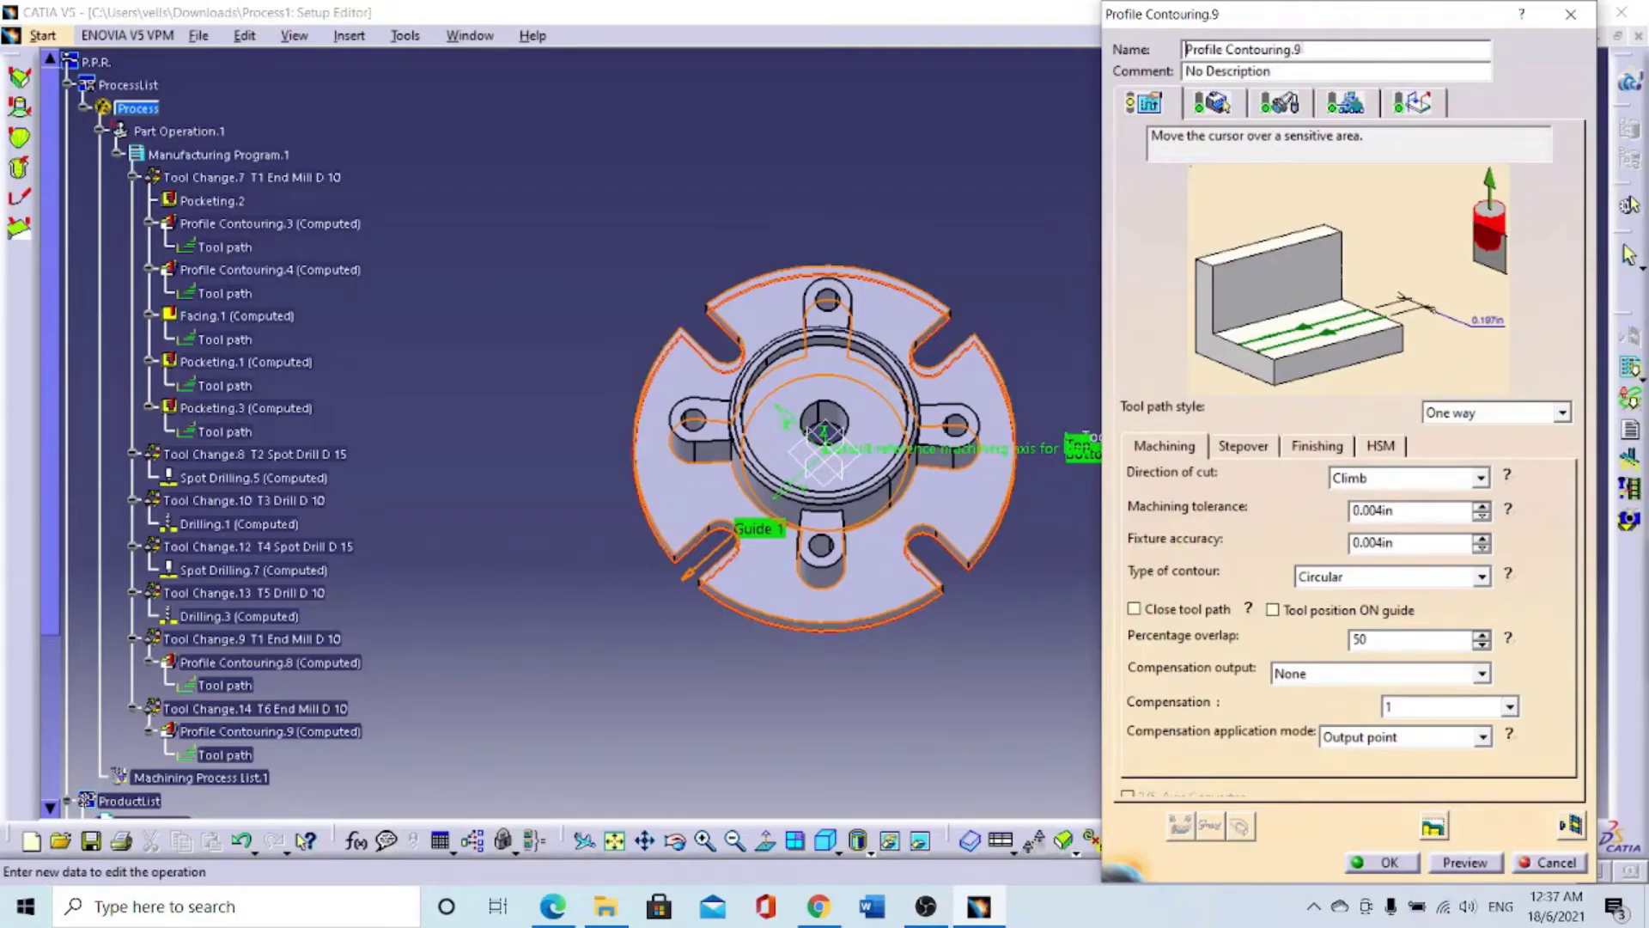
{"action": "left_click", "coordinate": [1282, 105]}
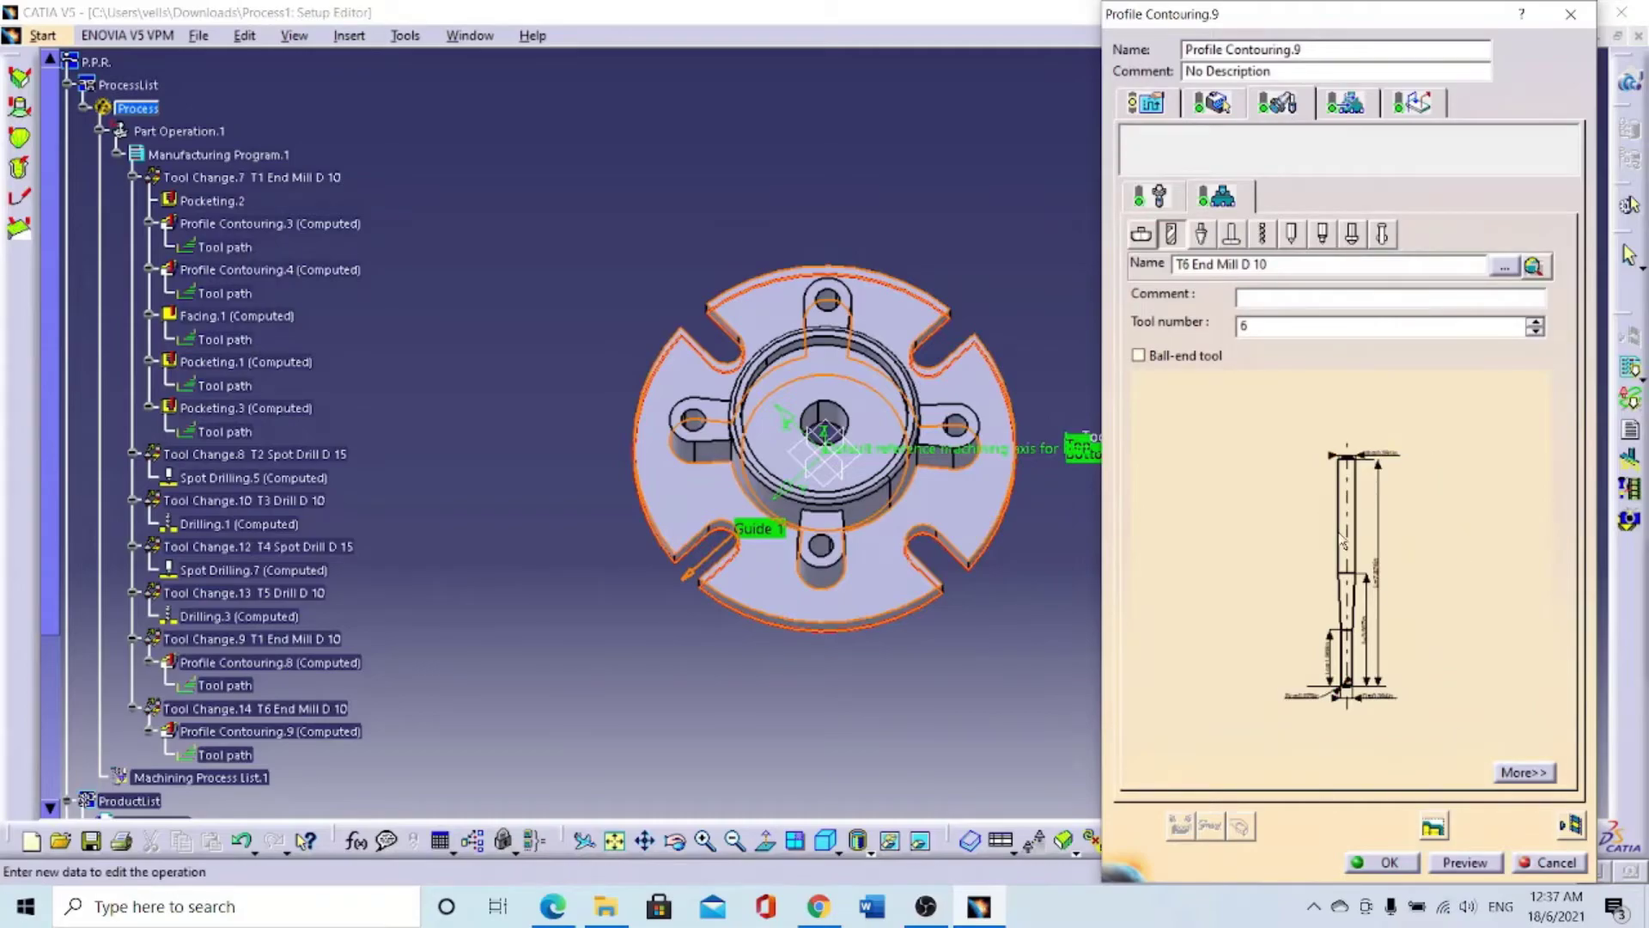
{"action": "left_click", "coordinate": [1570, 827]}
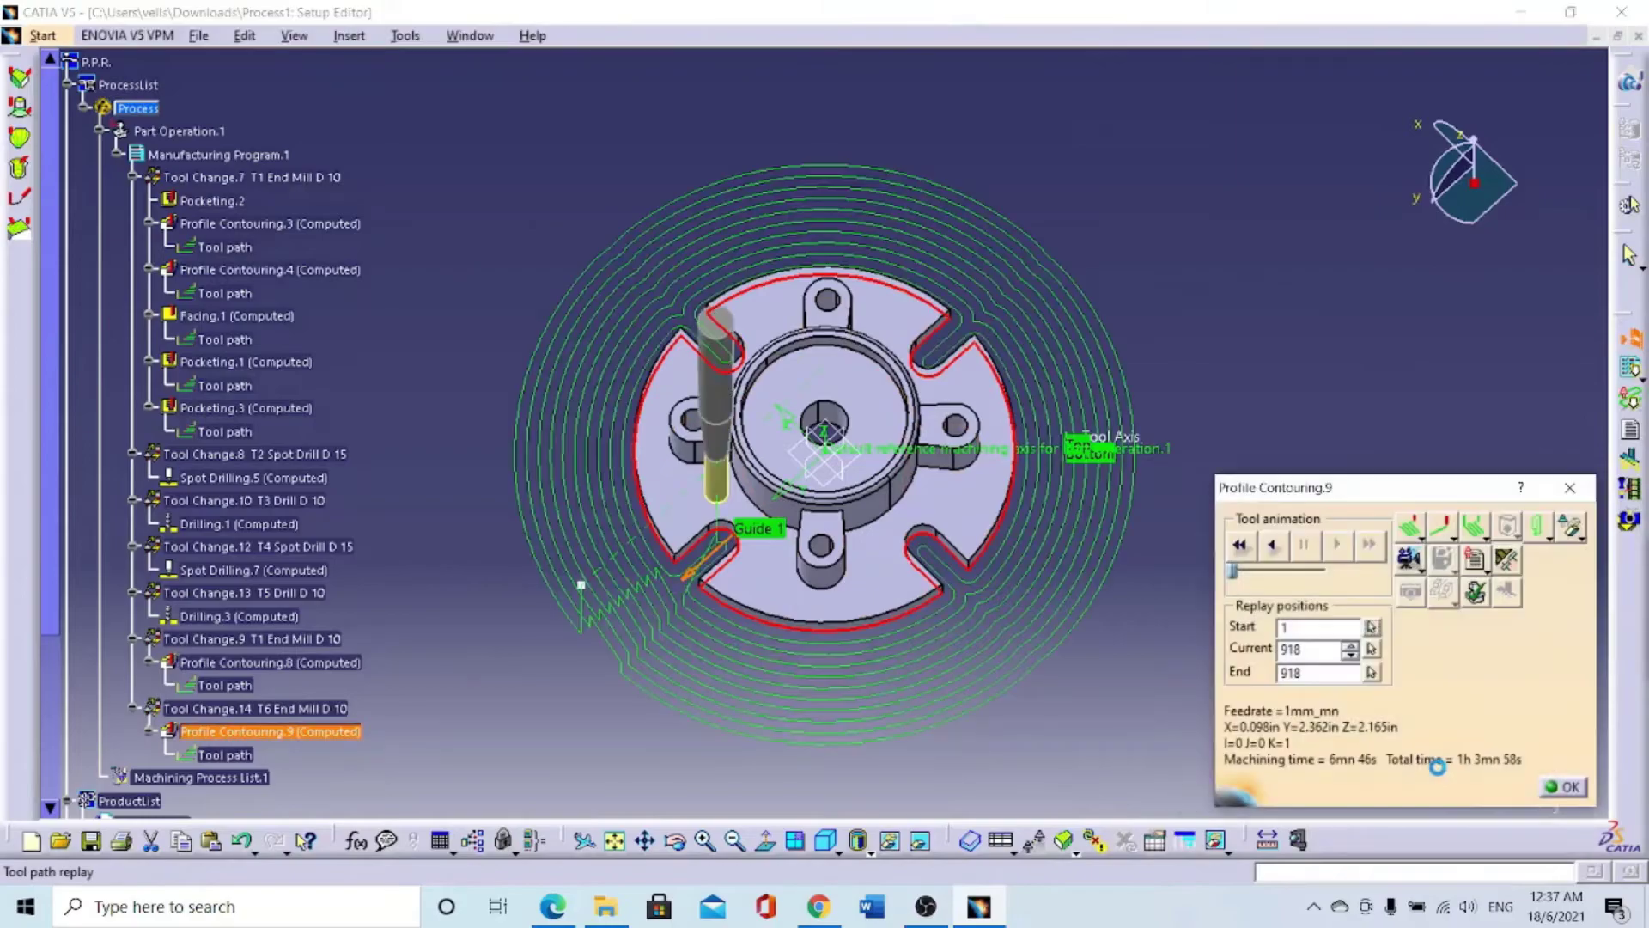
{"action": "left_click", "coordinate": [1408, 558]}
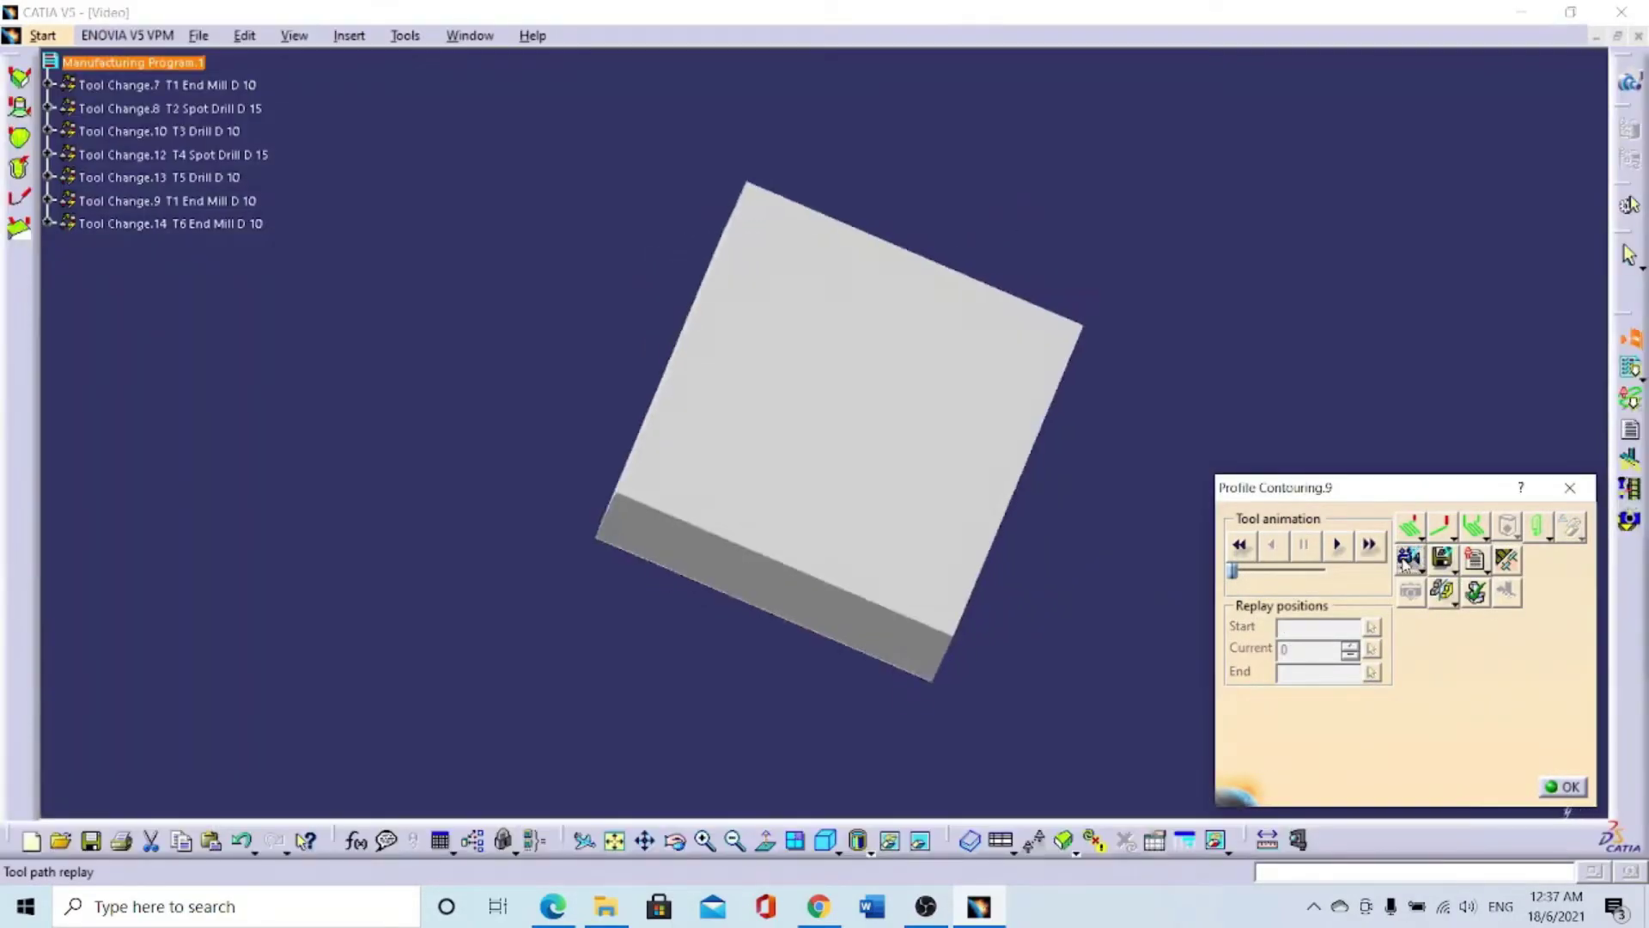
{"action": "left_click", "coordinate": [1338, 548]}
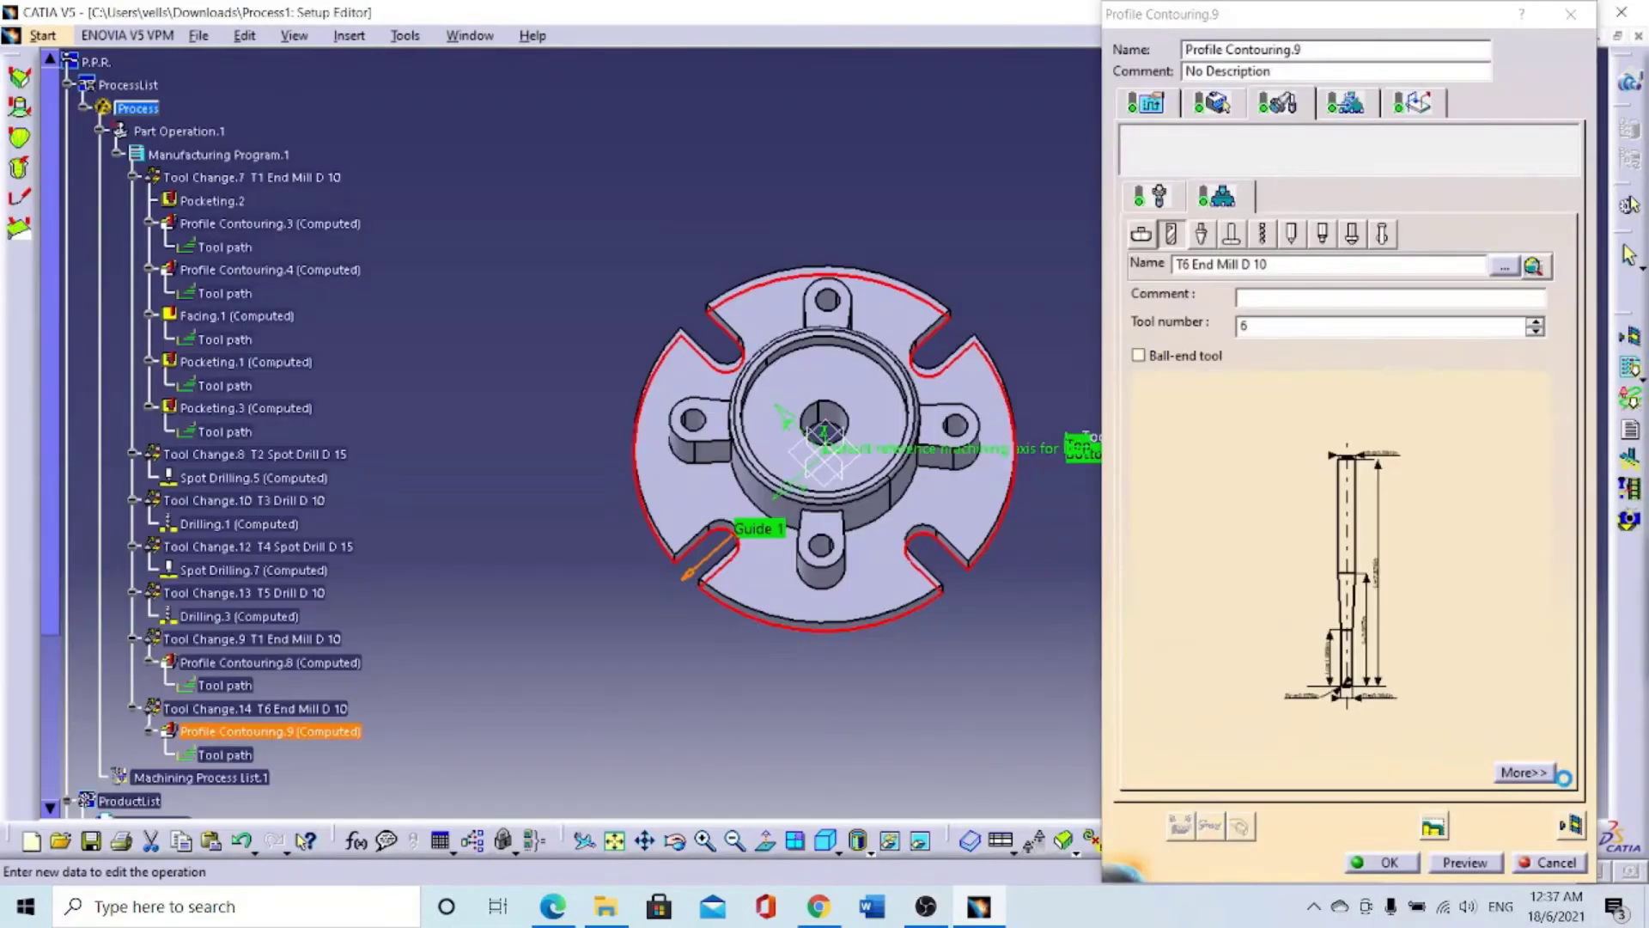
{"action": "left_click", "coordinate": [1383, 861]}
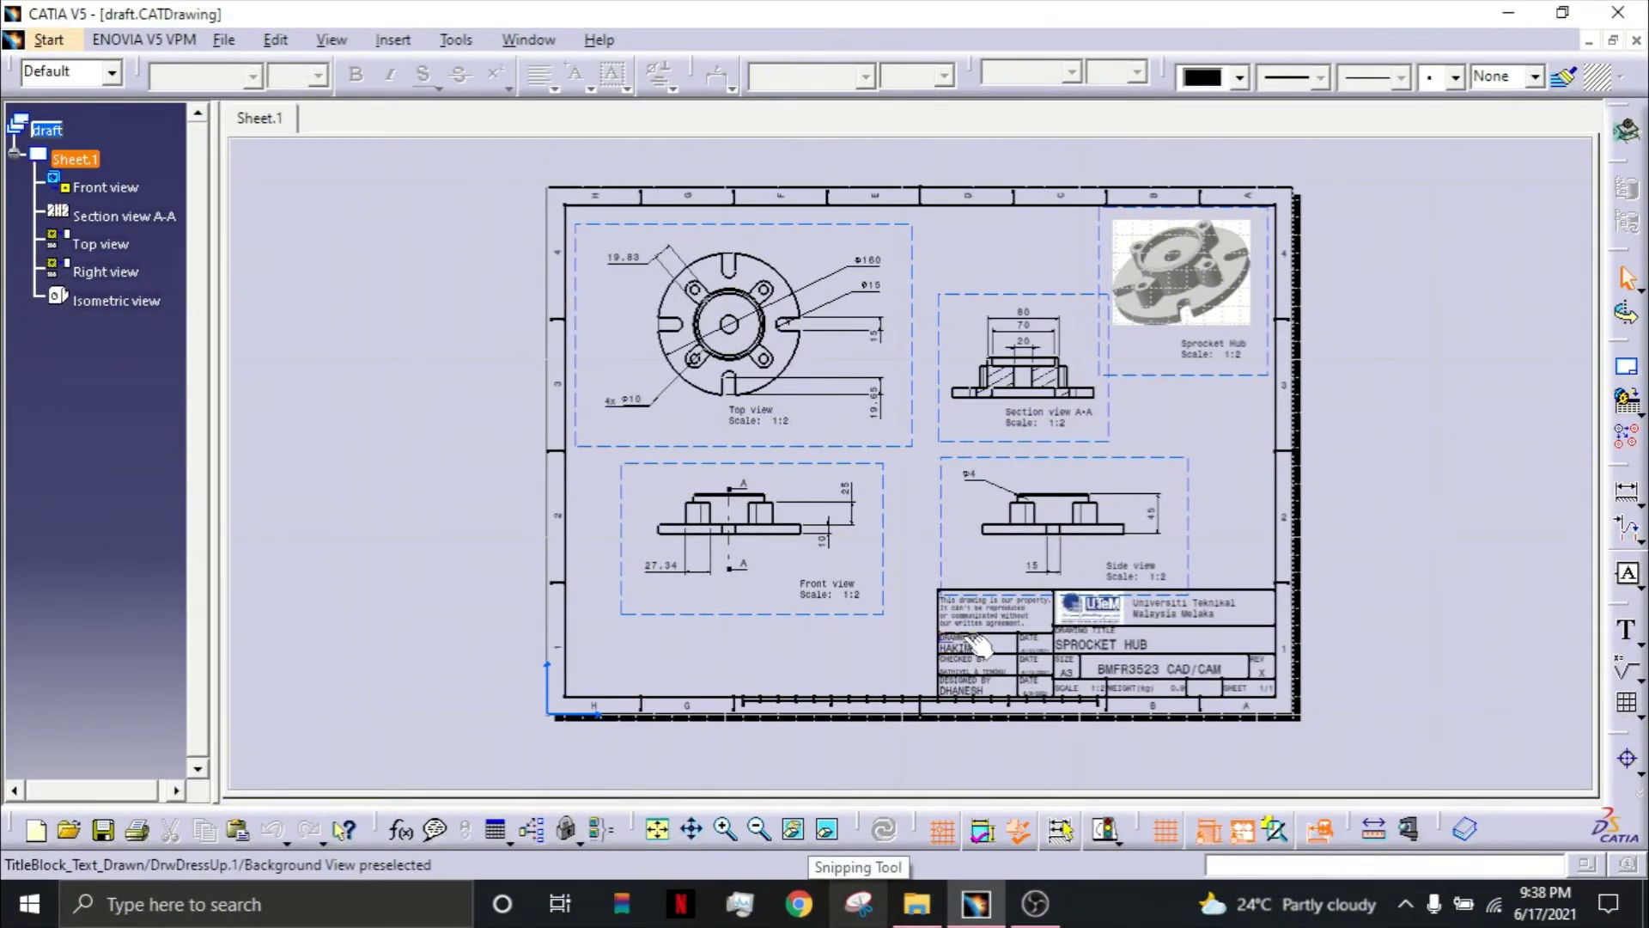
Step: Switch to test 3.CATPart and create a new empty A3 ISO drawing from it in the Drafting workbench
{"action": "left_click", "coordinate": [529, 40]}
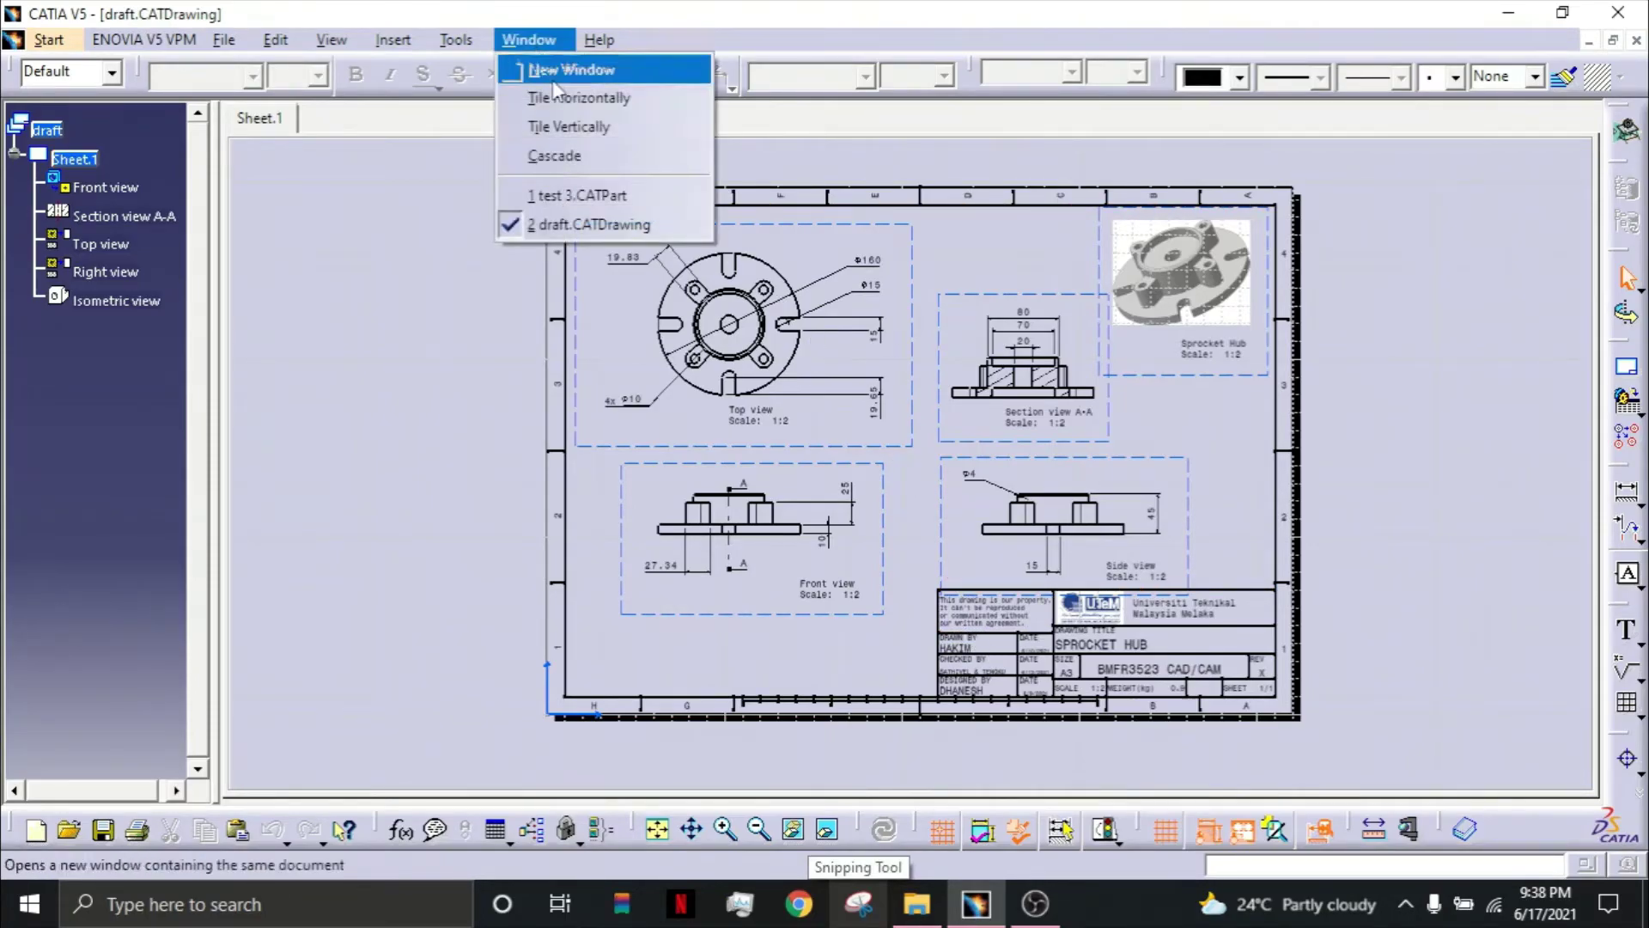
{"action": "left_click", "coordinate": [583, 196]}
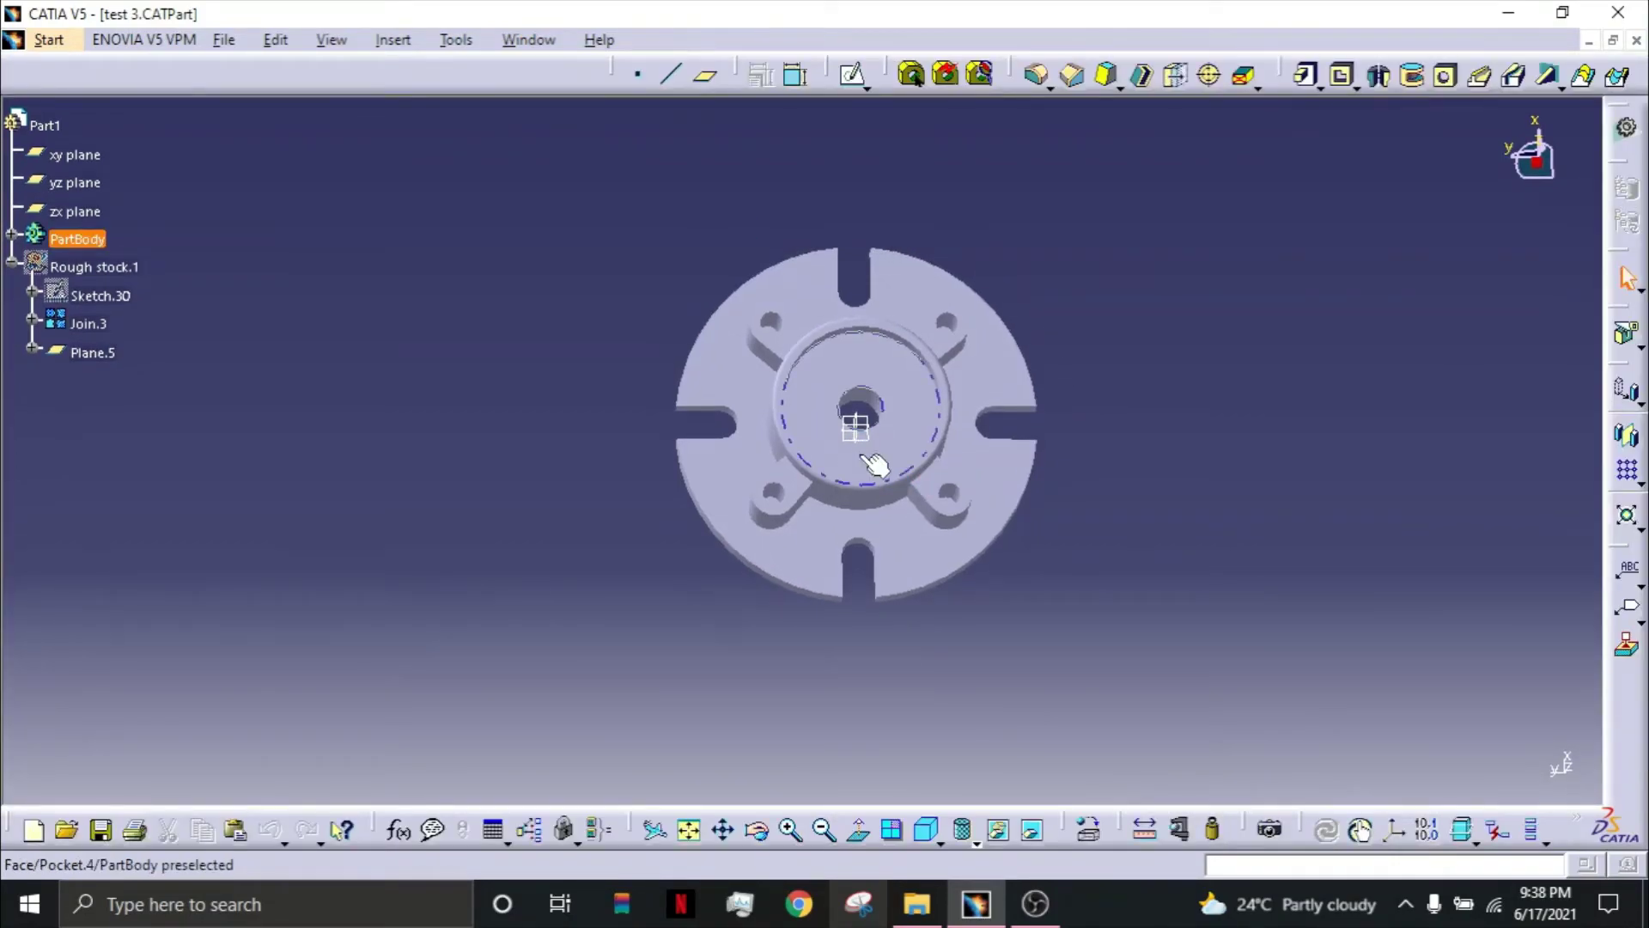
{"action": "left_click", "coordinate": [57, 43]}
{"action": "mouse_move", "coordinate": [70, 99]}
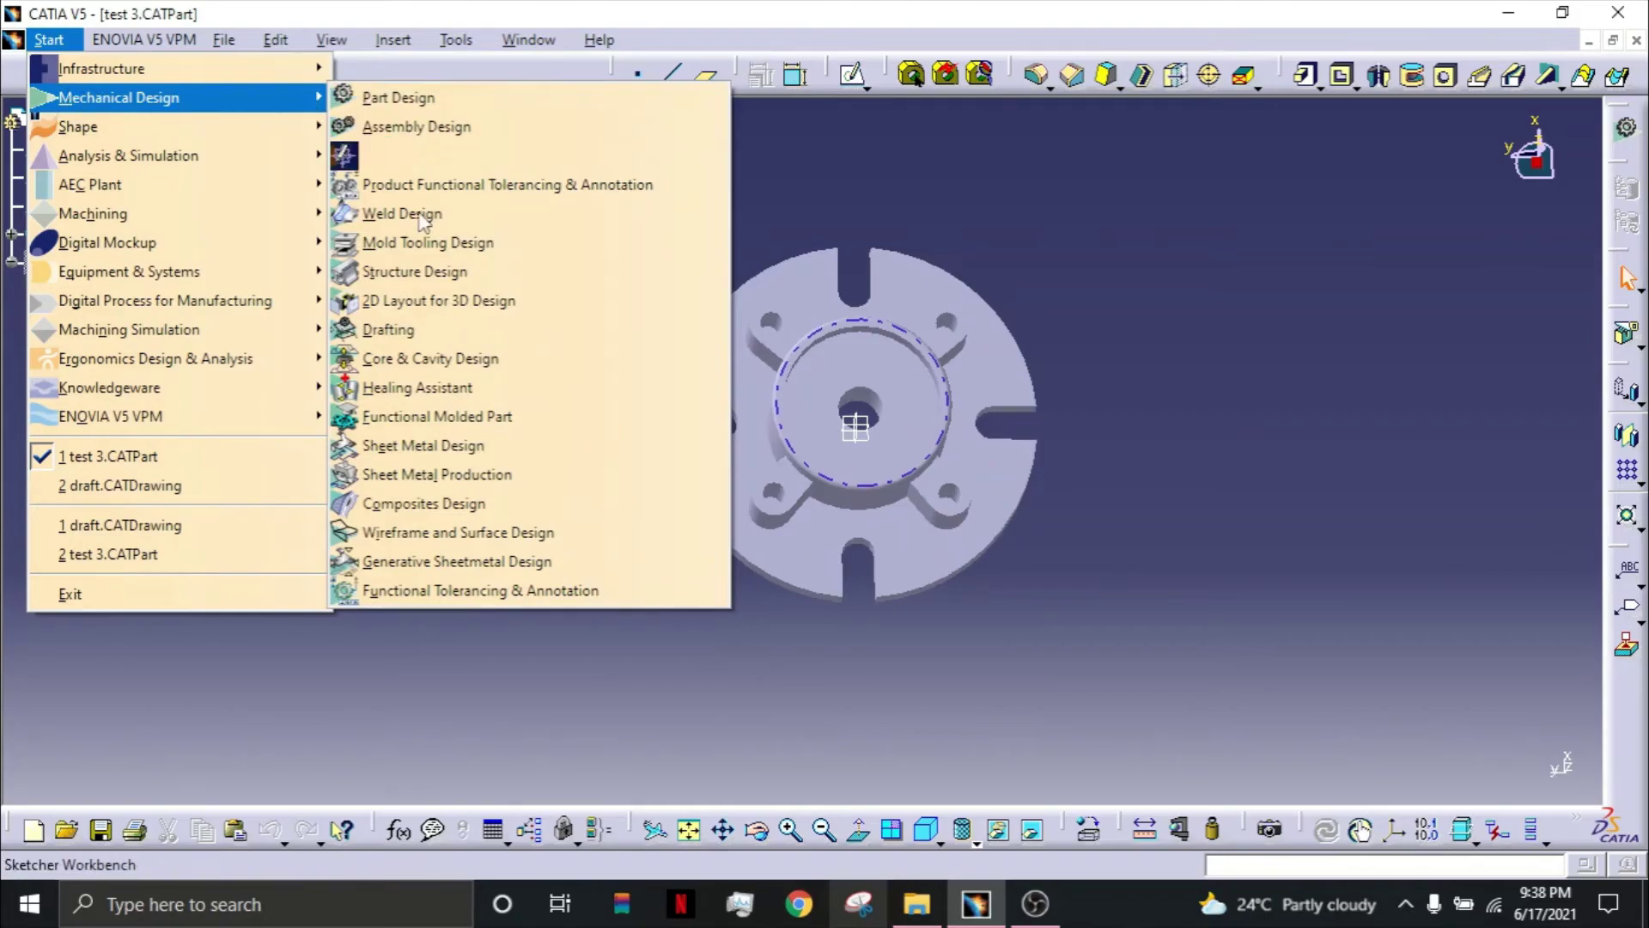
{"action": "left_click", "coordinate": [400, 331]}
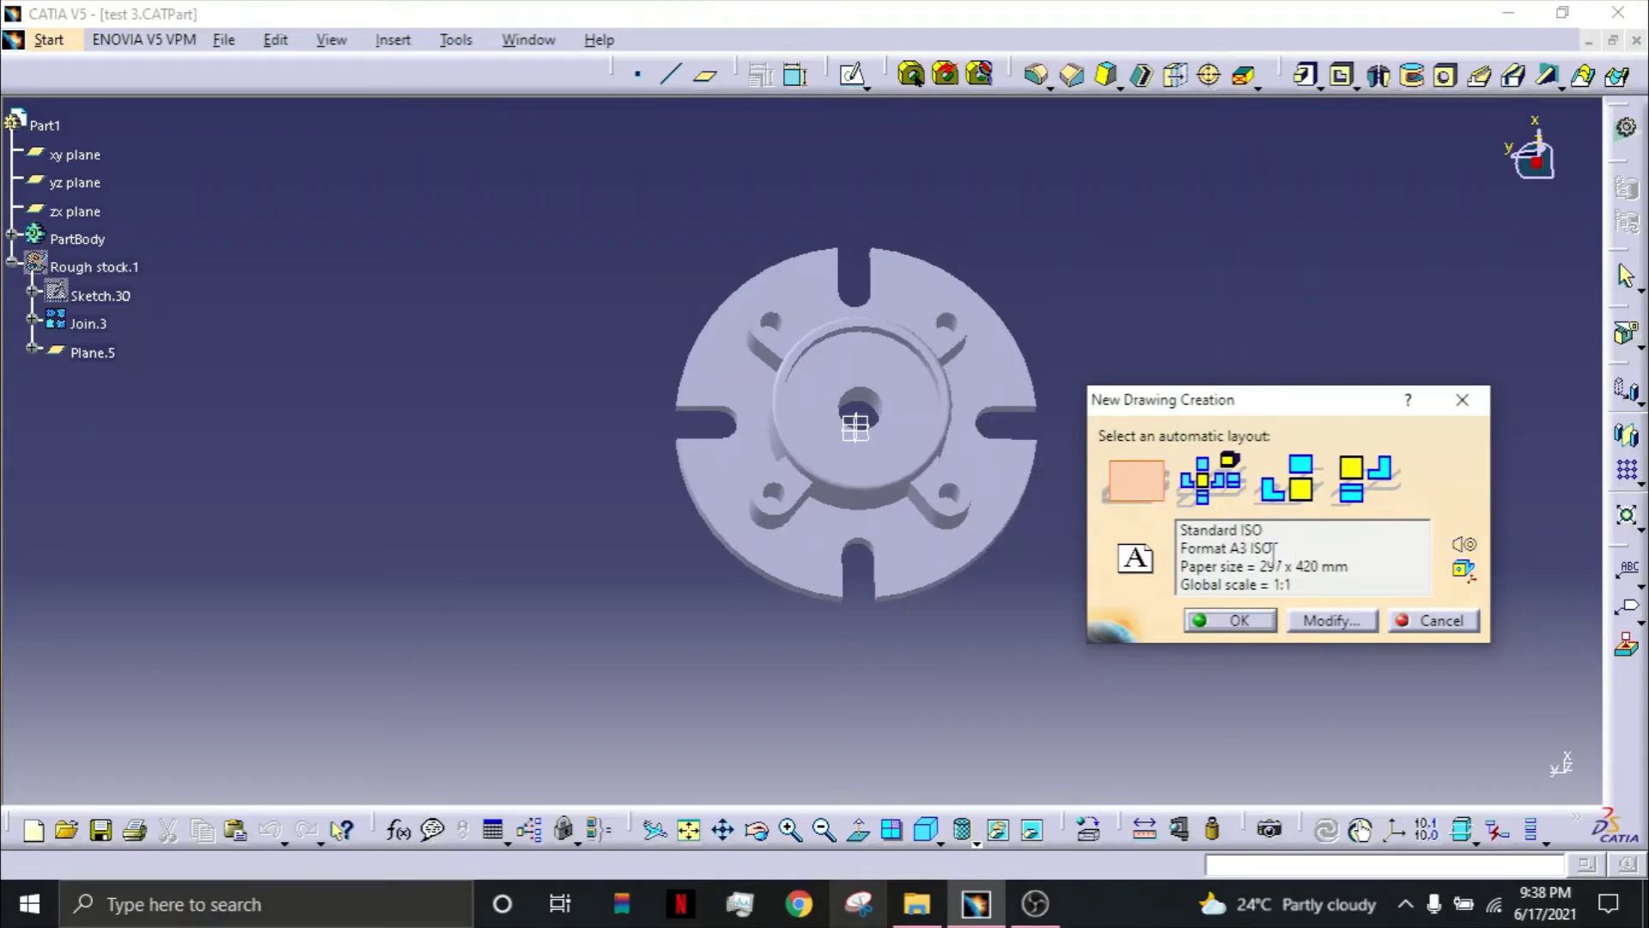
{"action": "left_click", "coordinate": [1228, 622]}
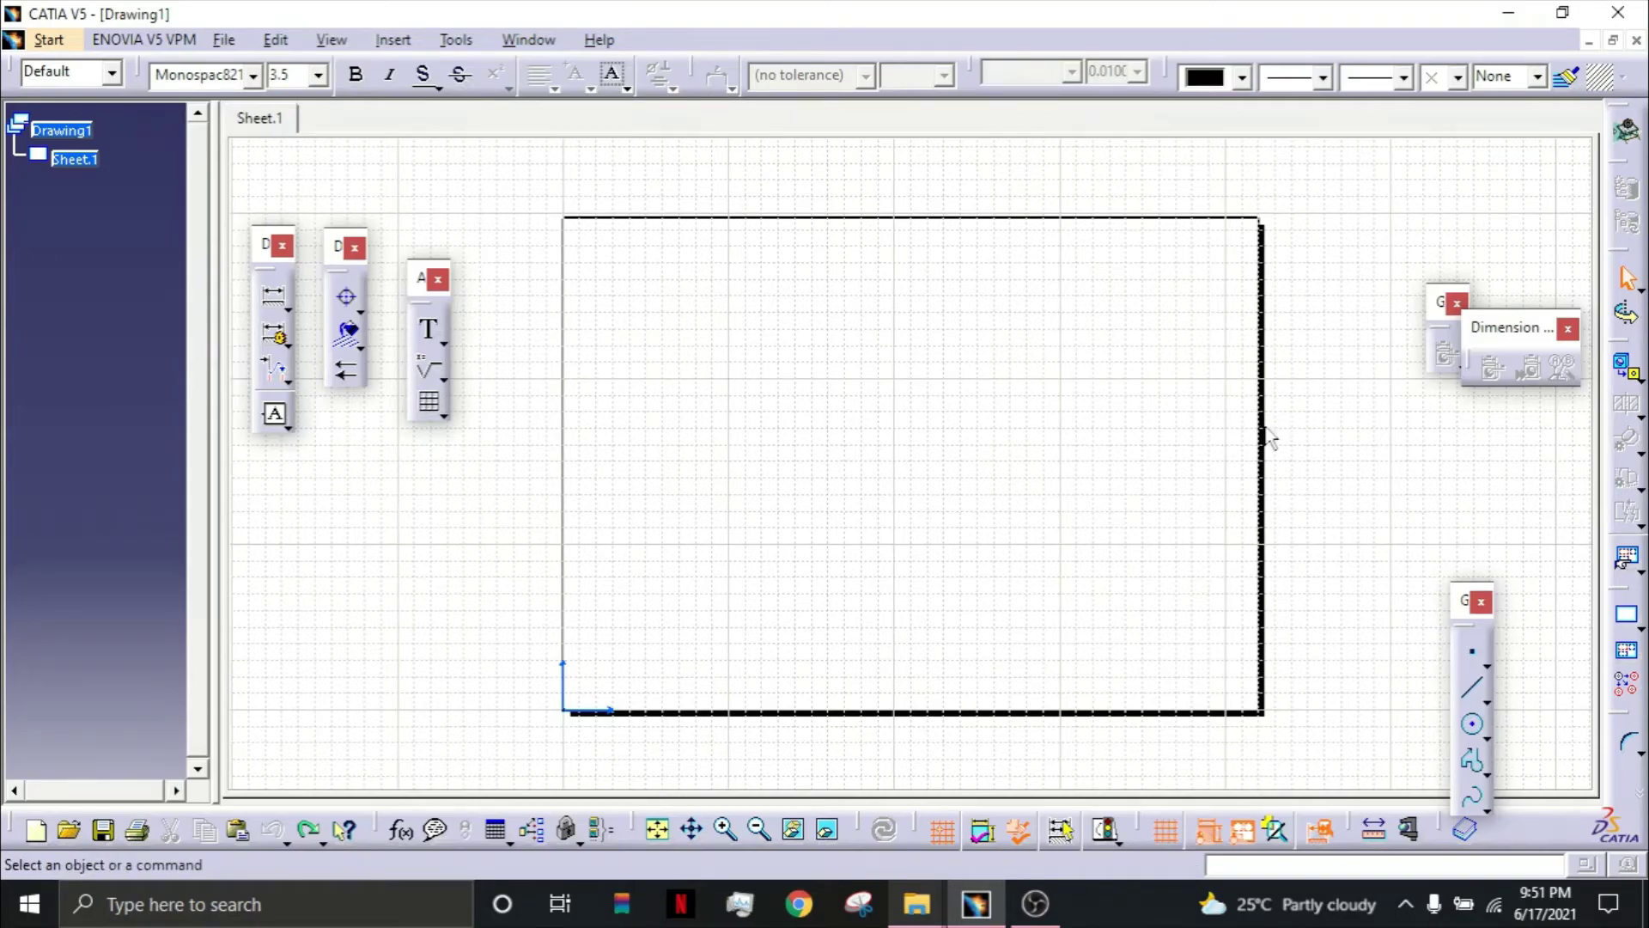
Step: Generate a front view of the hub with its flange horizontal at the base, and move it to the sheet's upper left area
{"action": "left_click", "coordinate": [1628, 369]}
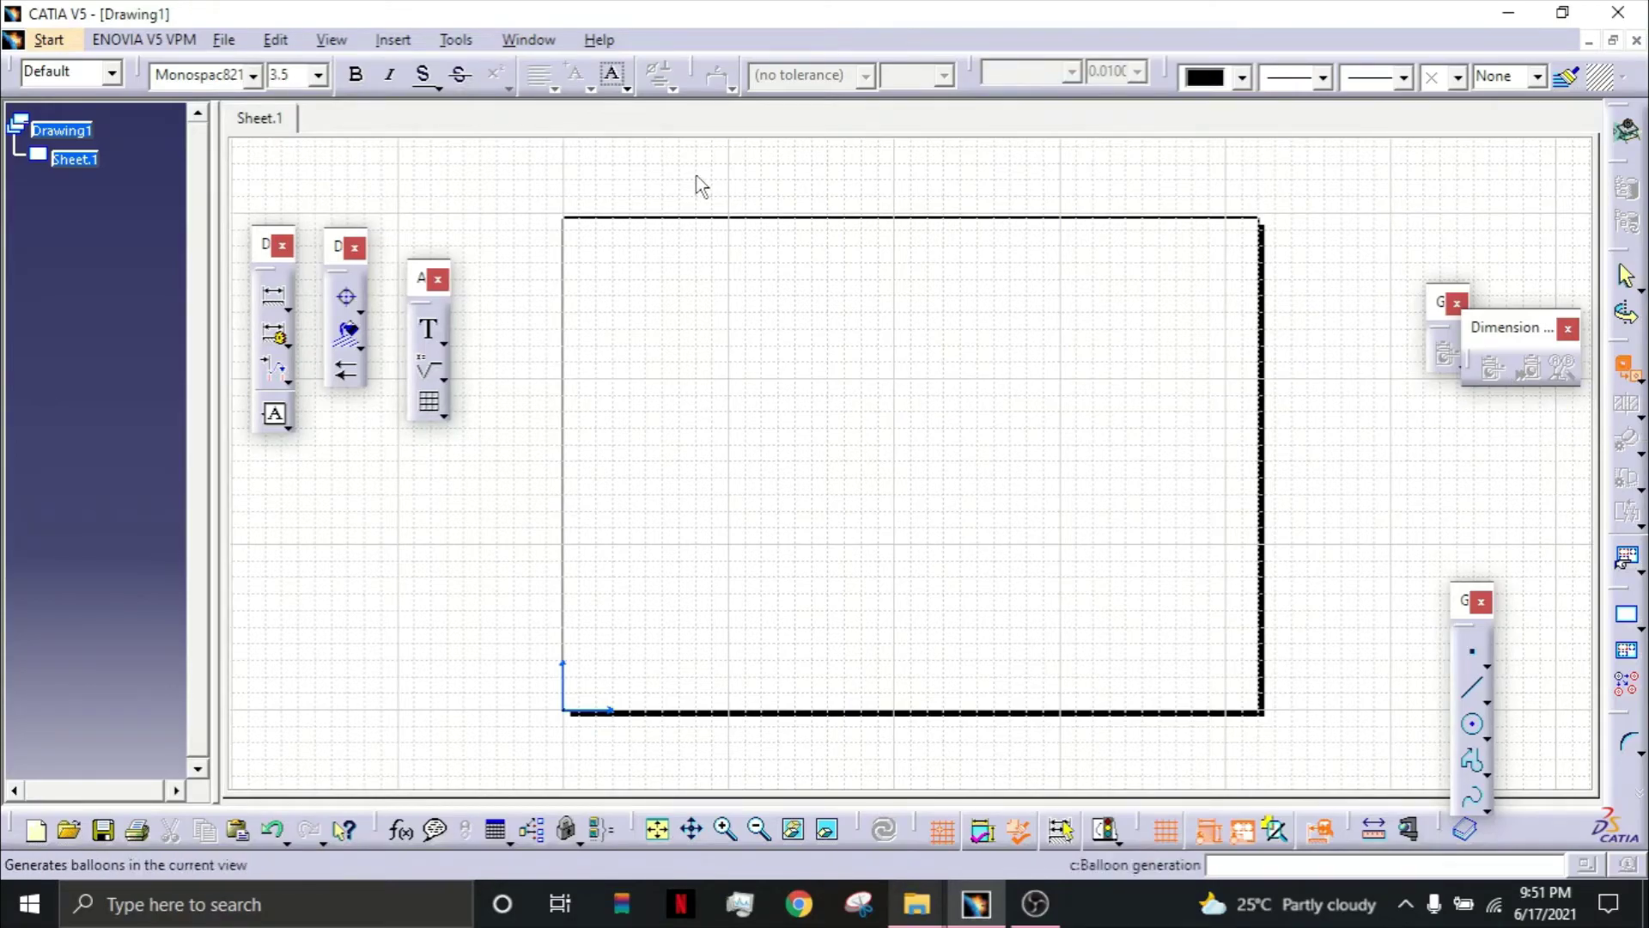
{"action": "left_click", "coordinate": [535, 39]}
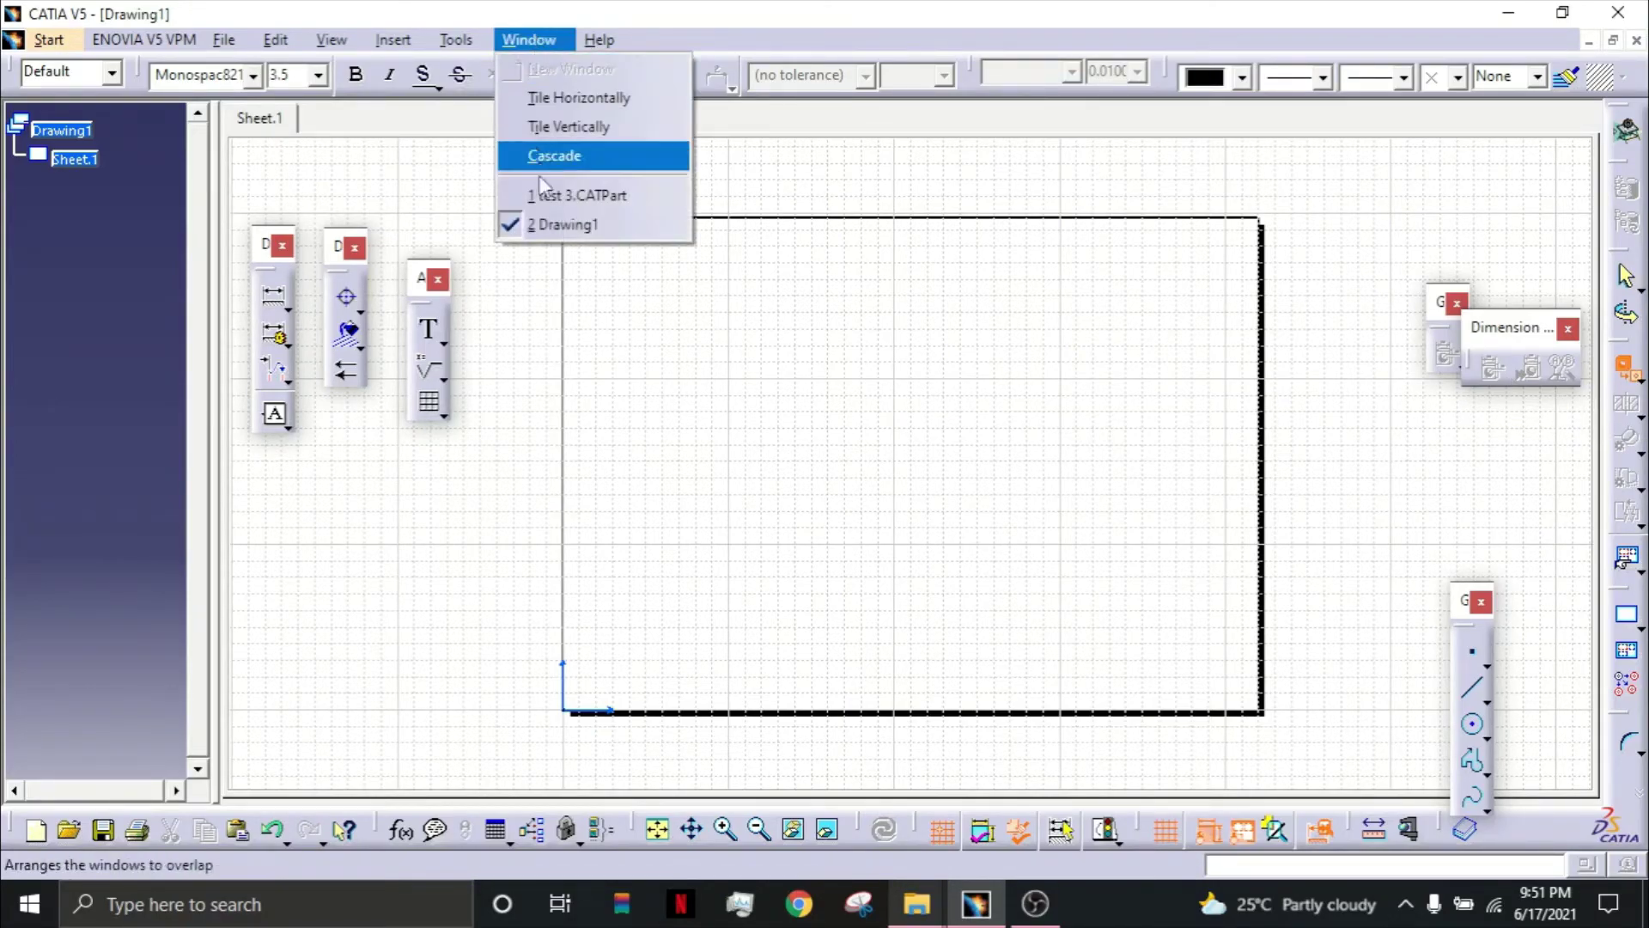
{"action": "left_click", "coordinate": [543, 197]}
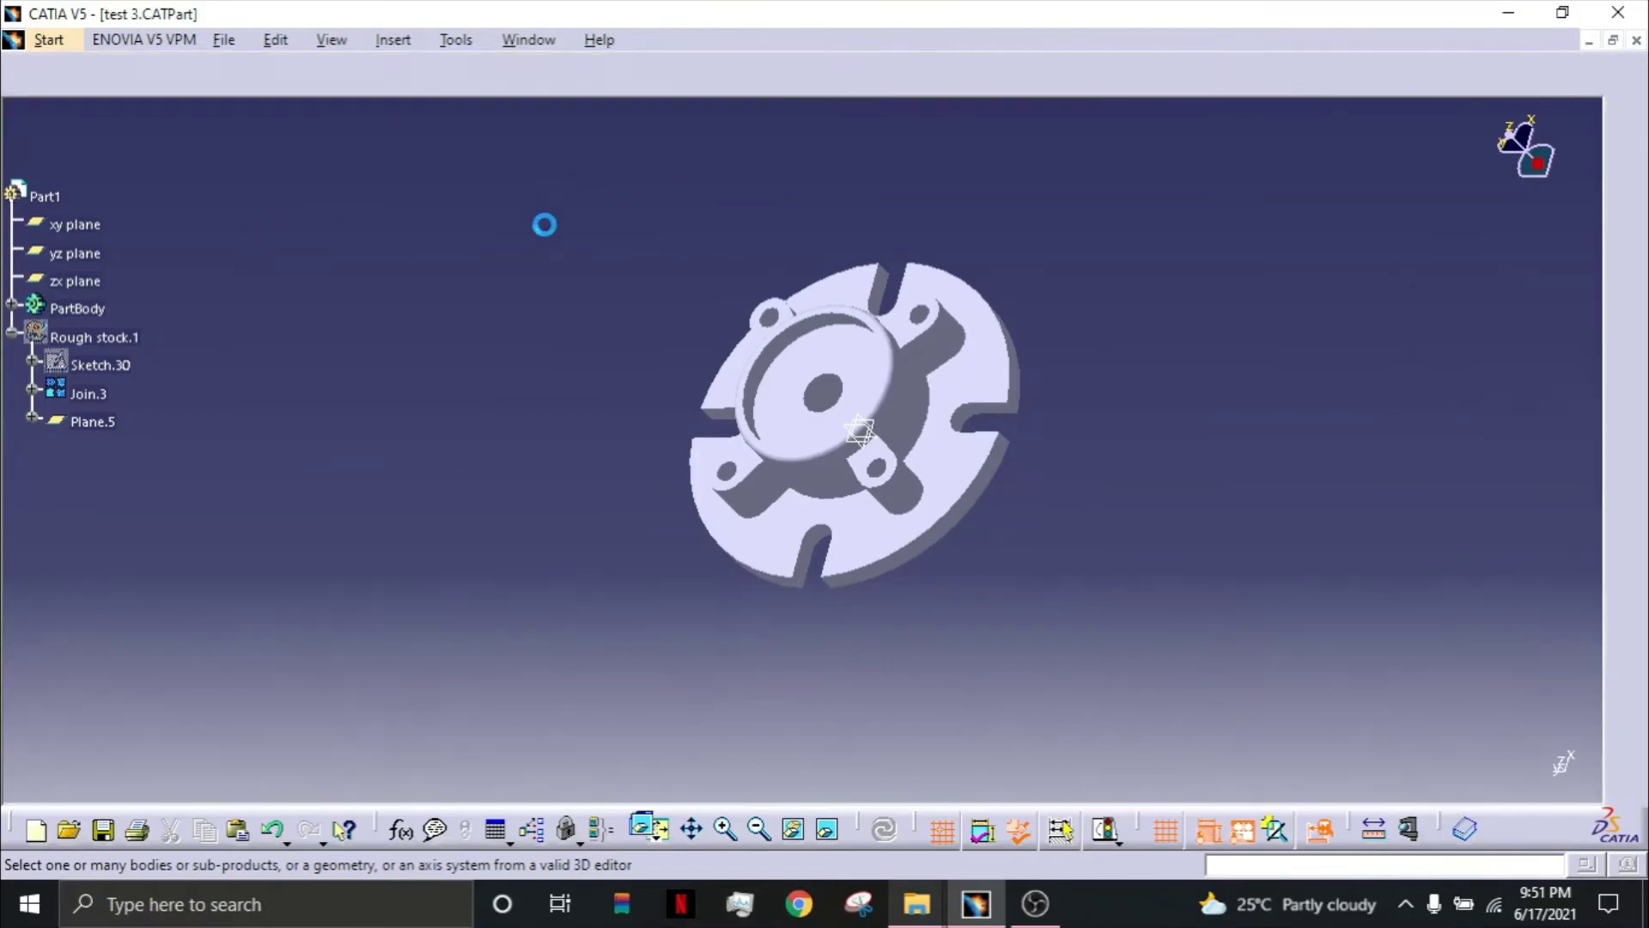
{"action": "left_click", "coordinate": [890, 552]}
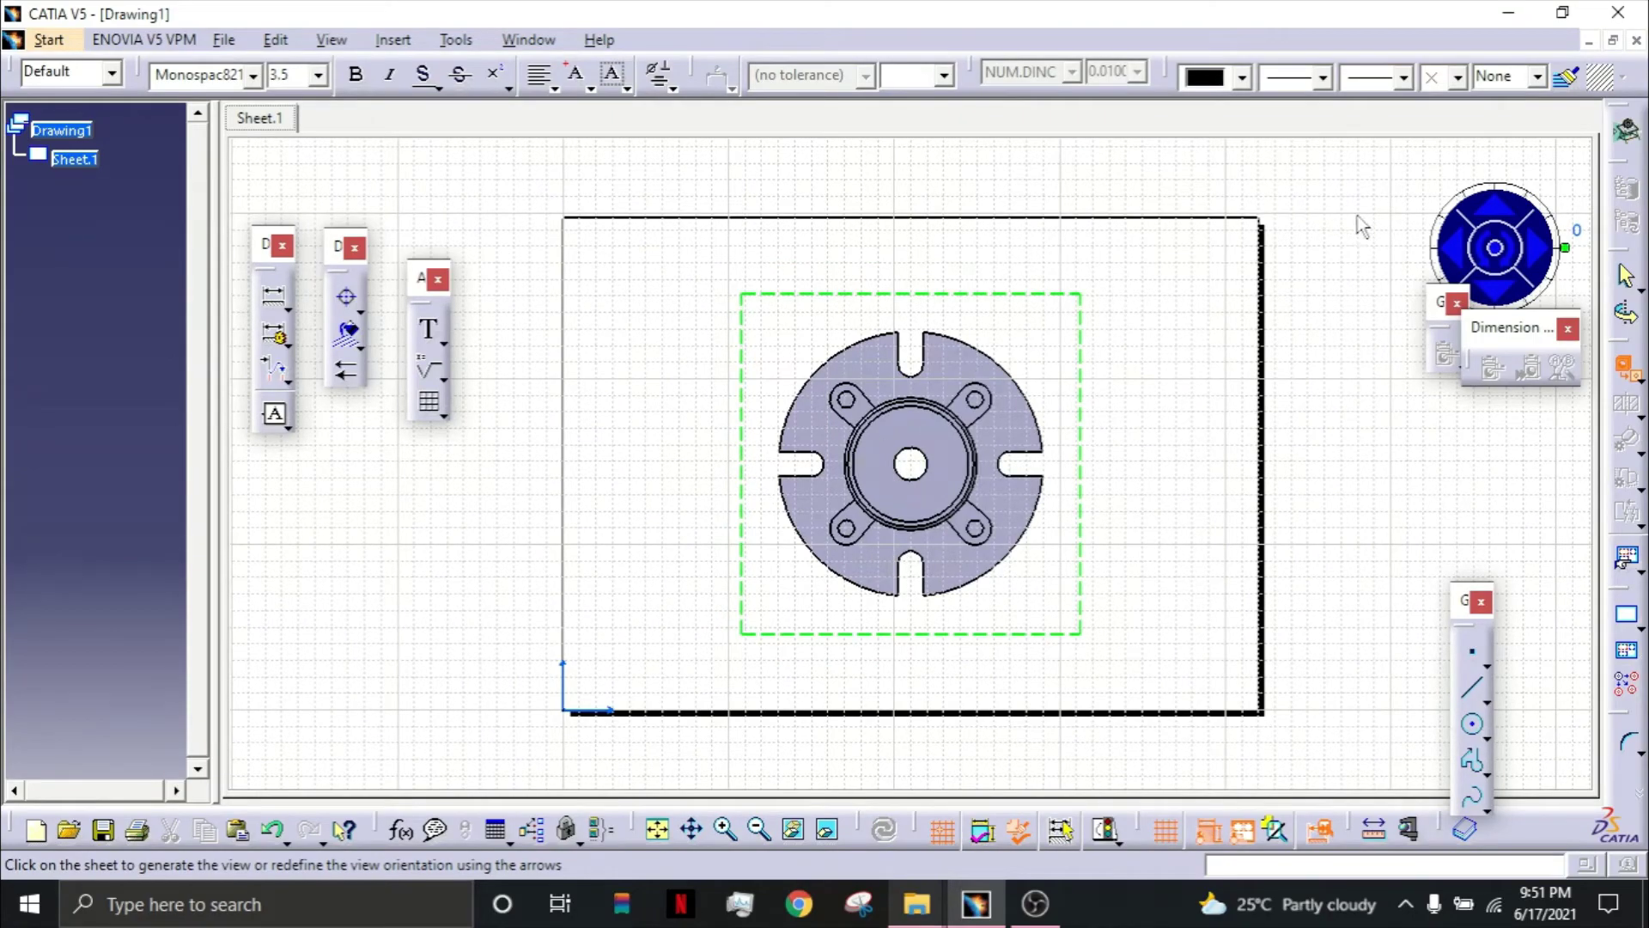
{"action": "left_click", "coordinate": [1497, 222]}
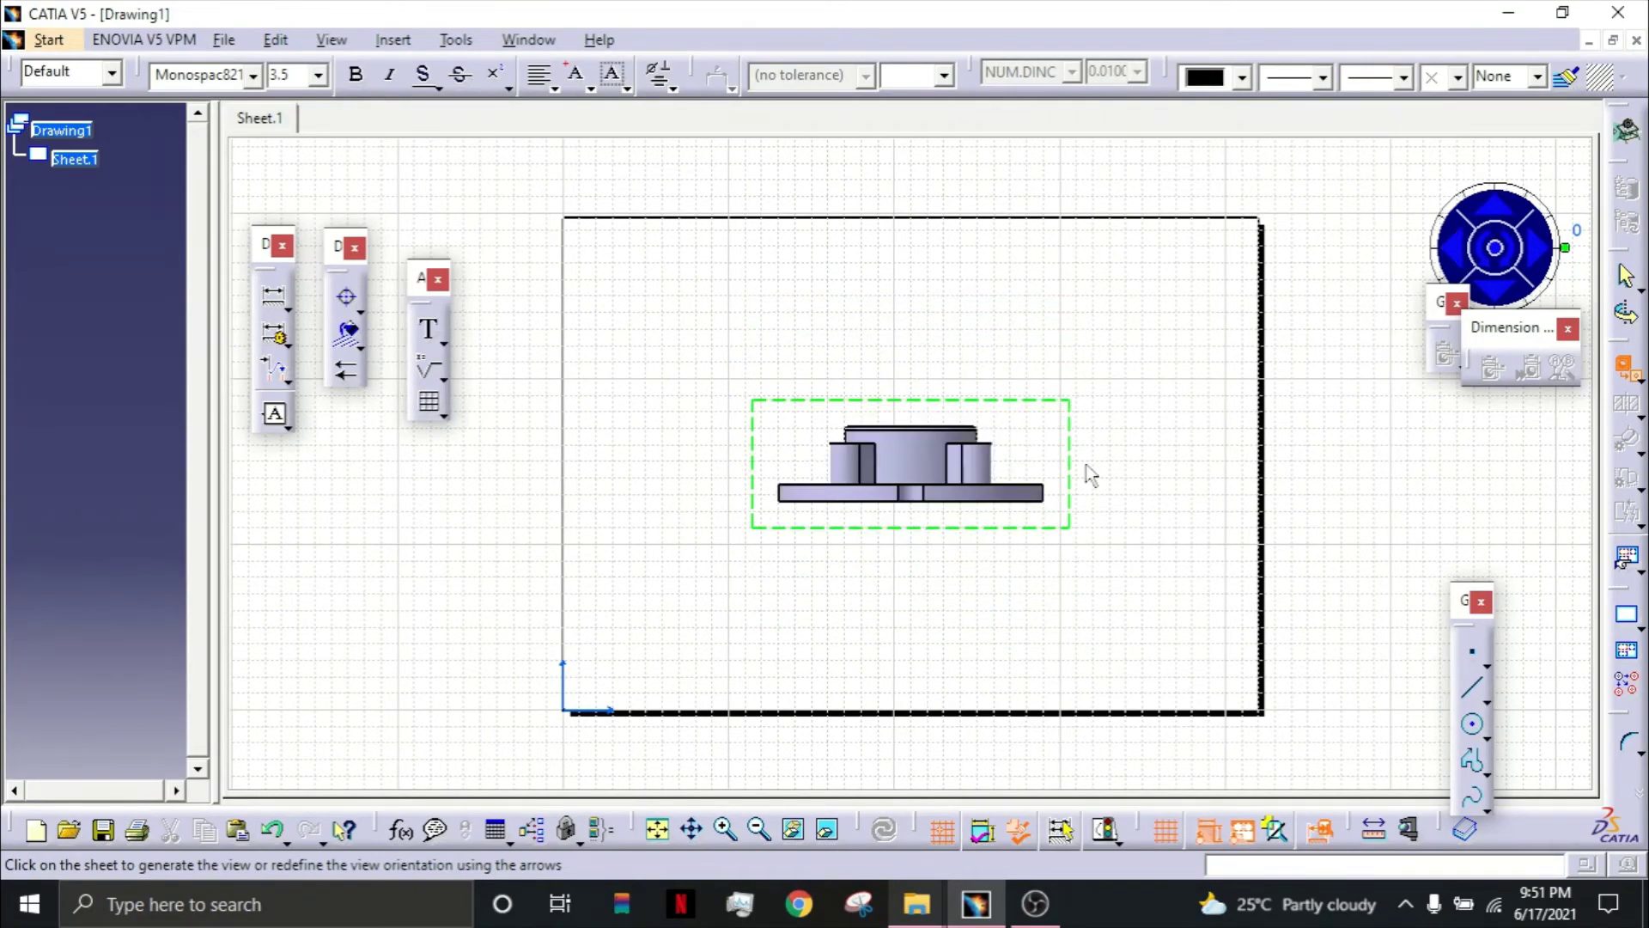
{"action": "left_click", "coordinate": [833, 427]}
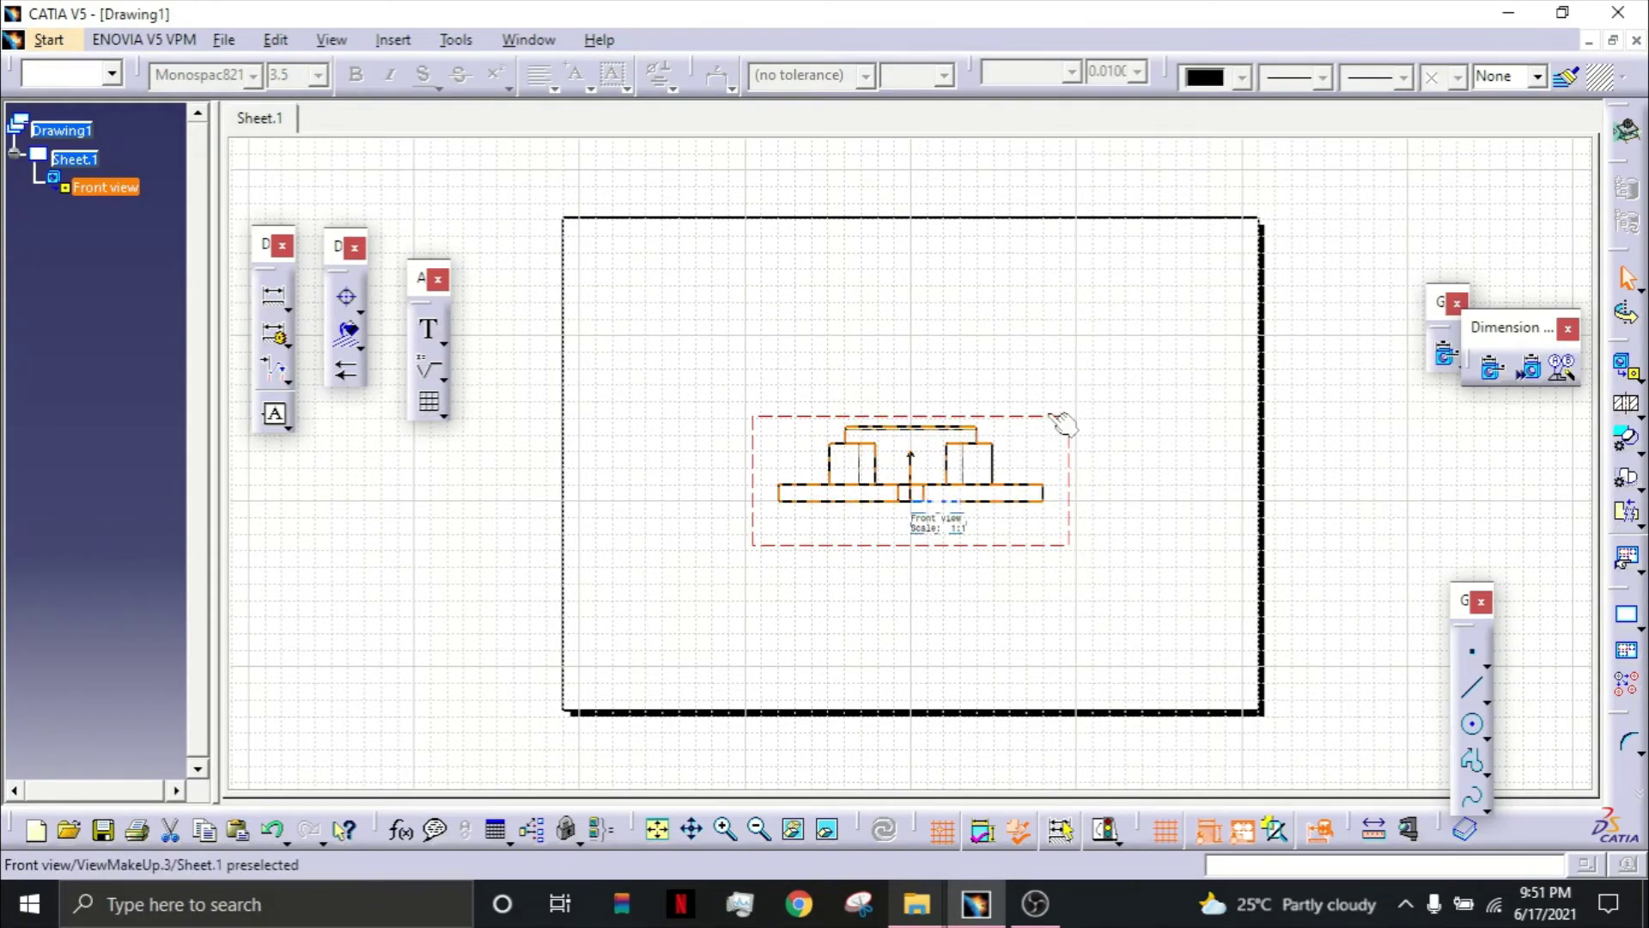
{"action": "left_click_drag", "start_coordinate": [1038, 403], "coordinate": [912, 275]}
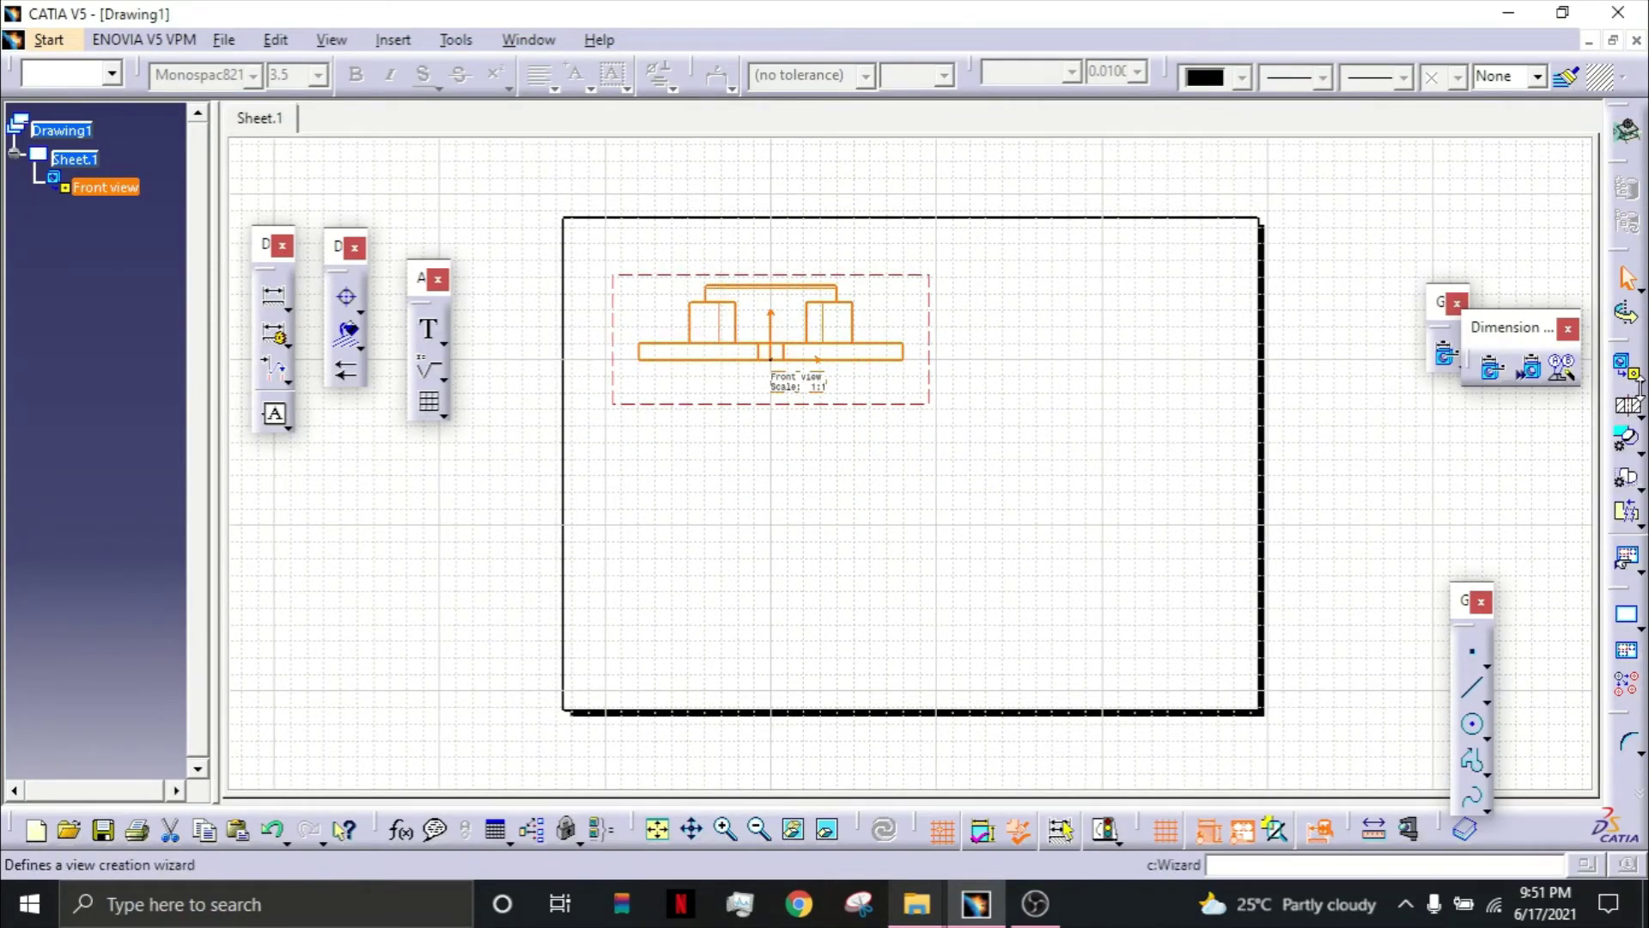
Step: Project a top view below the front view and a left view to the right of the front view
{"action": "left_click", "coordinate": [1637, 377]}
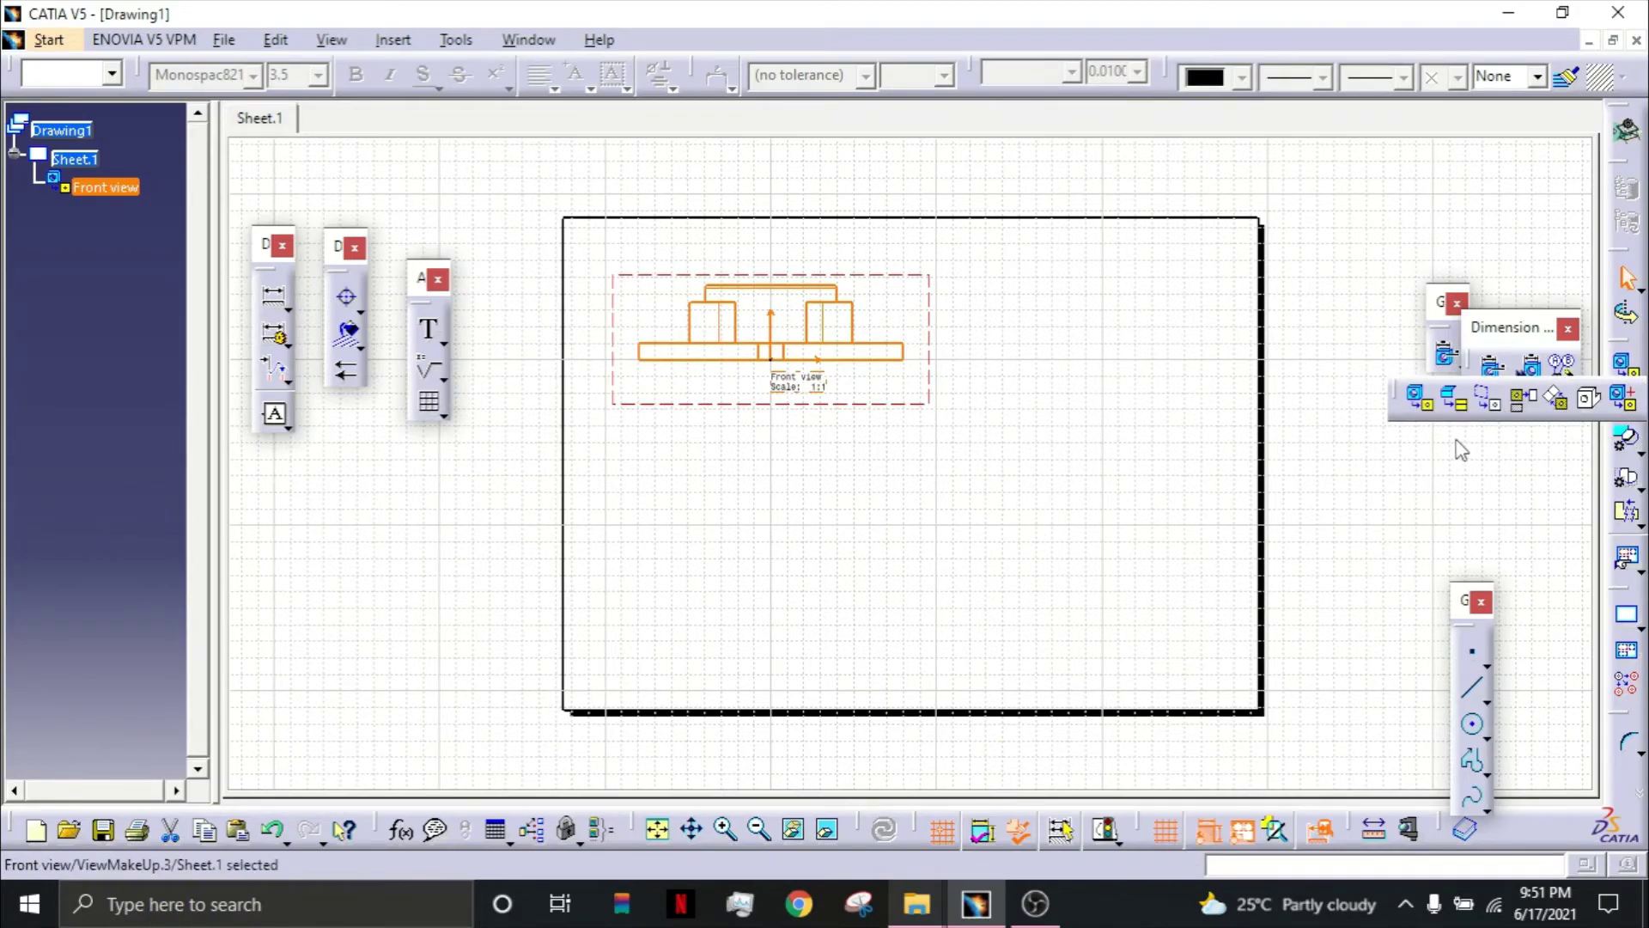
{"action": "left_click", "coordinate": [1522, 403]}
{"action": "left_click", "coordinate": [629, 398]}
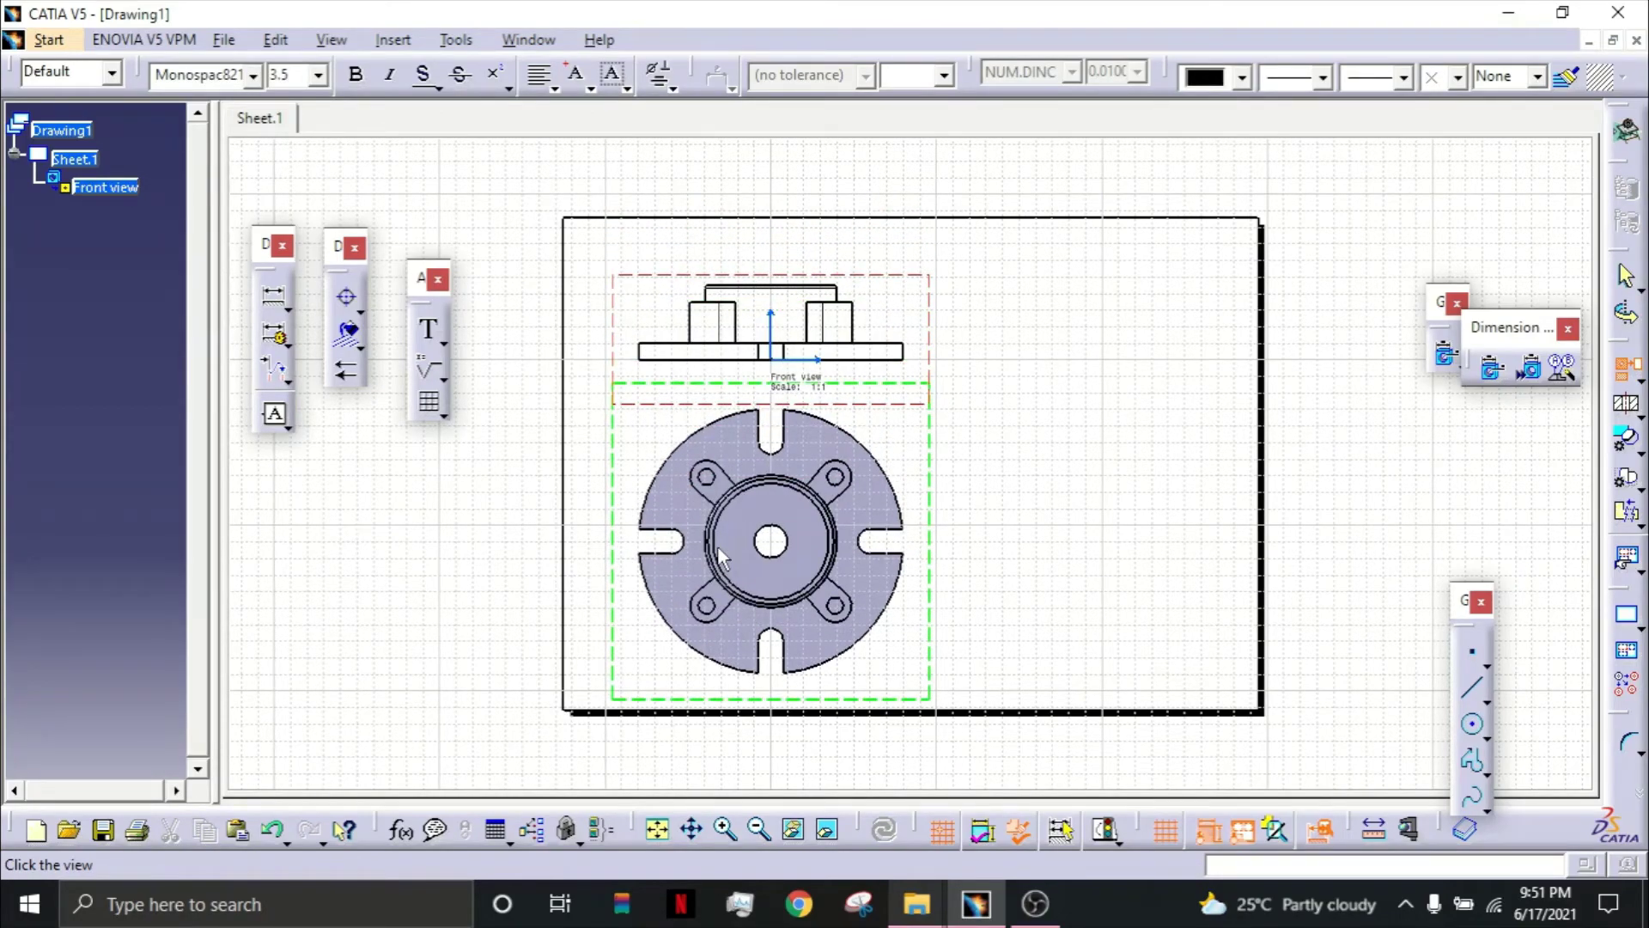
{"action": "left_click", "coordinate": [717, 552]}
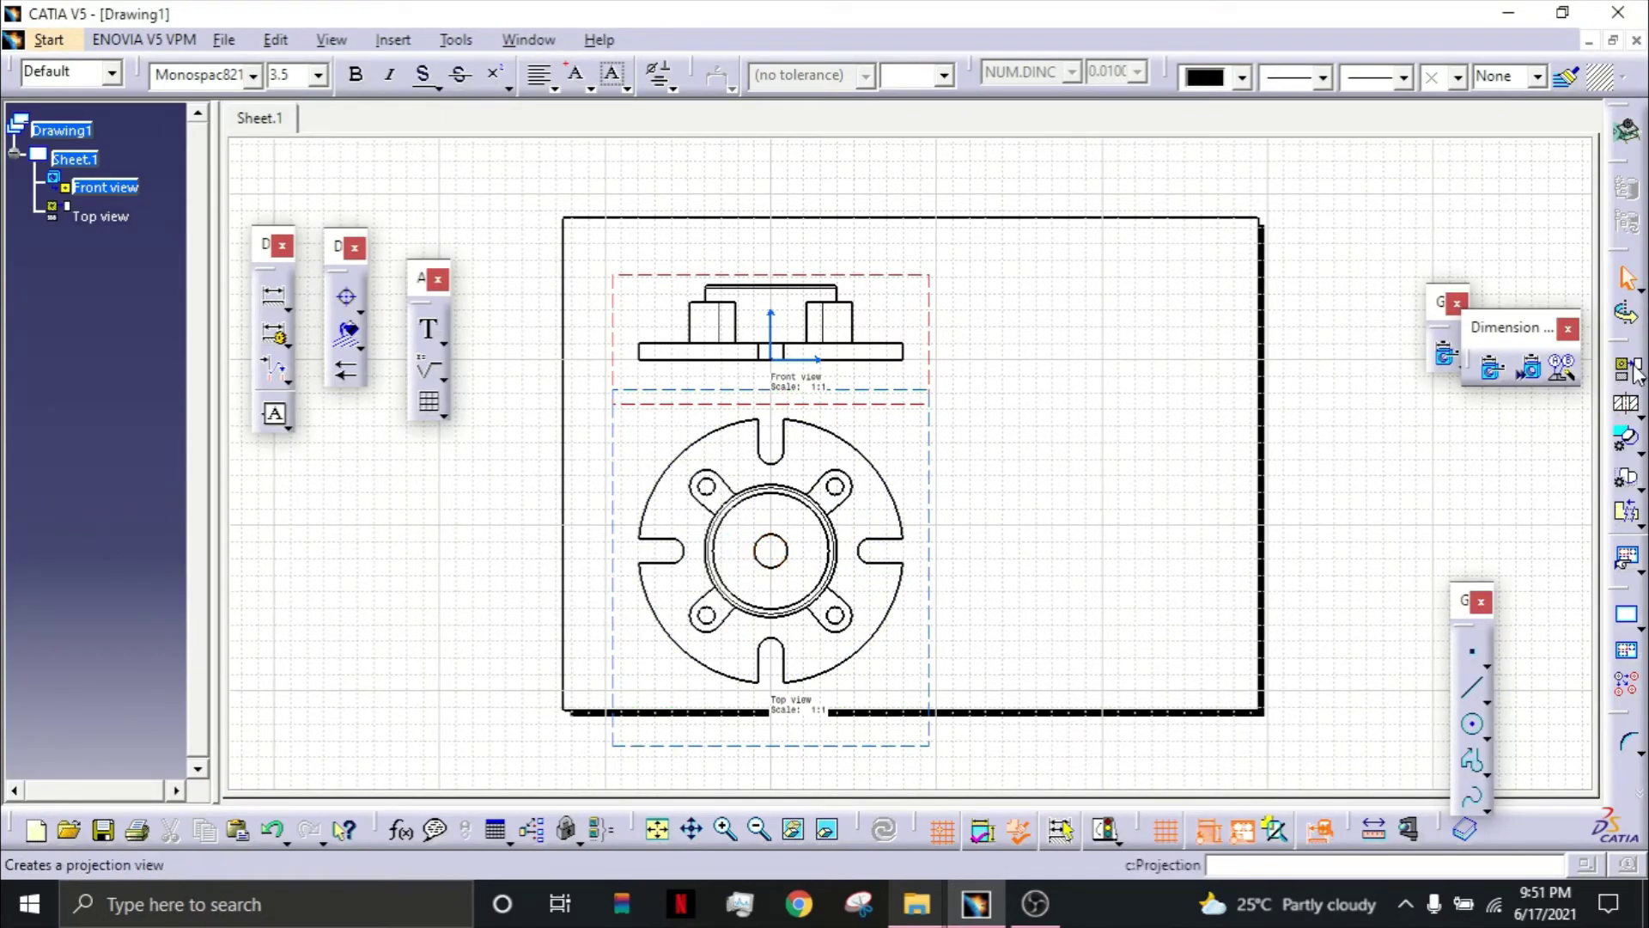
{"action": "left_click", "coordinate": [1539, 375]}
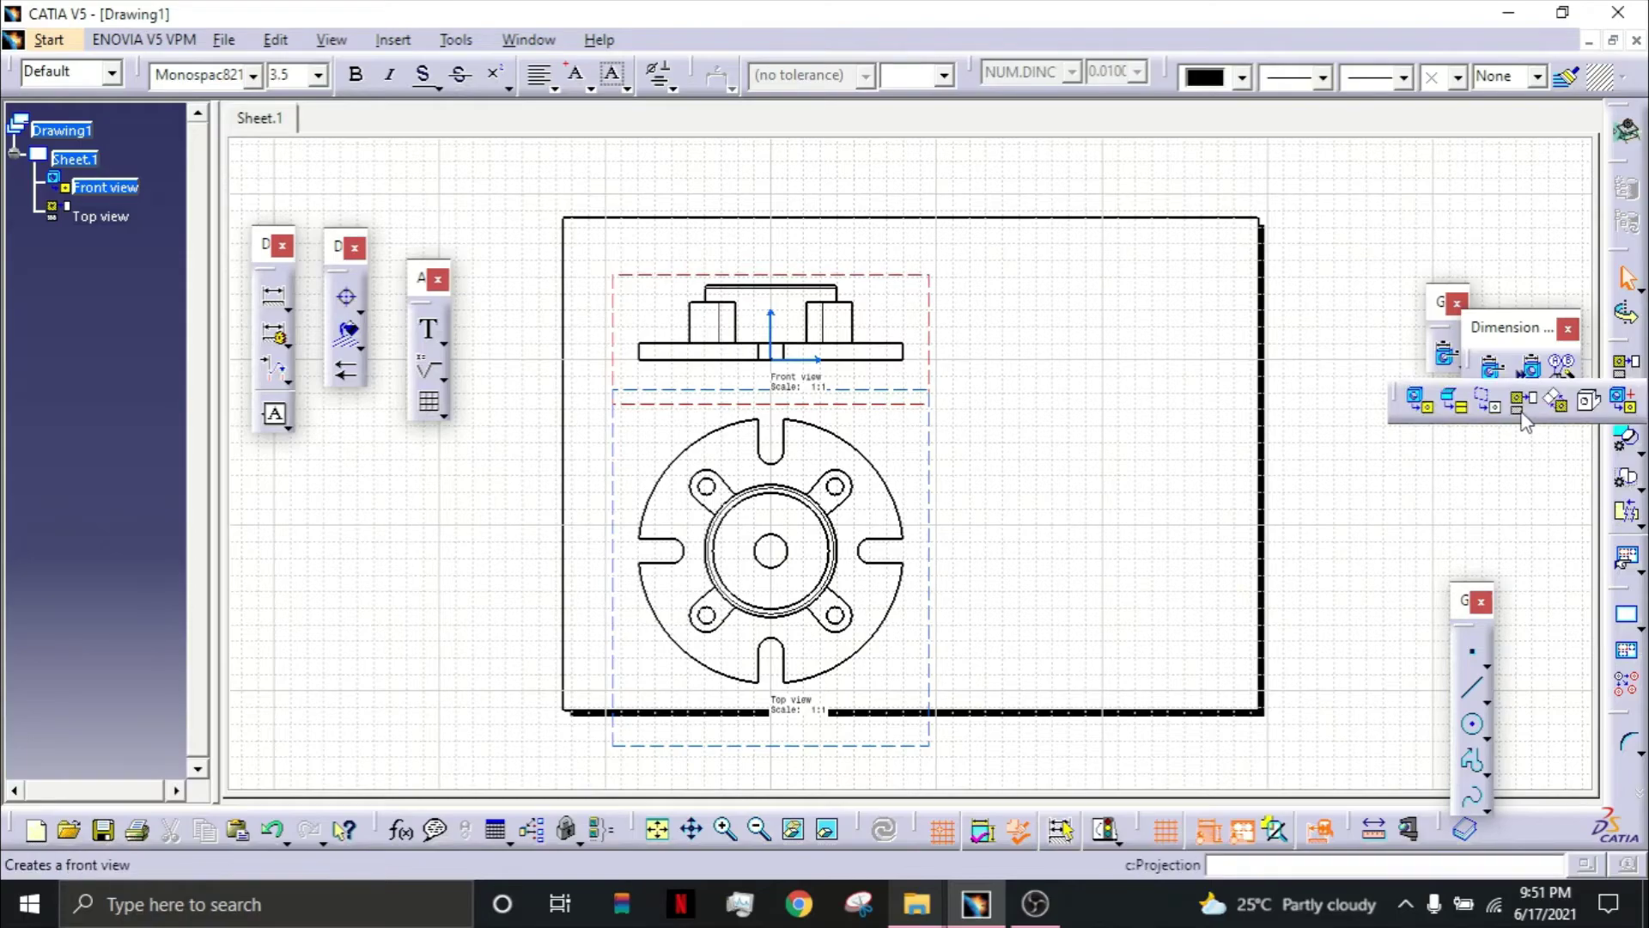
{"action": "left_click", "coordinate": [1527, 398]}
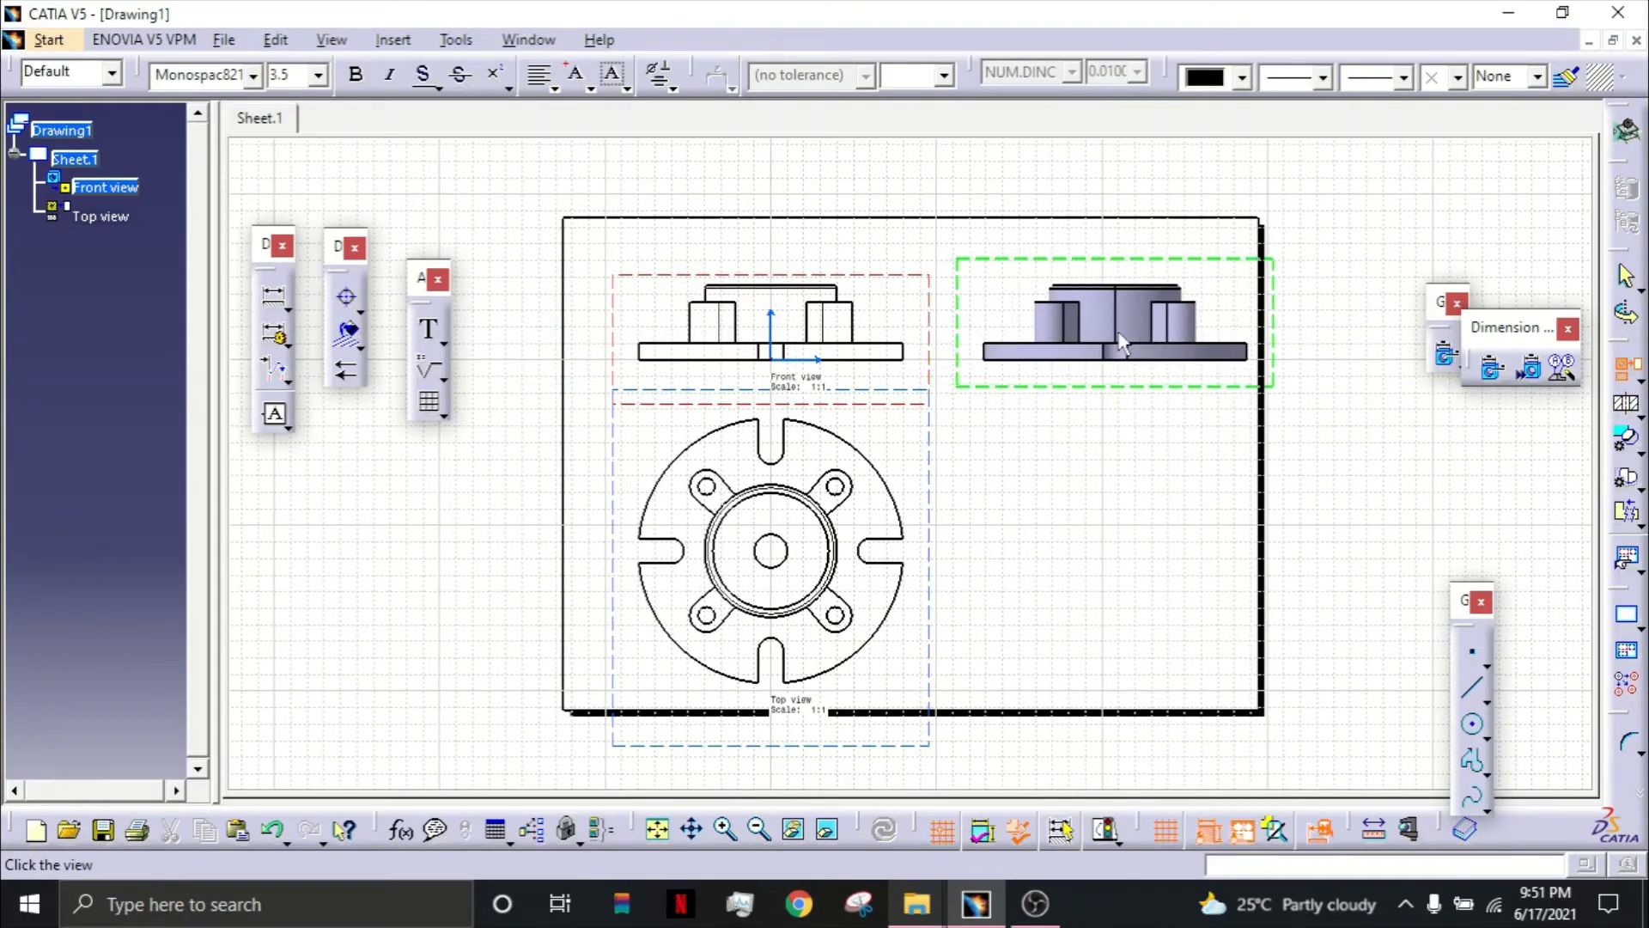
{"action": "left_click", "coordinate": [1103, 335]}
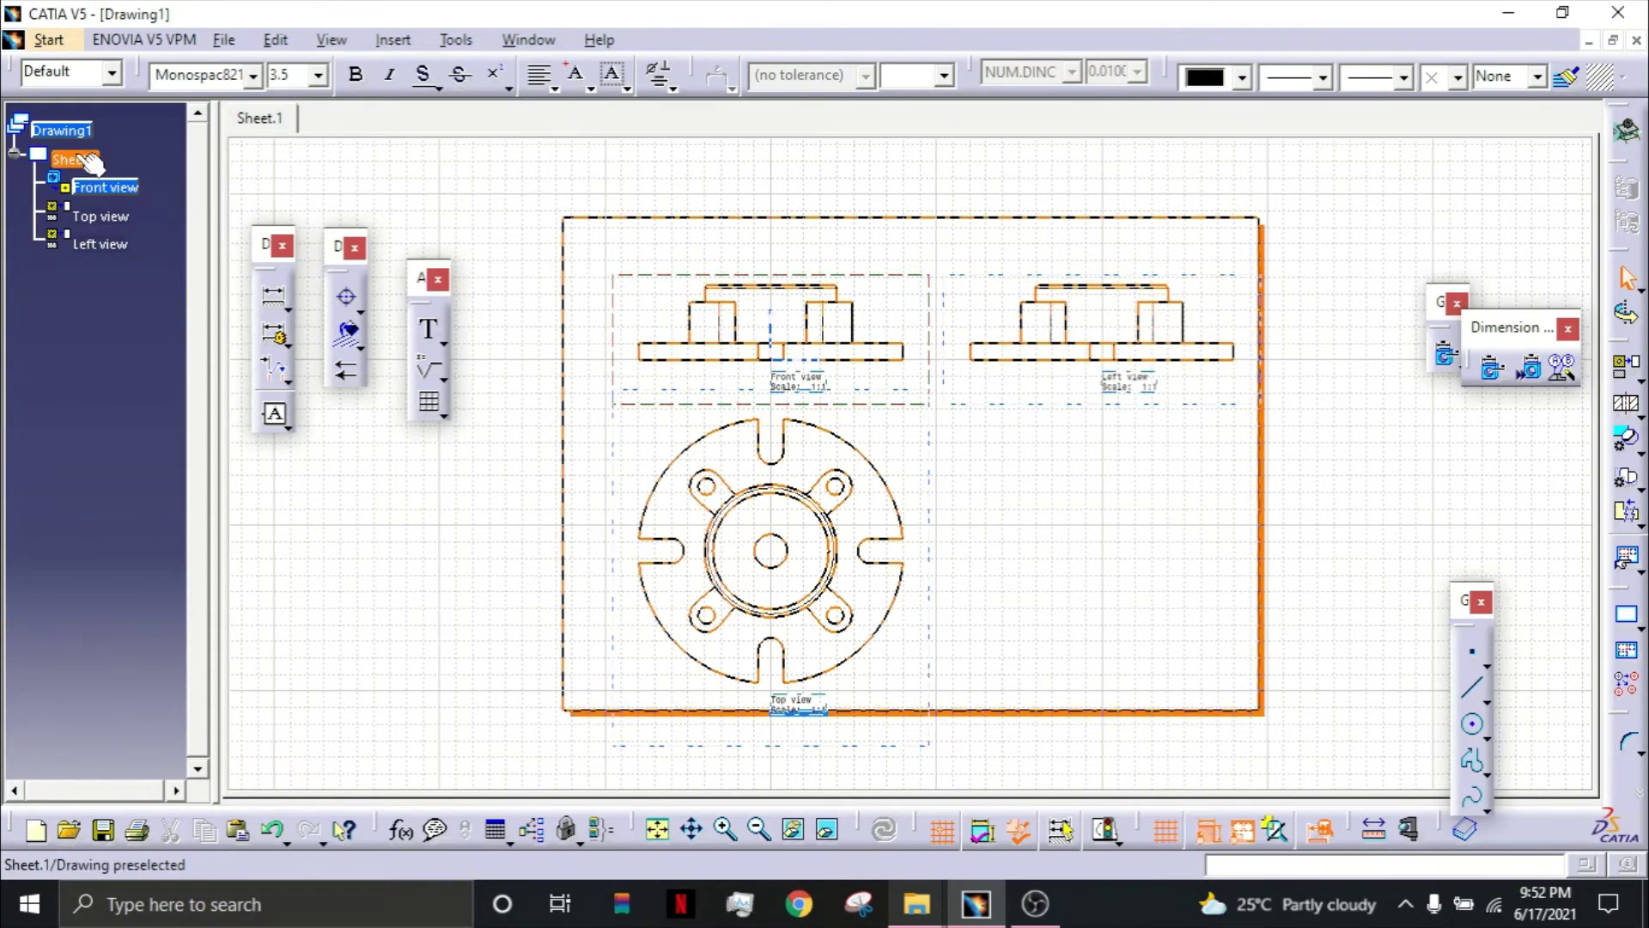
Step: Try a 3:2 scale in the properties of Sheet.1, and replace it with a 1:2 scale
{"action": "right_click", "coordinate": [83, 161]}
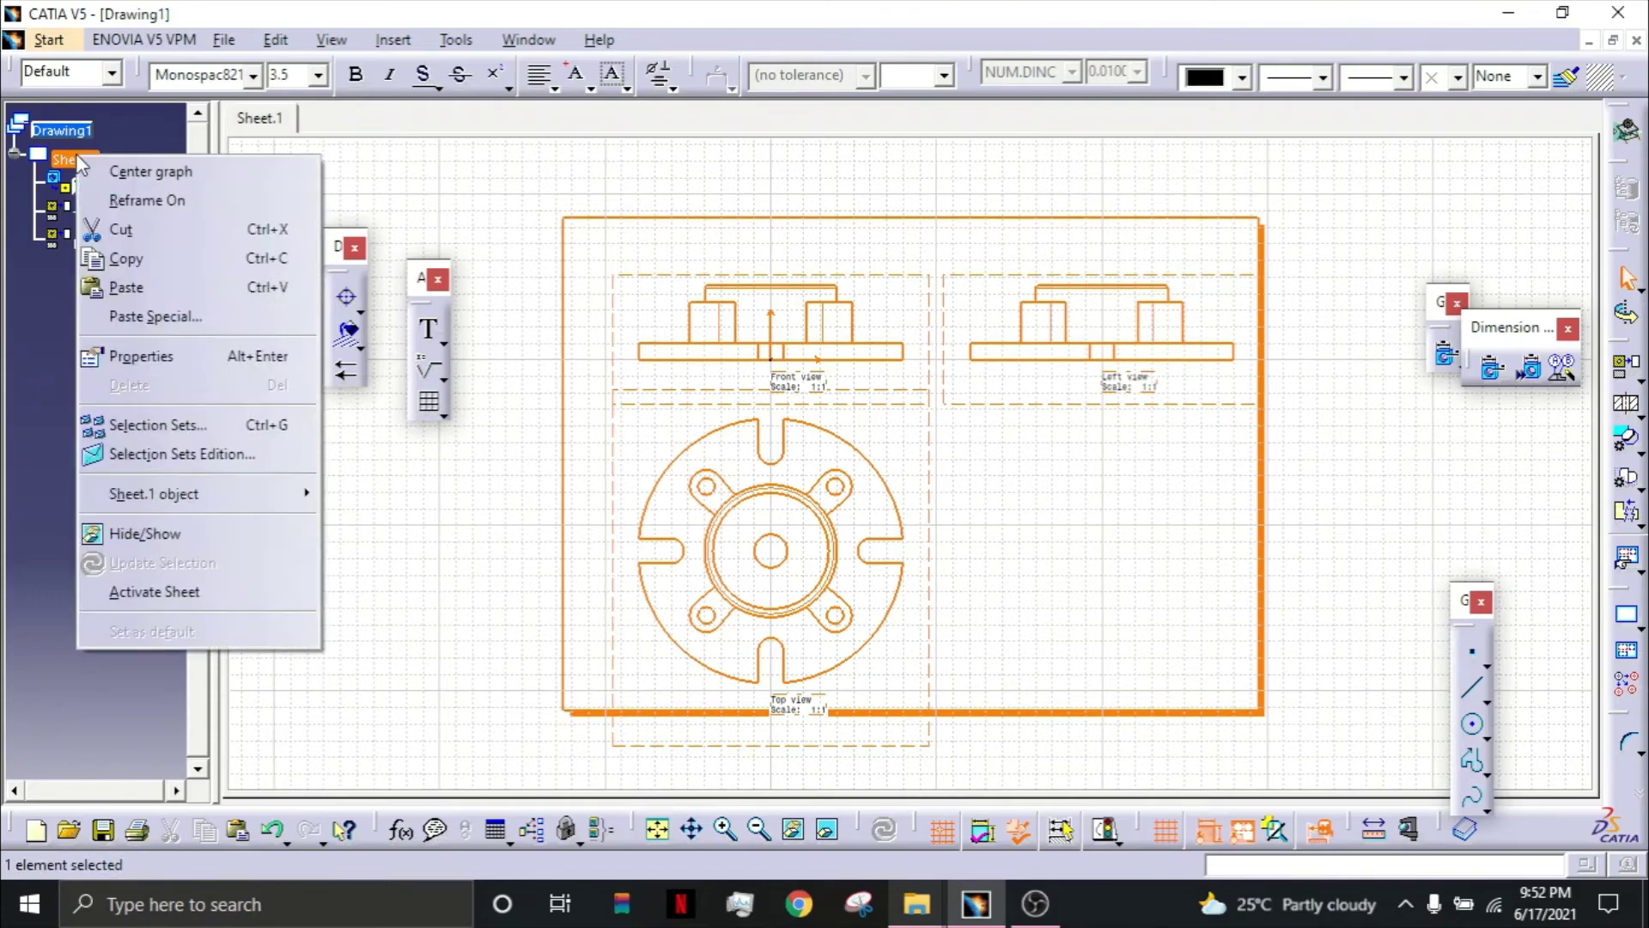
{"action": "left_click", "coordinate": [163, 362]}
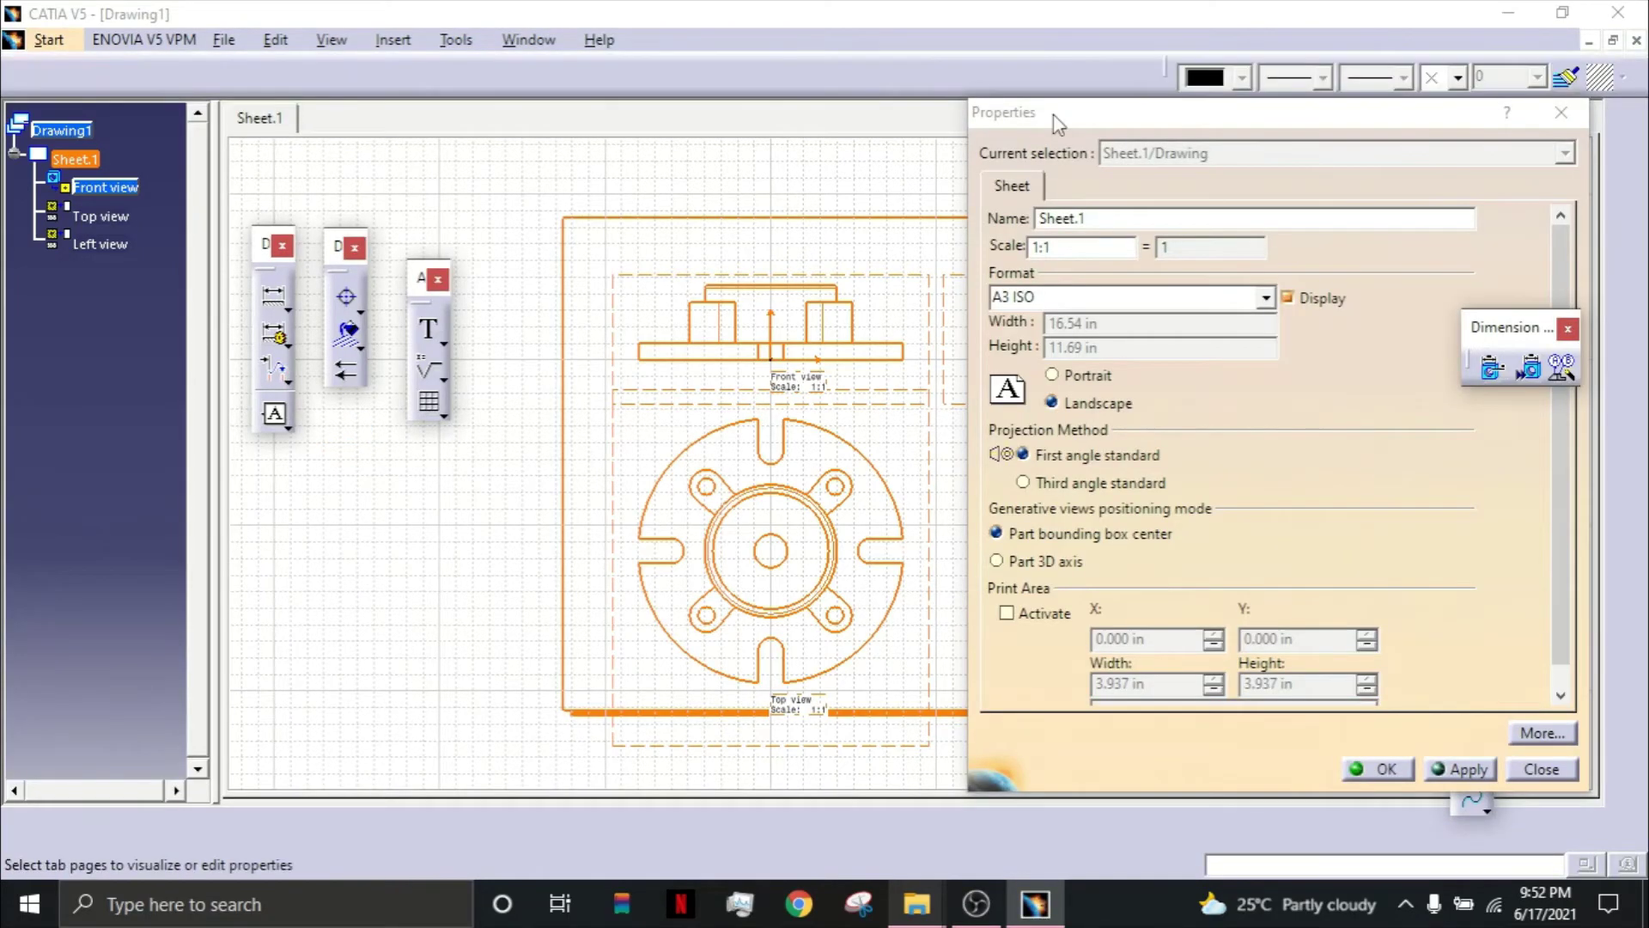
{"action": "left_click_drag", "start_coordinate": [1059, 124], "coordinate": [971, 131]}
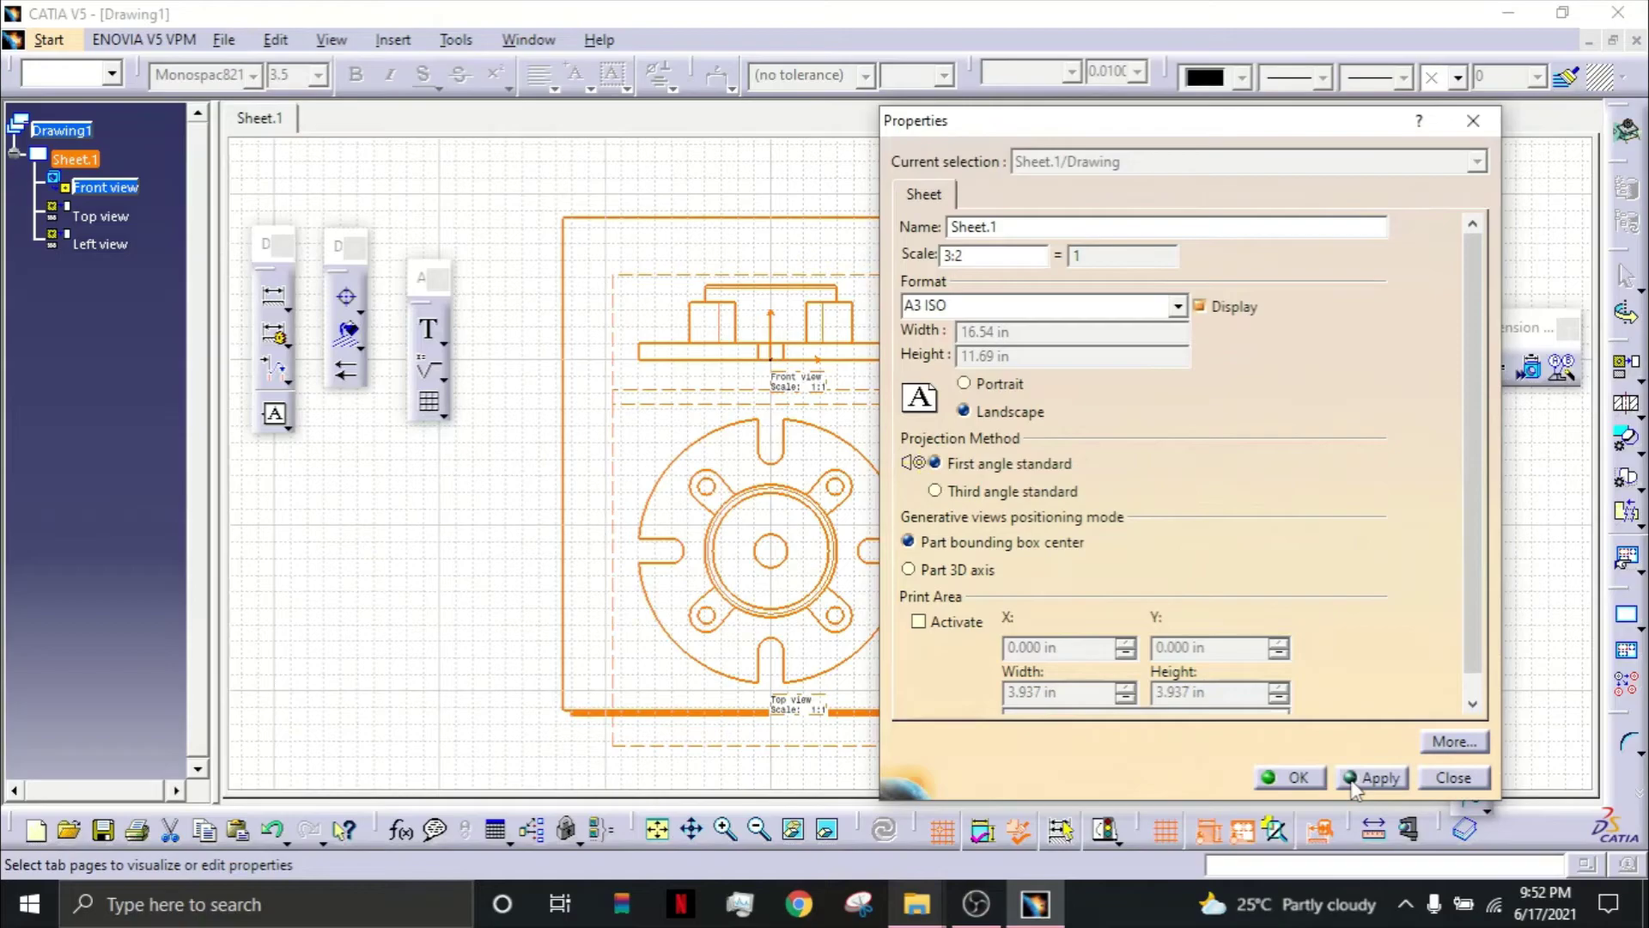
{"action": "left_click", "coordinate": [1372, 777]}
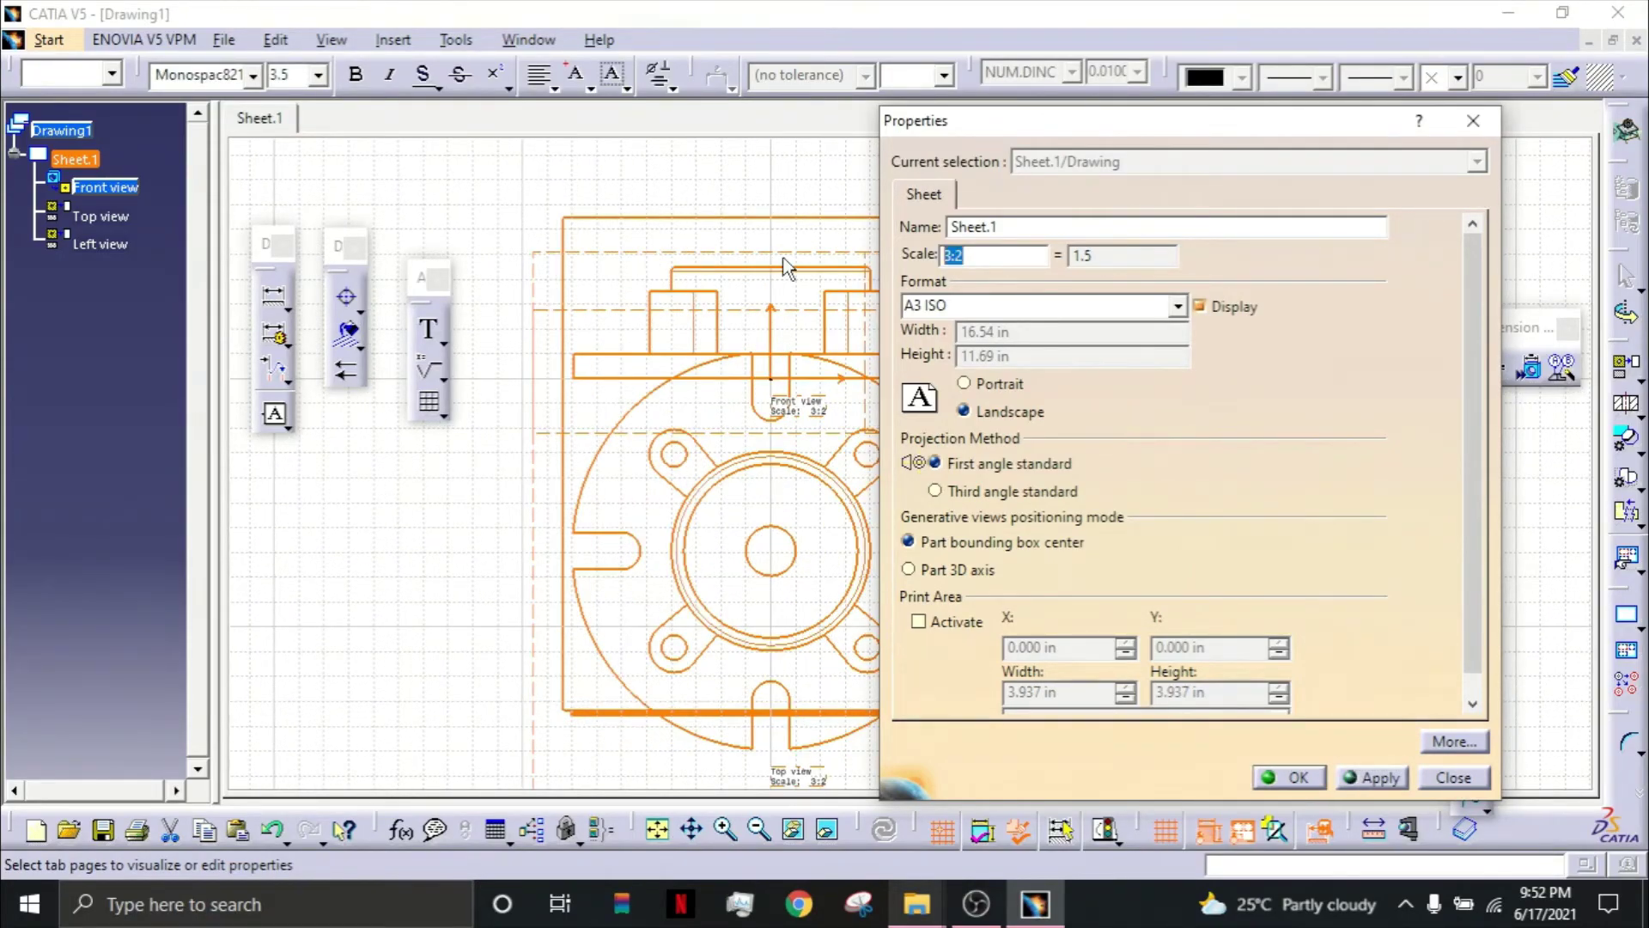
{"action": "type", "text": "1:@"}
{"action": "left_click", "coordinate": [1342, 777]}
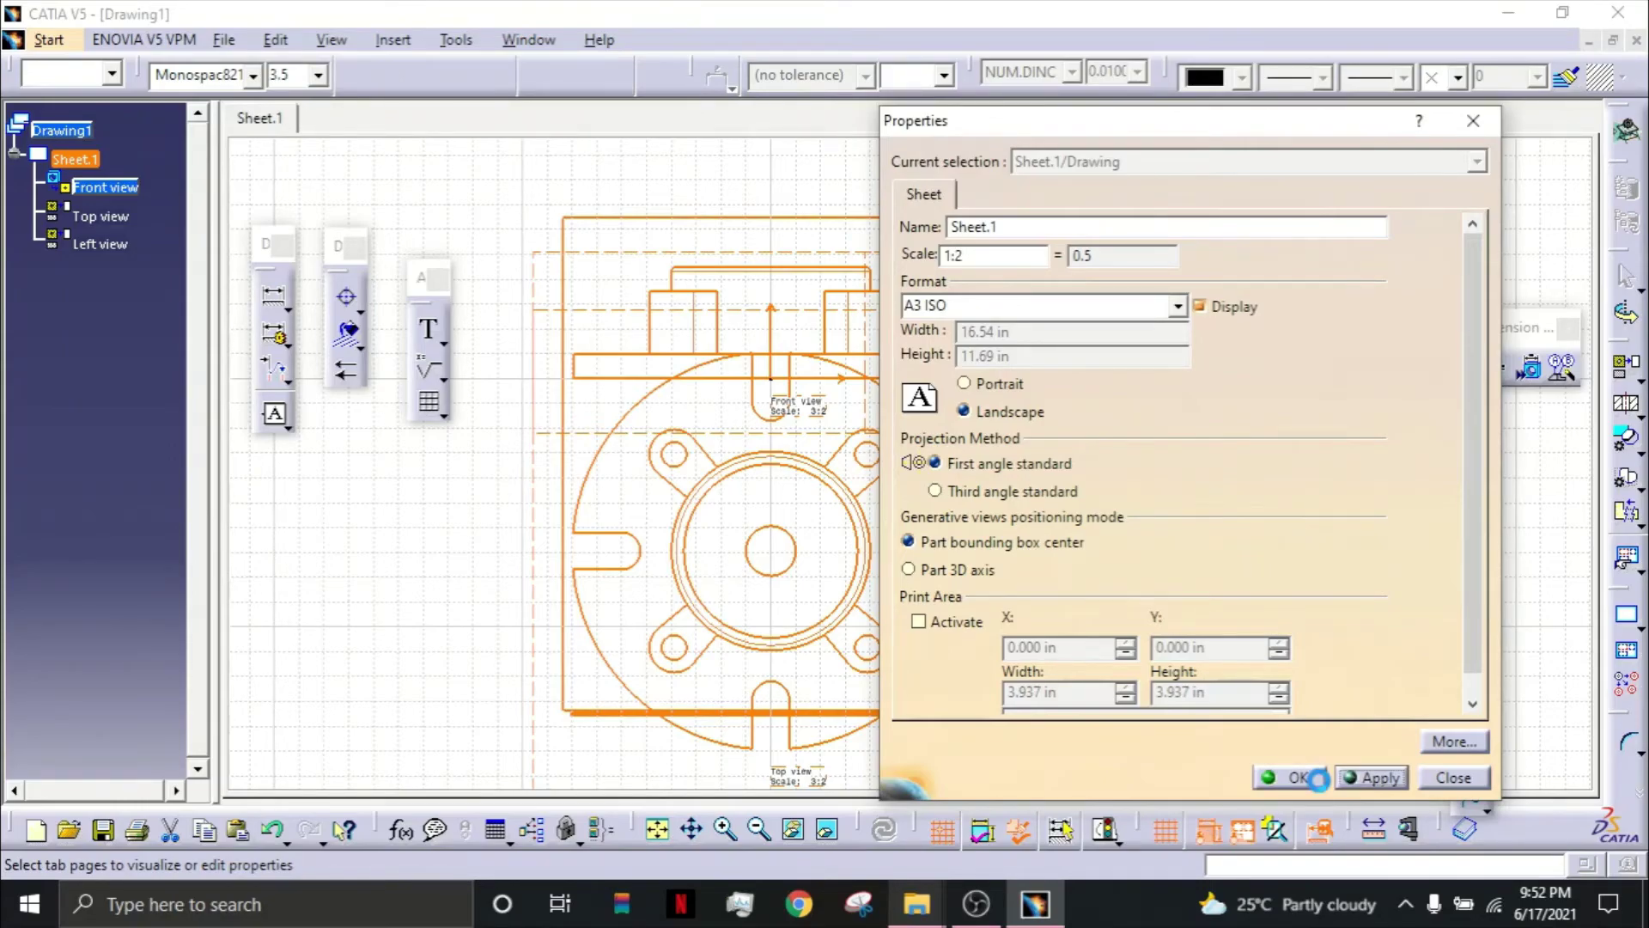
{"action": "left_click", "coordinate": [1299, 777]}
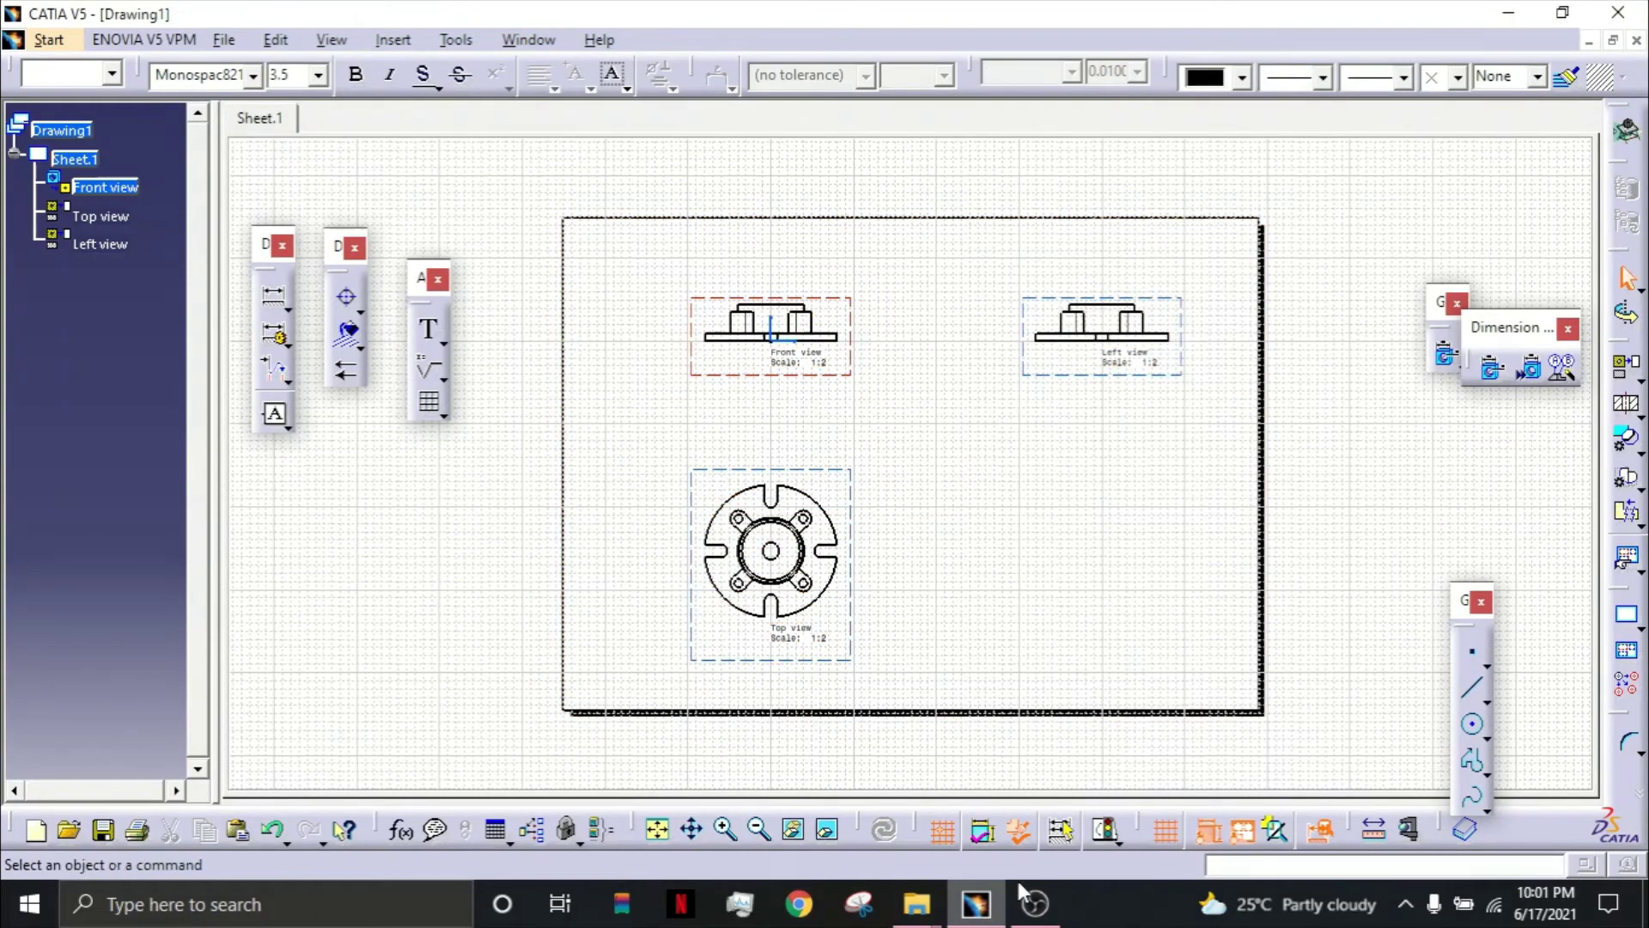
Step: Create an offset section view cut vertically through the front view's centre and place it below the left view
{"action": "left_click", "coordinate": [1626, 408]}
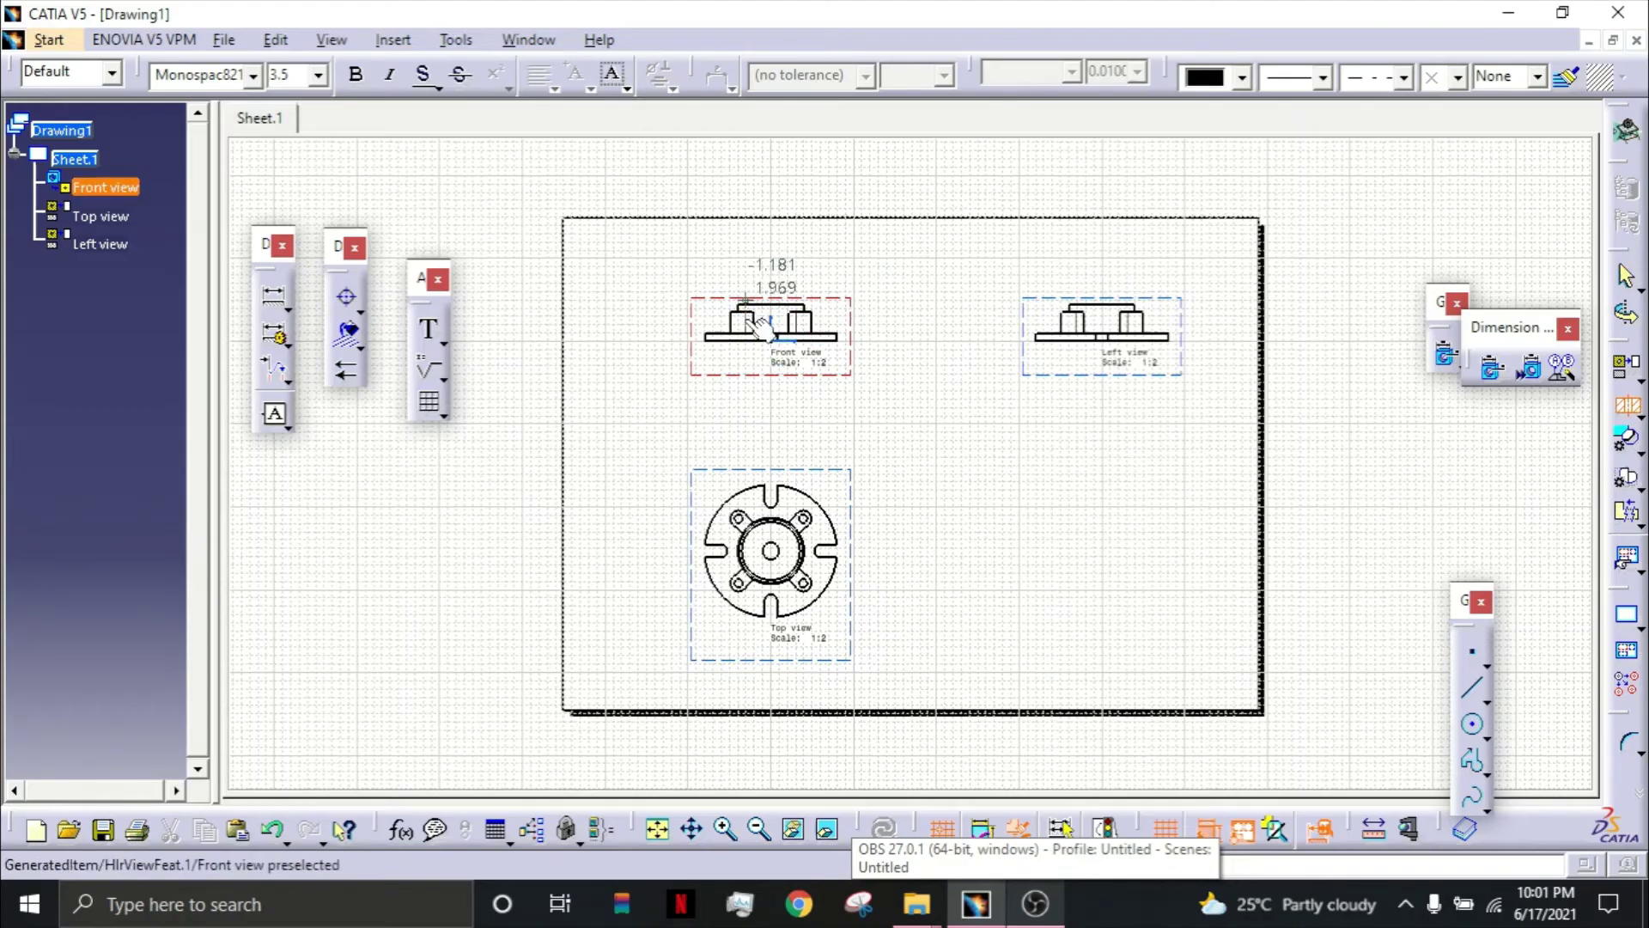
{"action": "left_click", "coordinate": [771, 290]}
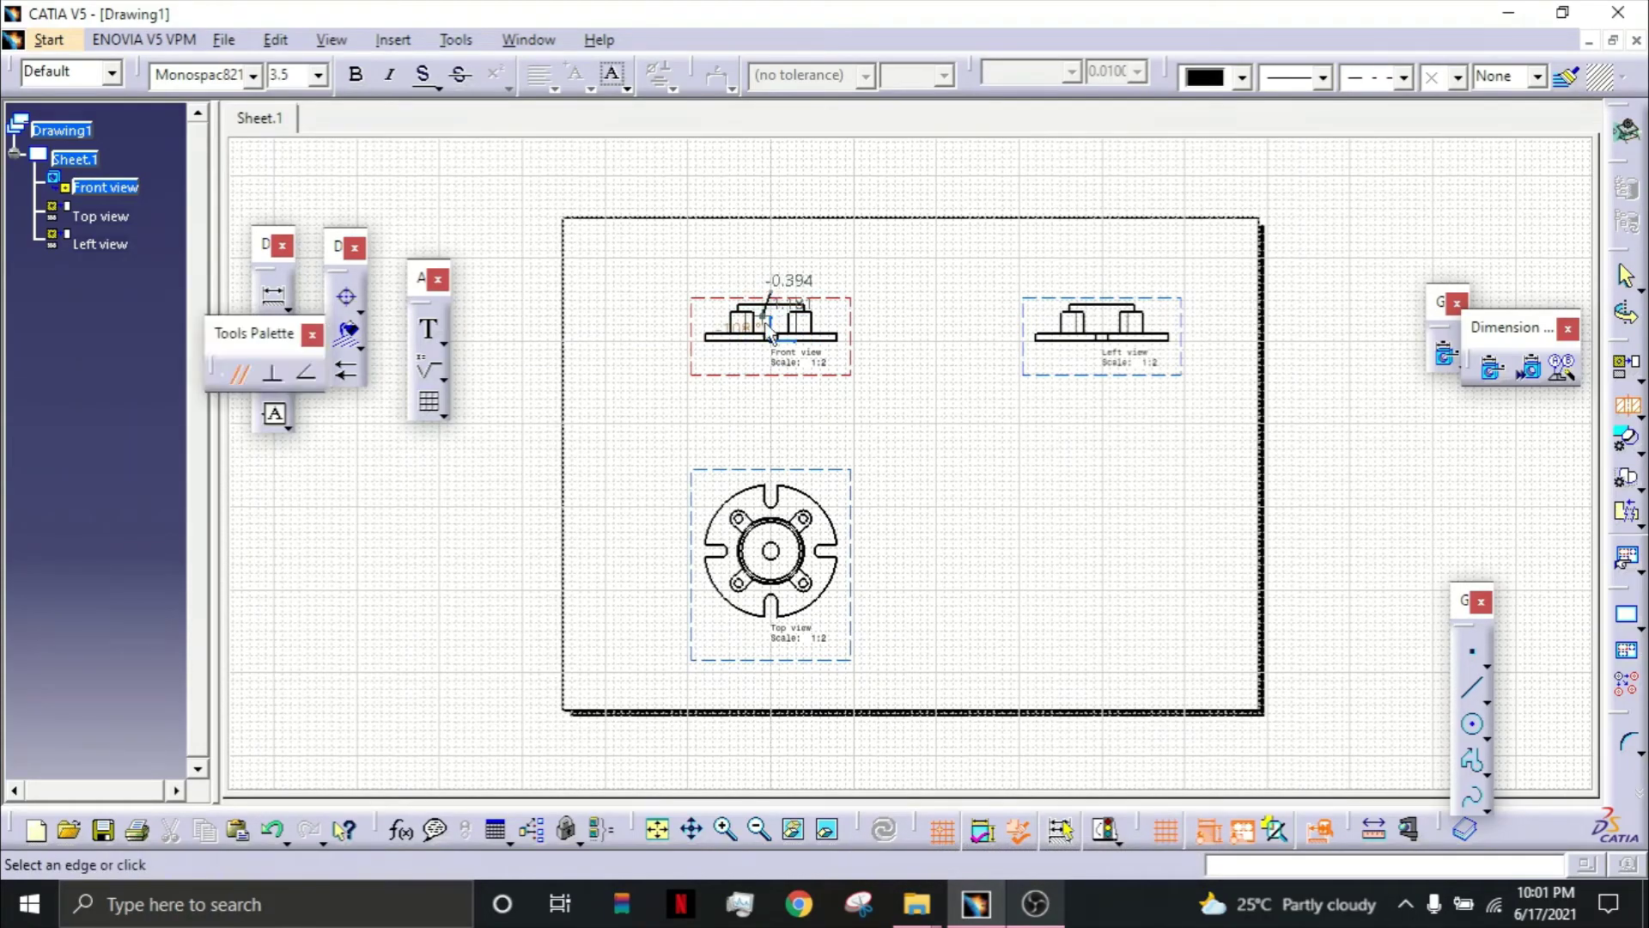
{"action": "left_click", "coordinate": [770, 388]}
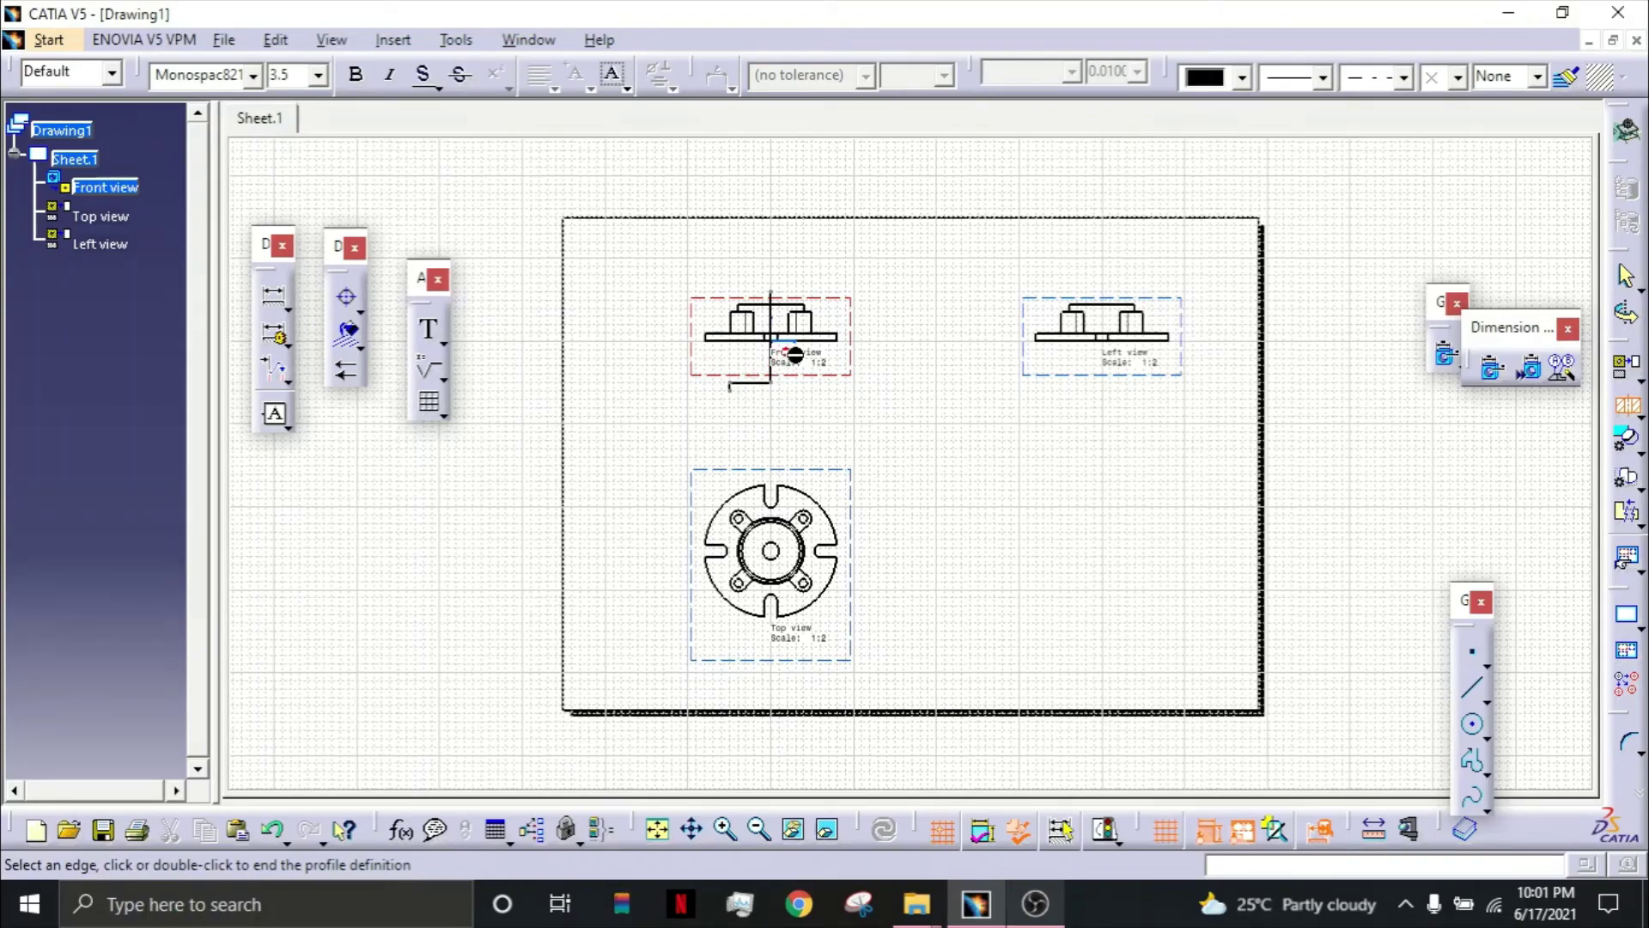
{"action": "double_click", "coordinate": [839, 311]}
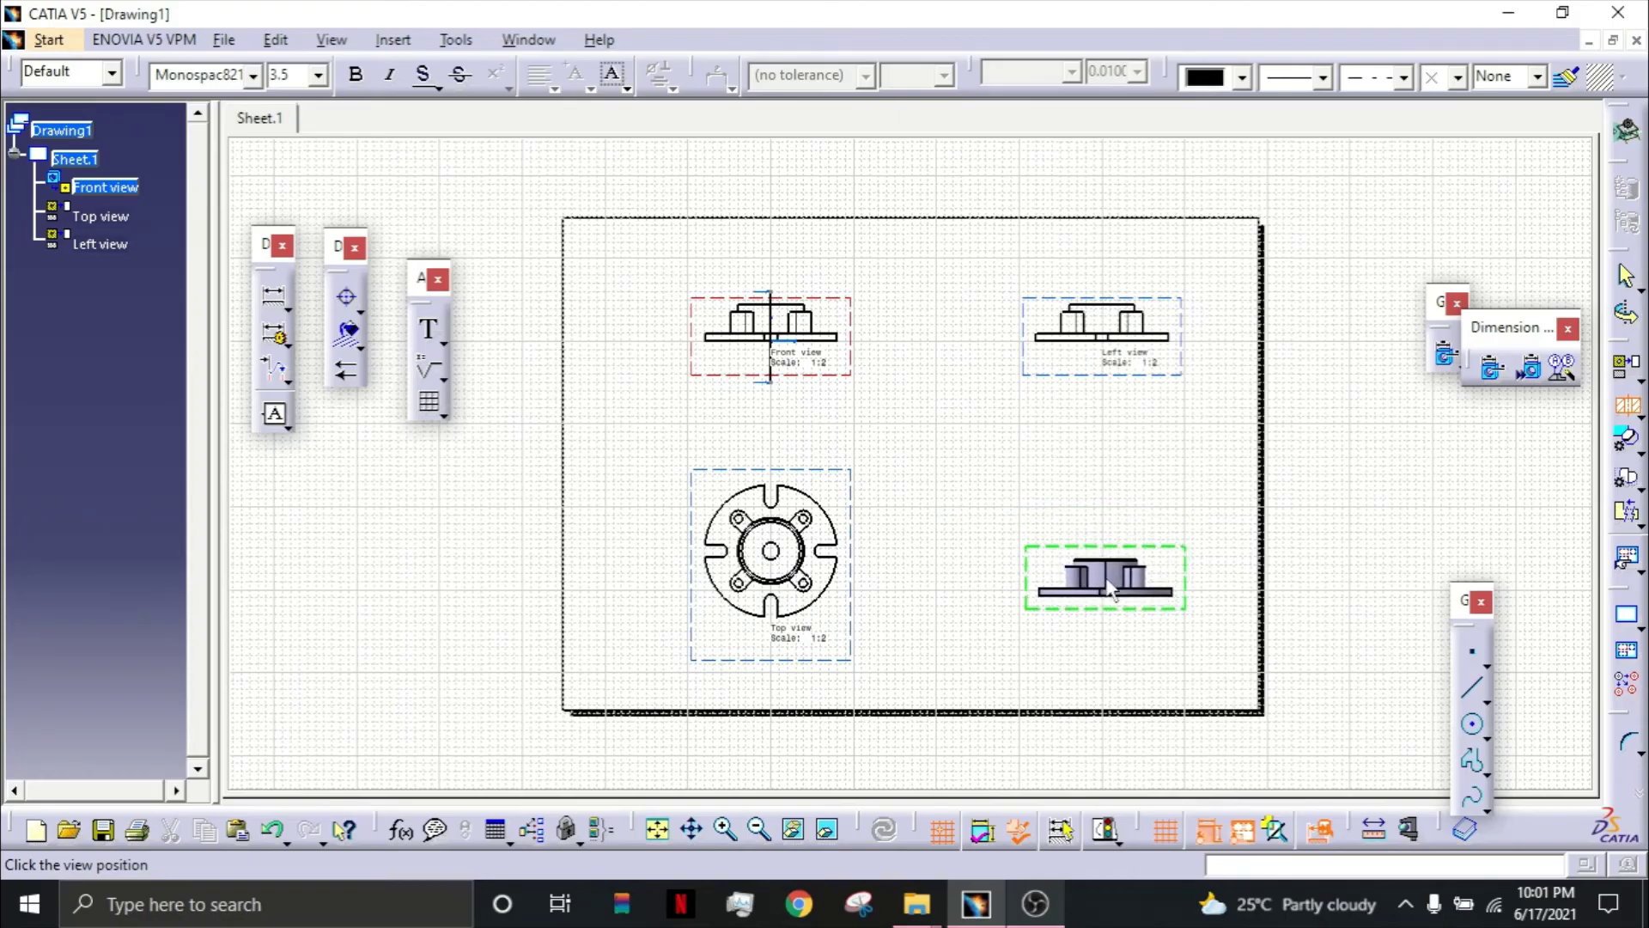
{"action": "left_click", "coordinate": [1101, 585]}
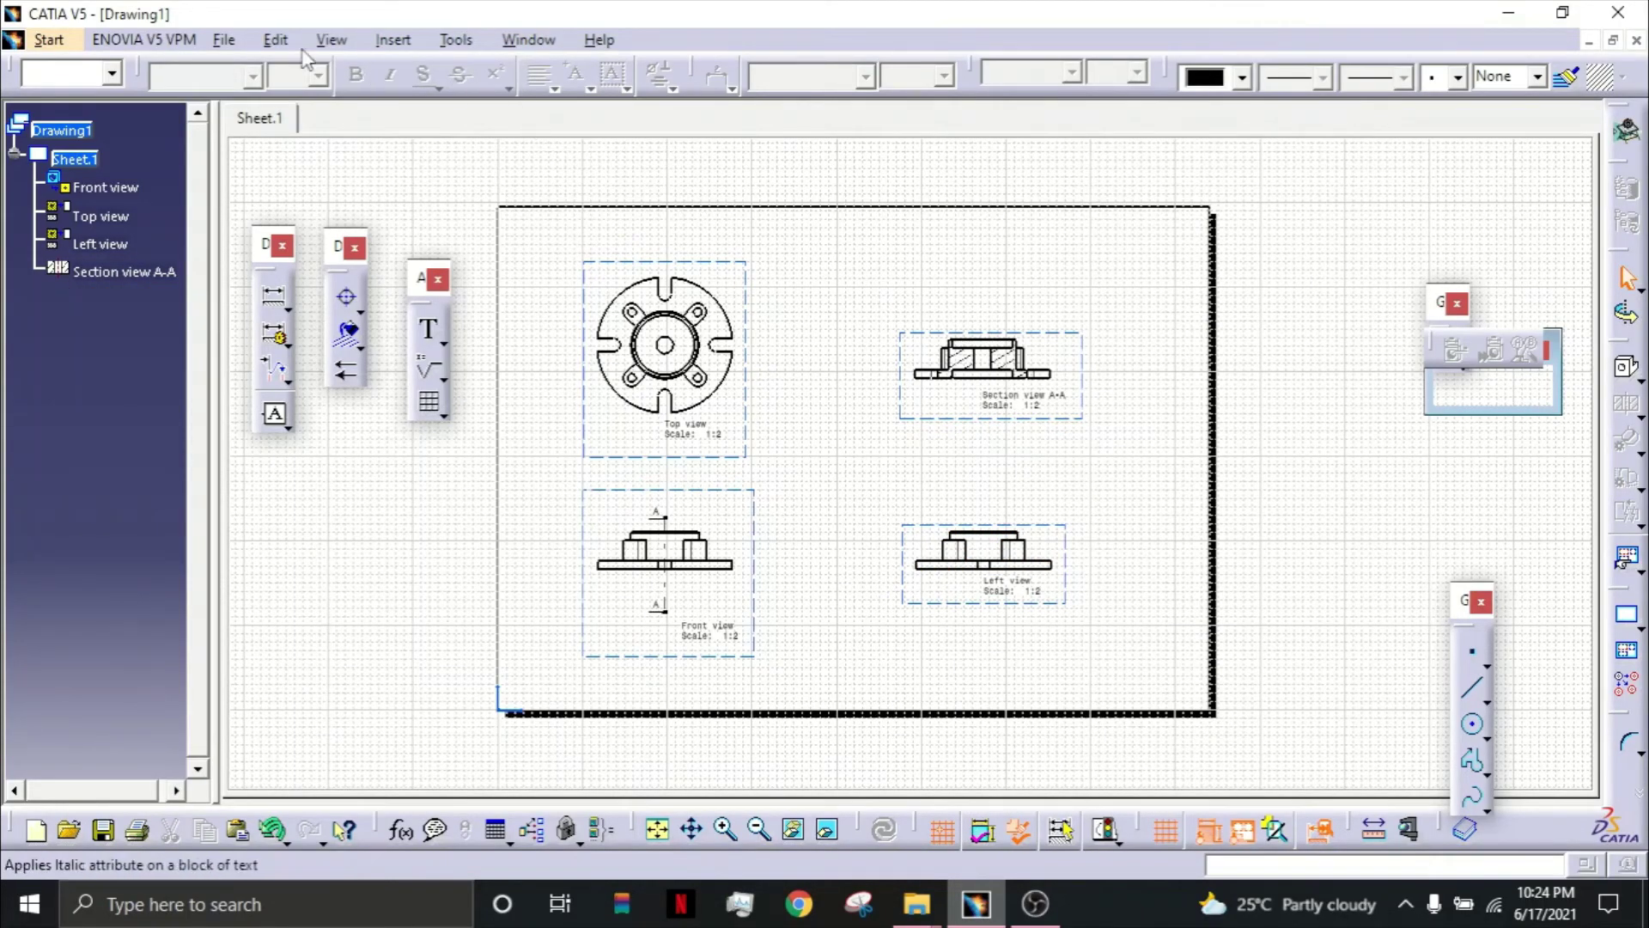
Step: Add a frame and title block in the Drawing Titleblock Sample 2 style to the sheet background, and return to the working views
{"action": "left_click", "coordinate": [275, 40]}
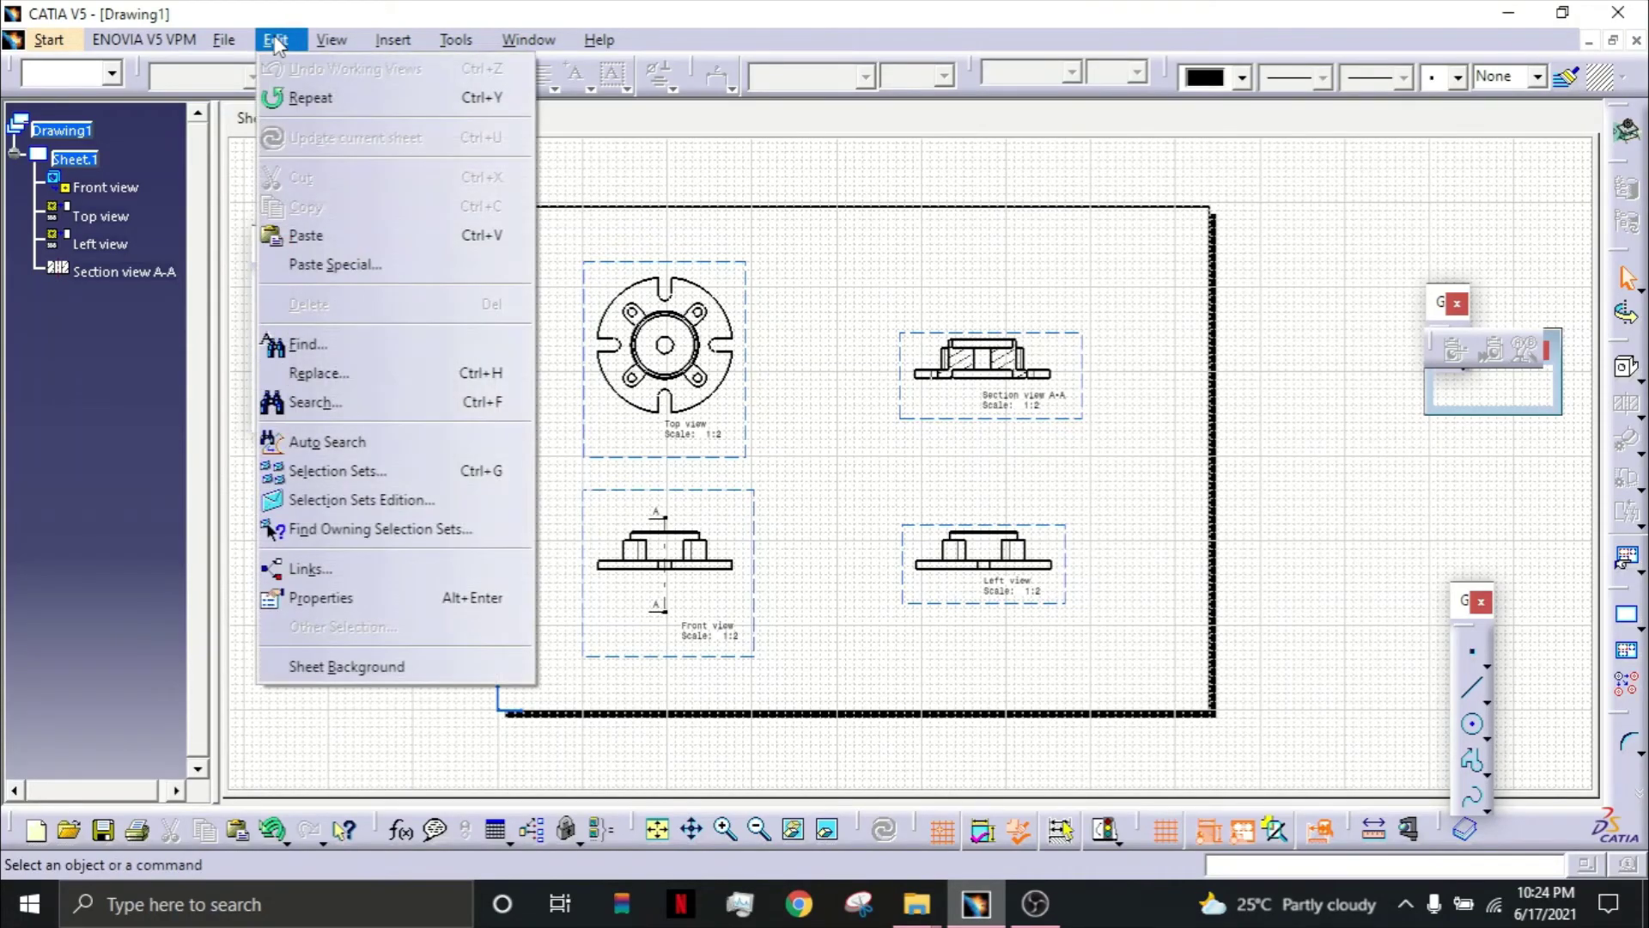
{"action": "left_click", "coordinate": [386, 678]}
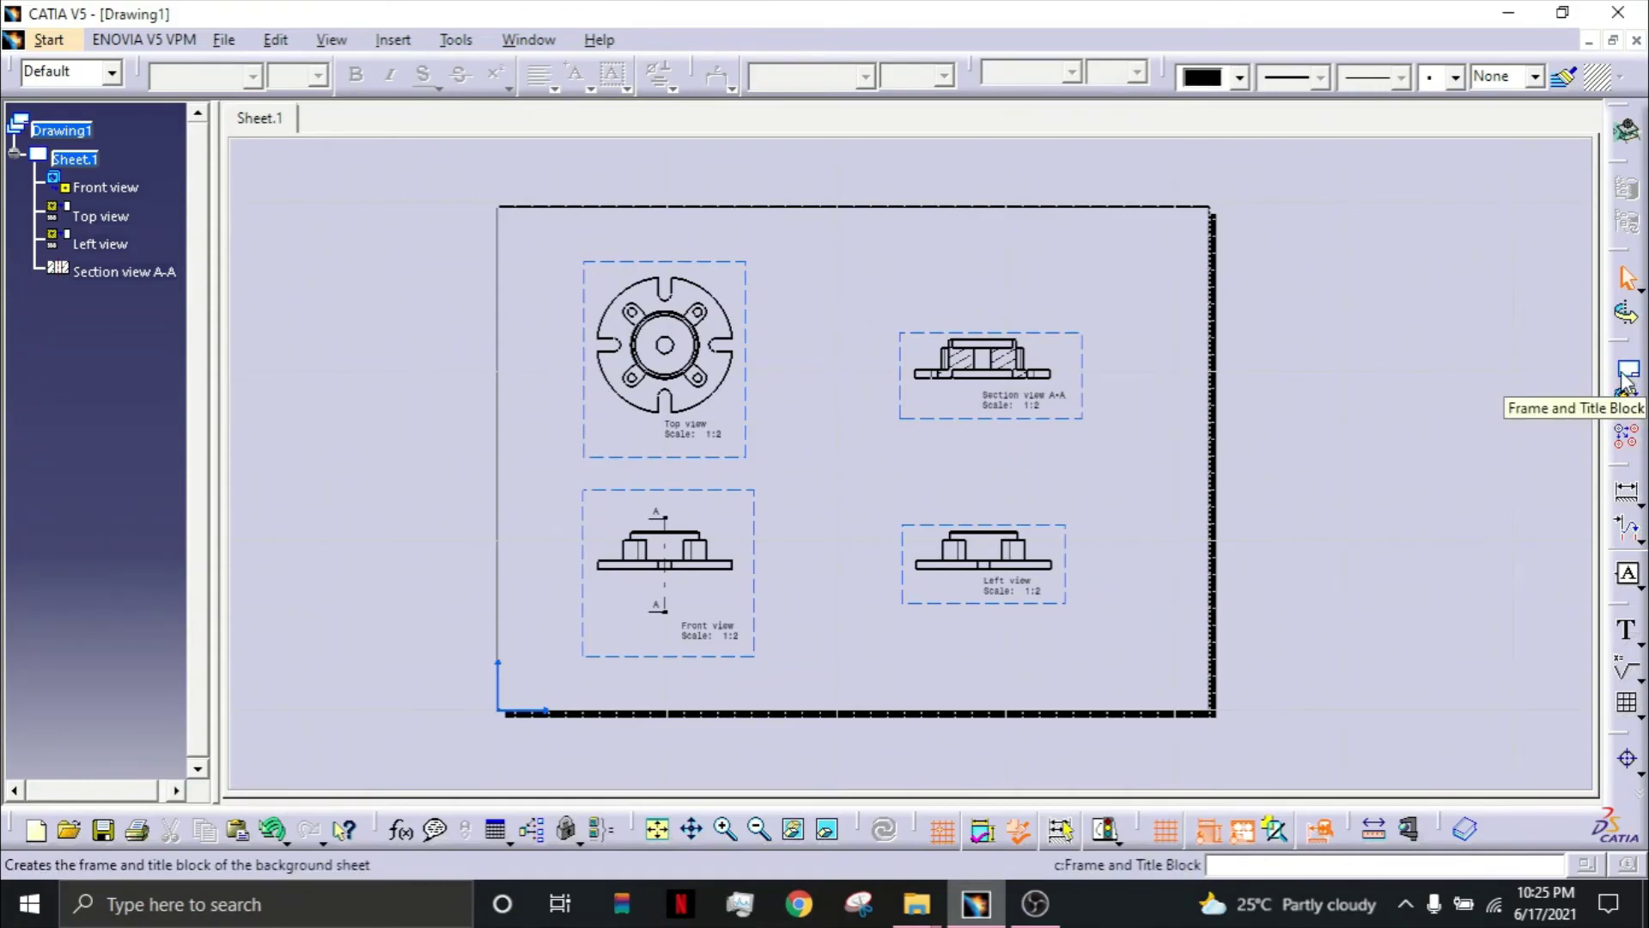
{"action": "left_click", "coordinate": [1625, 376]}
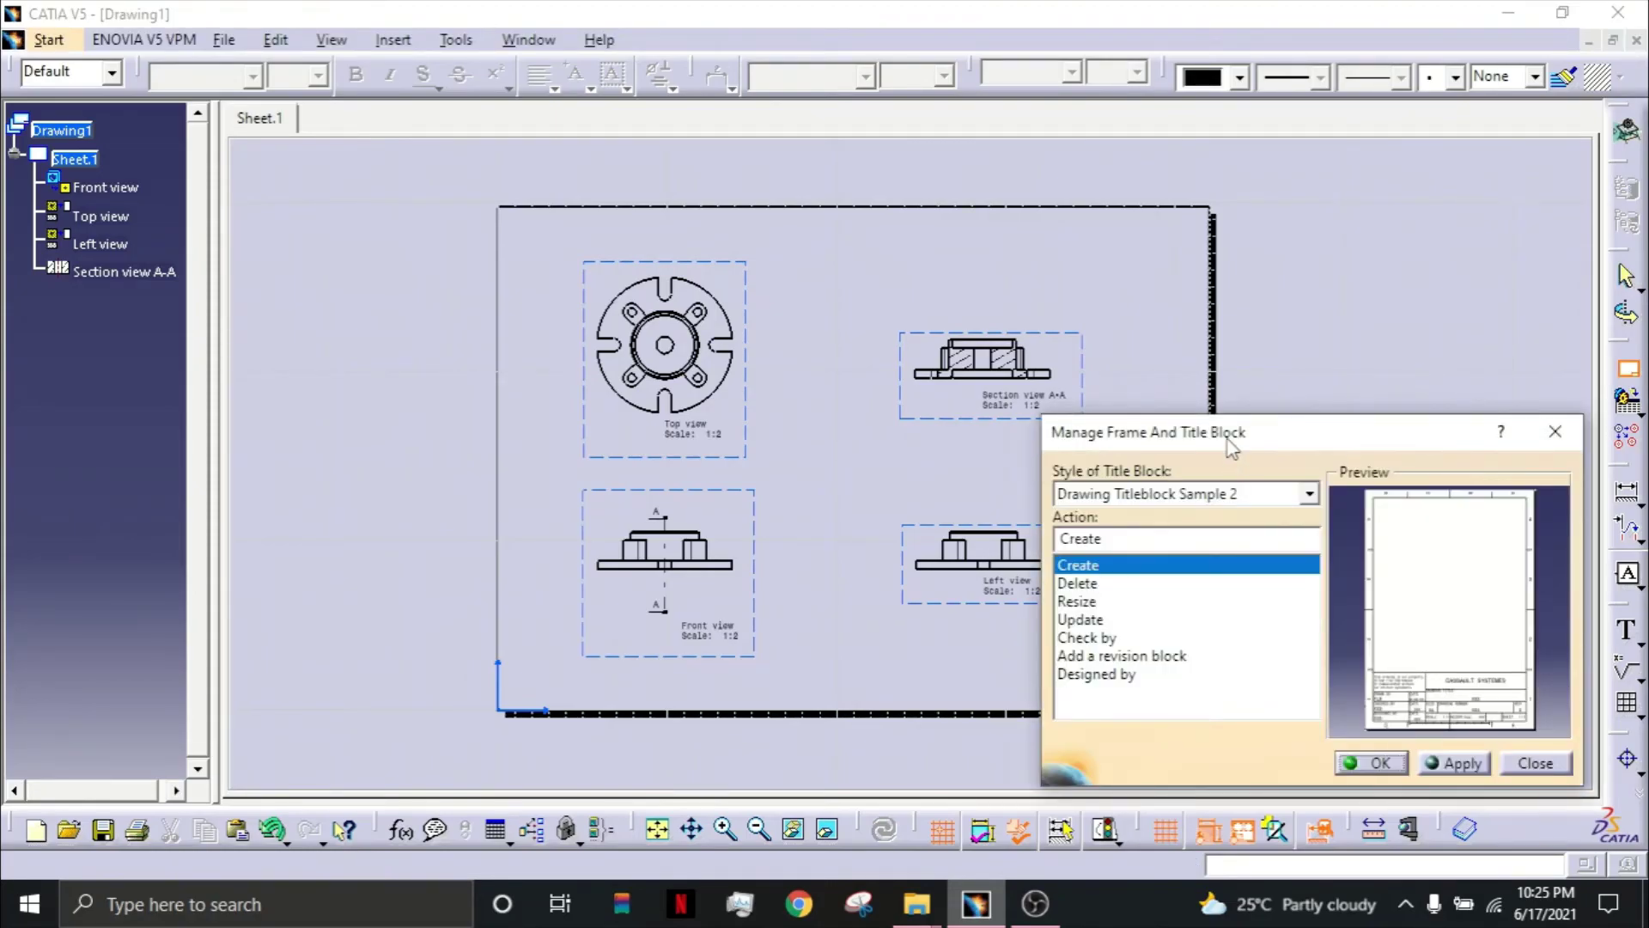
{"action": "left_click_drag", "start_coordinate": [1234, 434], "coordinate": [1250, 397]}
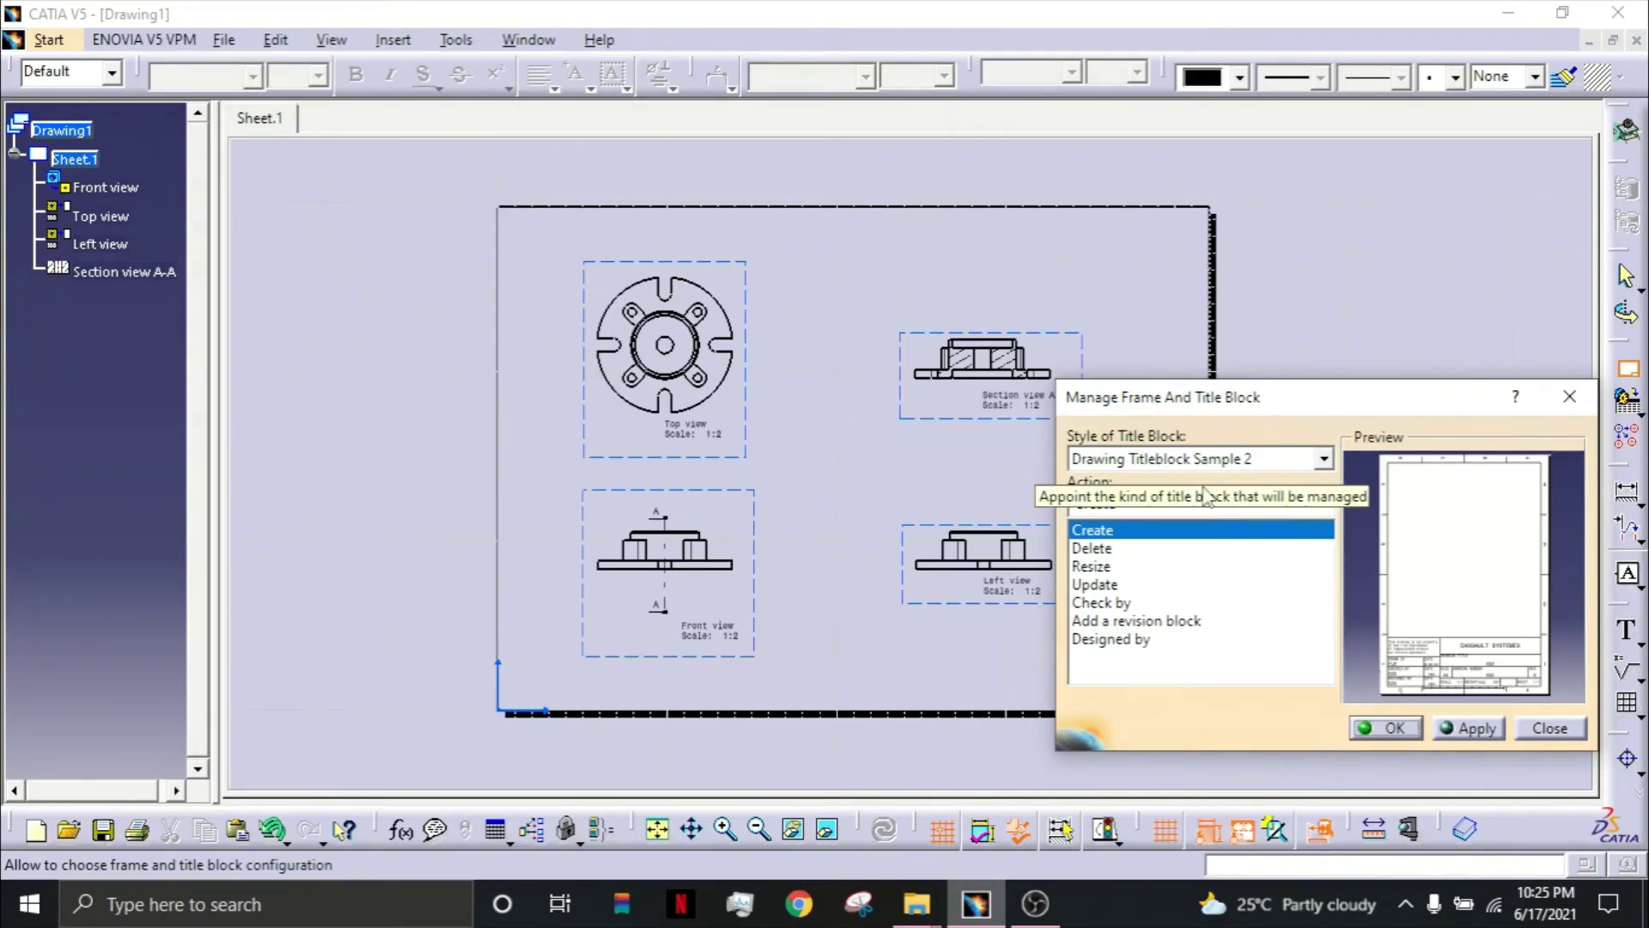
{"action": "left_click", "coordinate": [1465, 728]}
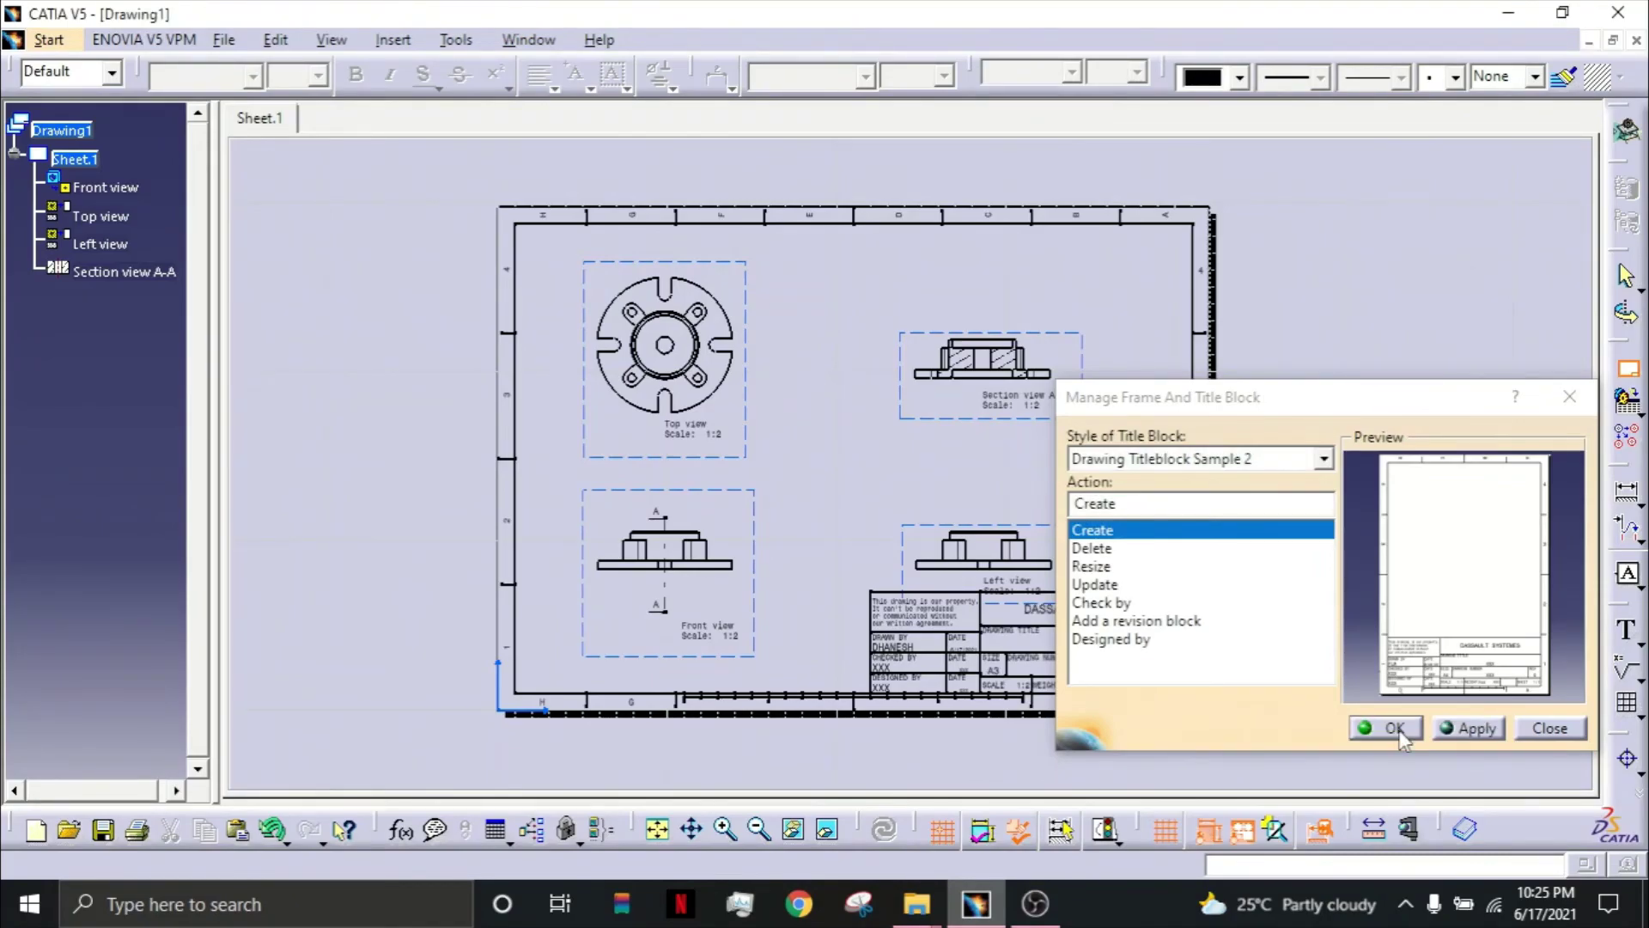
{"action": "left_click", "coordinate": [1397, 730]}
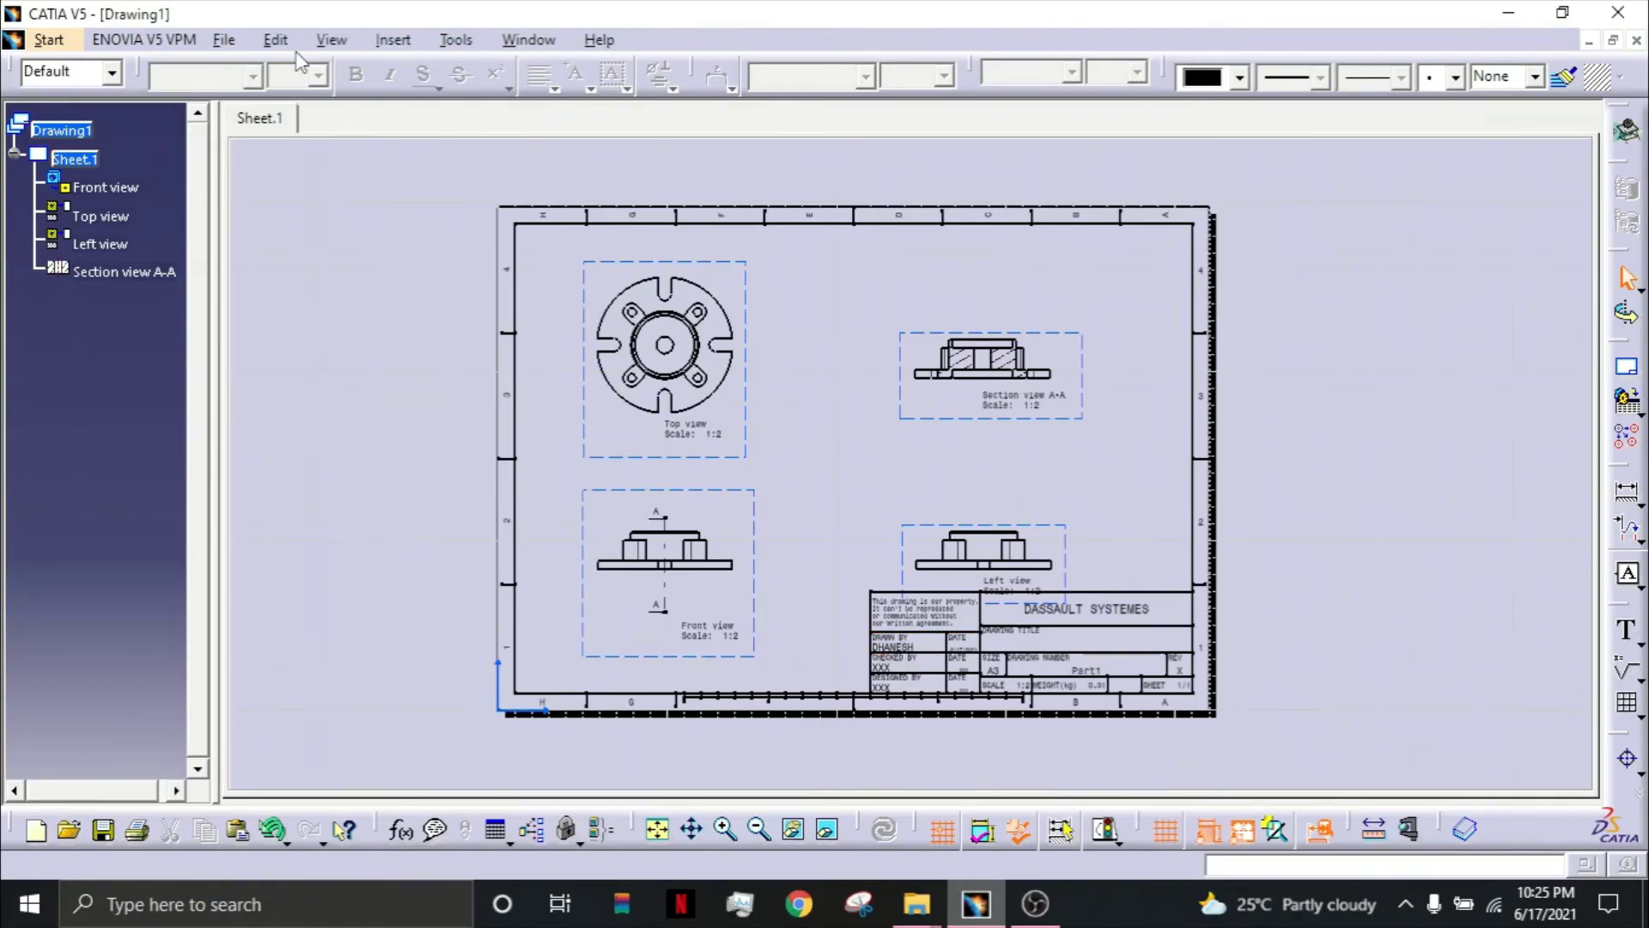
{"action": "left_click", "coordinate": [276, 39]}
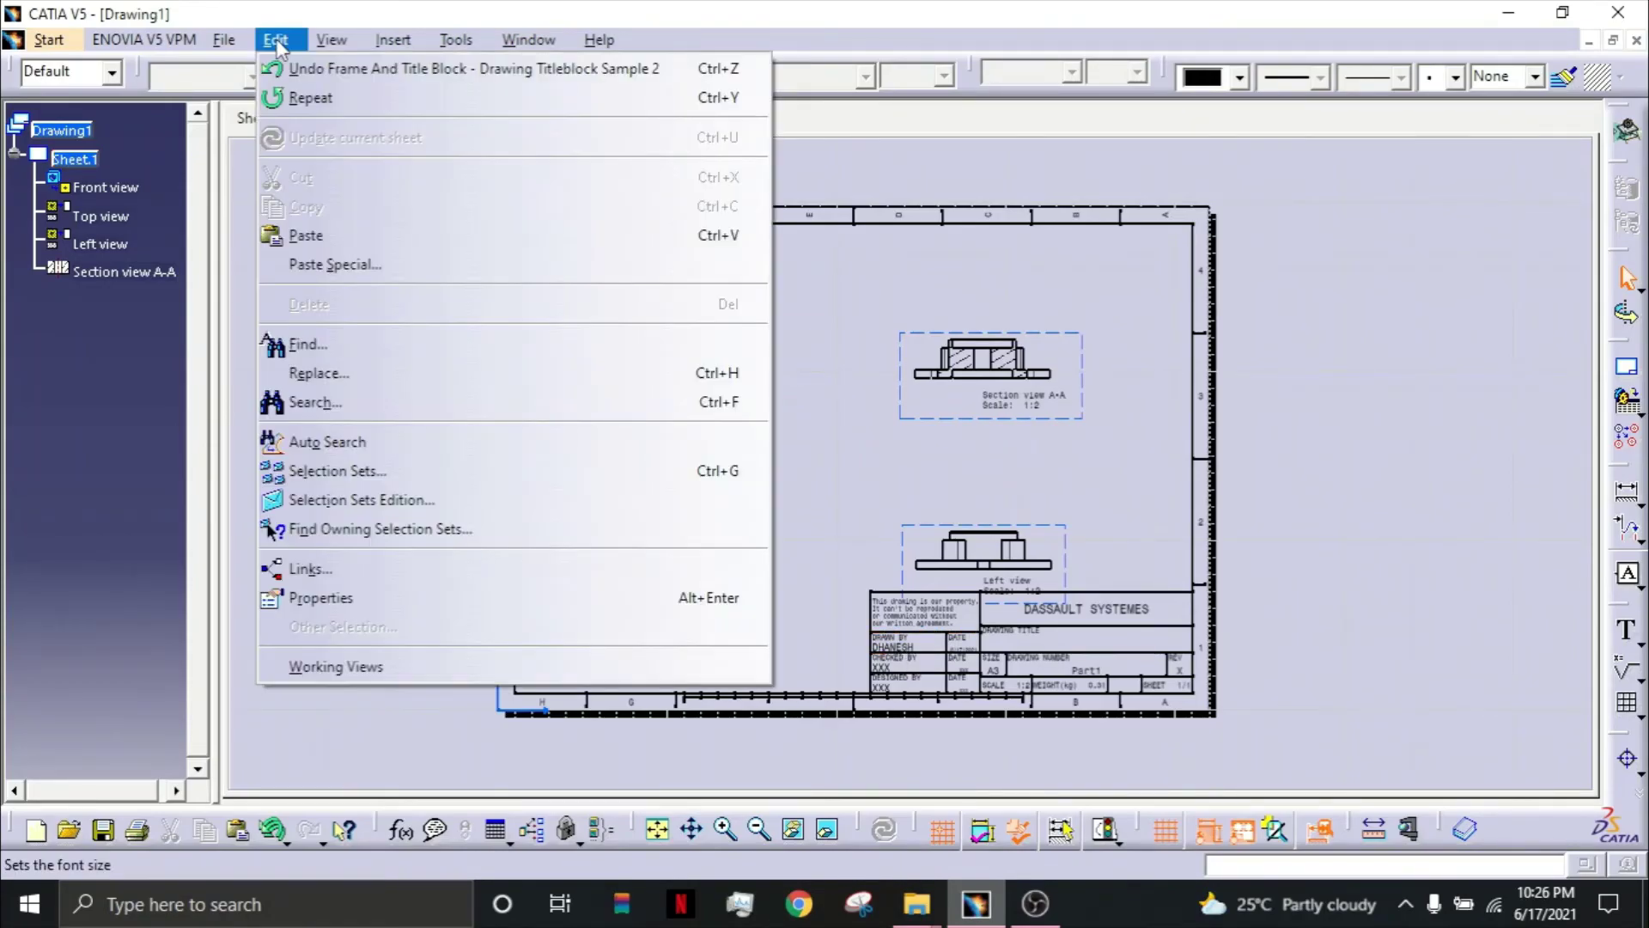
{"action": "left_click", "coordinate": [412, 665]}
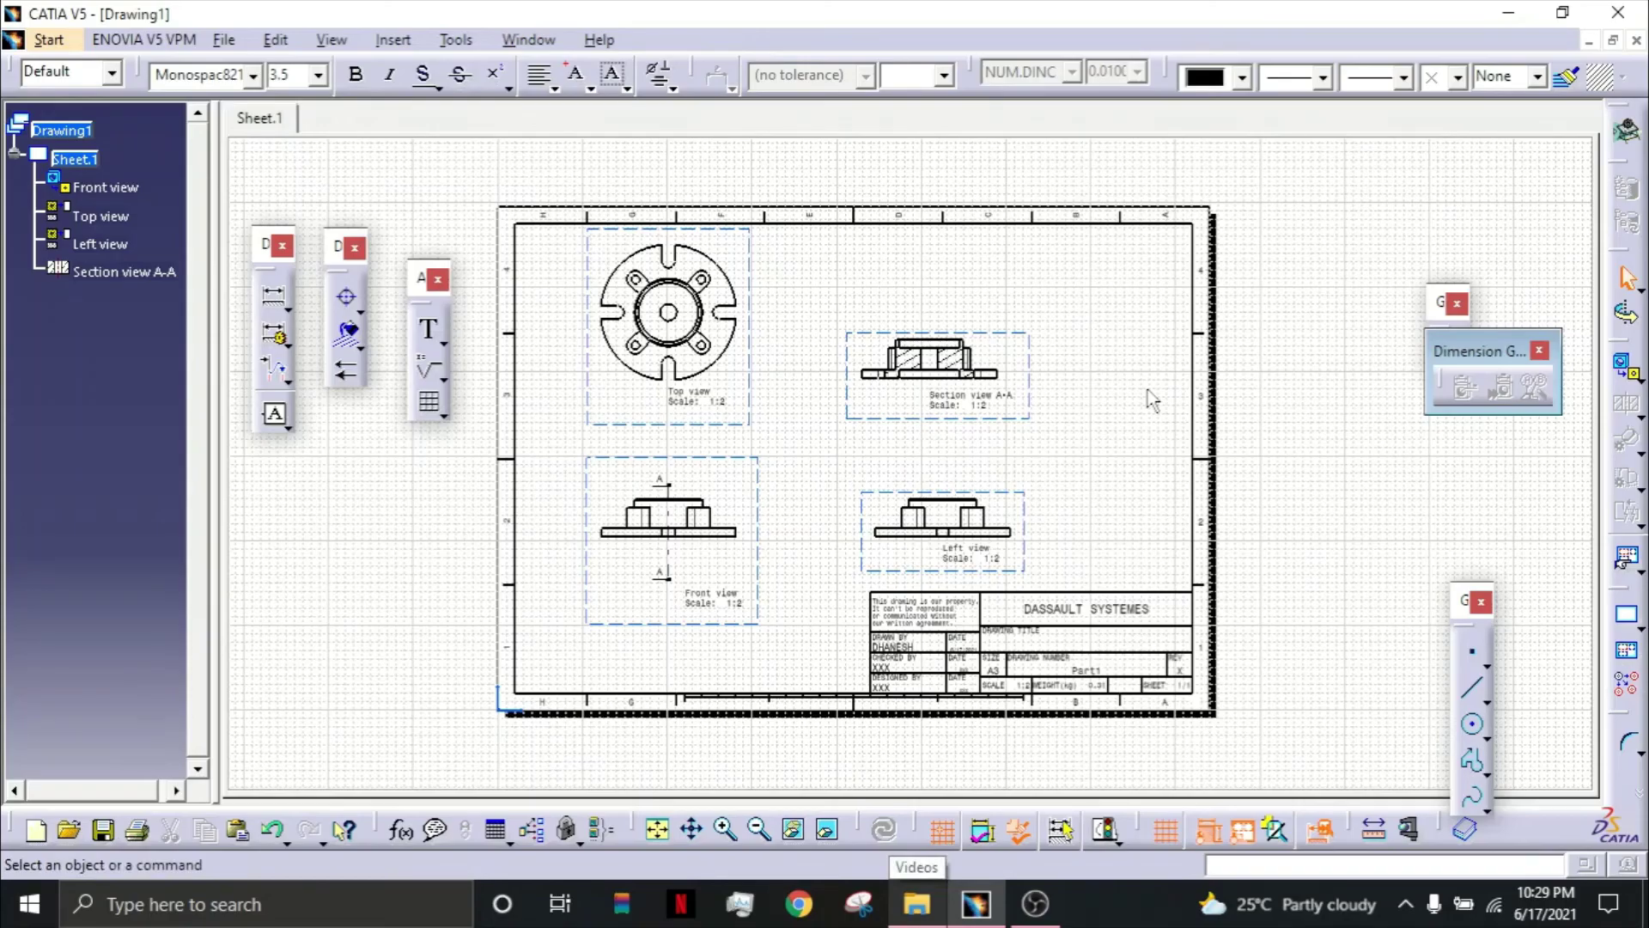
Step: Generate an isometric view from the hub's 3D part and place it in the drawing sheet's upper right corner, beside the section view
{"action": "left_click", "coordinate": [1639, 378]}
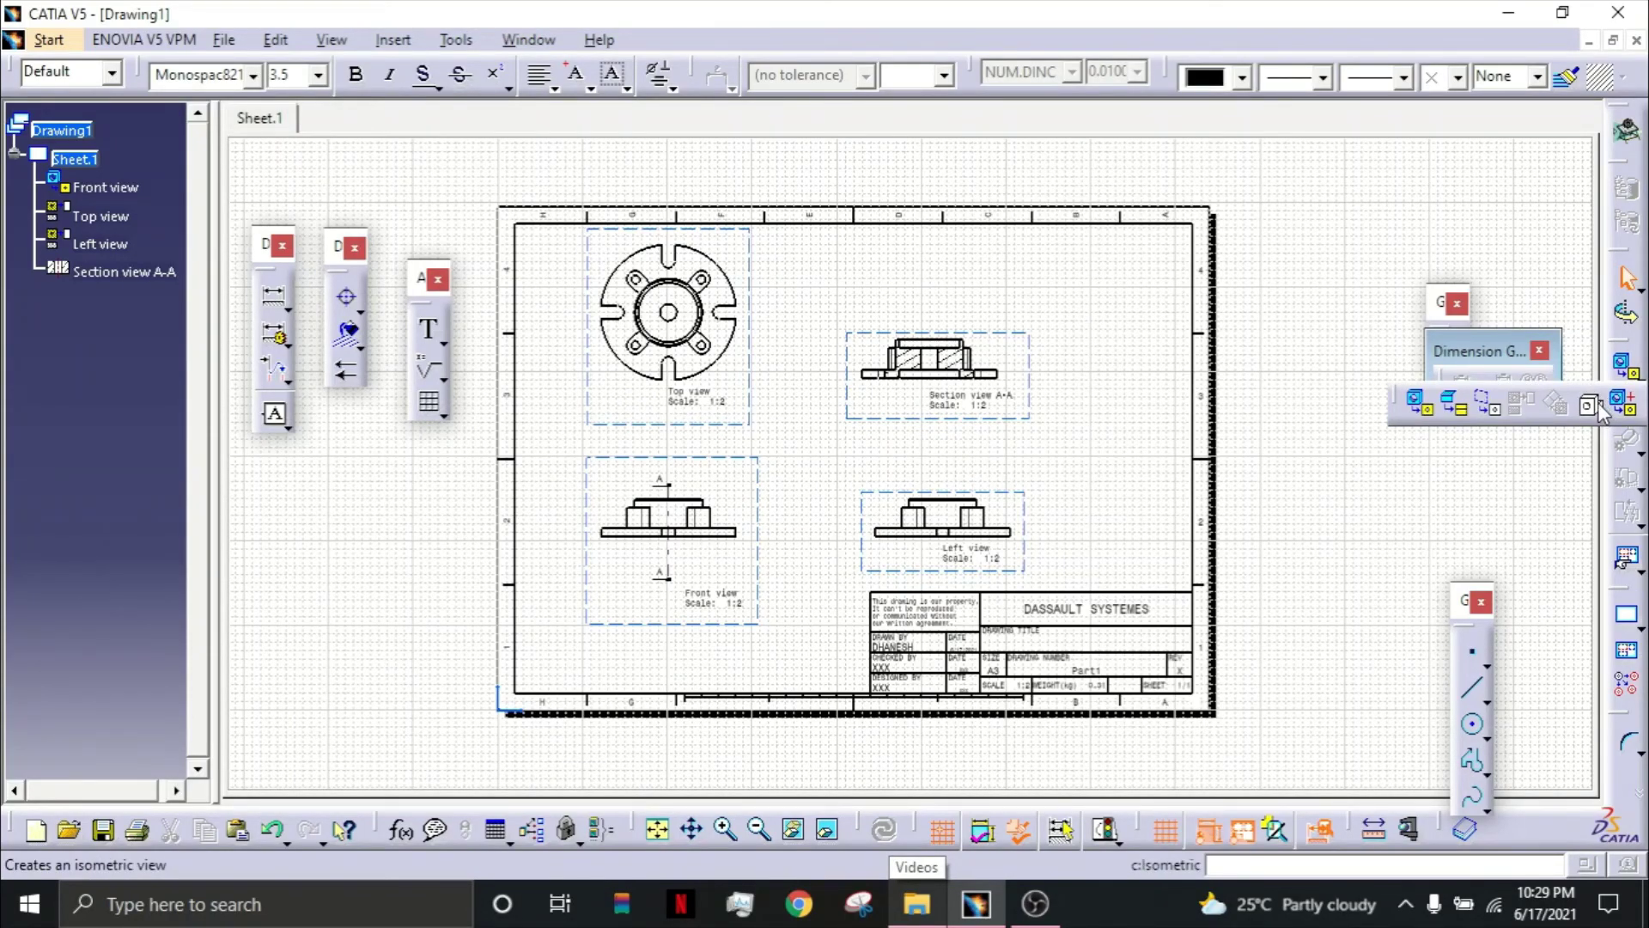
{"action": "left_click", "coordinate": [1555, 404]}
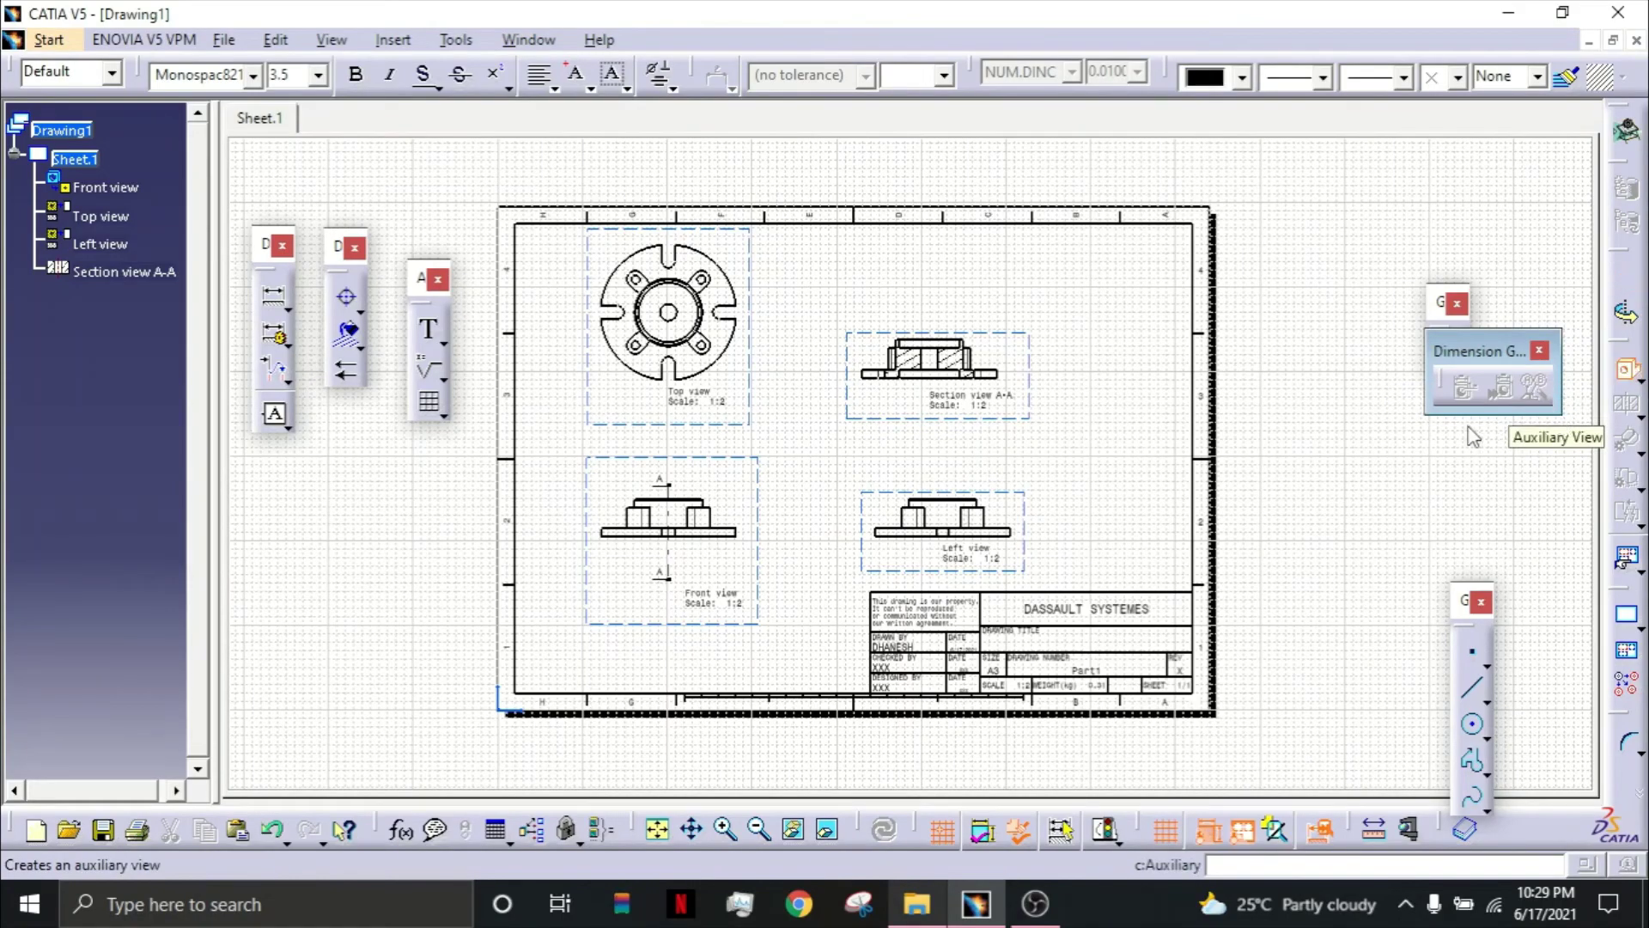
{"action": "left_click", "coordinate": [528, 40]}
{"action": "left_click", "coordinate": [569, 192]}
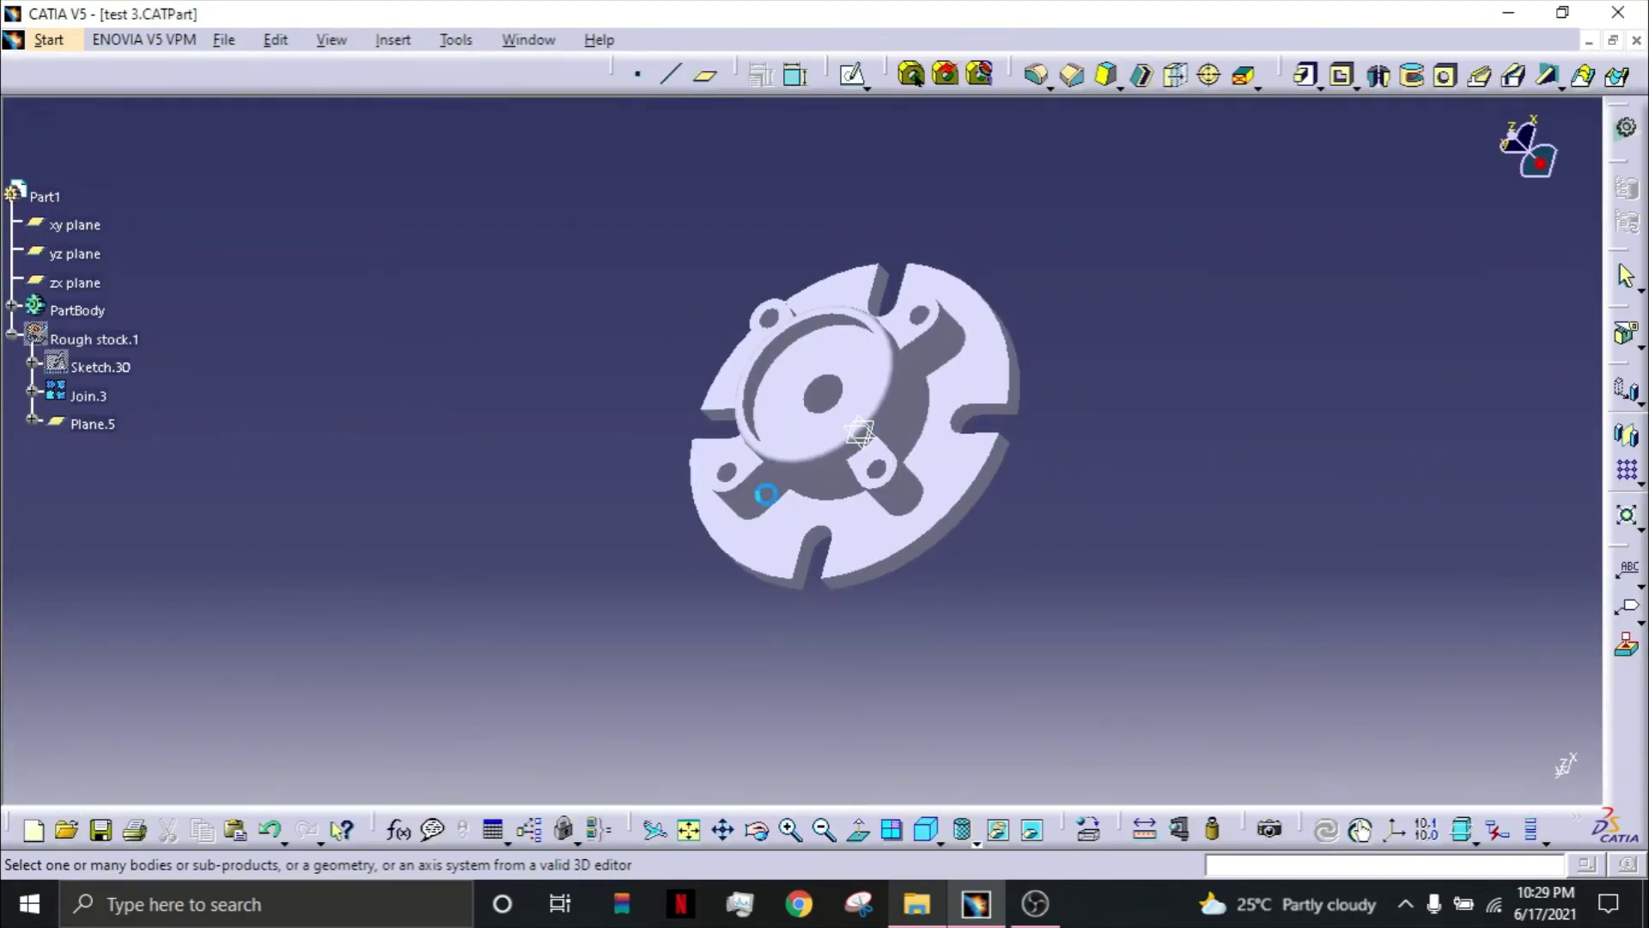
{"action": "left_click", "coordinate": [957, 463]}
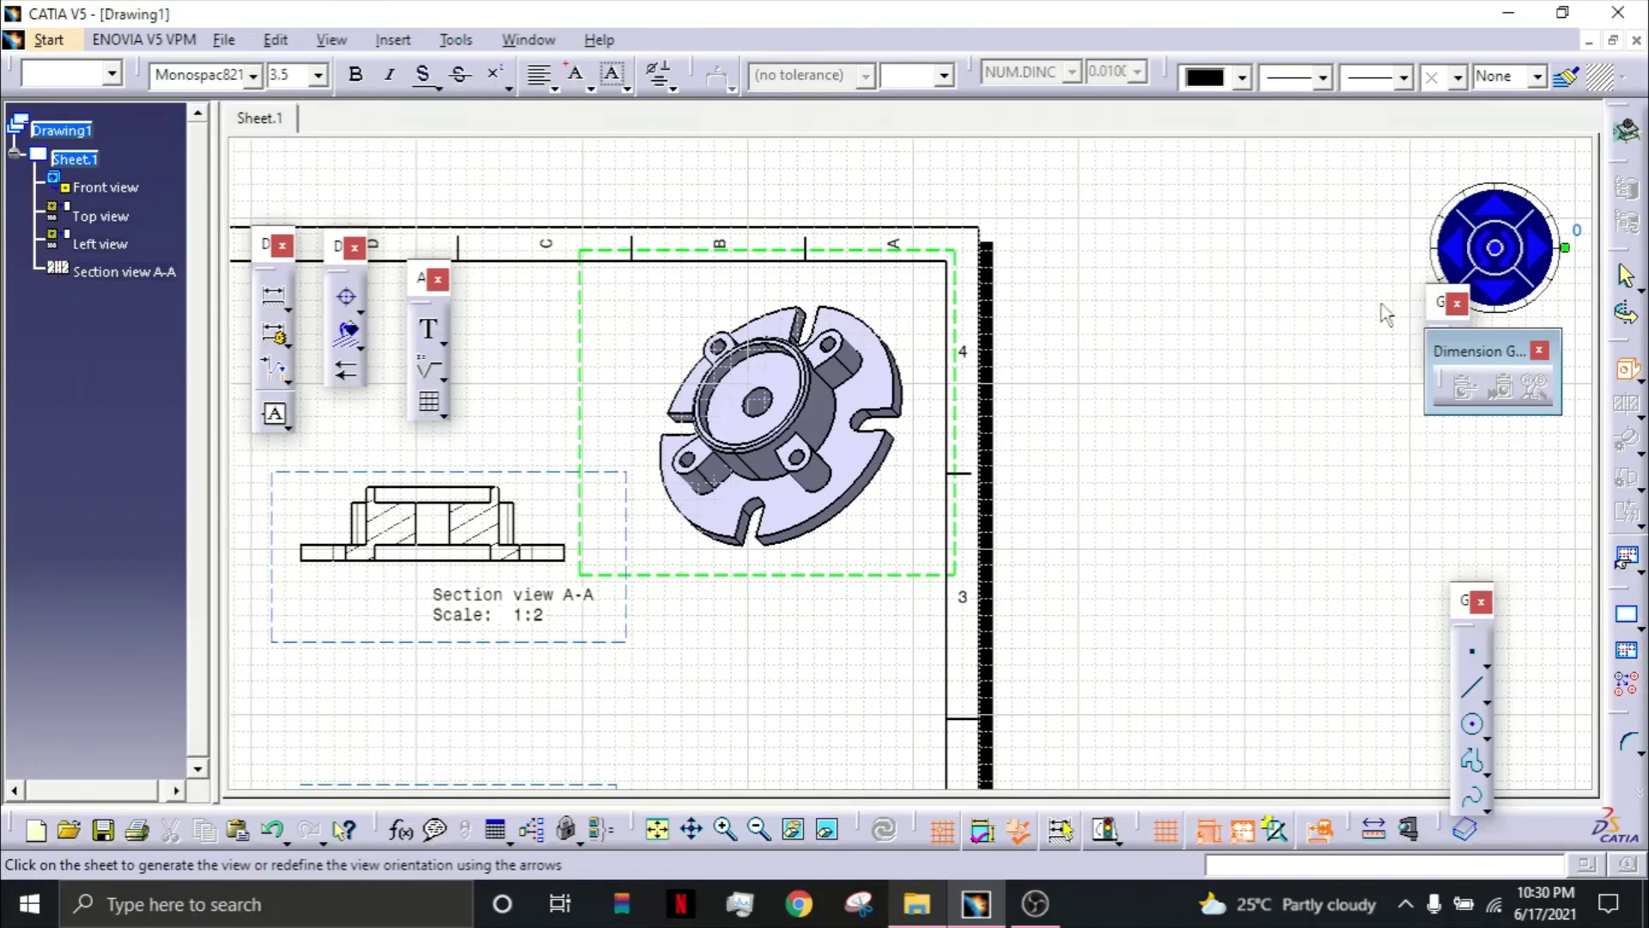
{"action": "left_click", "coordinate": [848, 449]}
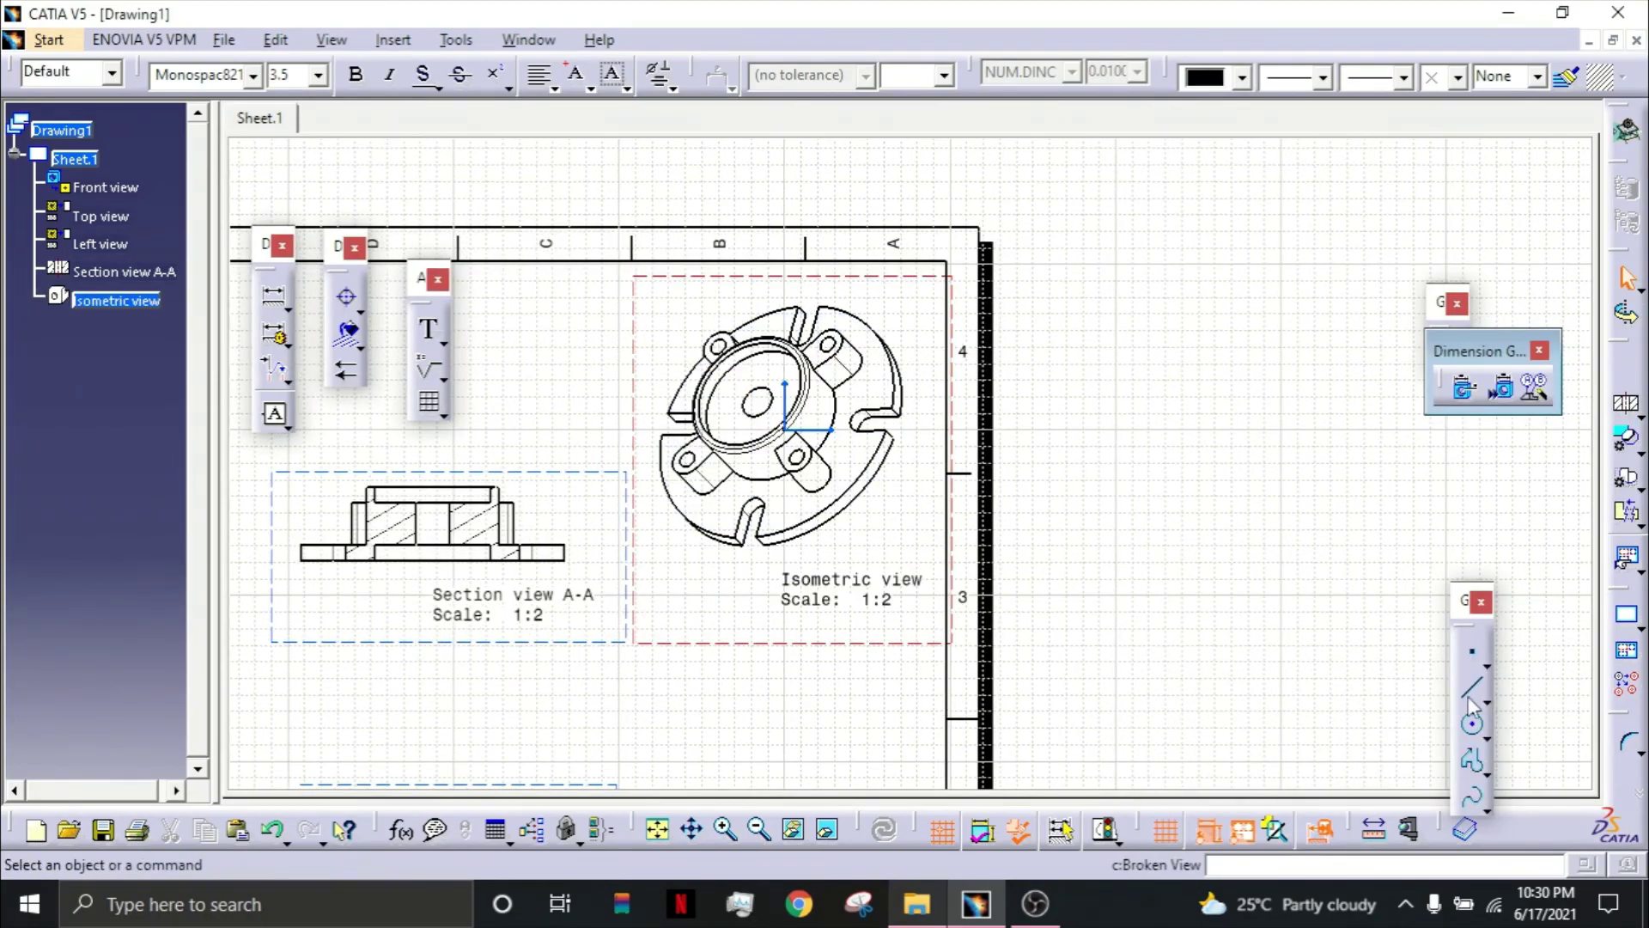
{"action": "left_click", "coordinate": [760, 829]}
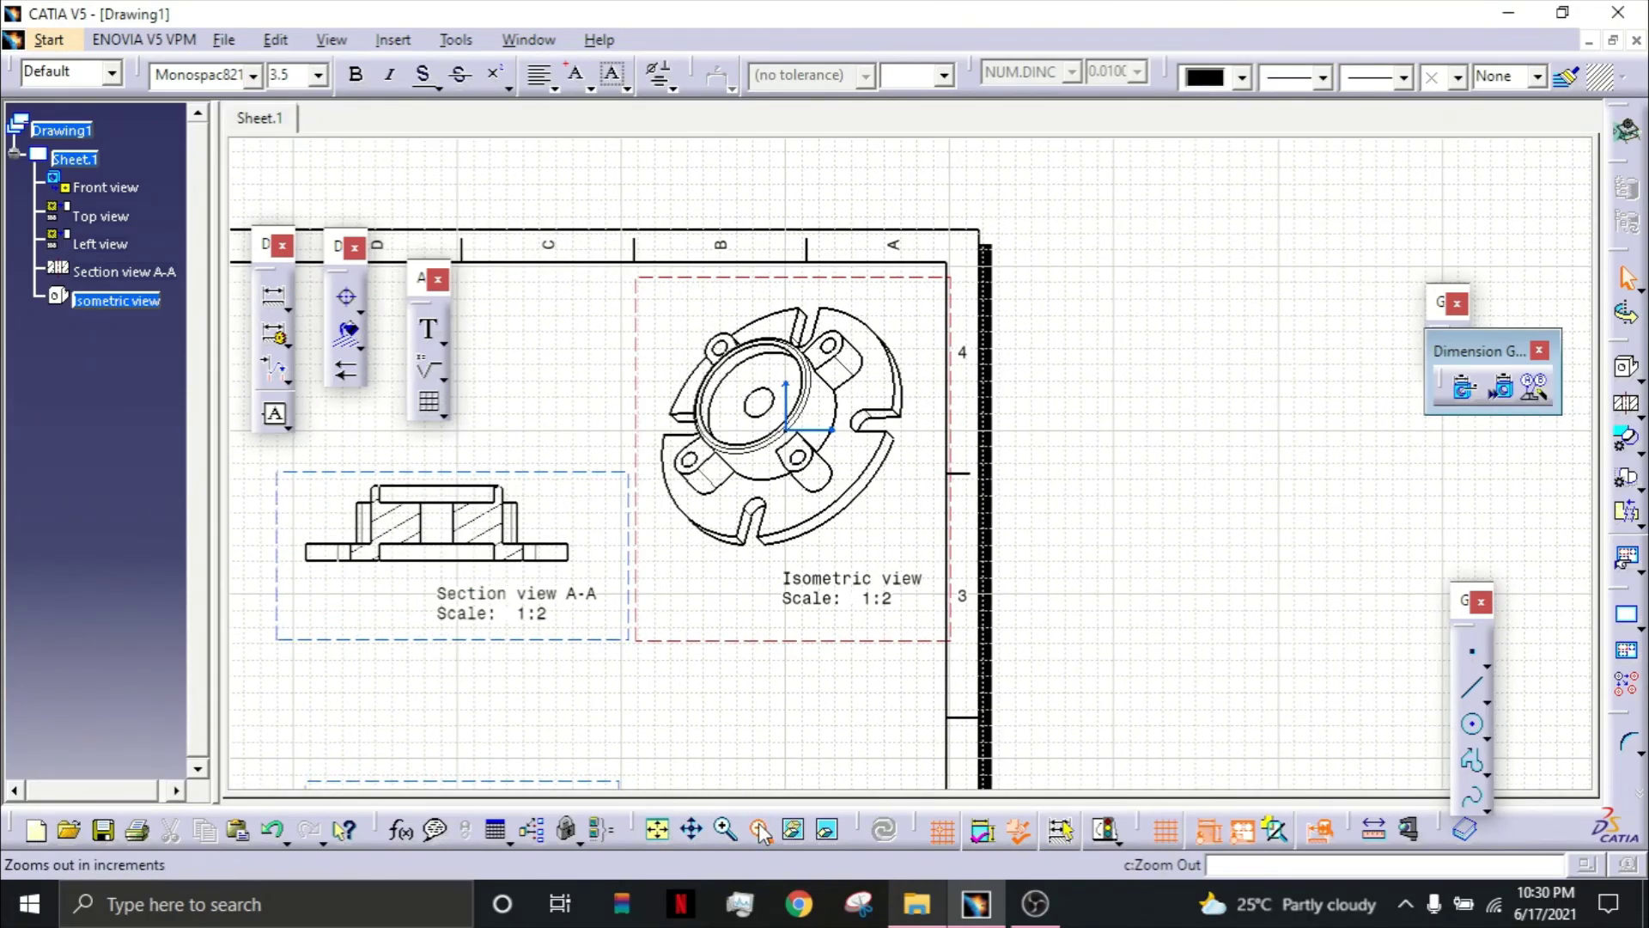
{"action": "left_click", "coordinate": [760, 830]}
{"action": "left_click", "coordinate": [761, 830]}
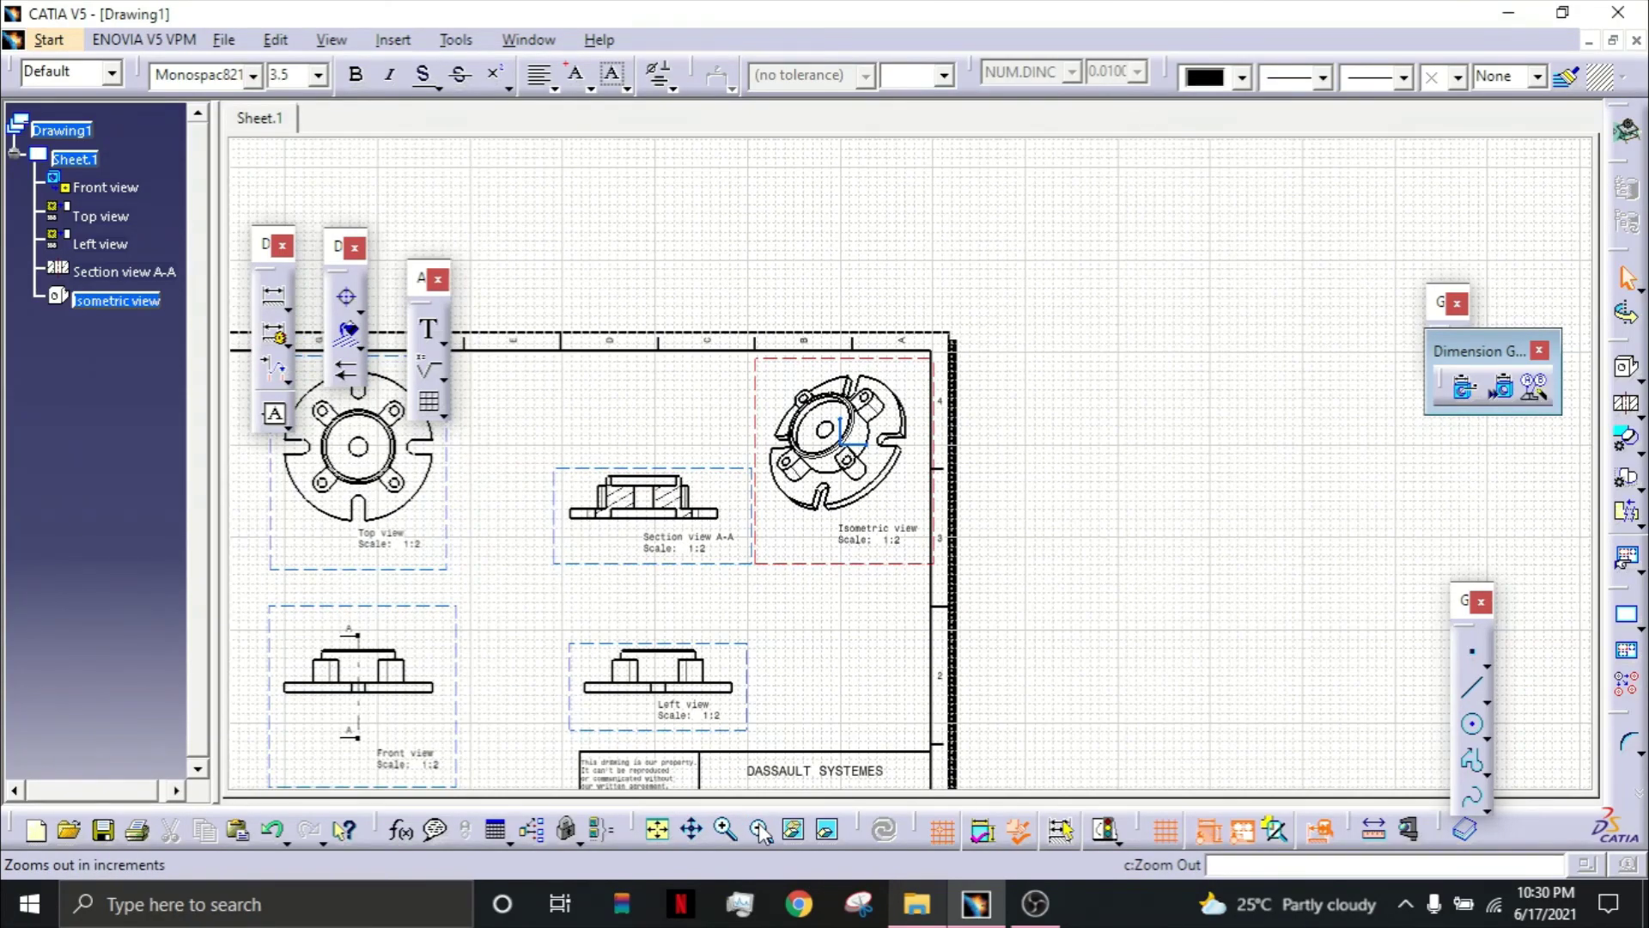
{"action": "left_click", "coordinate": [760, 830]}
{"action": "middle_click_drag", "start_coordinate": [1038, 622], "coordinate": [1098, 551]}
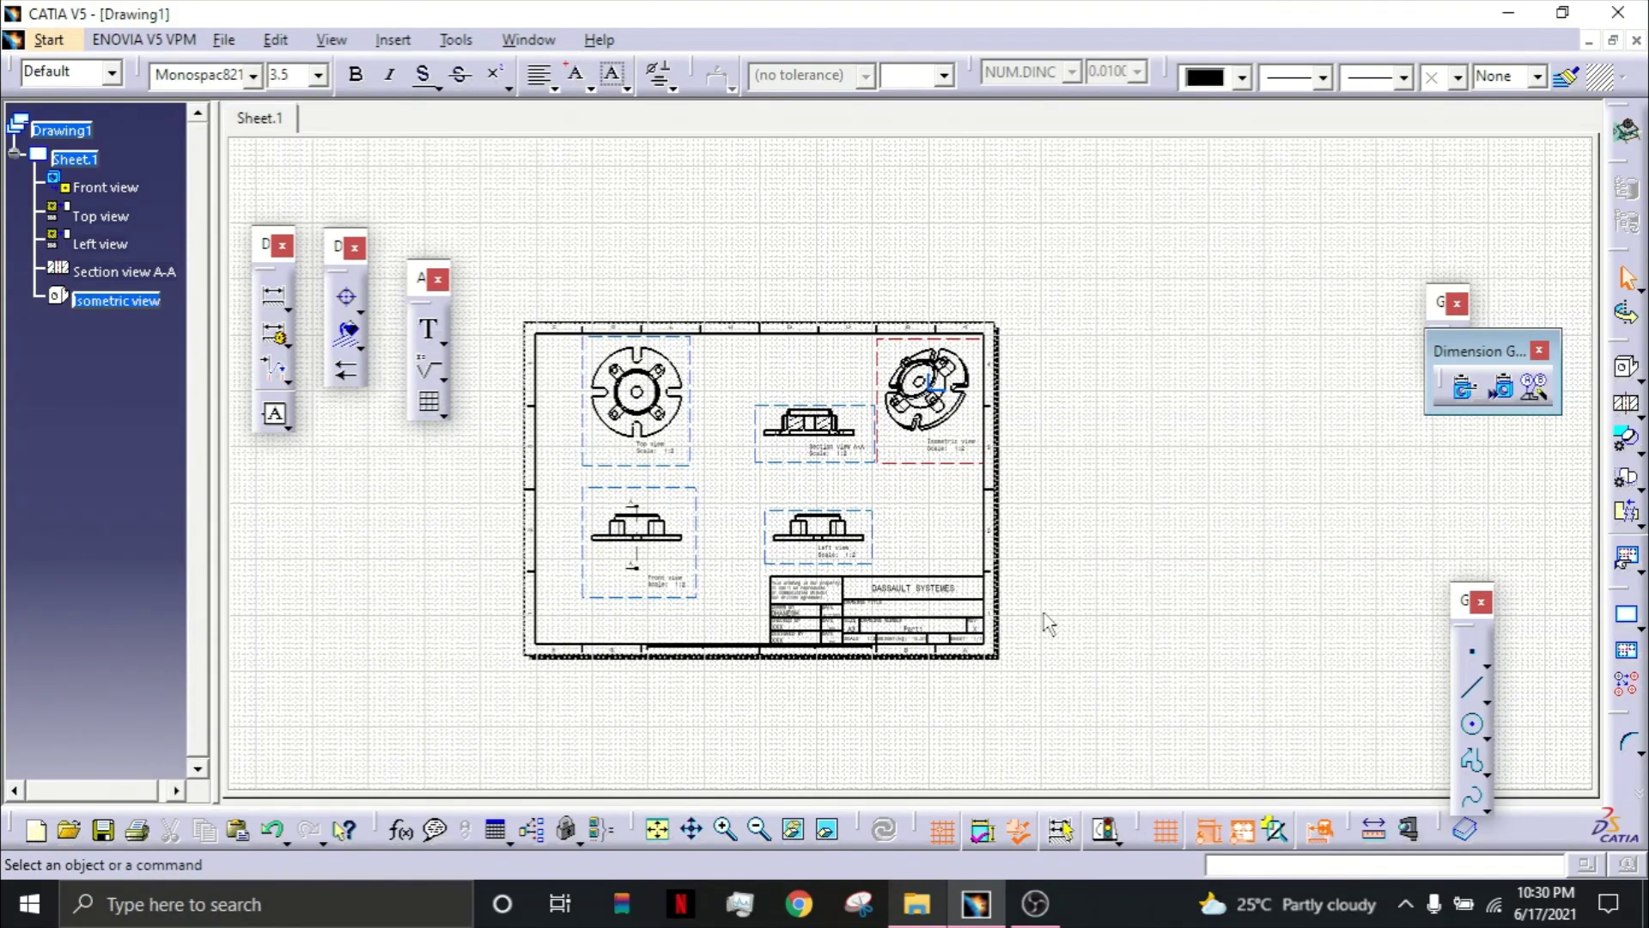